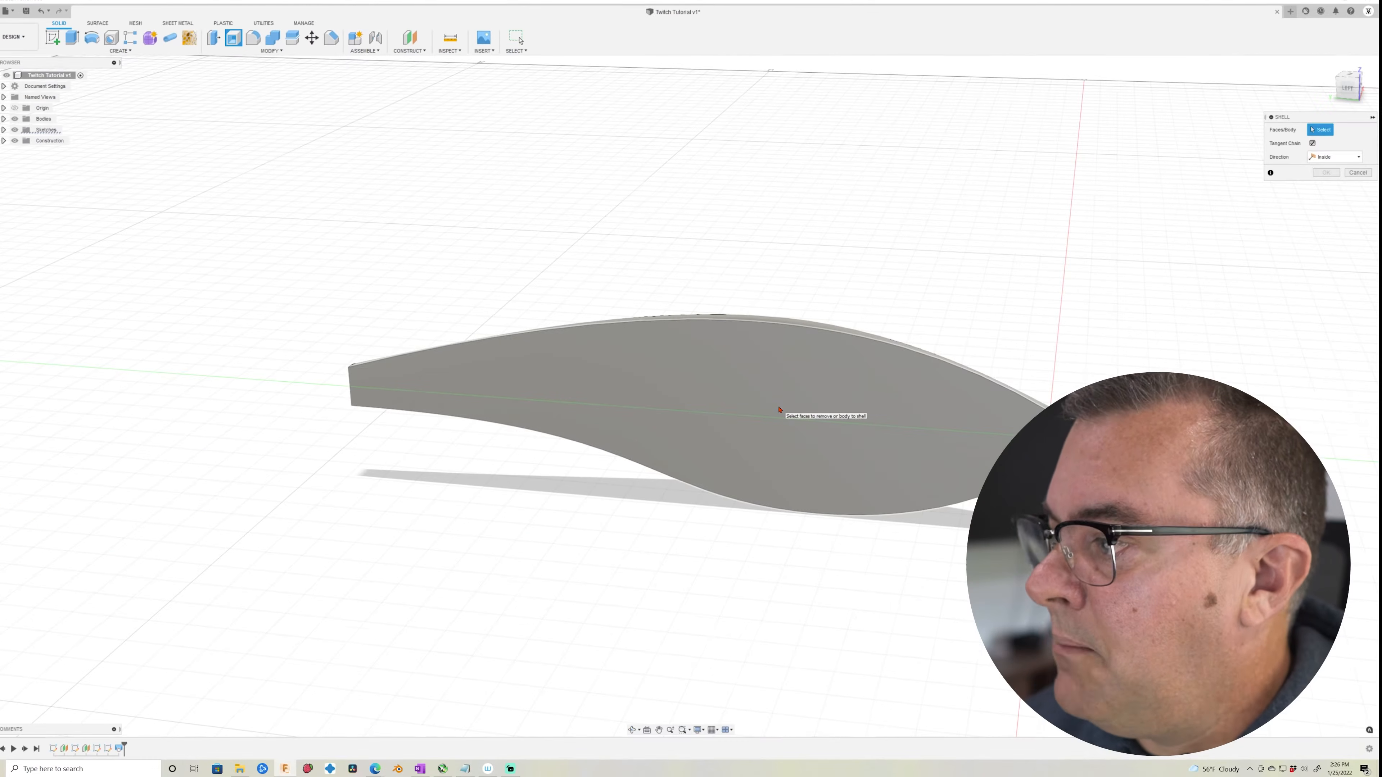
click(778, 409)
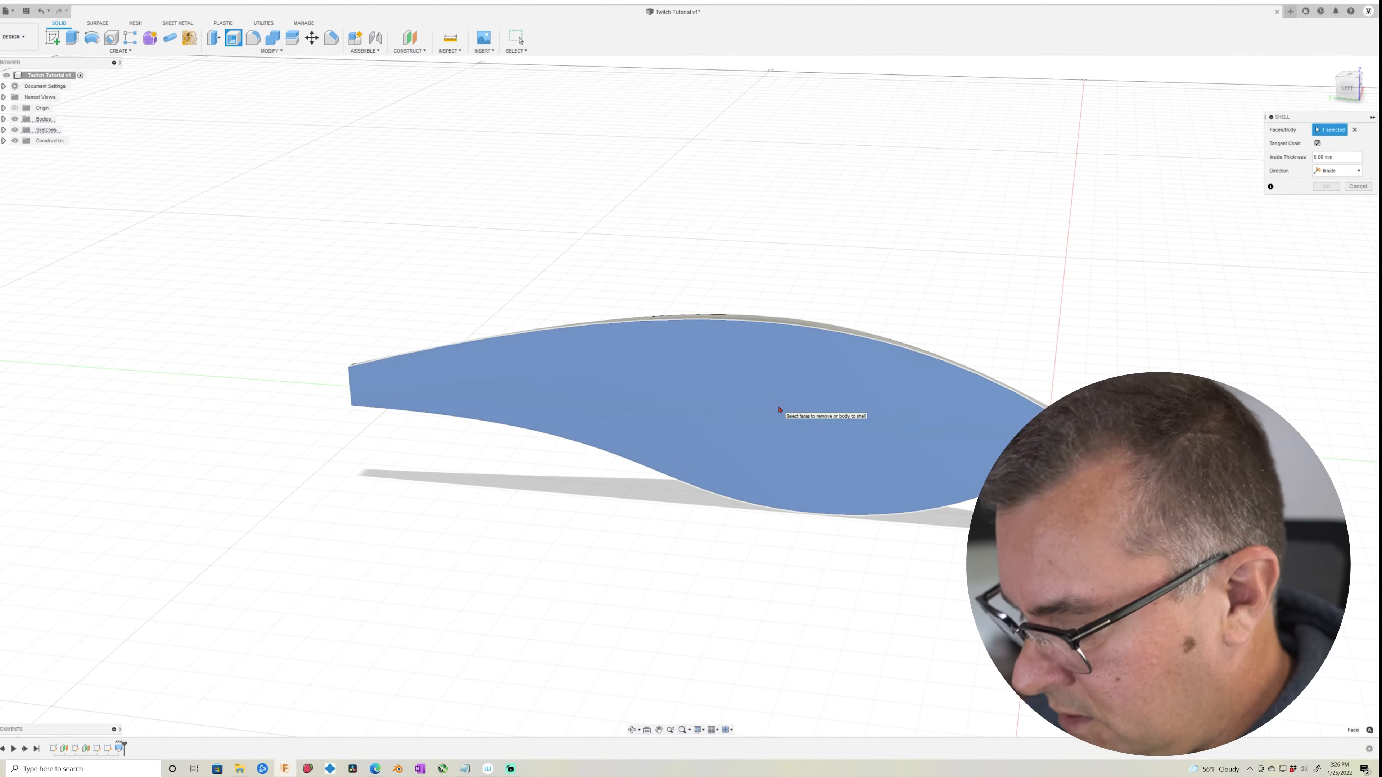
text(1.5)
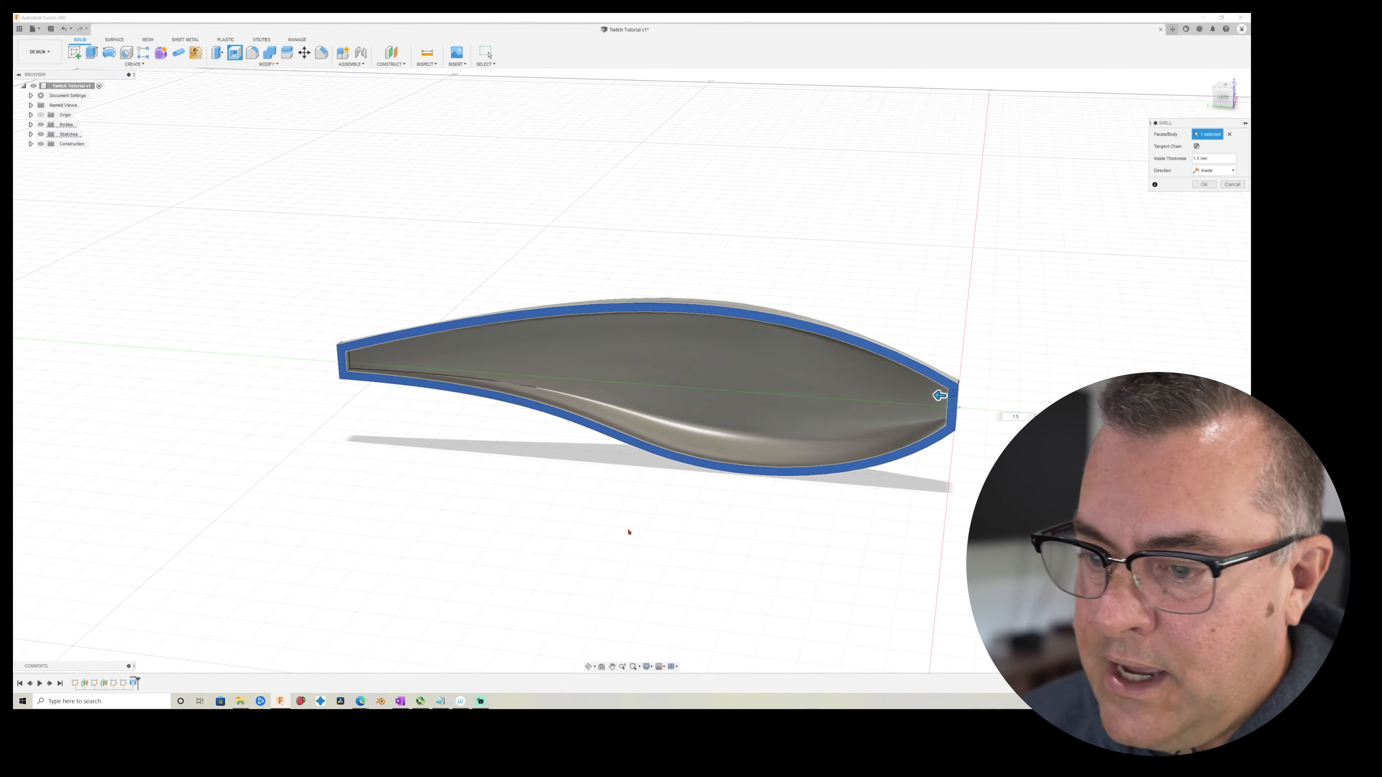
mouse_move(629, 531)
shift+middle_down()
mouse_move(648, 525)
mouse_move(637, 495)
mouse_move(607, 494)
mouse_move(642, 517)
shift+middle_up()
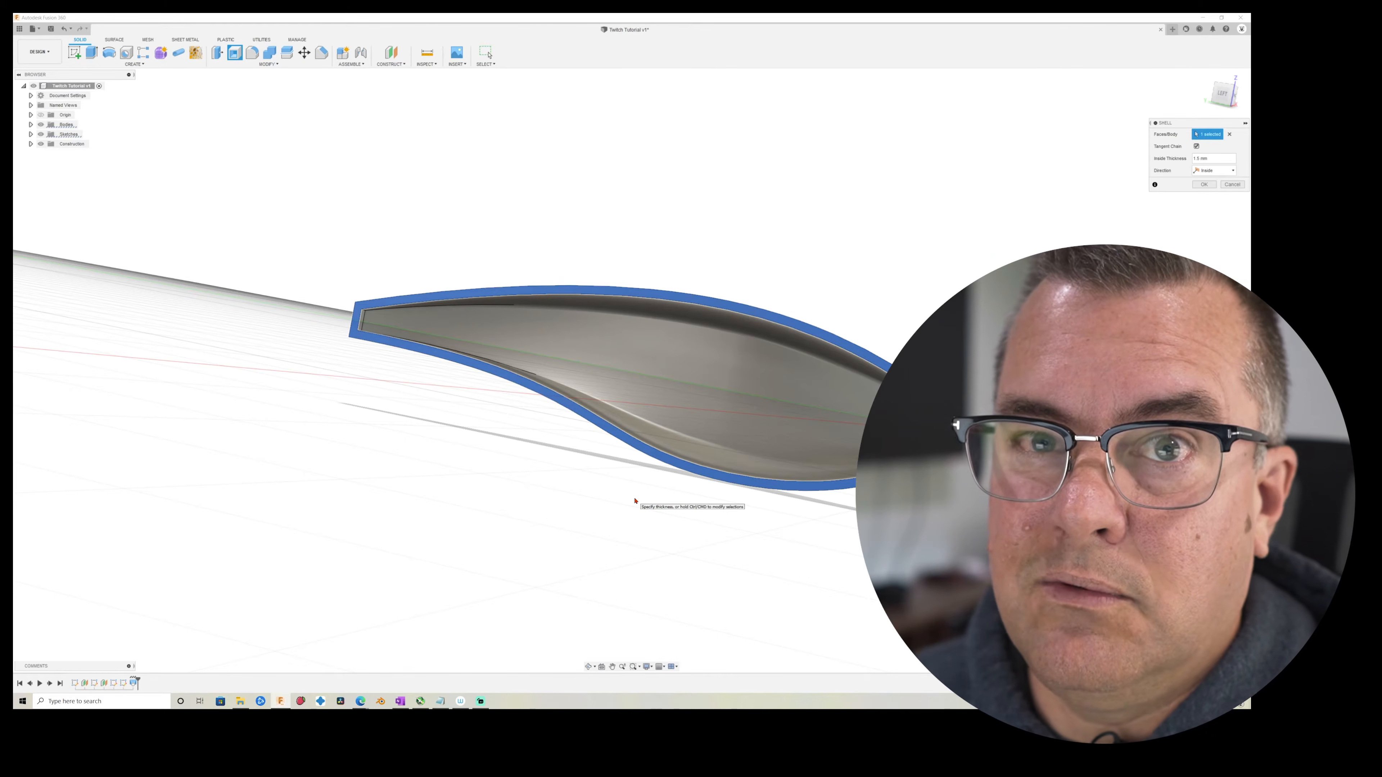
click(1234, 185)
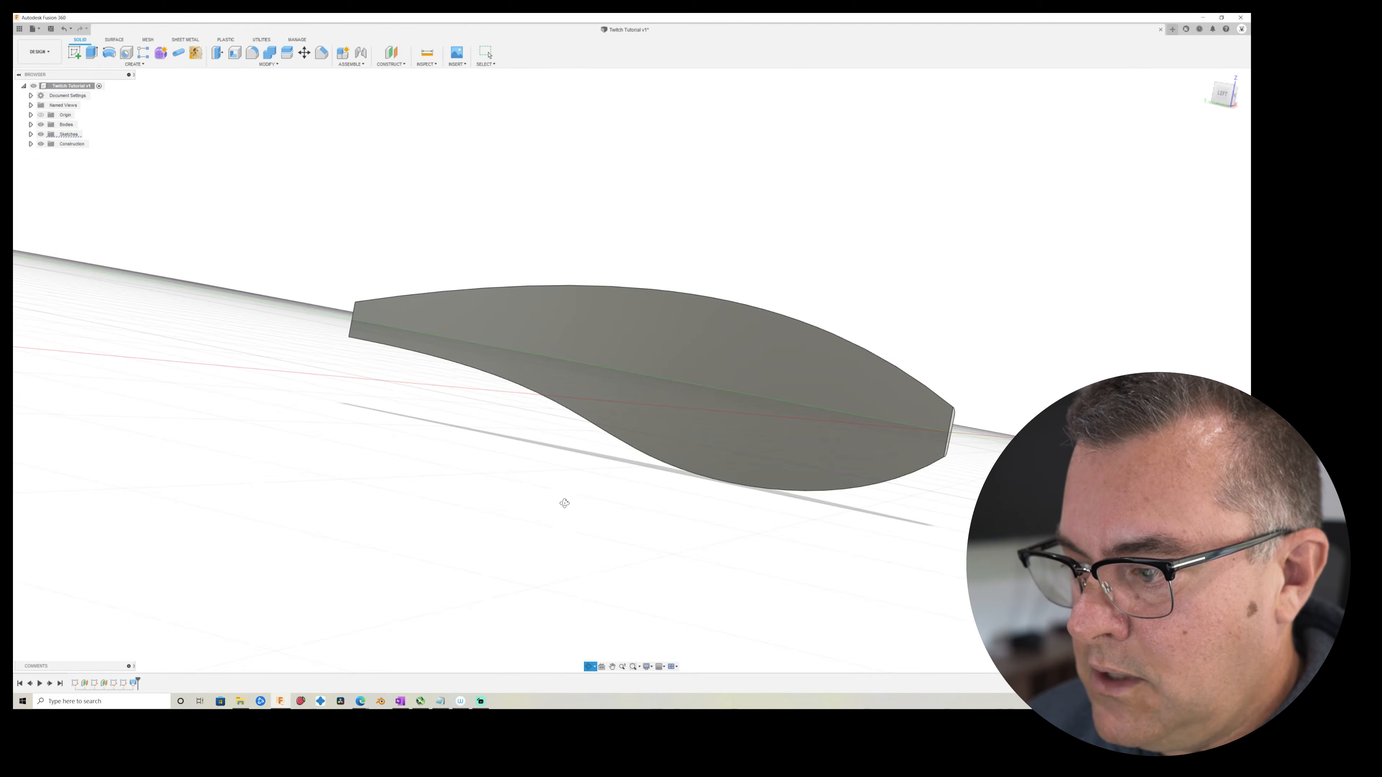
Start a new sketch on the origin plane parallel to the lure body's flat side face.
mouse_move(565, 503)
shift+middle_down()
mouse_move(583, 534)
mouse_move(562, 528)
mouse_move(576, 517)
shift+middle_up()
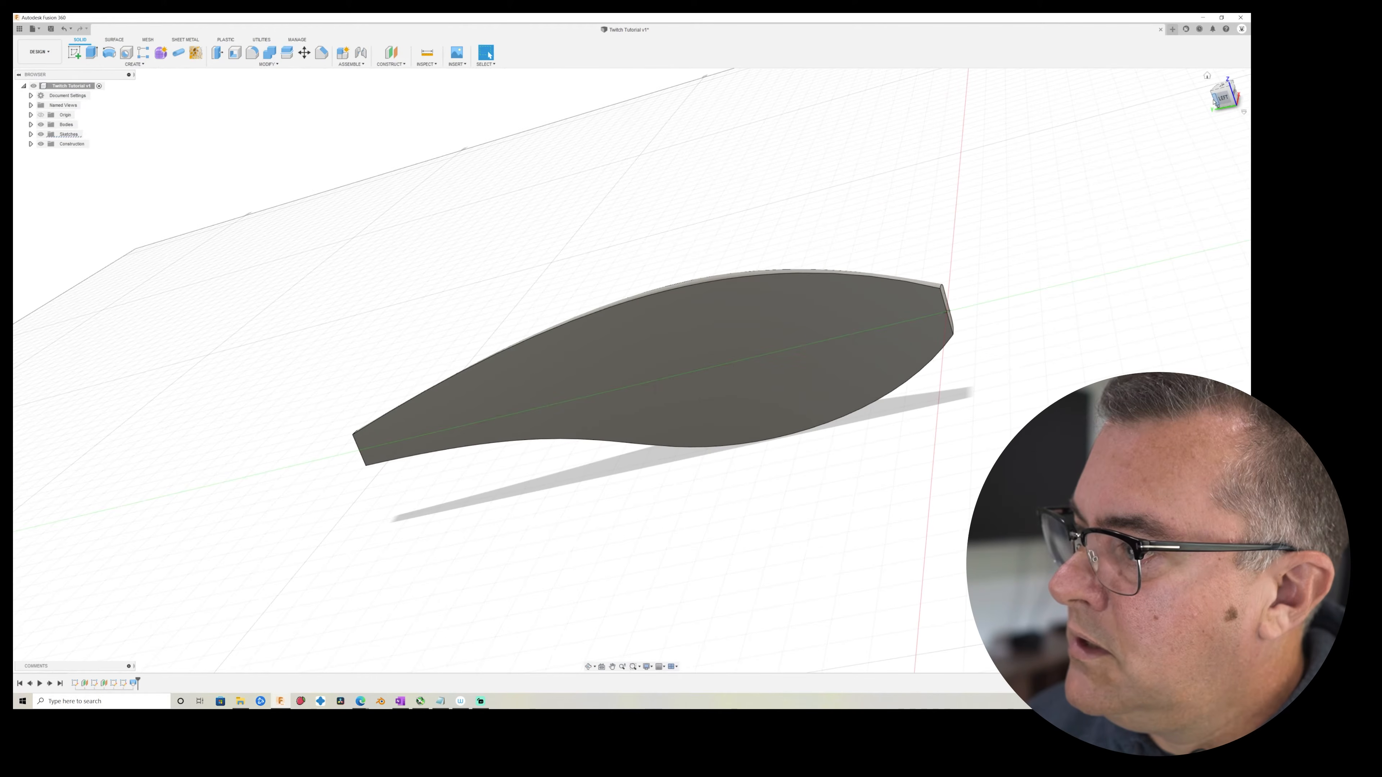
click(1224, 97)
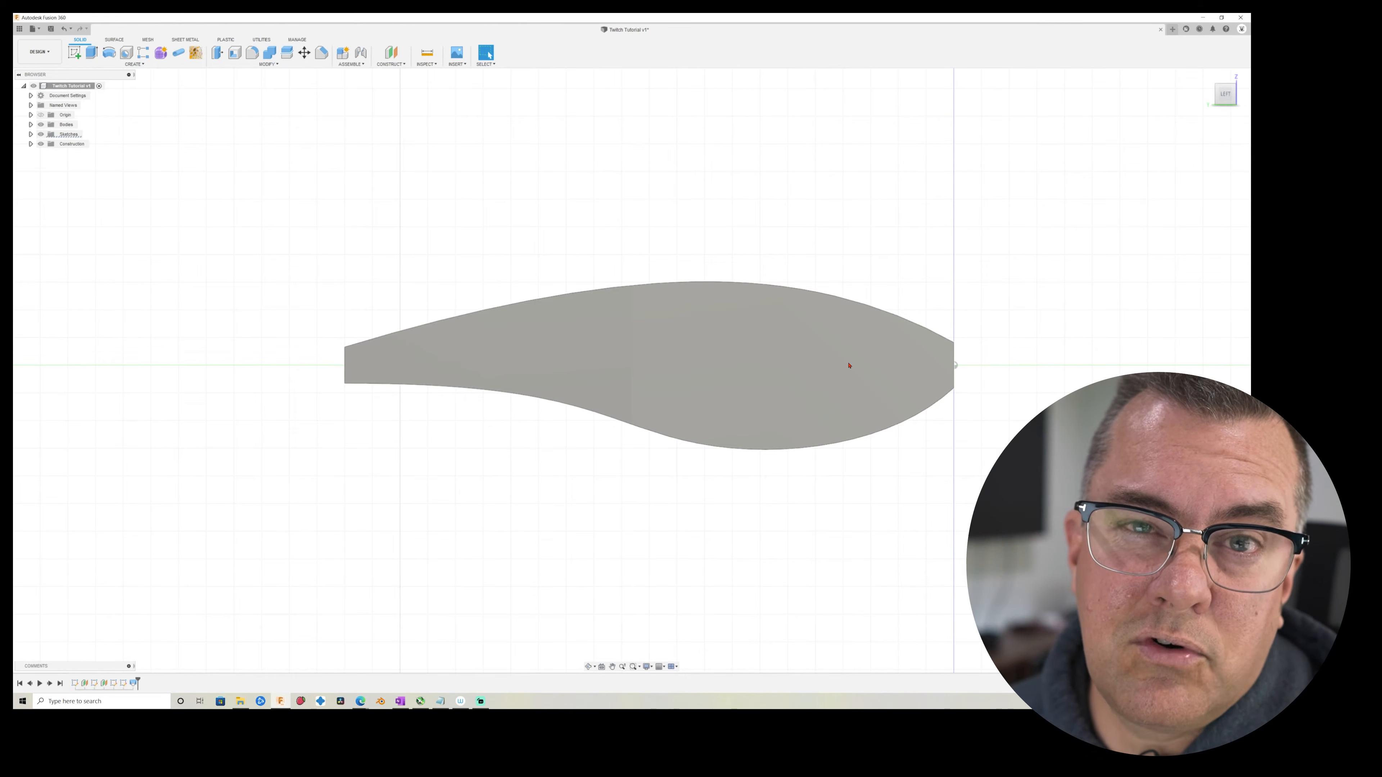
click(672, 350)
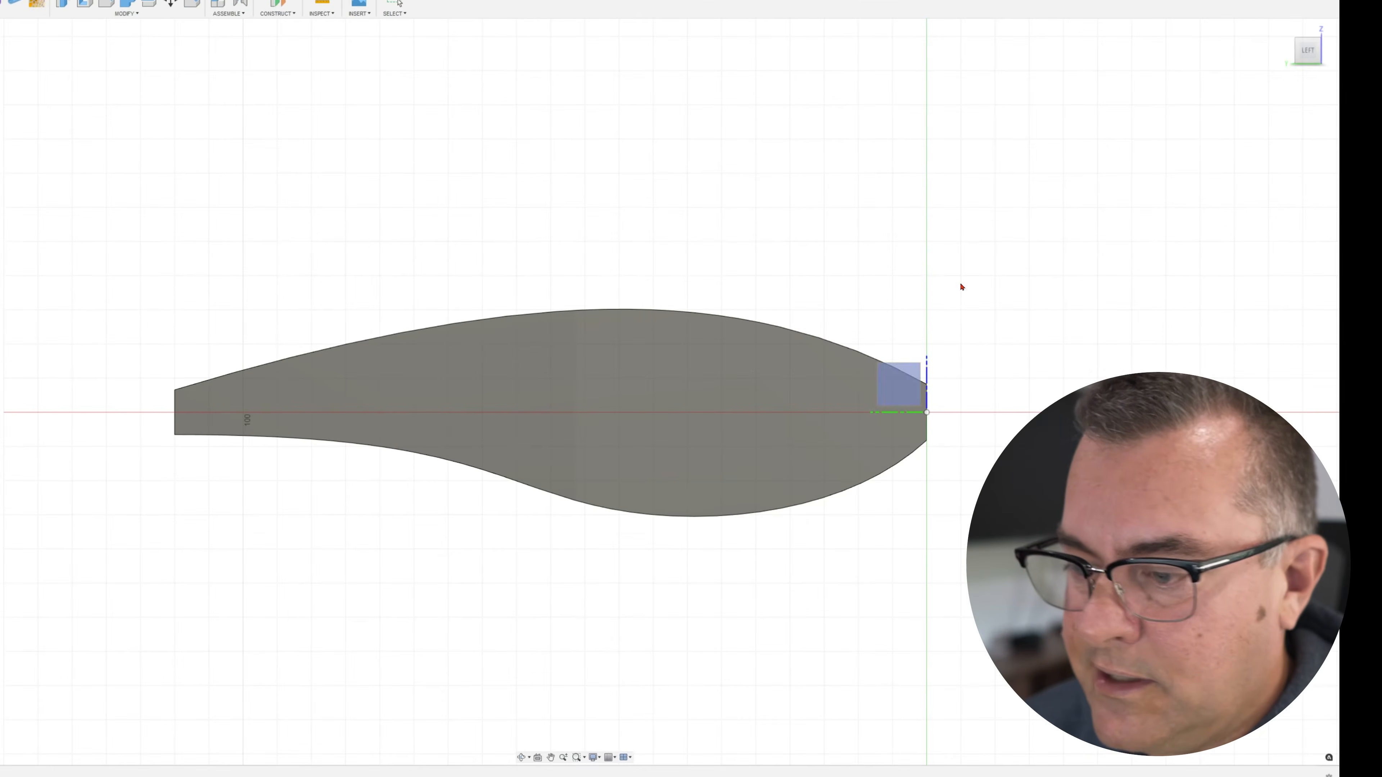
click(906, 376)
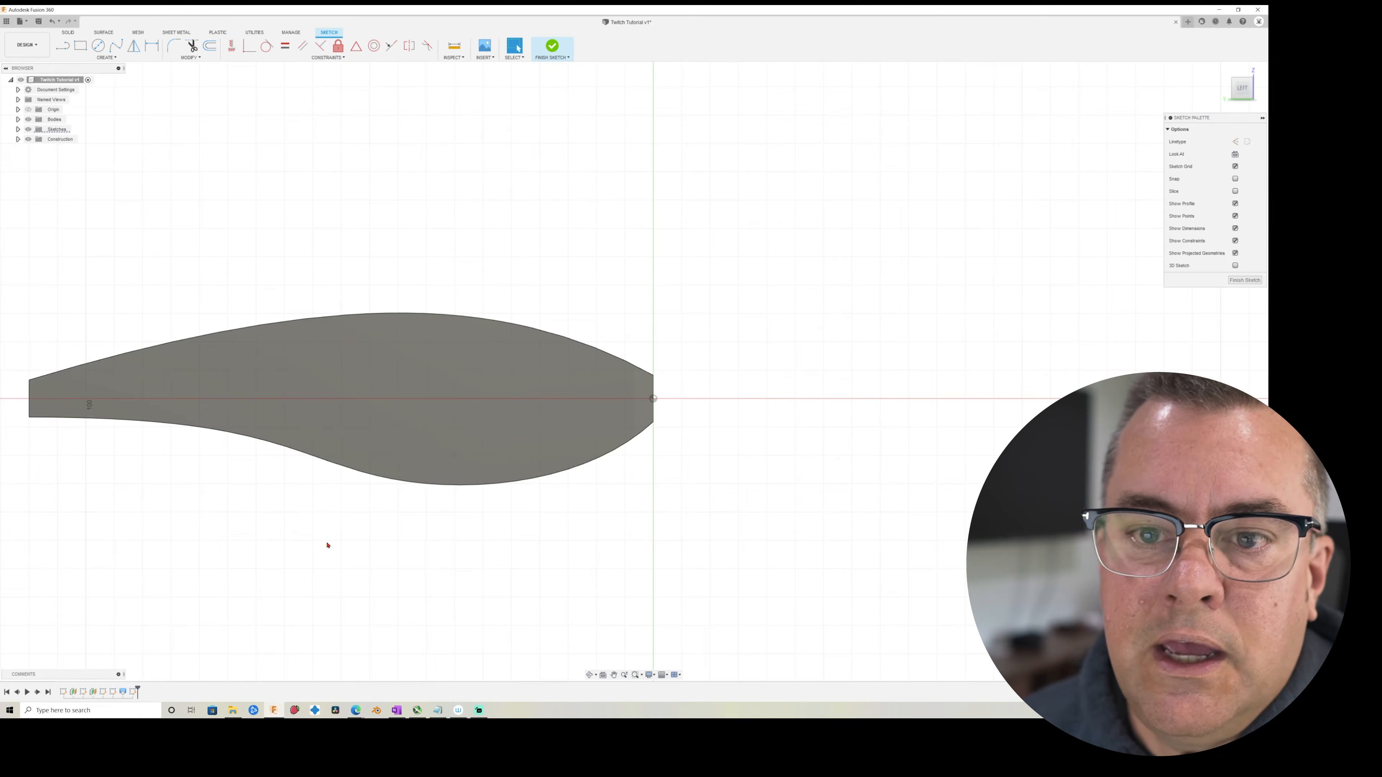
middle_drag(359, 540, 638, 503)
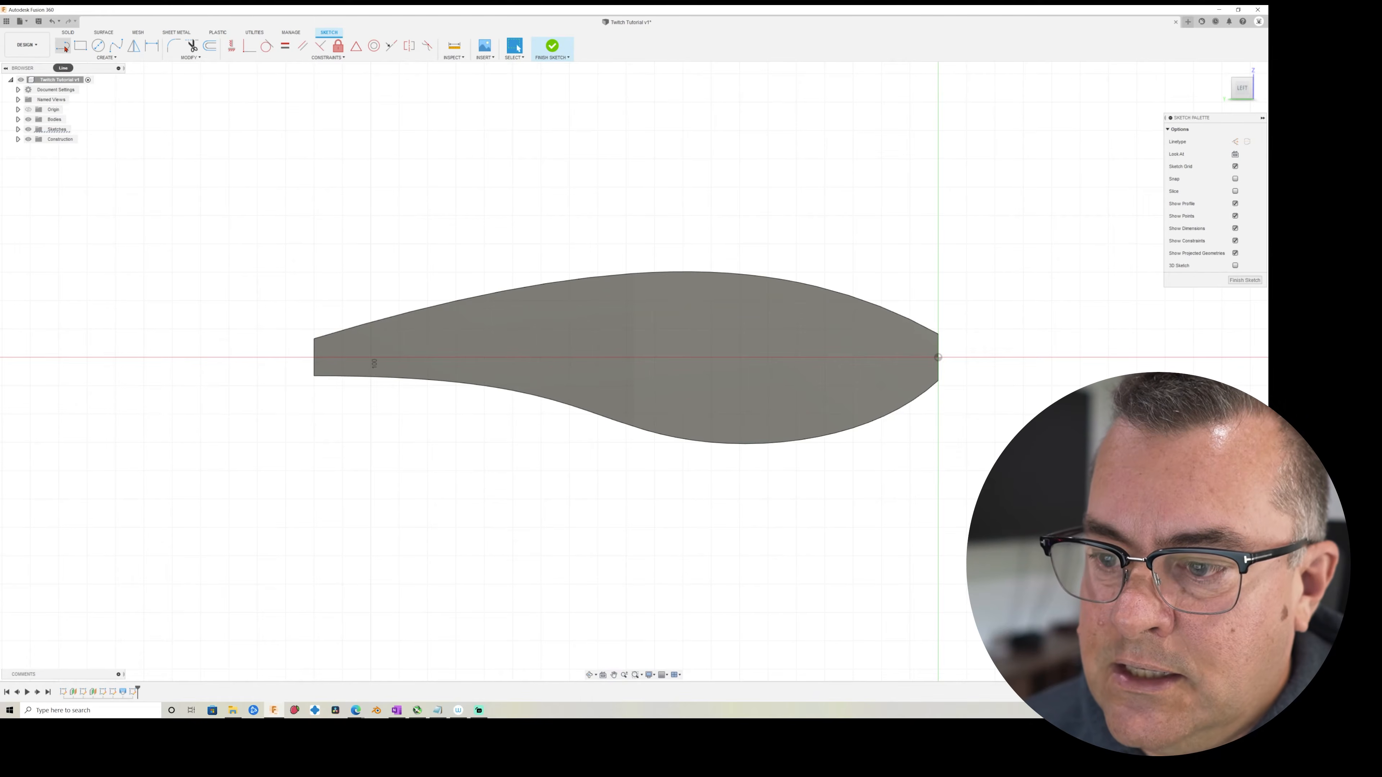
Draw two vertical lines crossing the whole body, one near the narrow tail and one near the head.
click(63, 46)
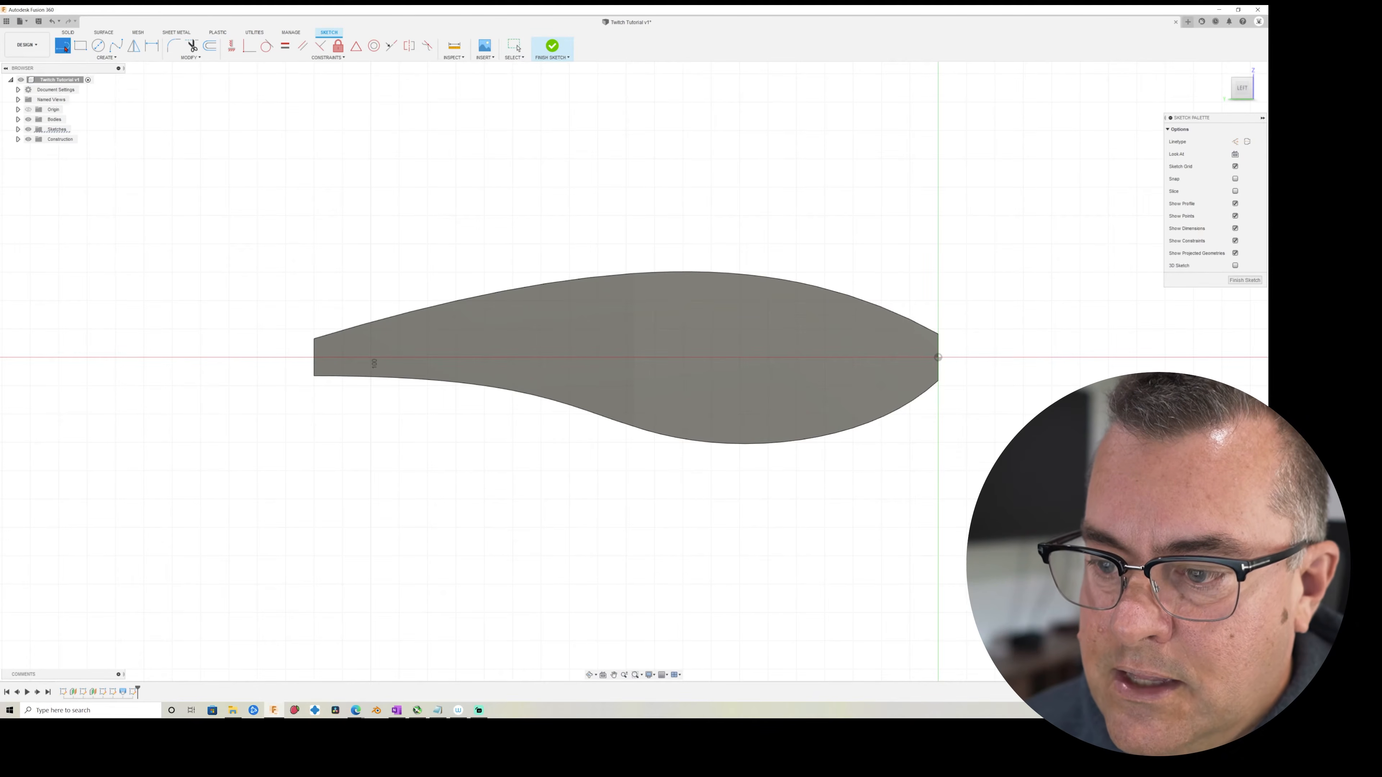
click(442, 260)
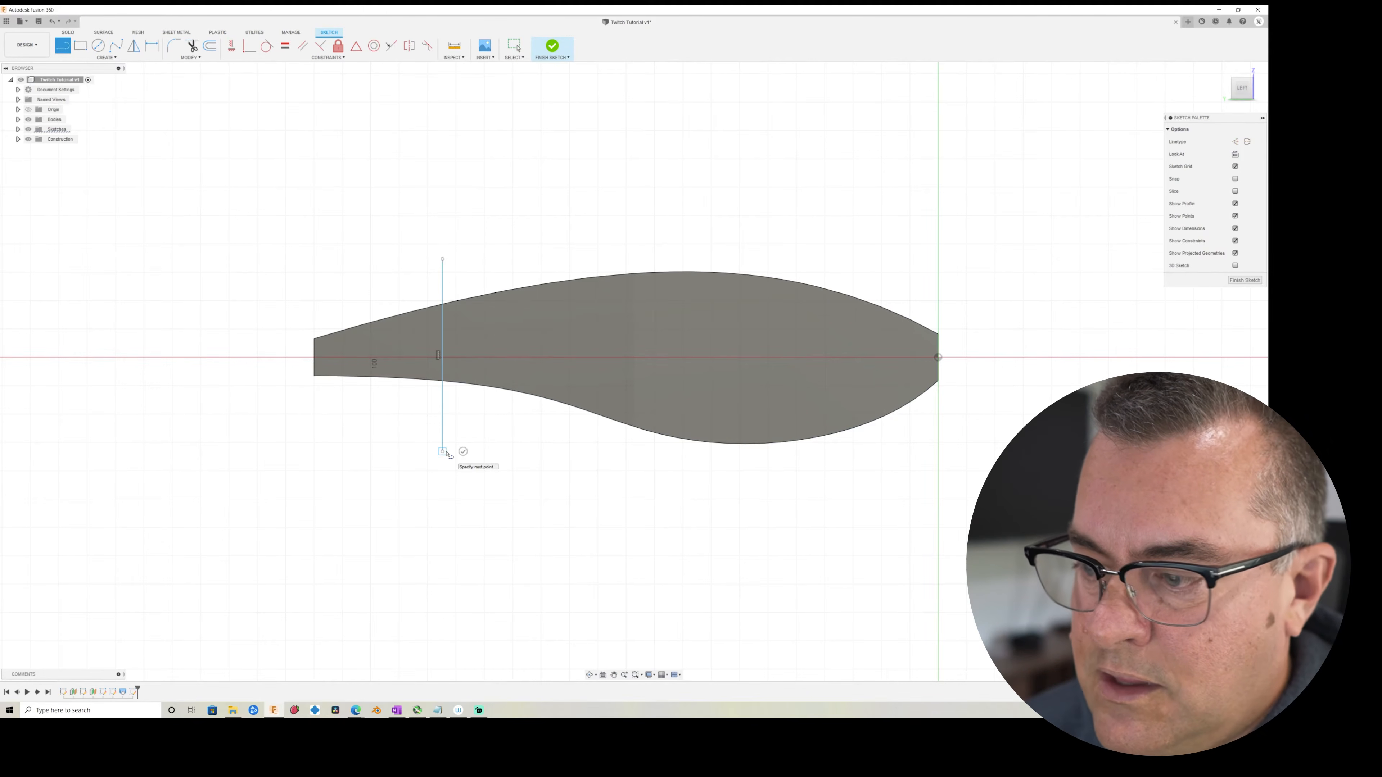
click(444, 452)
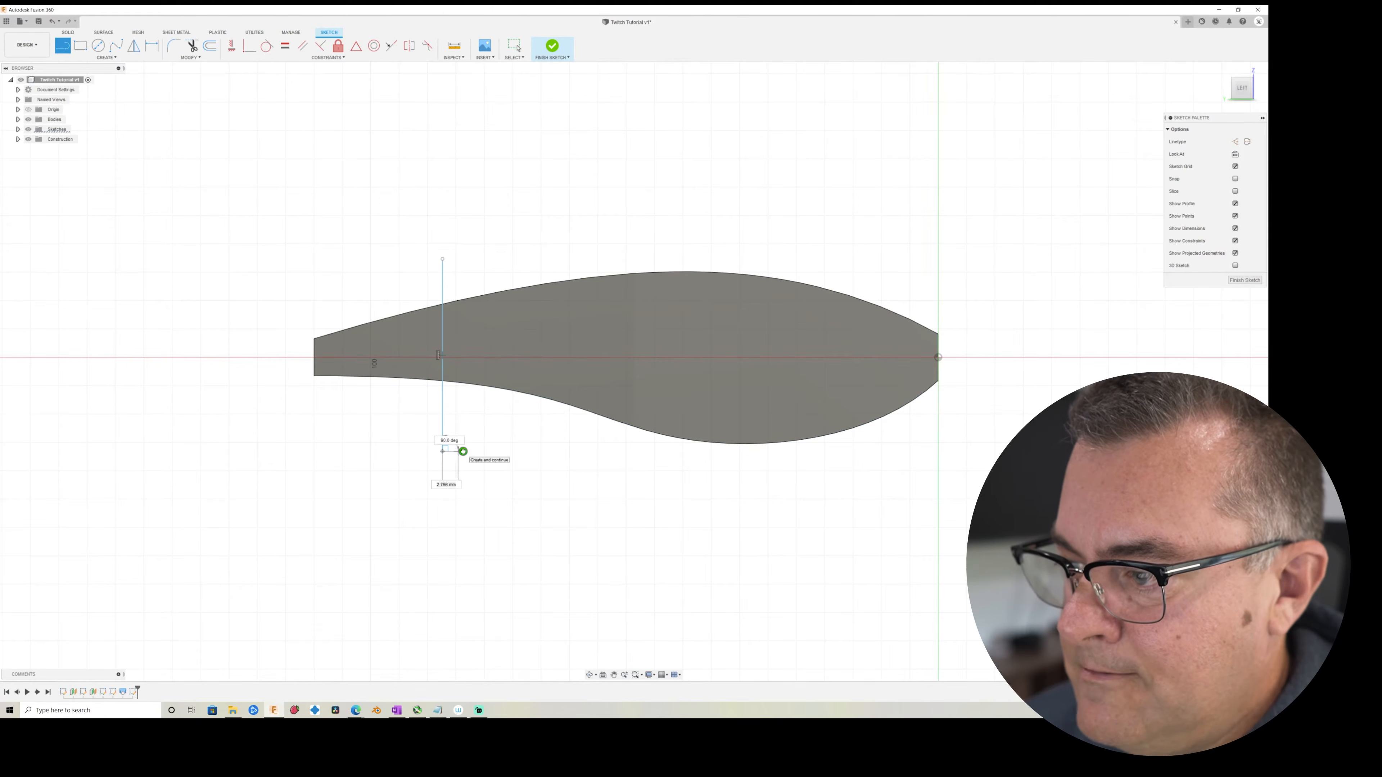
key(Escape)
click(784, 224)
click(783, 496)
key(Escape)
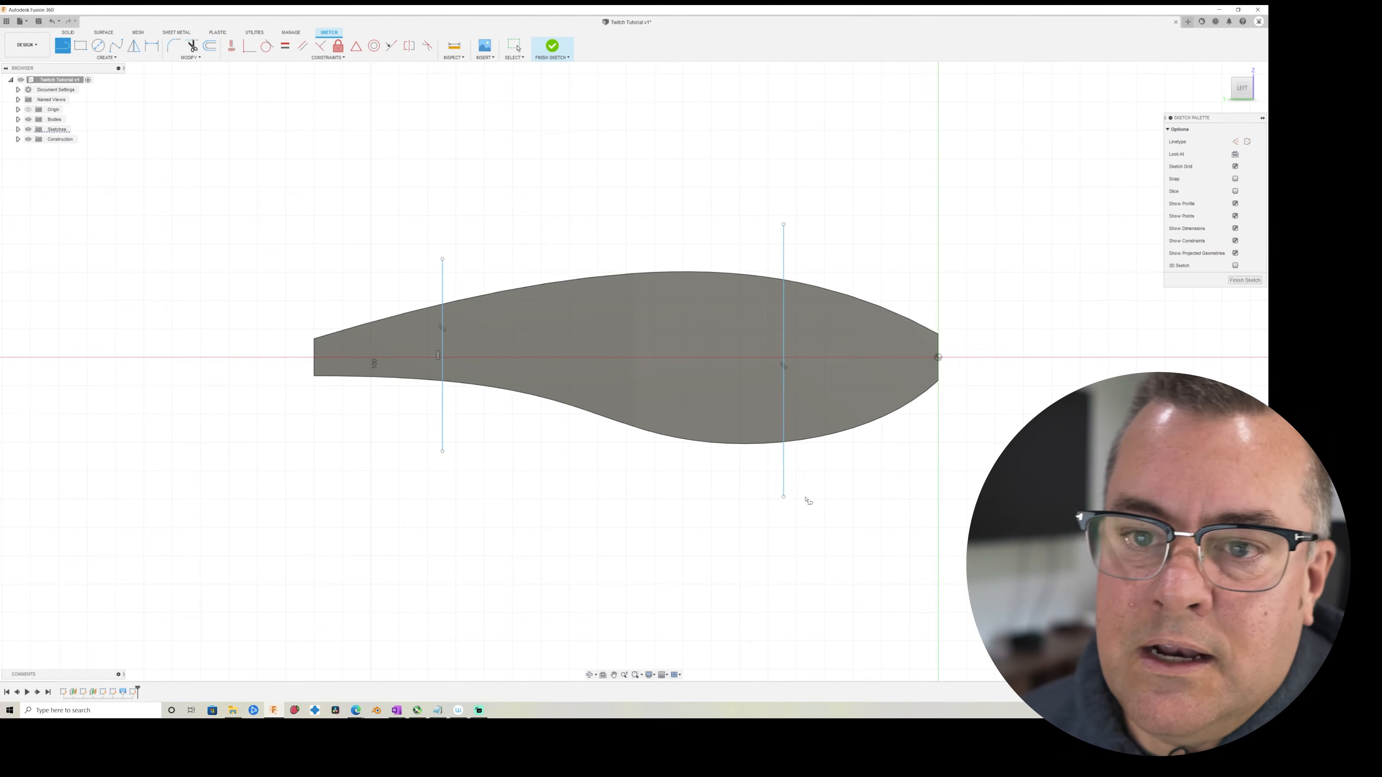
Draw an 8 mm diameter eye circle in the upper half of the body, just tailward of the head-side line.
click(98, 46)
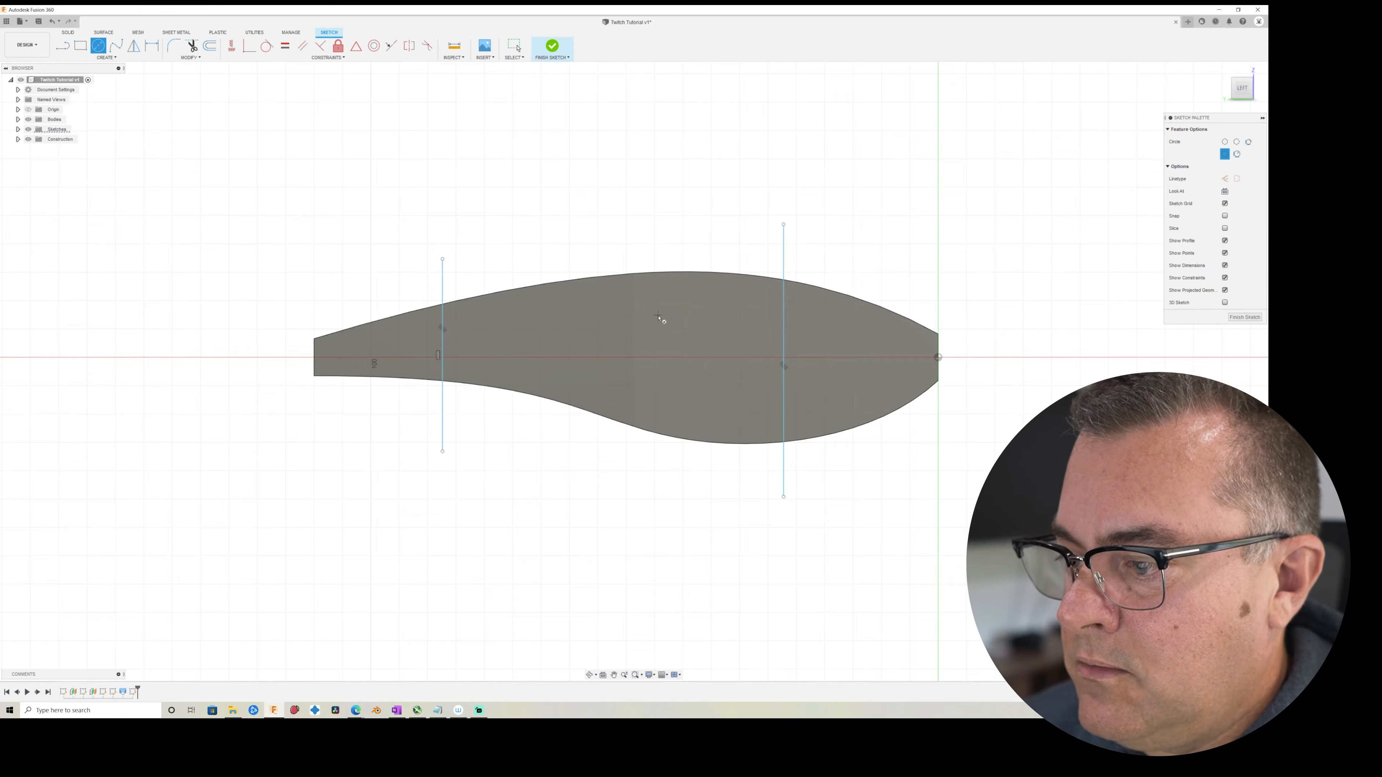
click(755, 328)
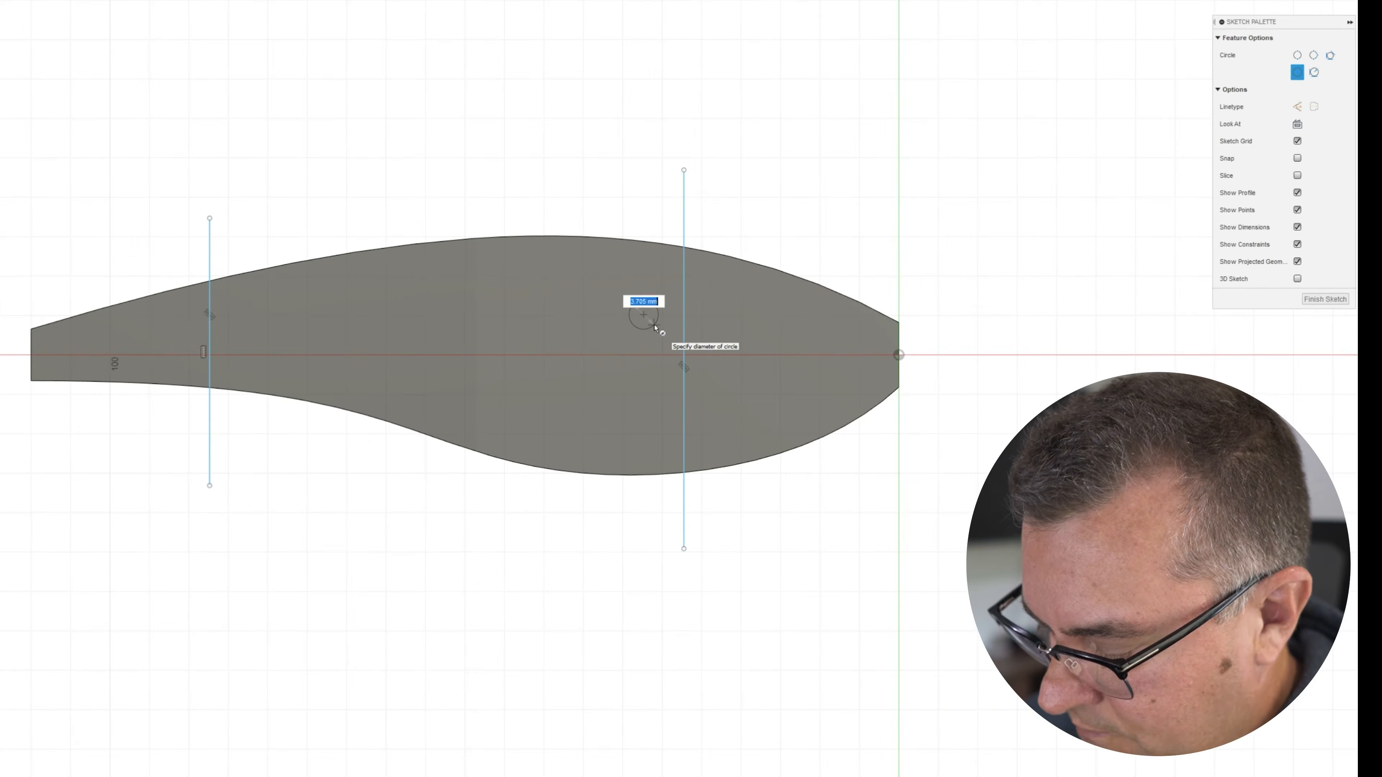
text(8)
key(Return)
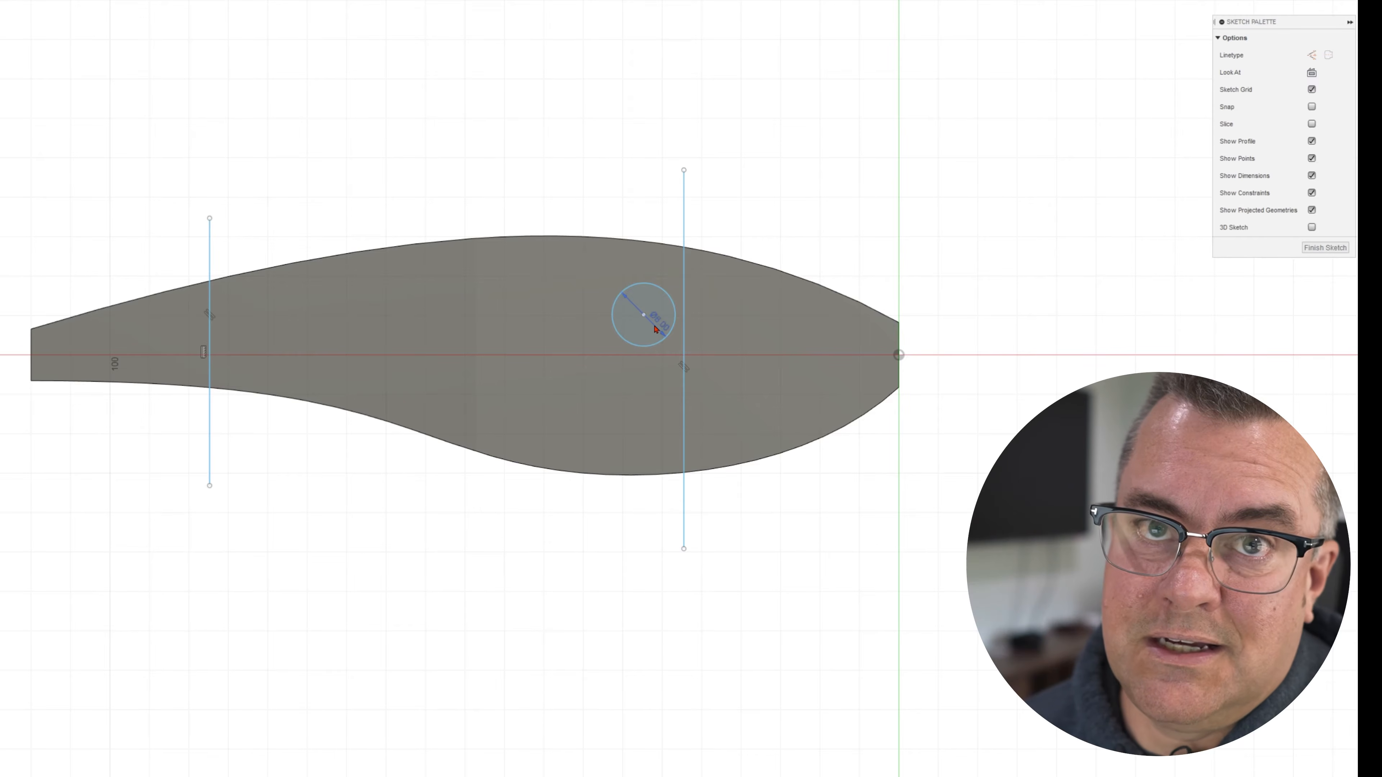
Set the eye circle's diameter to 10 mm and move it to the head side of the vertical line, clear of it.
double_click(663, 323)
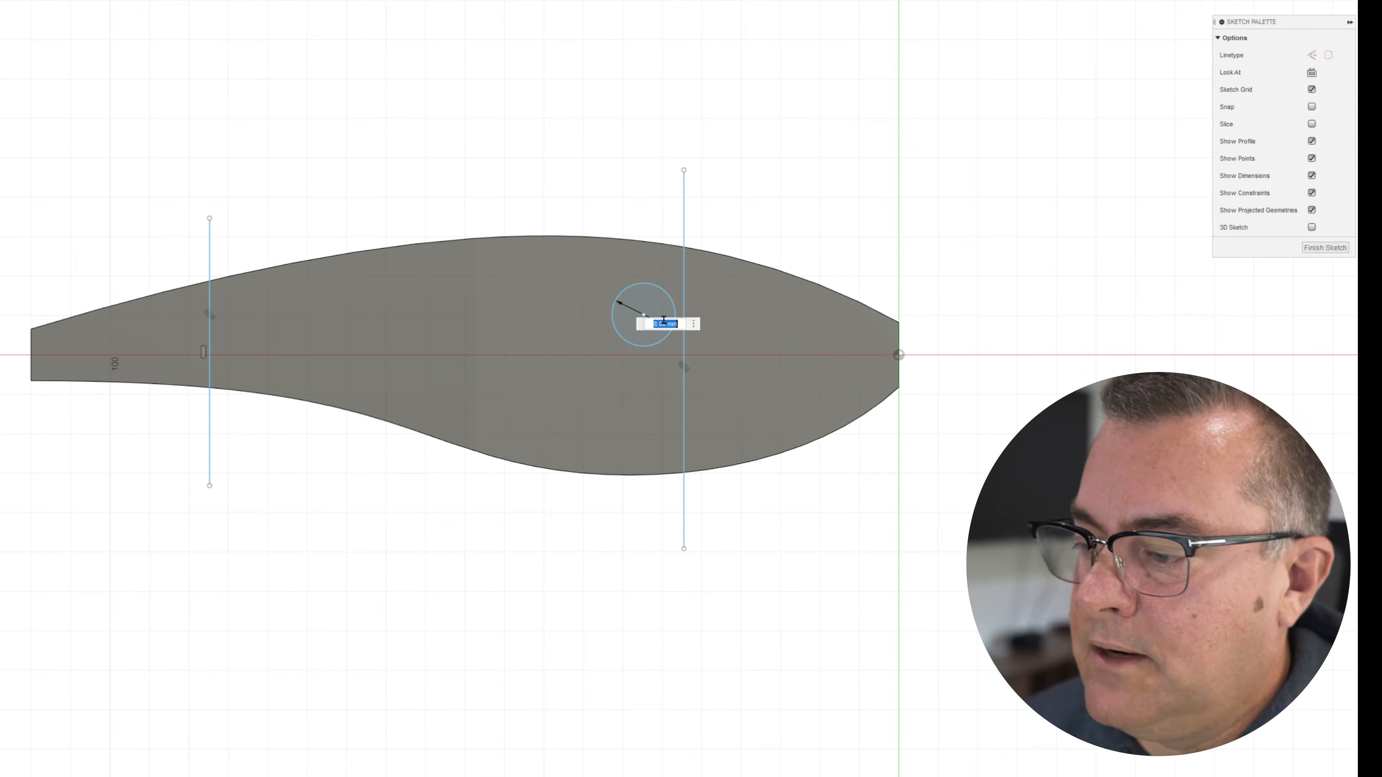
text(10)
key(Return)
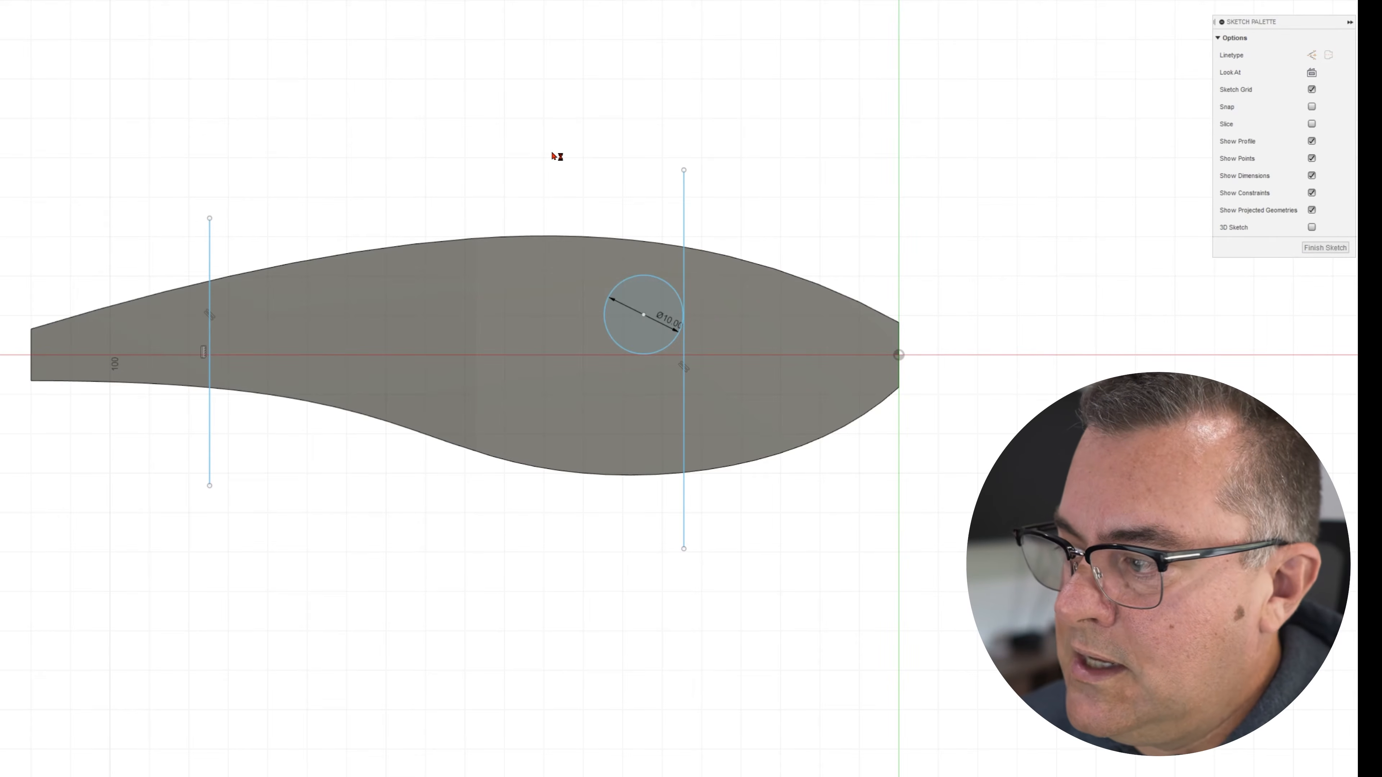
drag(643, 314, 683, 308)
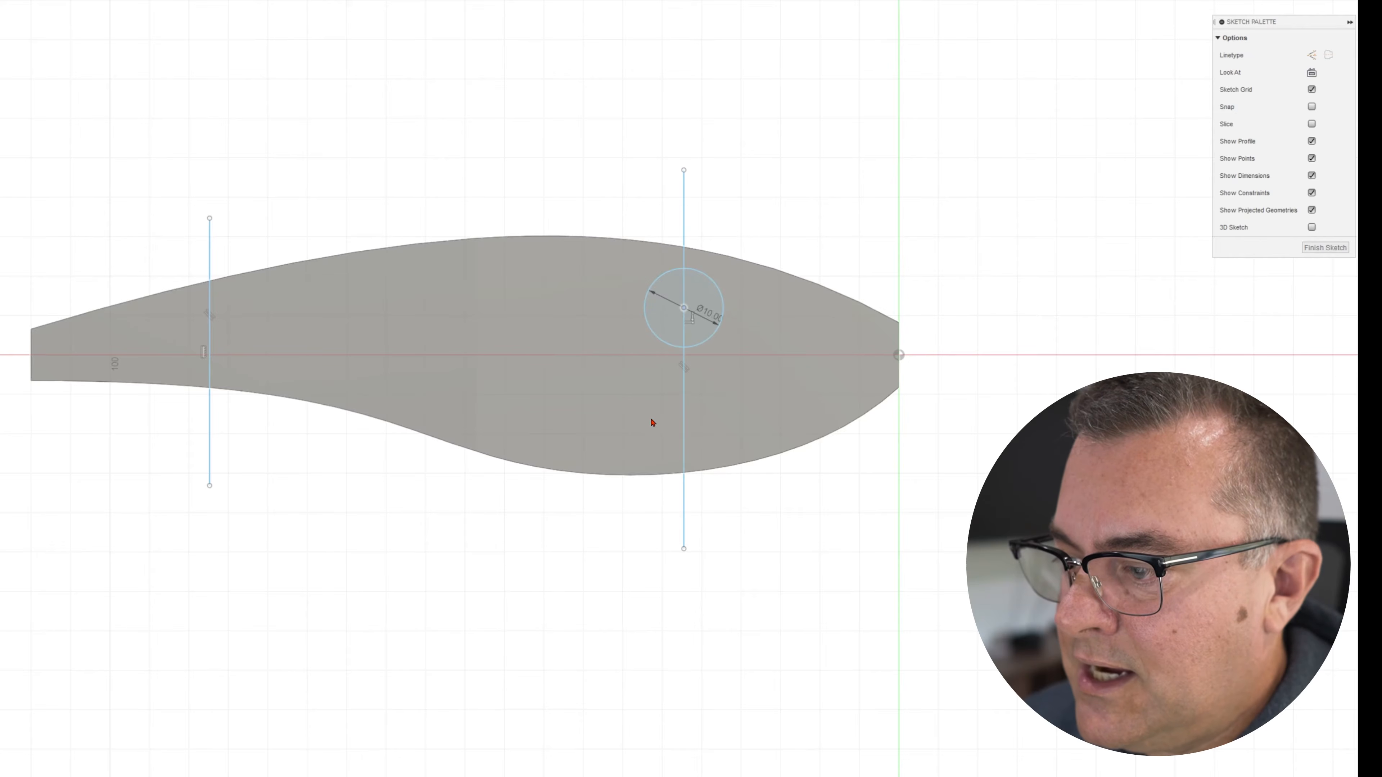
mouse_move(684, 308)
mouse_down()
mouse_move(698, 309)
mouse_move(682, 310)
mouse_up()
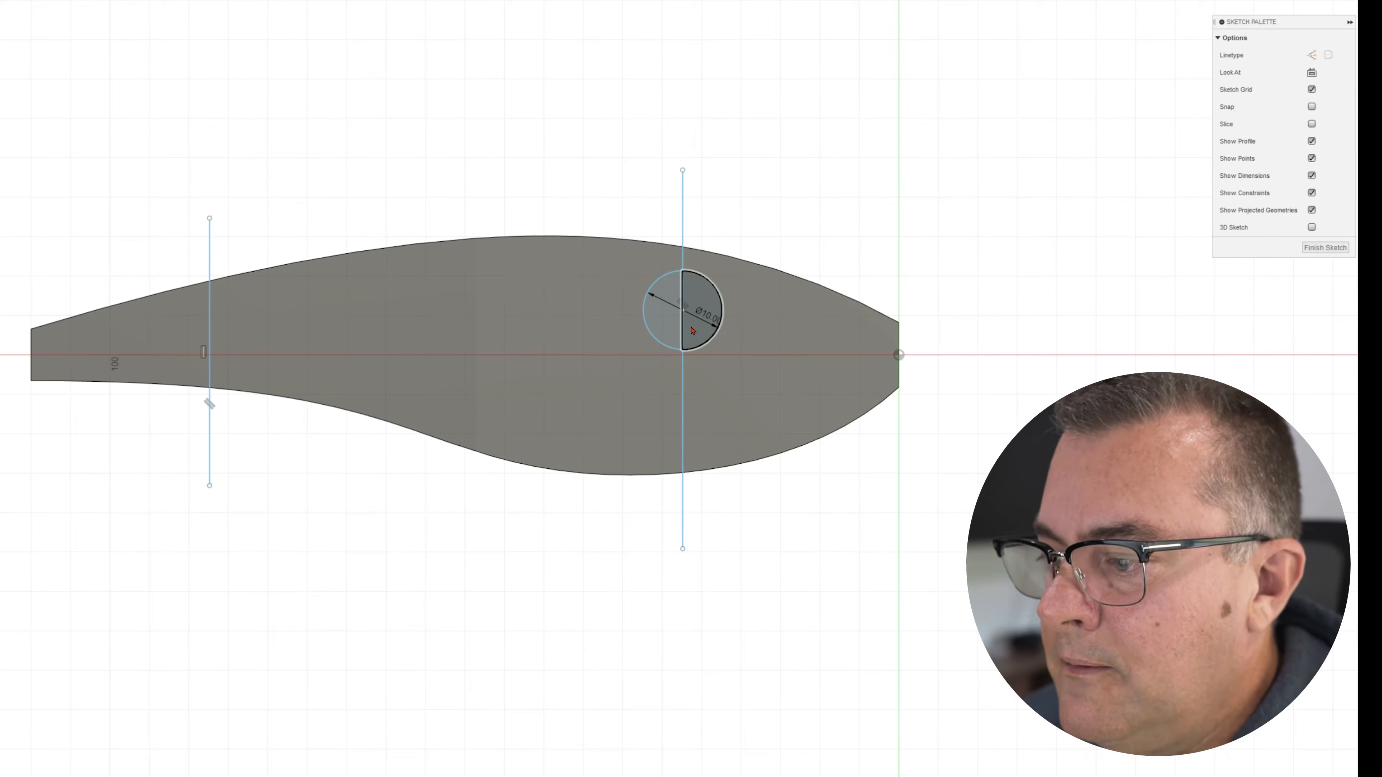
drag(683, 311, 742, 327)
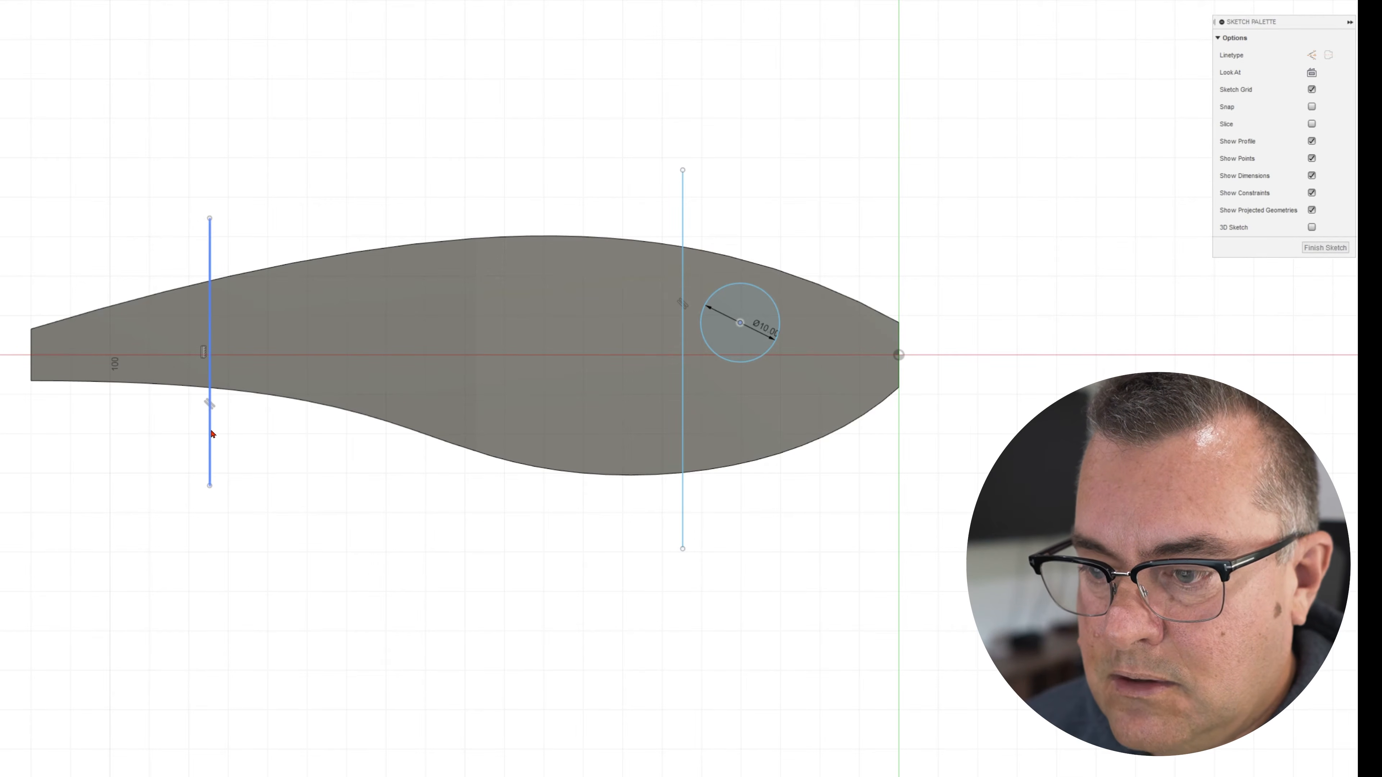
Shift the tail-side vertical line slightly towards the tail and draw a two-point spline connecting both vertical lines.
drag(212, 431, 191, 434)
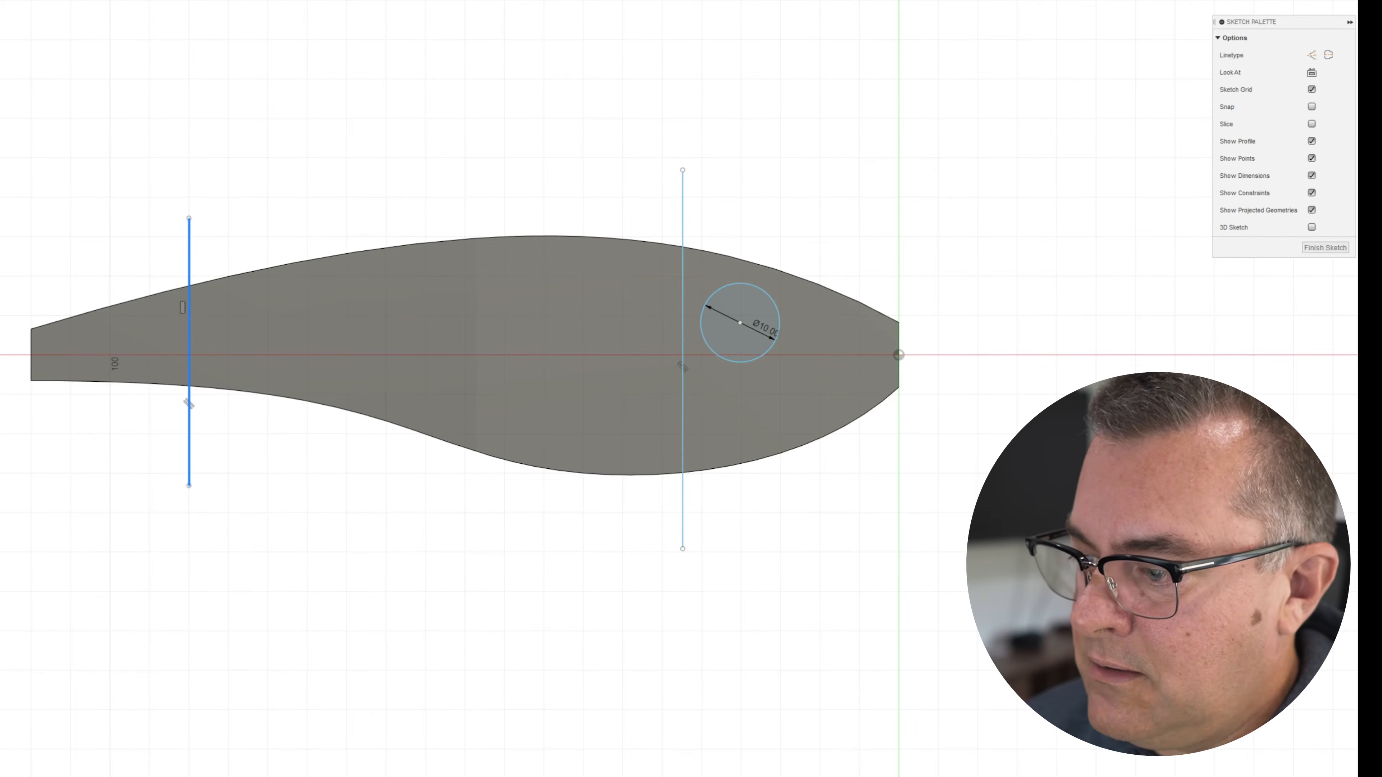
key(Escape)
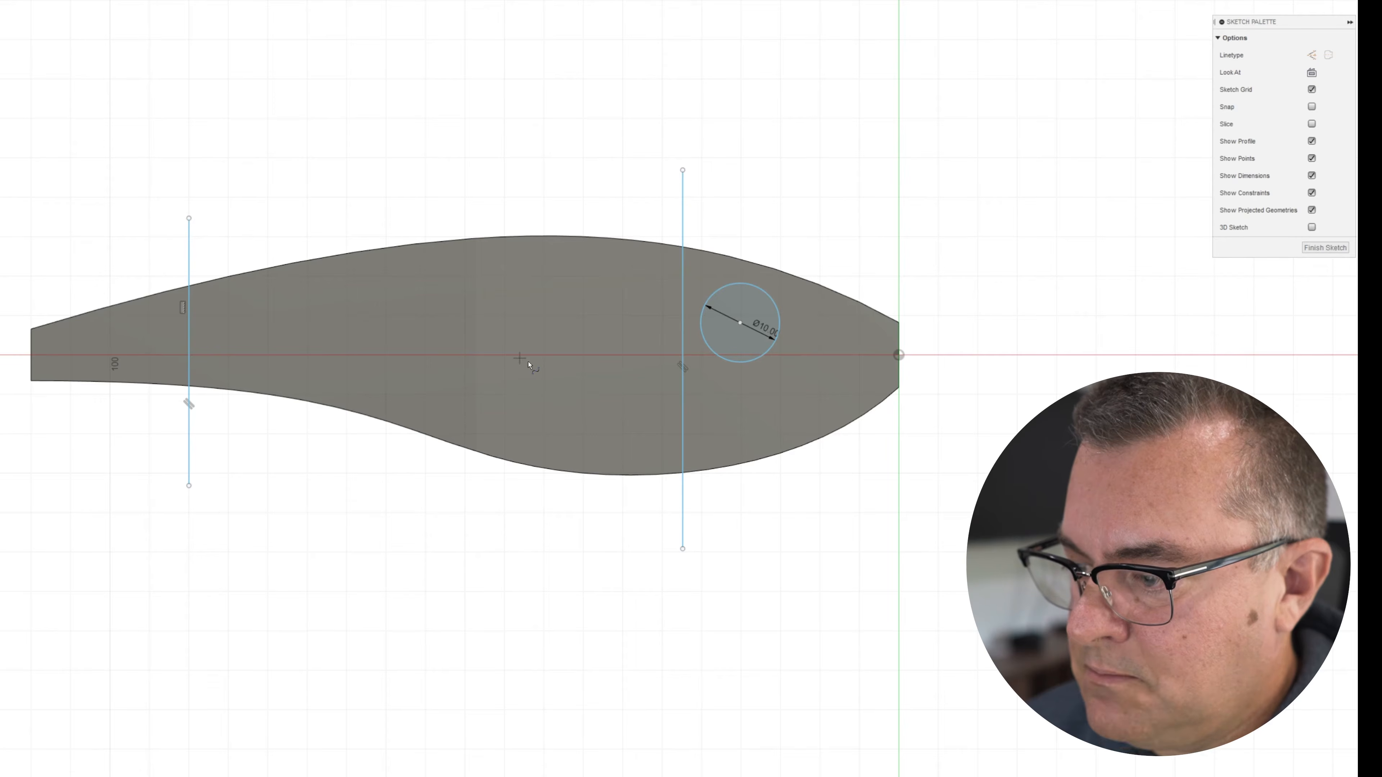
click(682, 411)
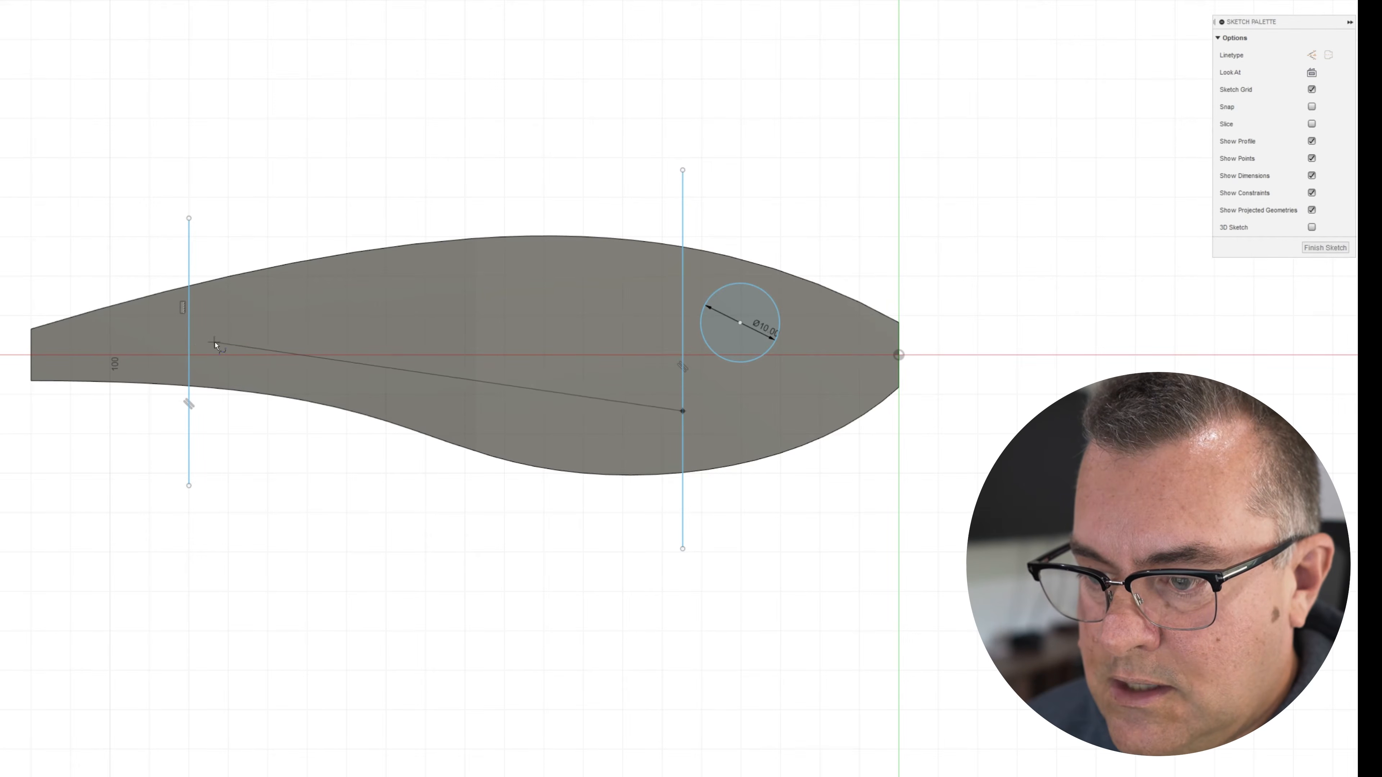
click(189, 352)
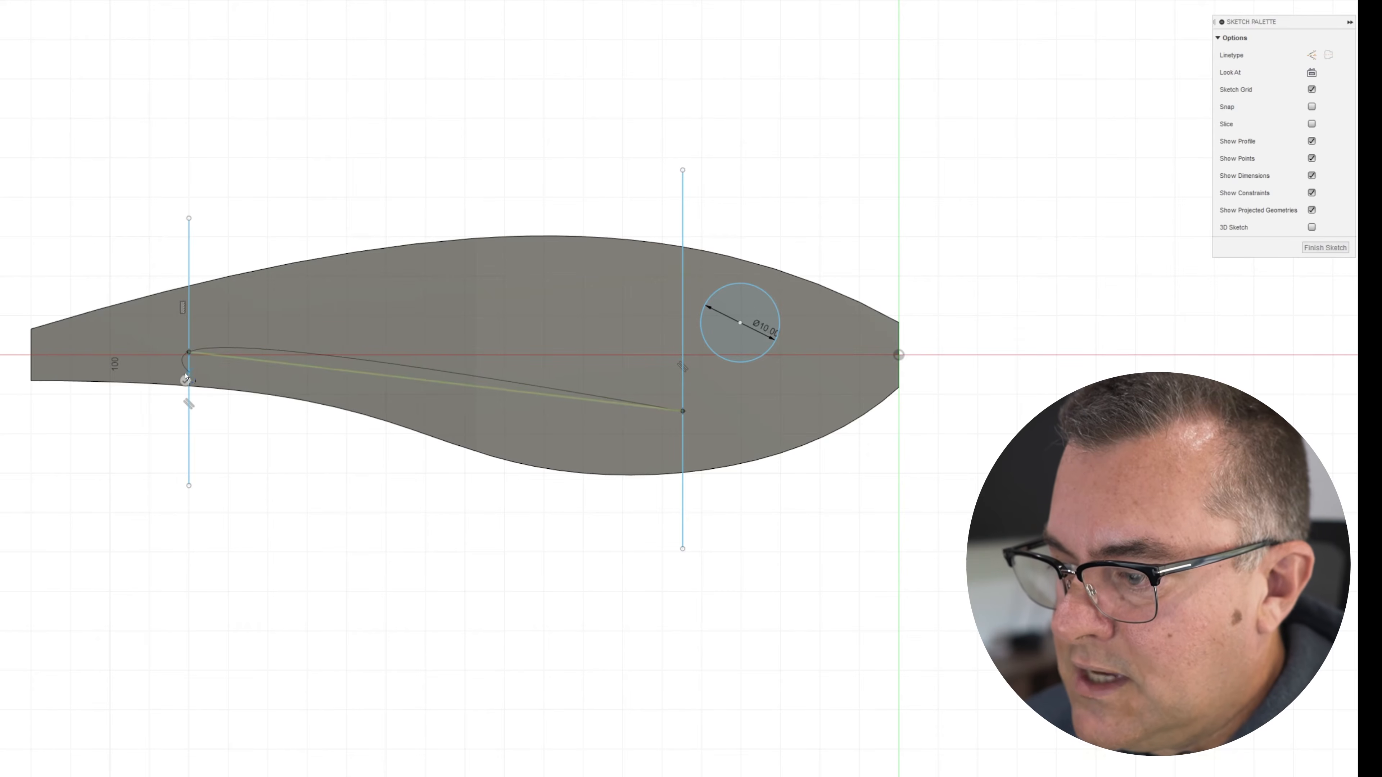
click(186, 382)
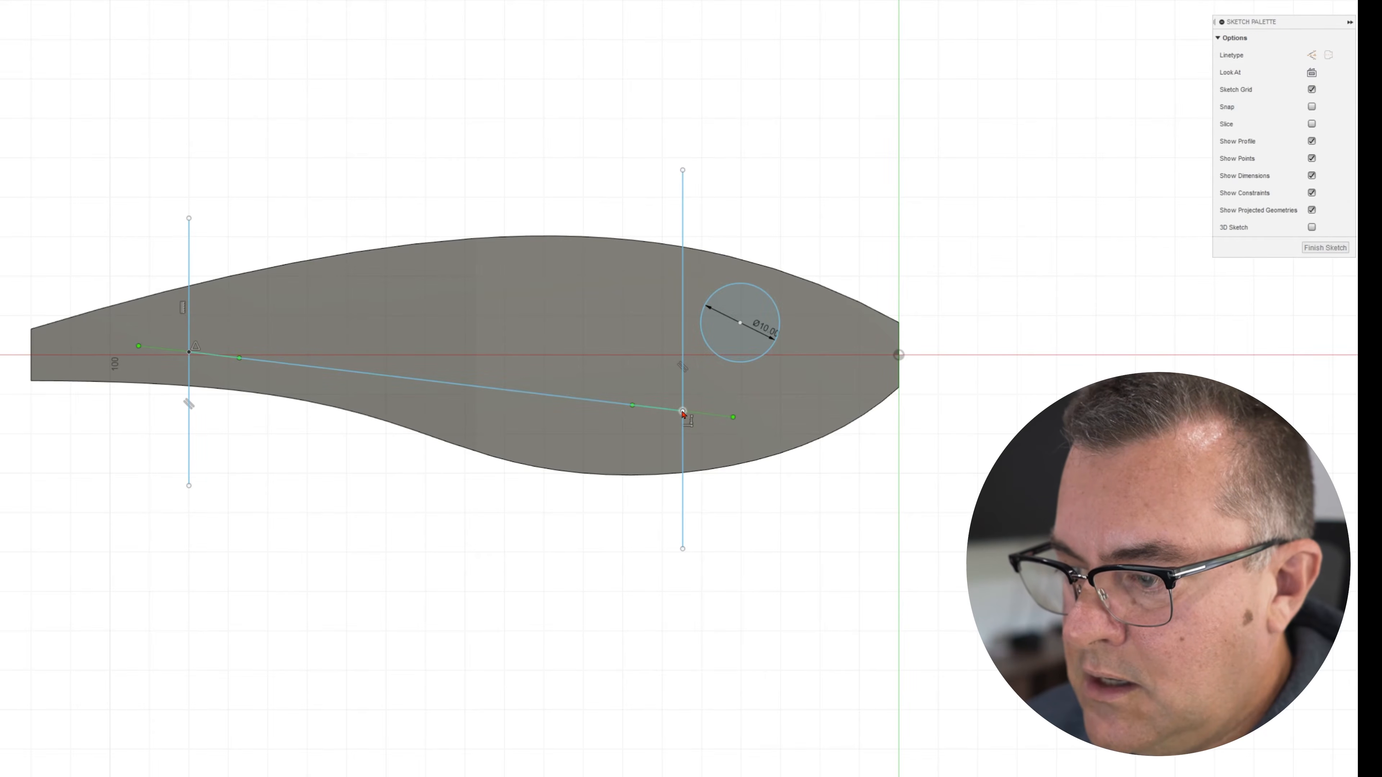
Raise the spline's head-side end close to the centreline, bend the curve into a shallow arch, and finish the sketch.
mouse_move(682, 413)
mouse_down()
mouse_move(683, 359)
mouse_move(731, 369)
mouse_up()
click(657, 359)
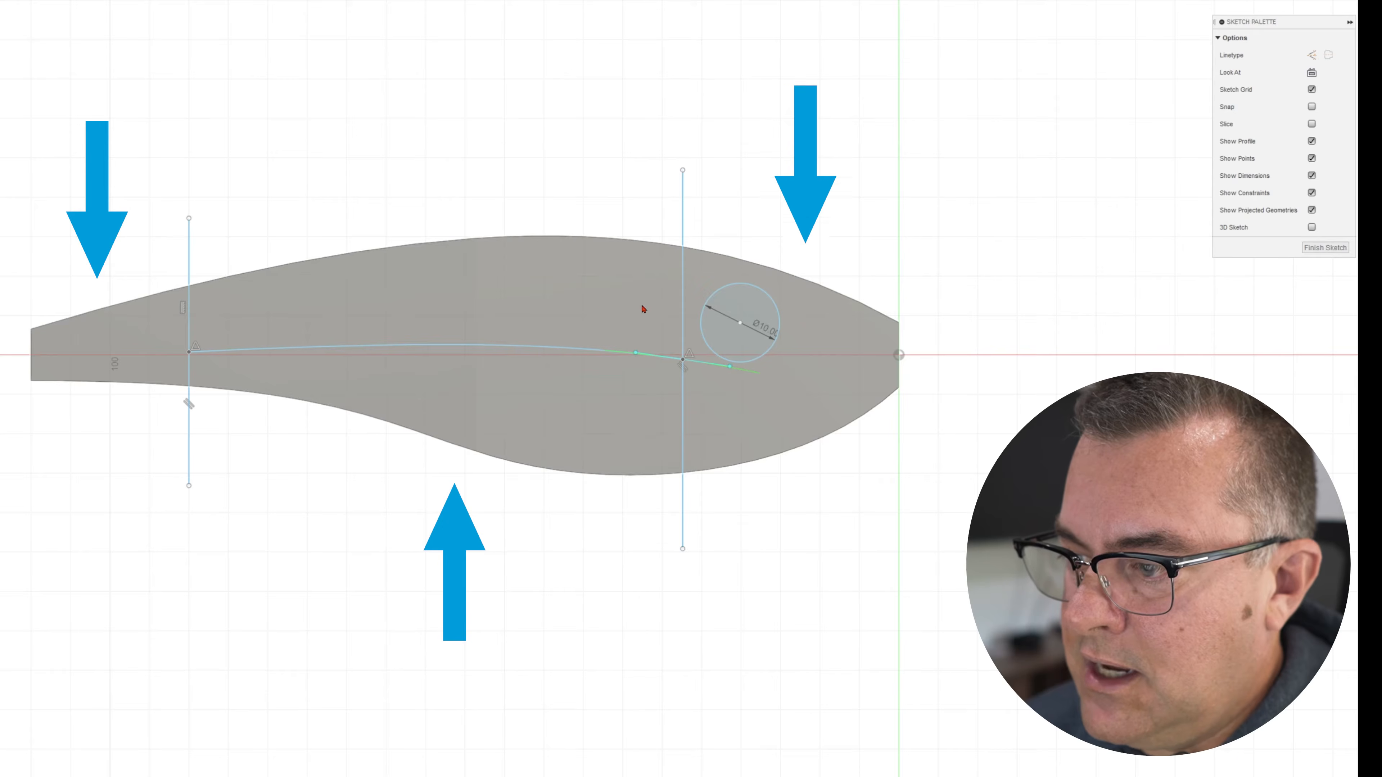
click(1313, 246)
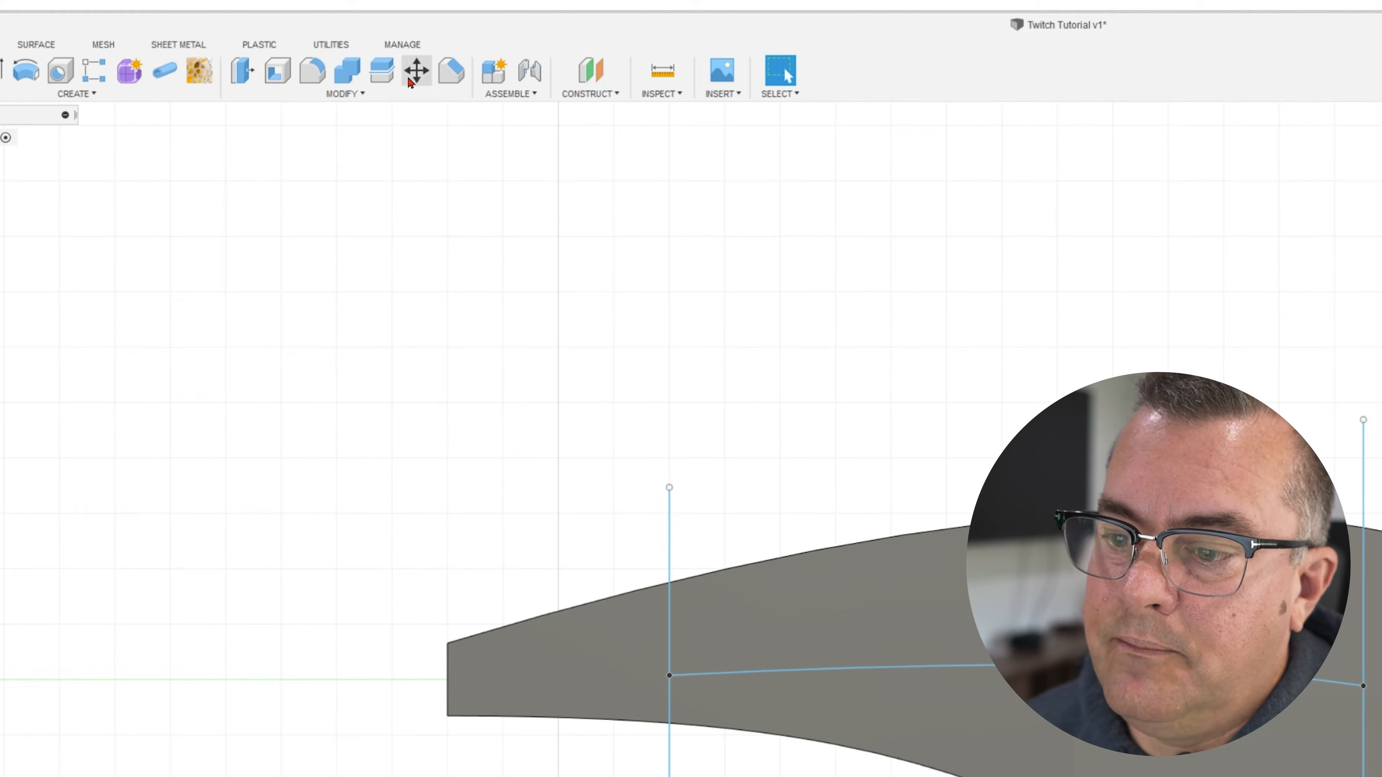
Split the lure body into head, middle and tail bodies using the two vertical sketch lines as splitting tools.
click(382, 72)
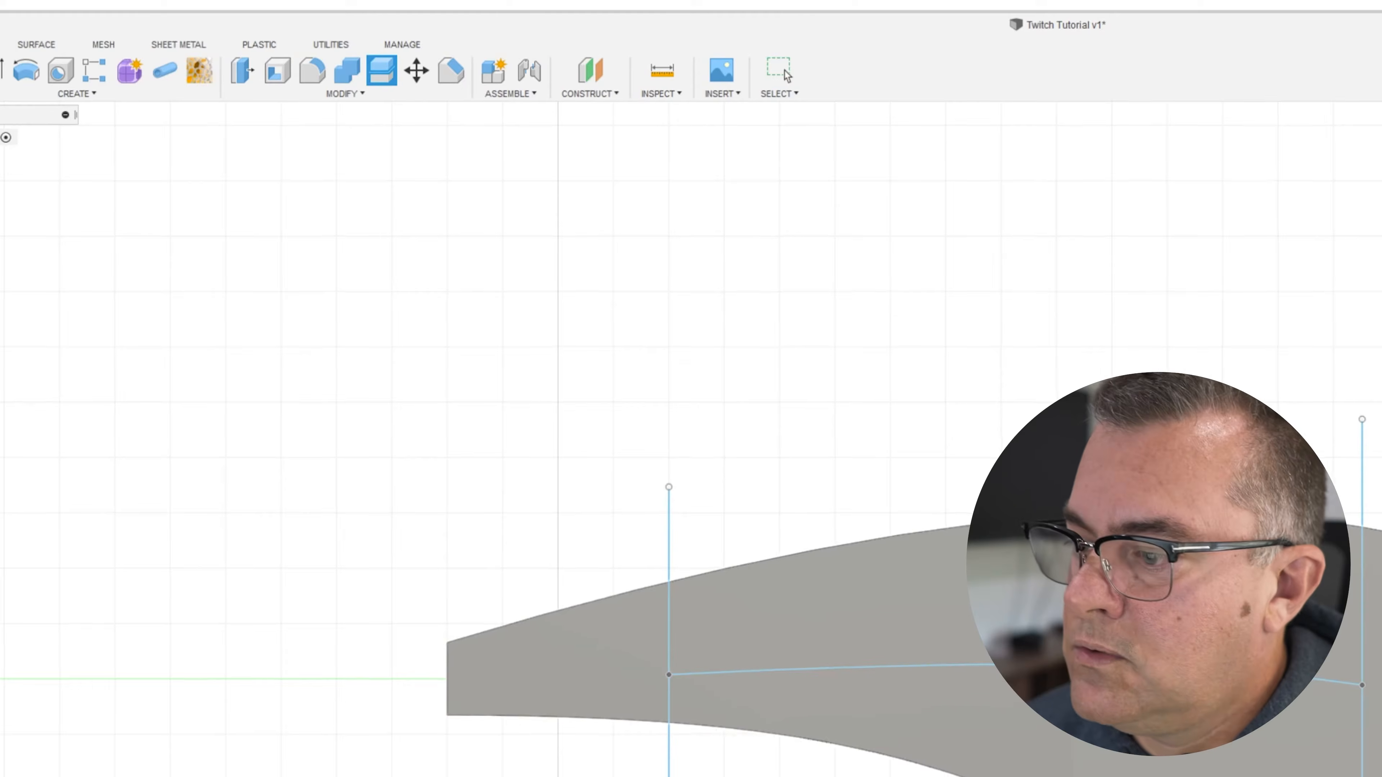
click(1115, 548)
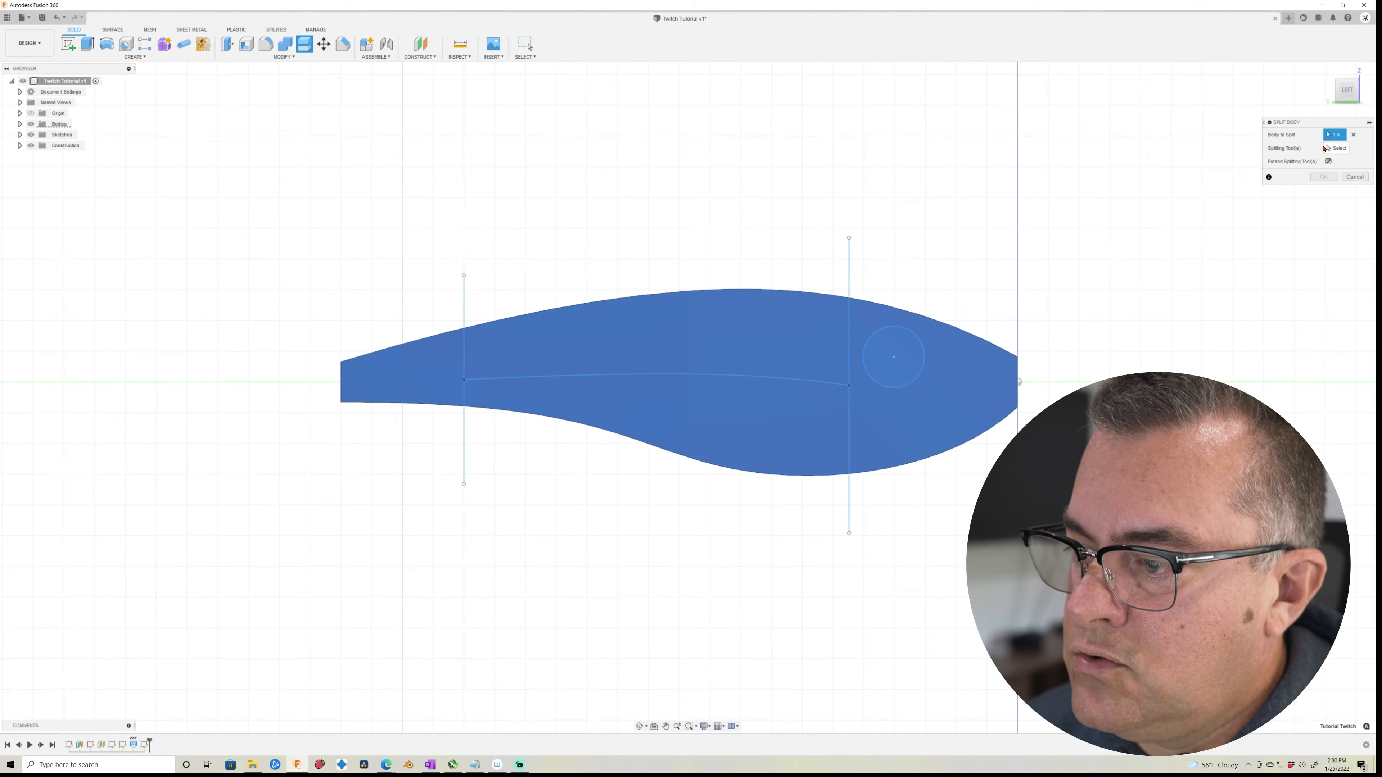
click(1325, 148)
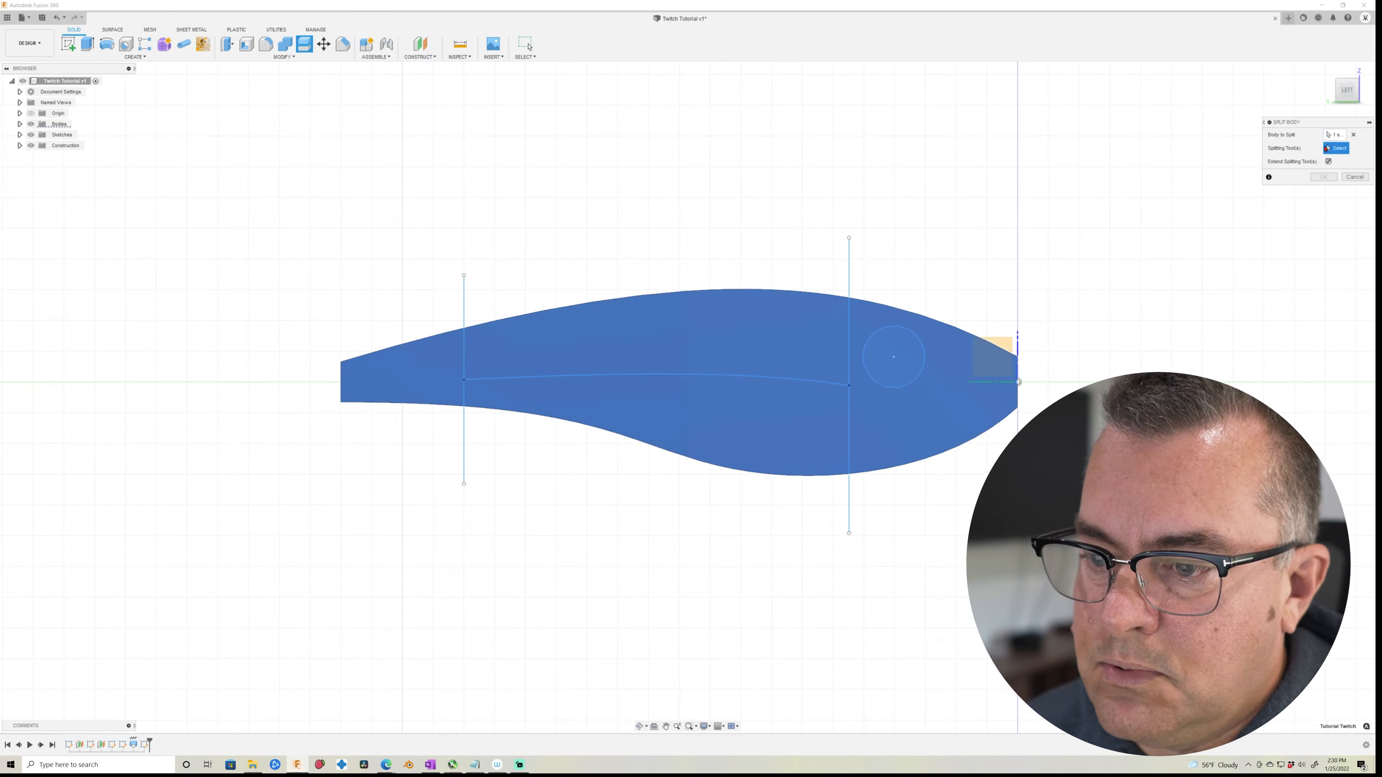
click(852, 263)
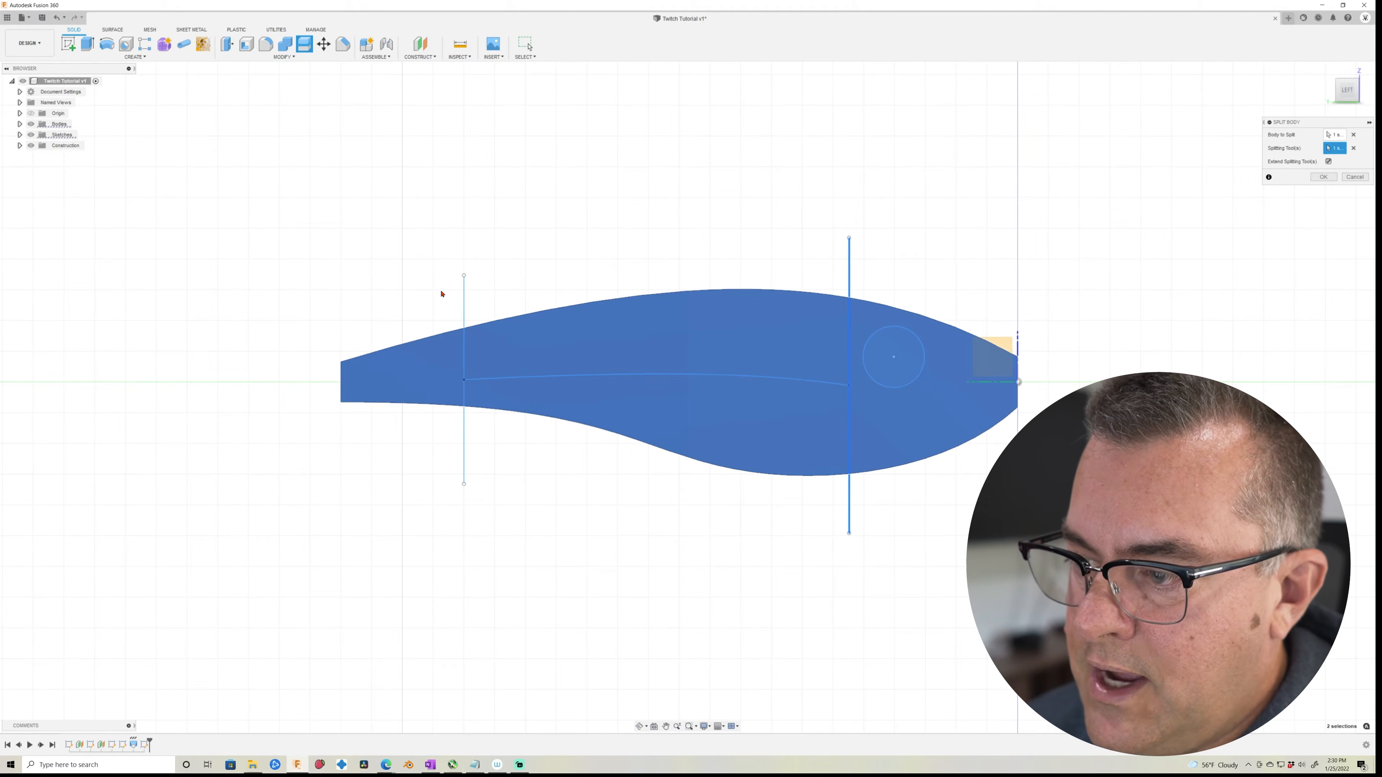
click(459, 330)
shift+middle_drag(593, 596, 601, 644)
shift+middle_drag(674, 560, 719, 544)
click(1325, 178)
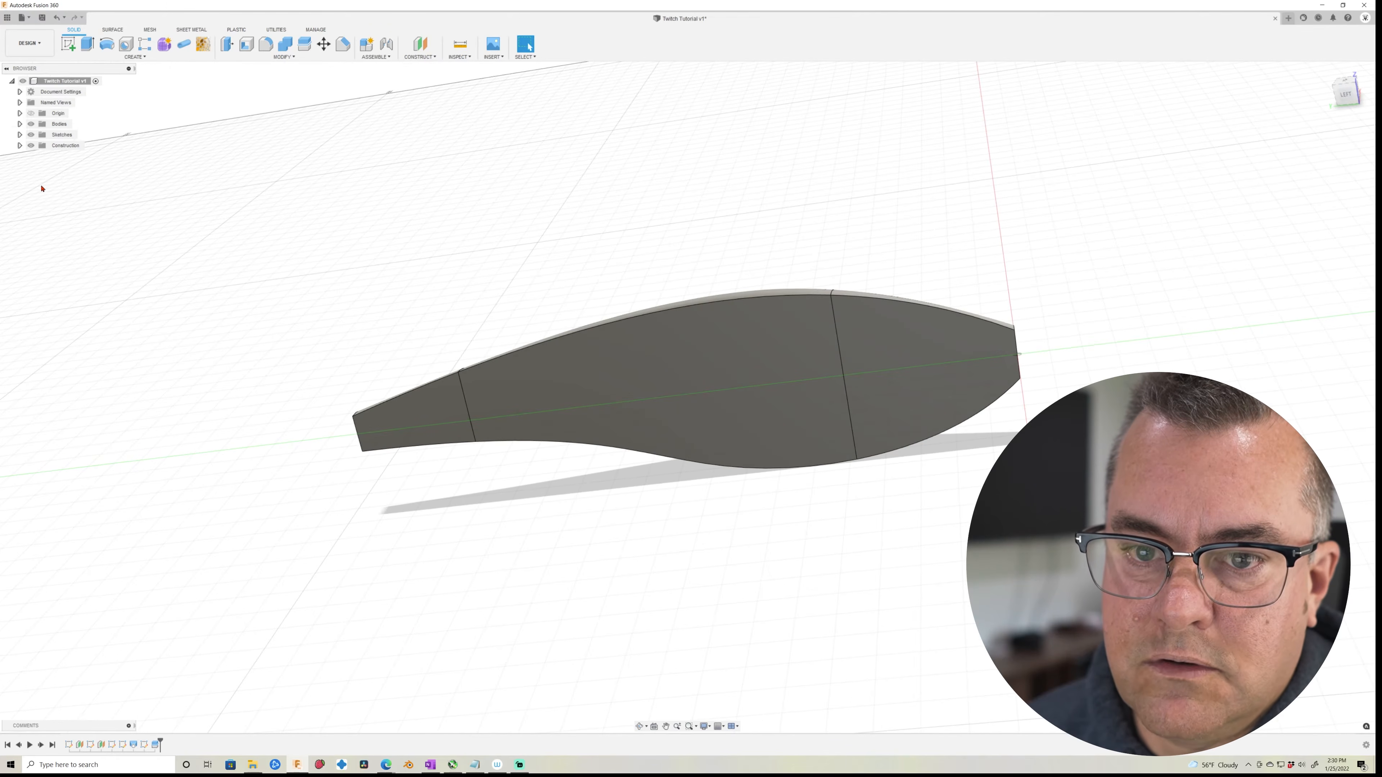
Hide the bodies Tutorial Twitch and Tutorial Twitch (1), leaving only the middle section shown.
click(20, 124)
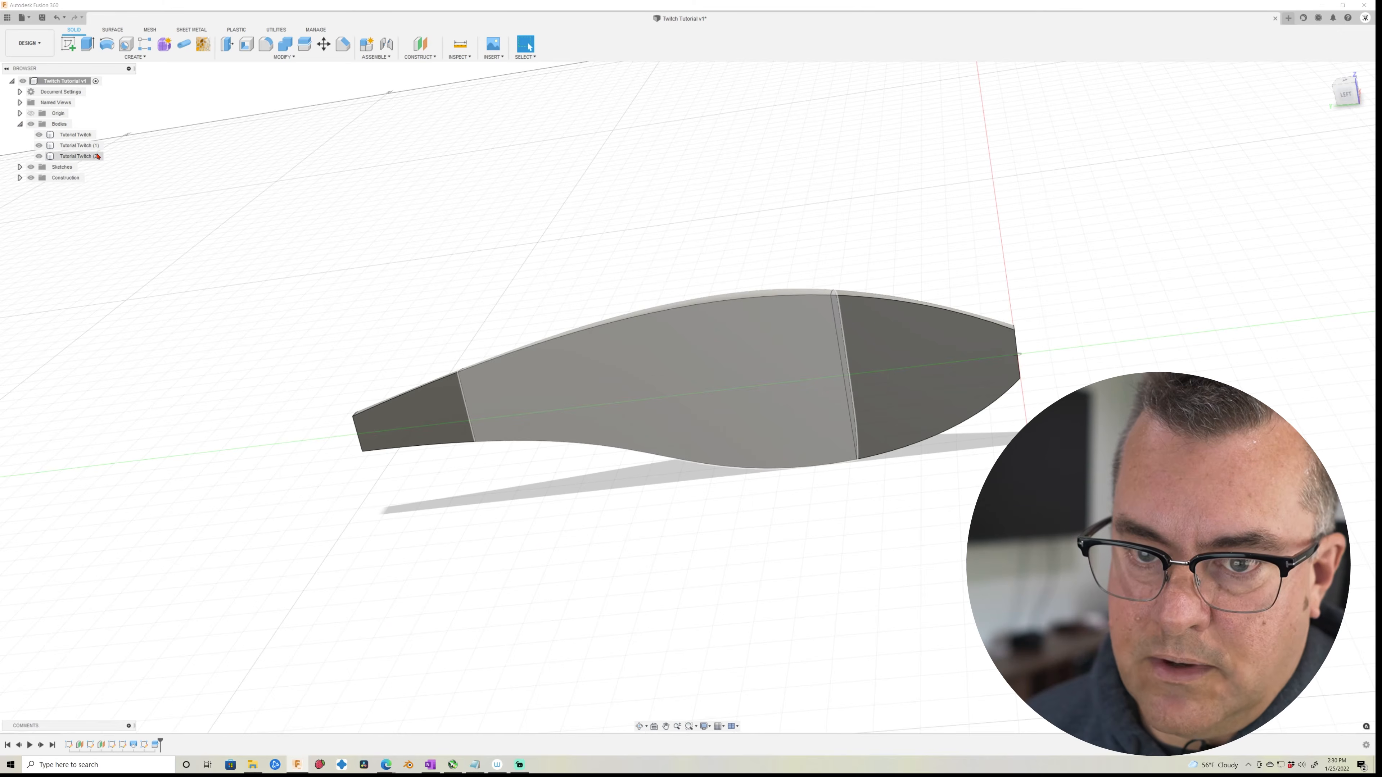
click(38, 134)
click(38, 146)
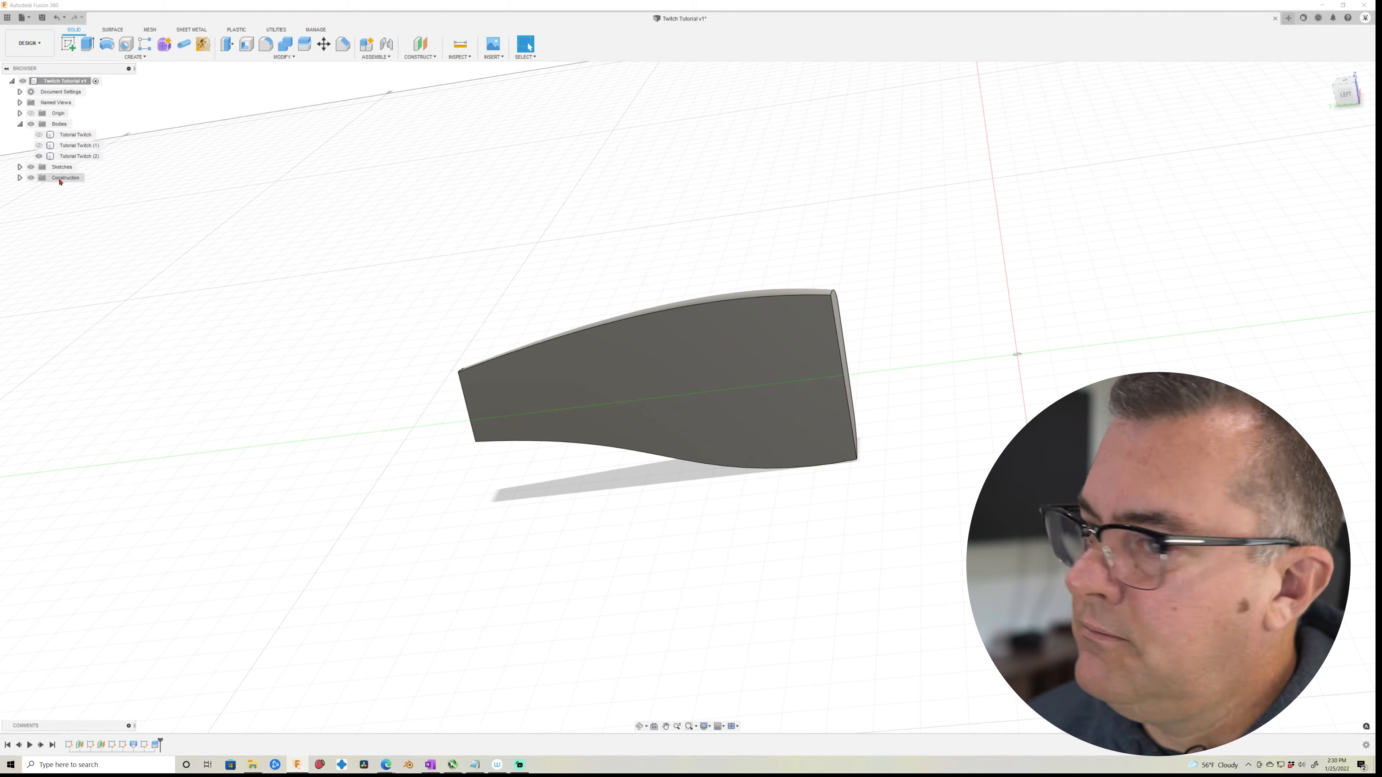
Show the sketch holding the dividing lines and split the middle body into upper and lower parts along its spline.
click(21, 166)
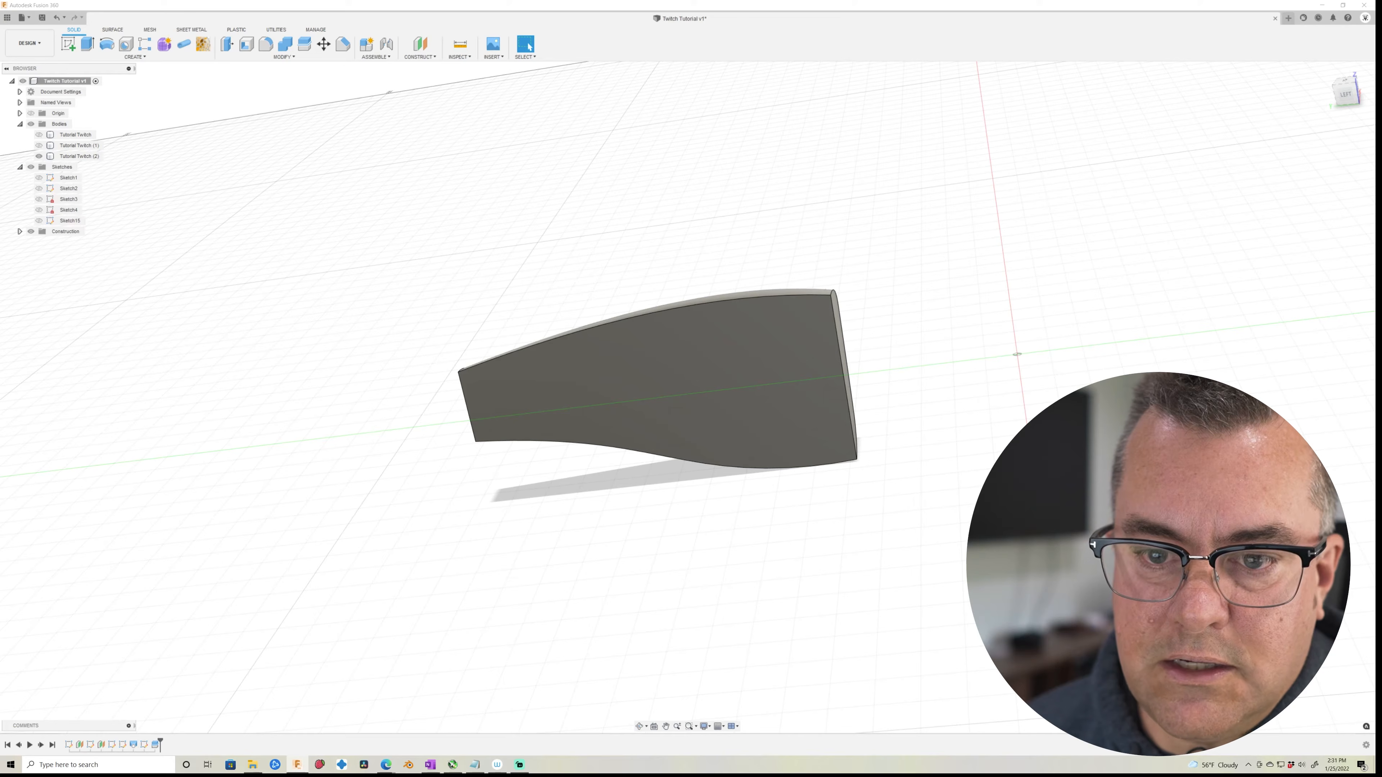
click(38, 220)
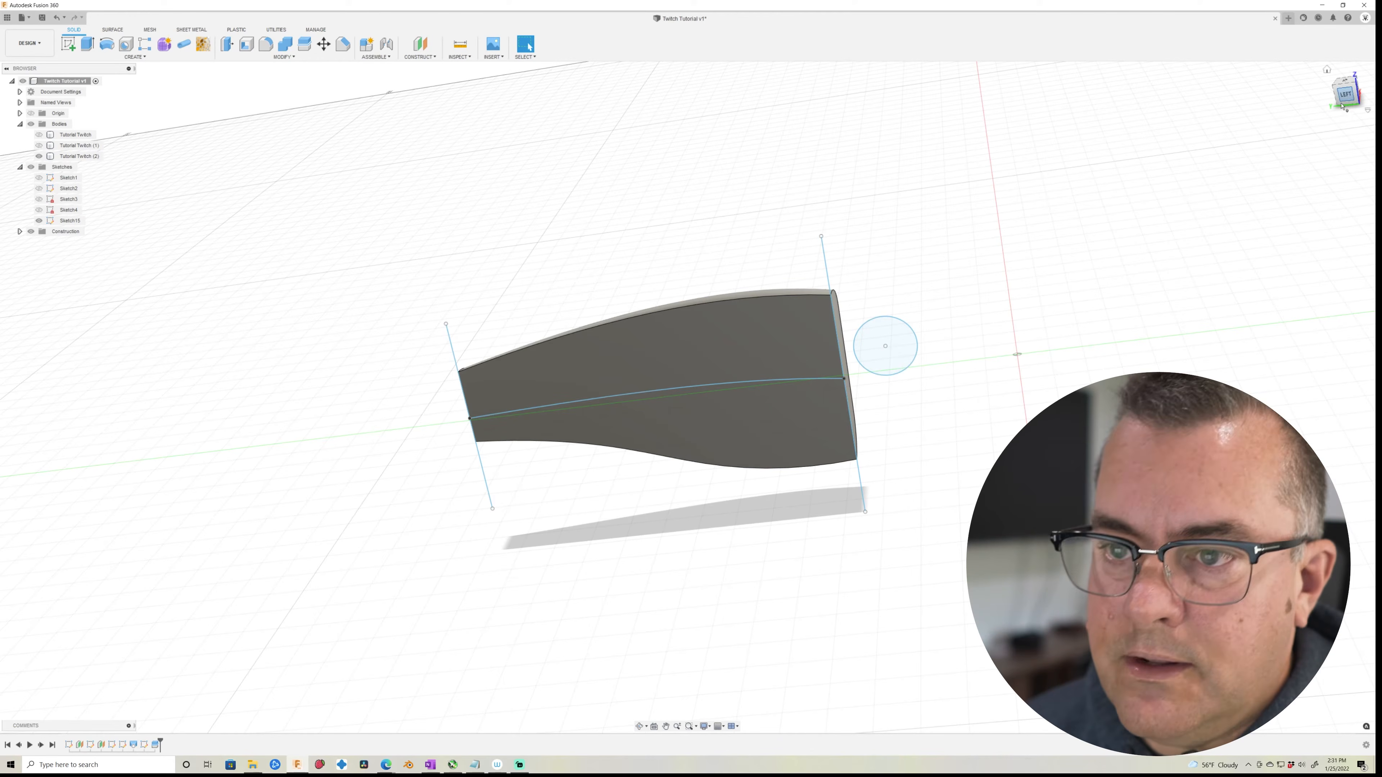
click(1345, 93)
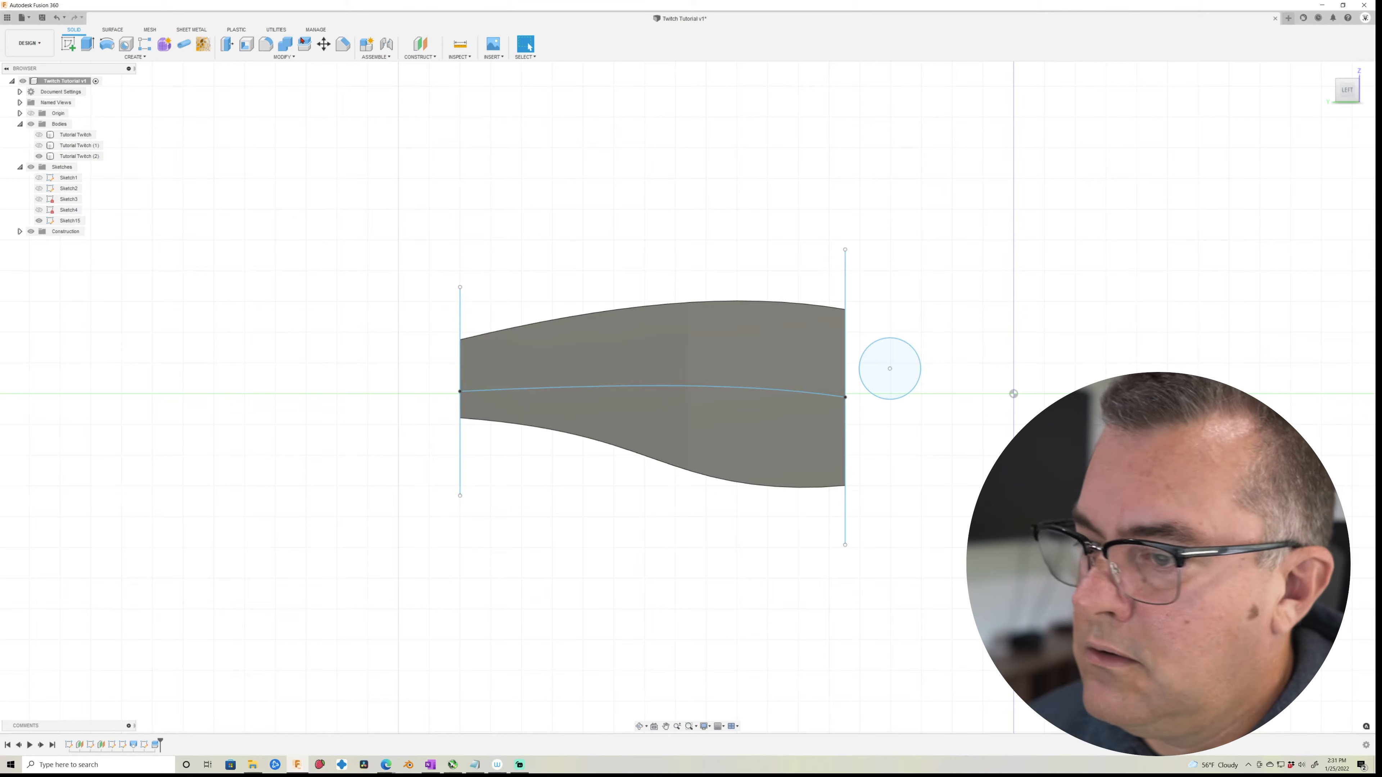
click(626, 361)
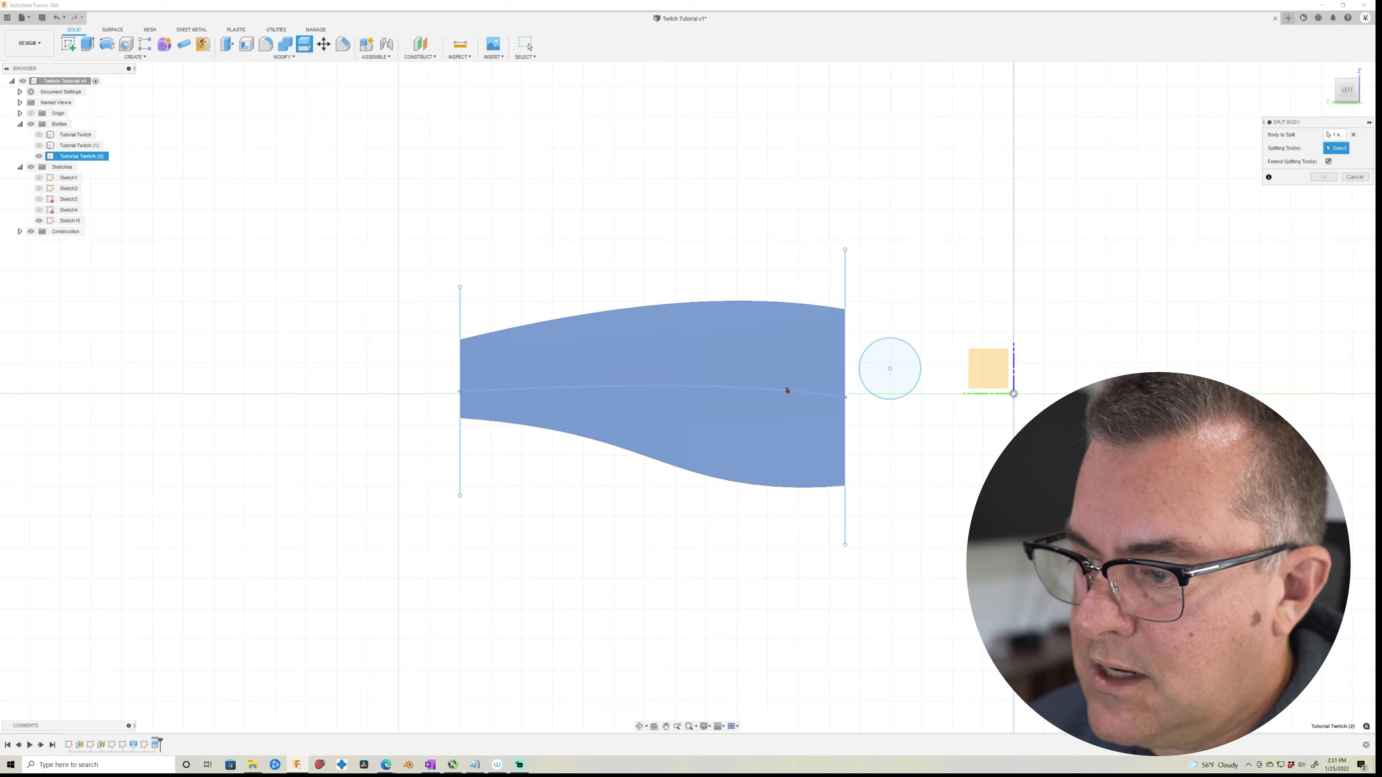
click(784, 394)
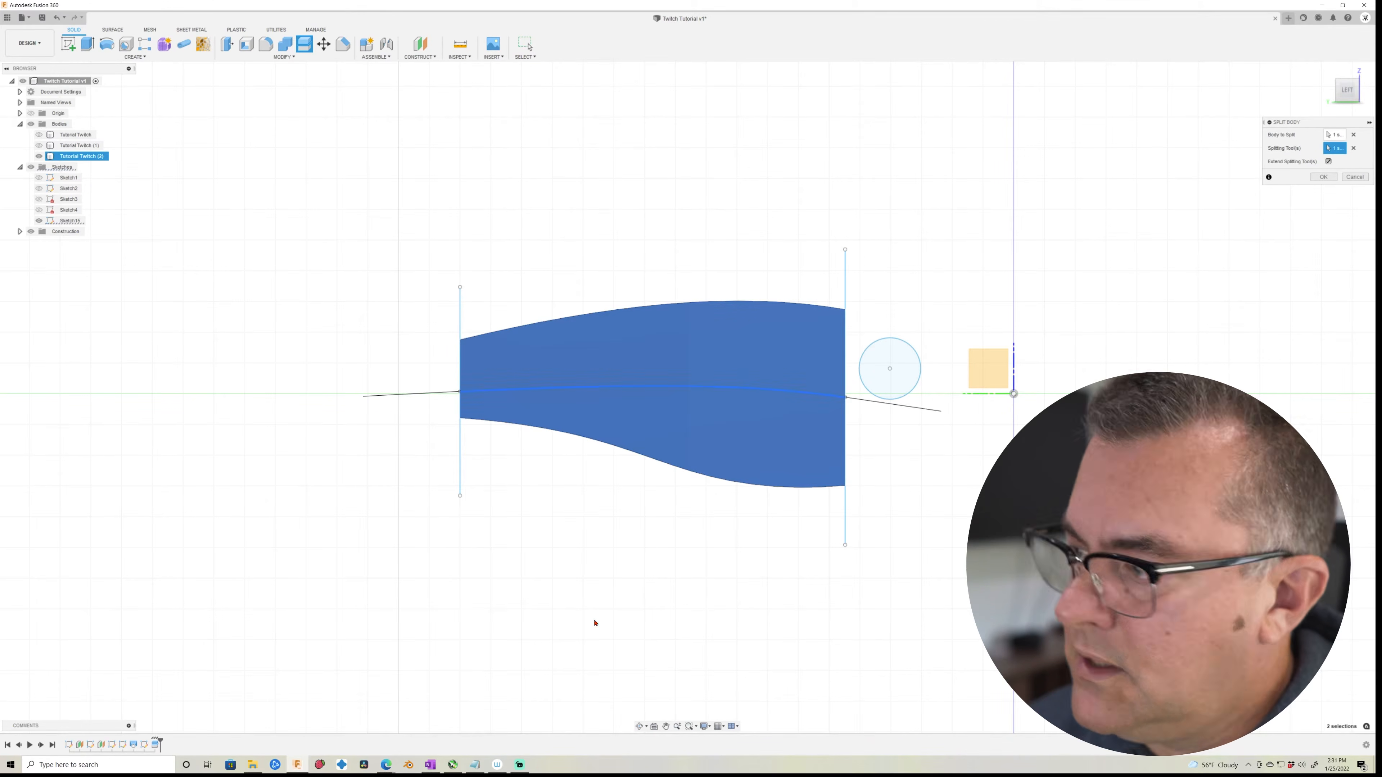
shift+middle_drag(595, 623, 608, 639)
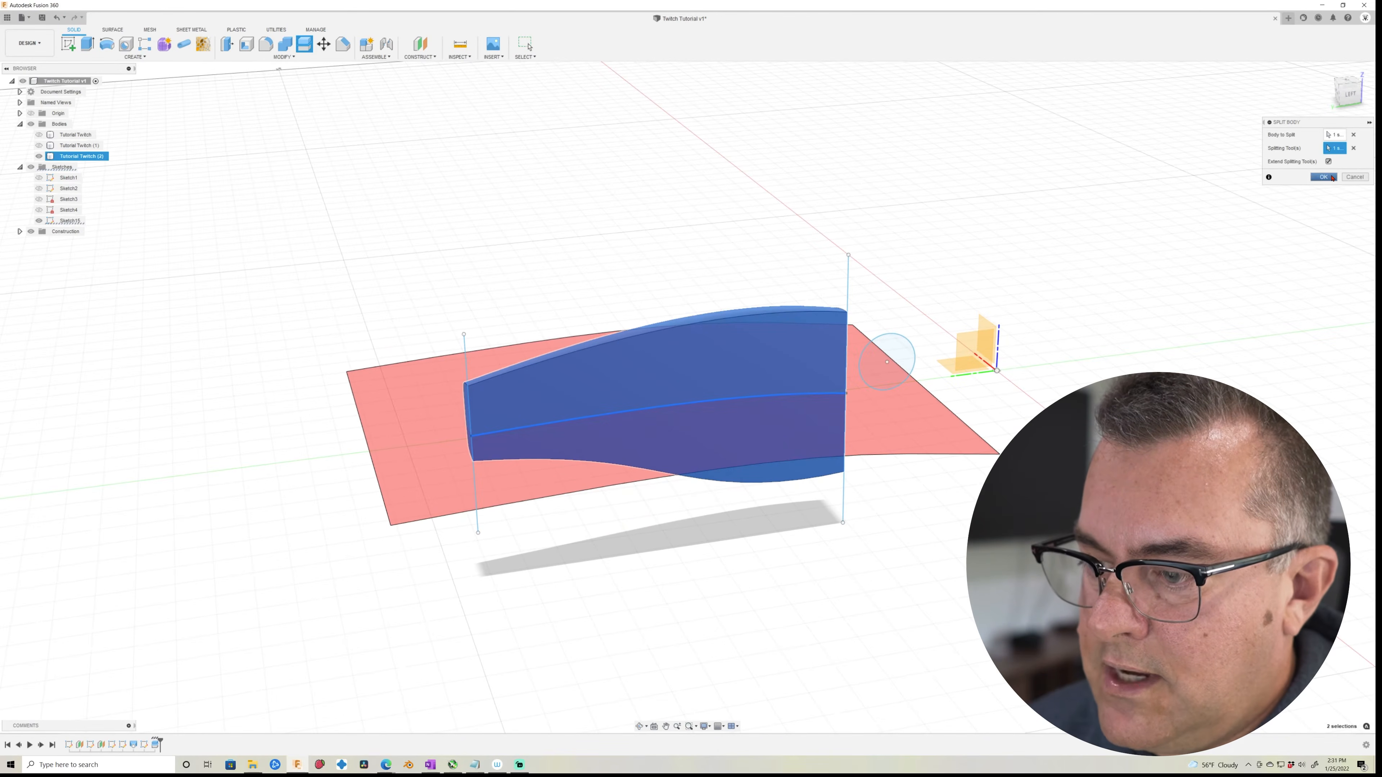
click(1332, 179)
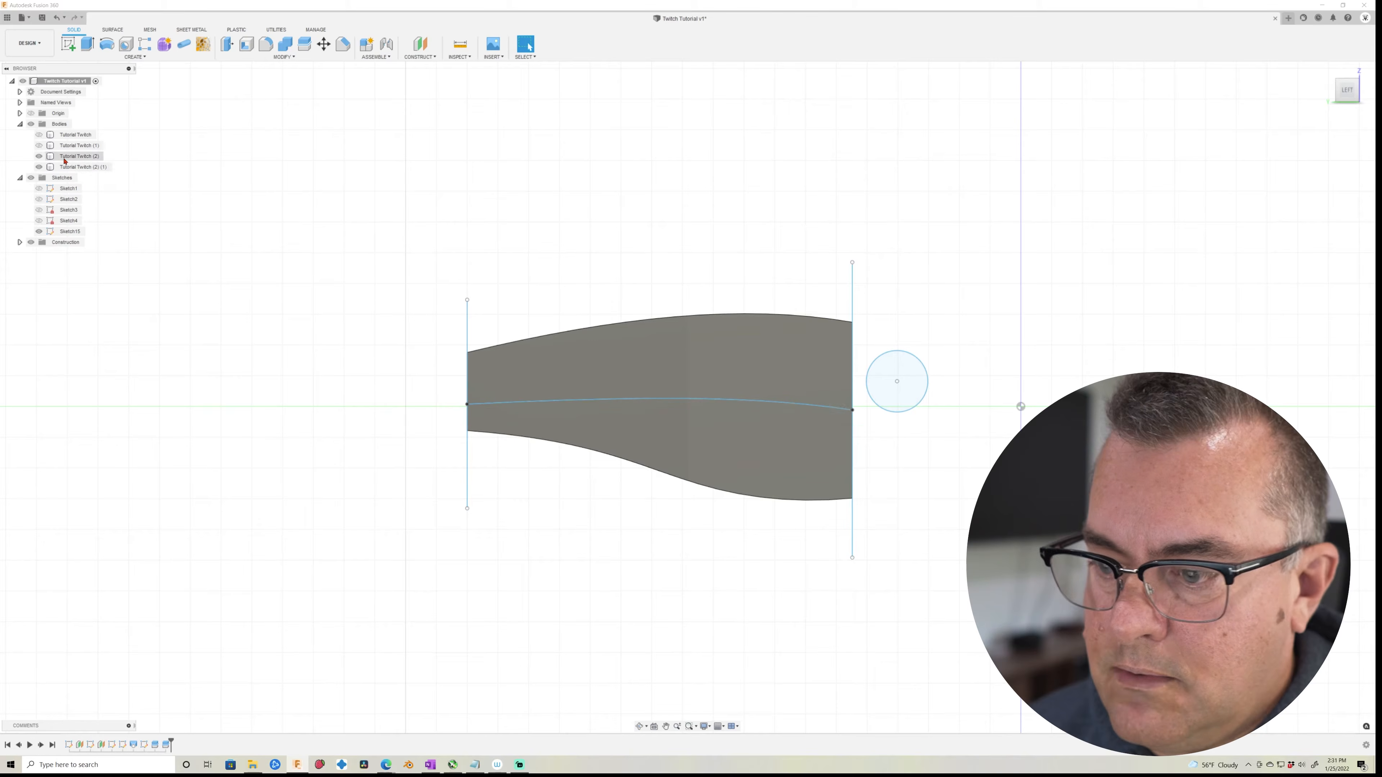
Hide the lower body Tutorial Twitch (2) (1) and the dividing-line sketch, leaving only the upper middle body shown.
click(38, 167)
click(38, 231)
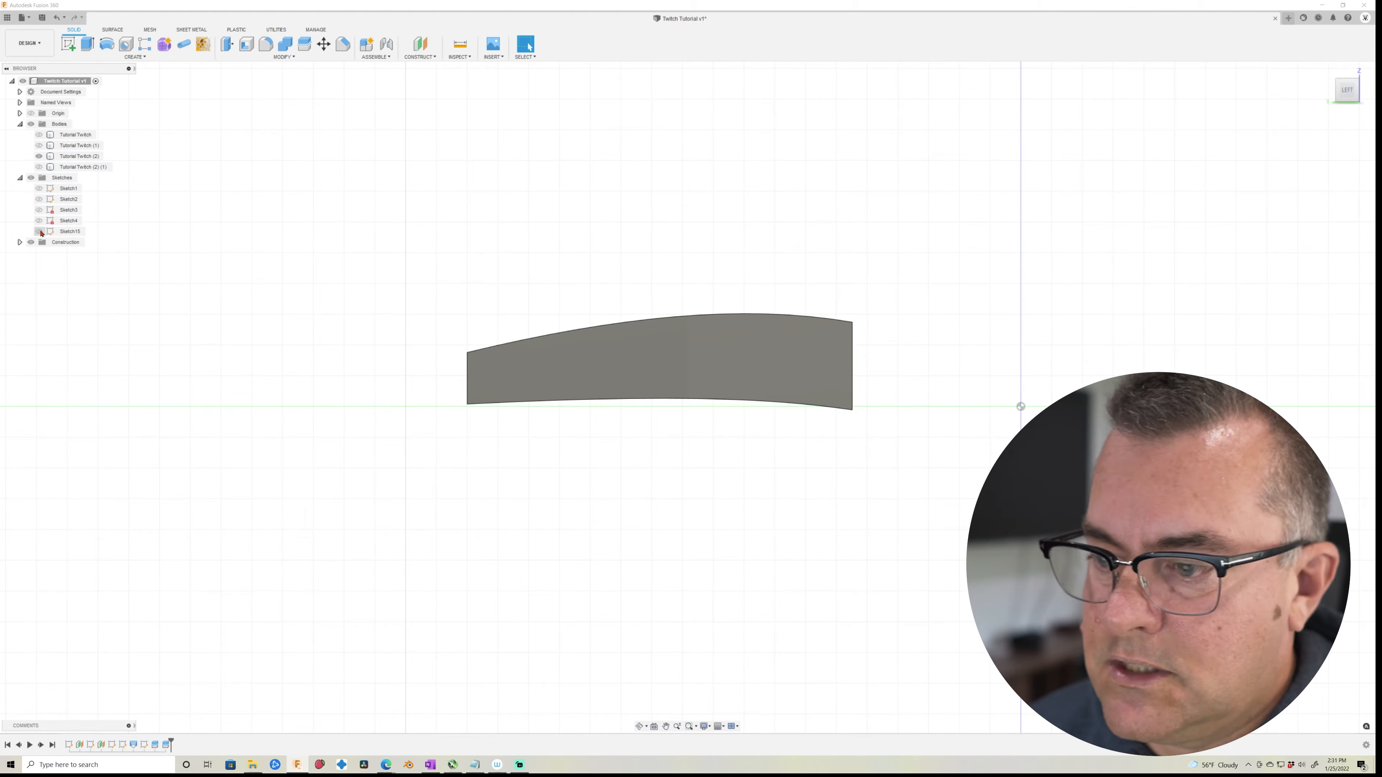
mouse_move(658, 471)
shift+middle_down()
mouse_move(657, 541)
mouse_move(670, 493)
mouse_move(632, 487)
mouse_move(676, 487)
mouse_move(639, 475)
shift+middle_up()
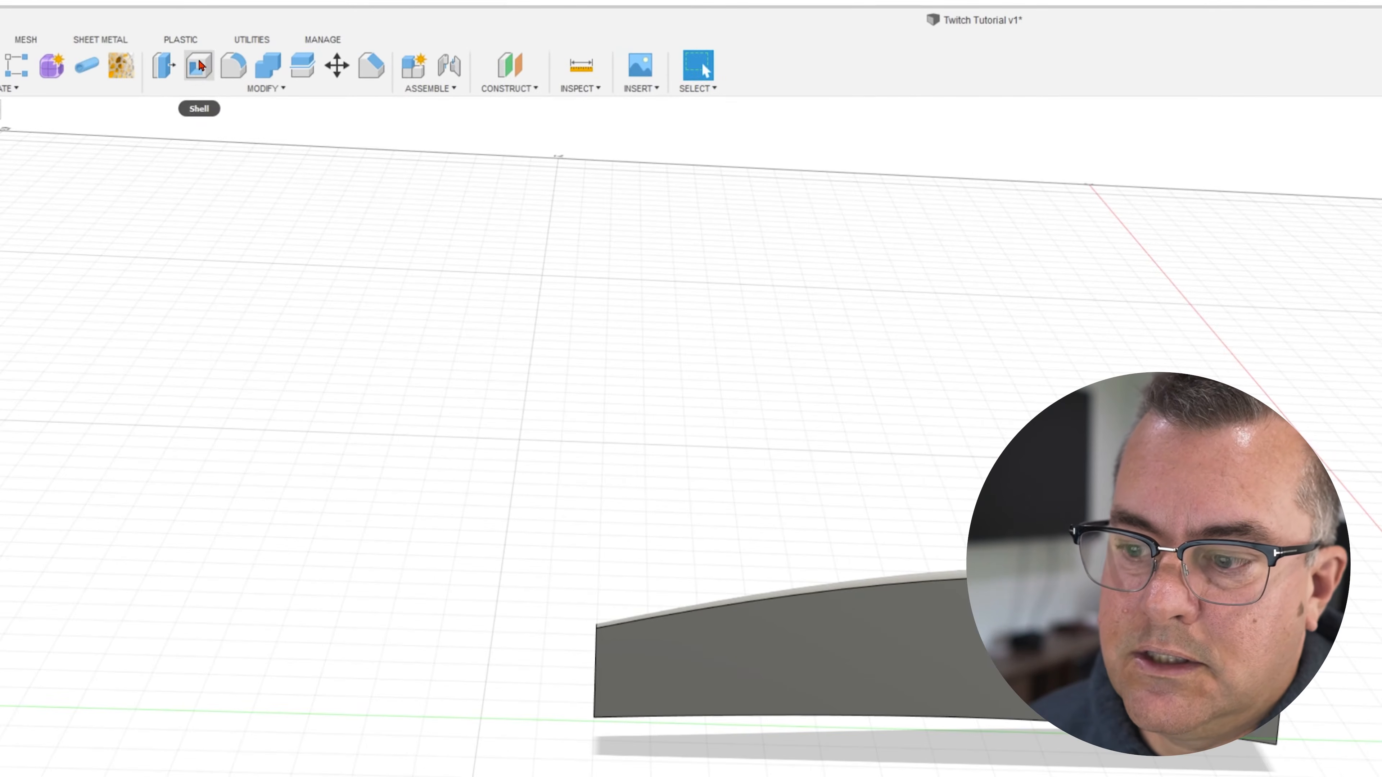
Shell the upper middle body, removing its flat side face, with an inside thickness of 1.5 mm.
click(245, 43)
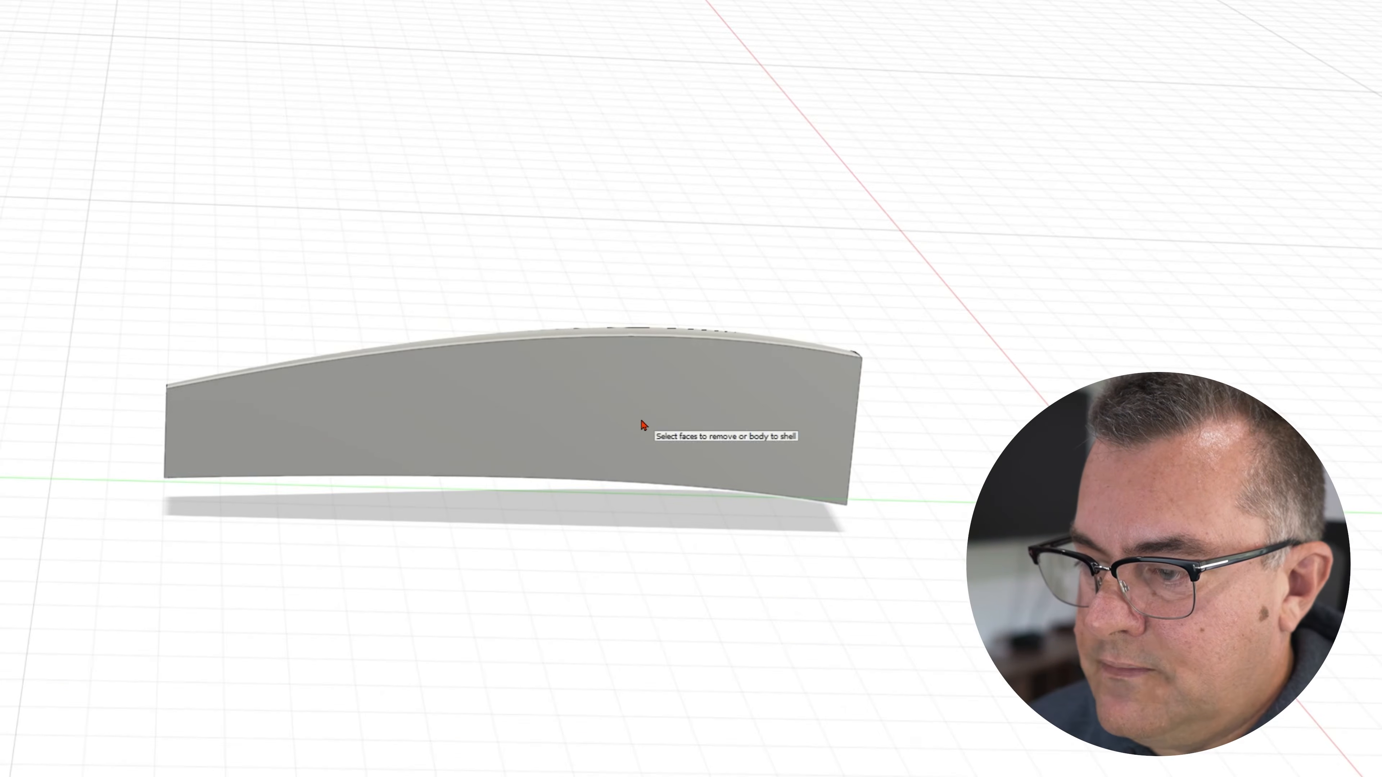
click(641, 422)
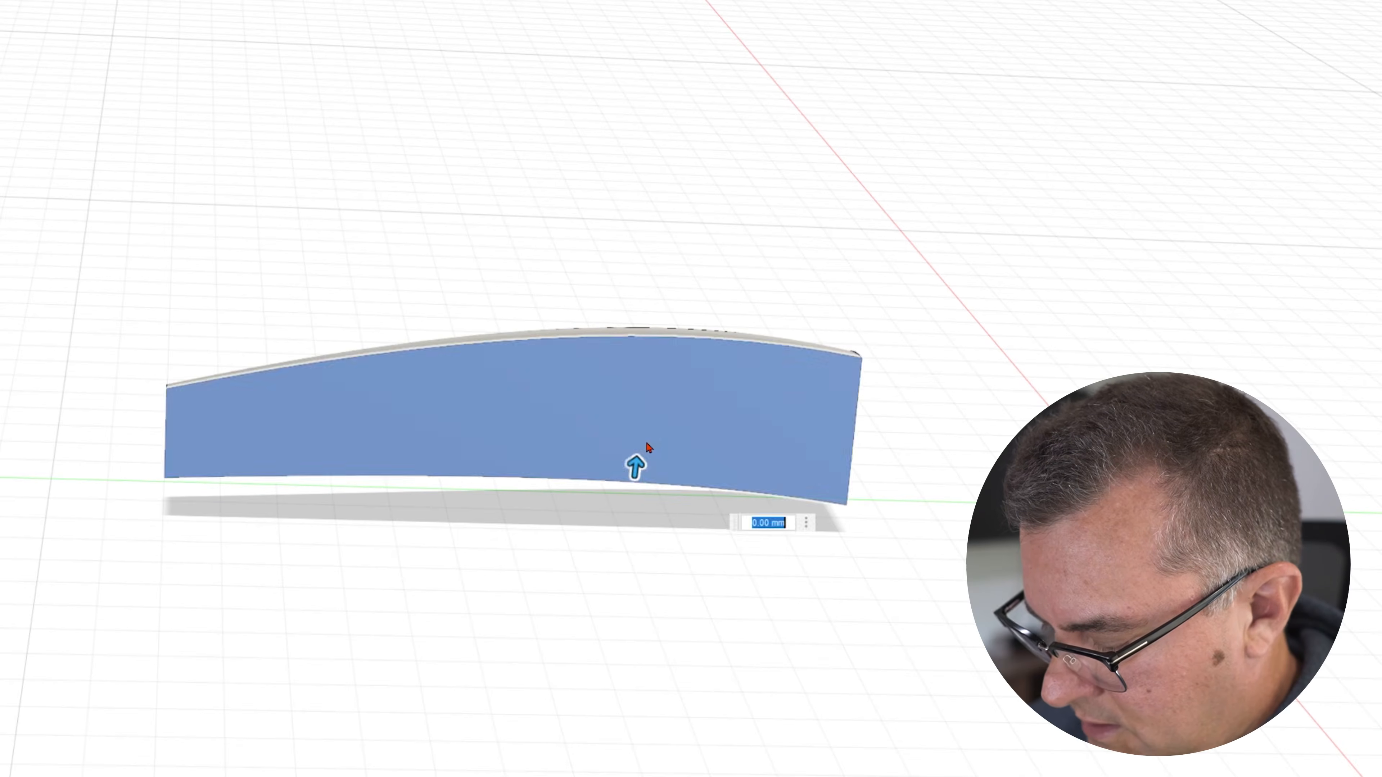
text(1.5)
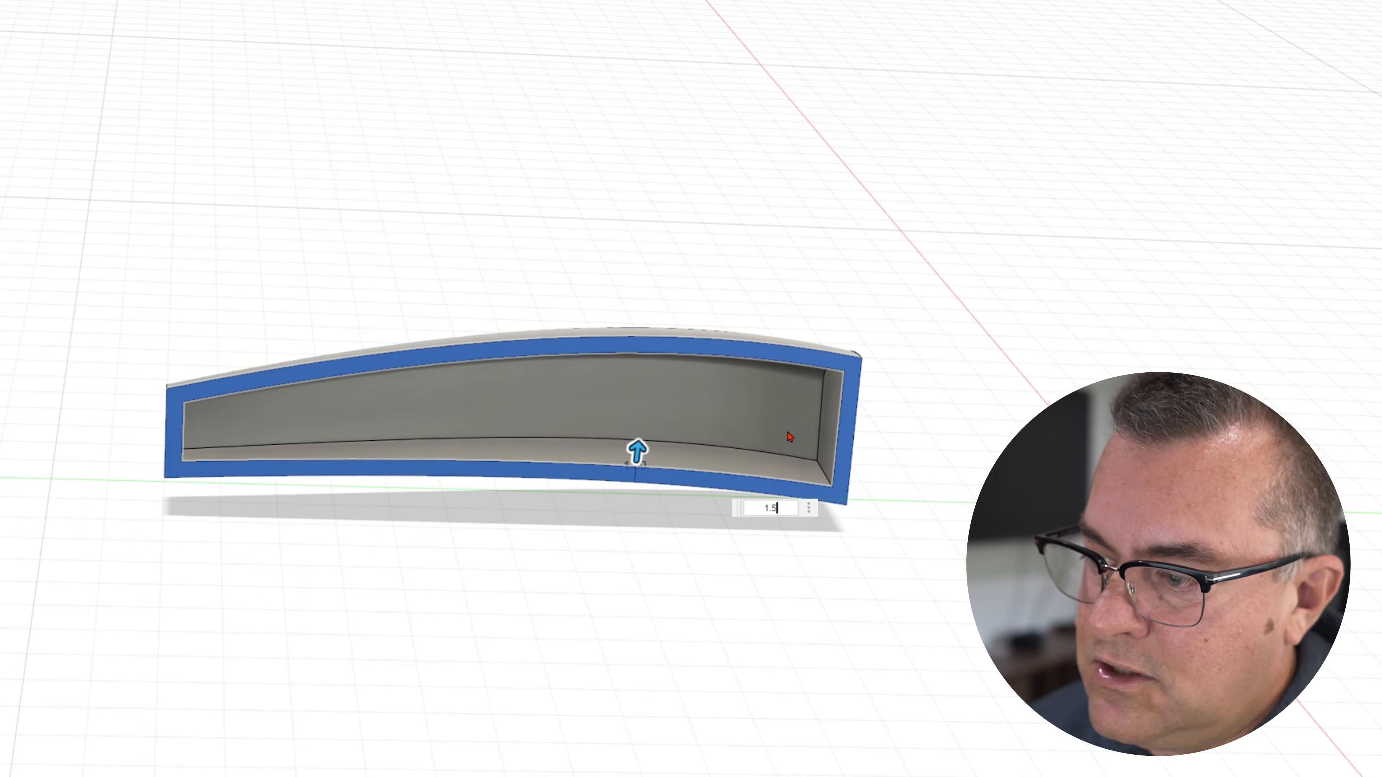
Try larger inside thicknesses of 6 mm and 5 mm for the shell.
double_click(780, 506)
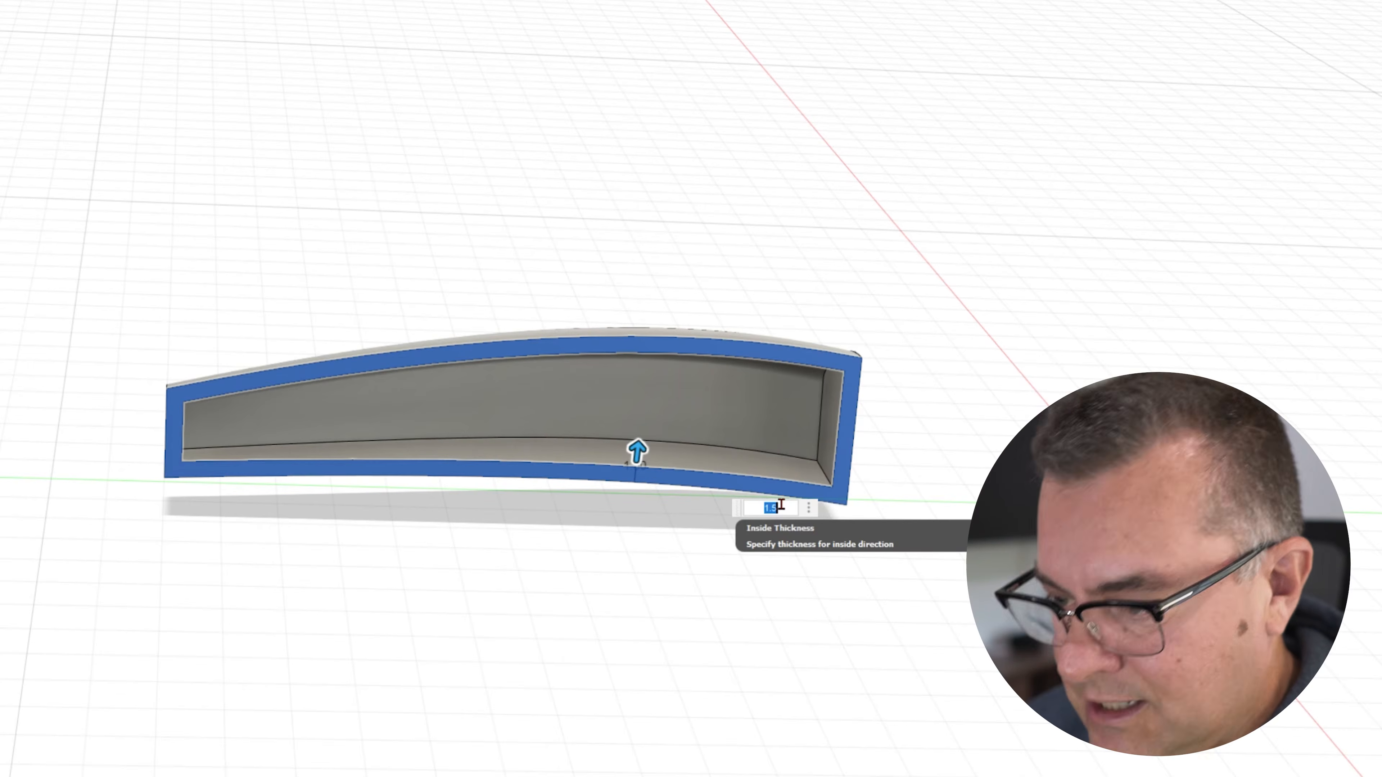
text(6)
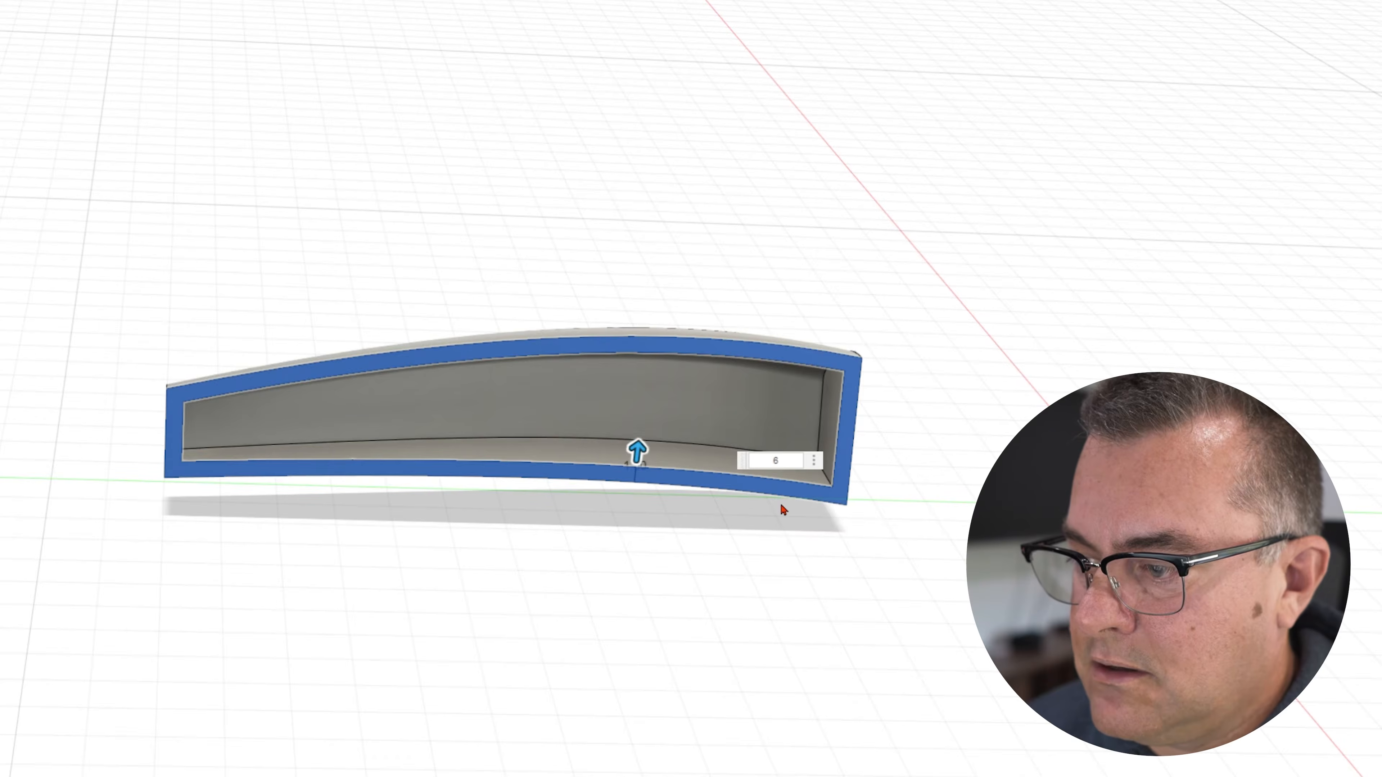
key(Return)
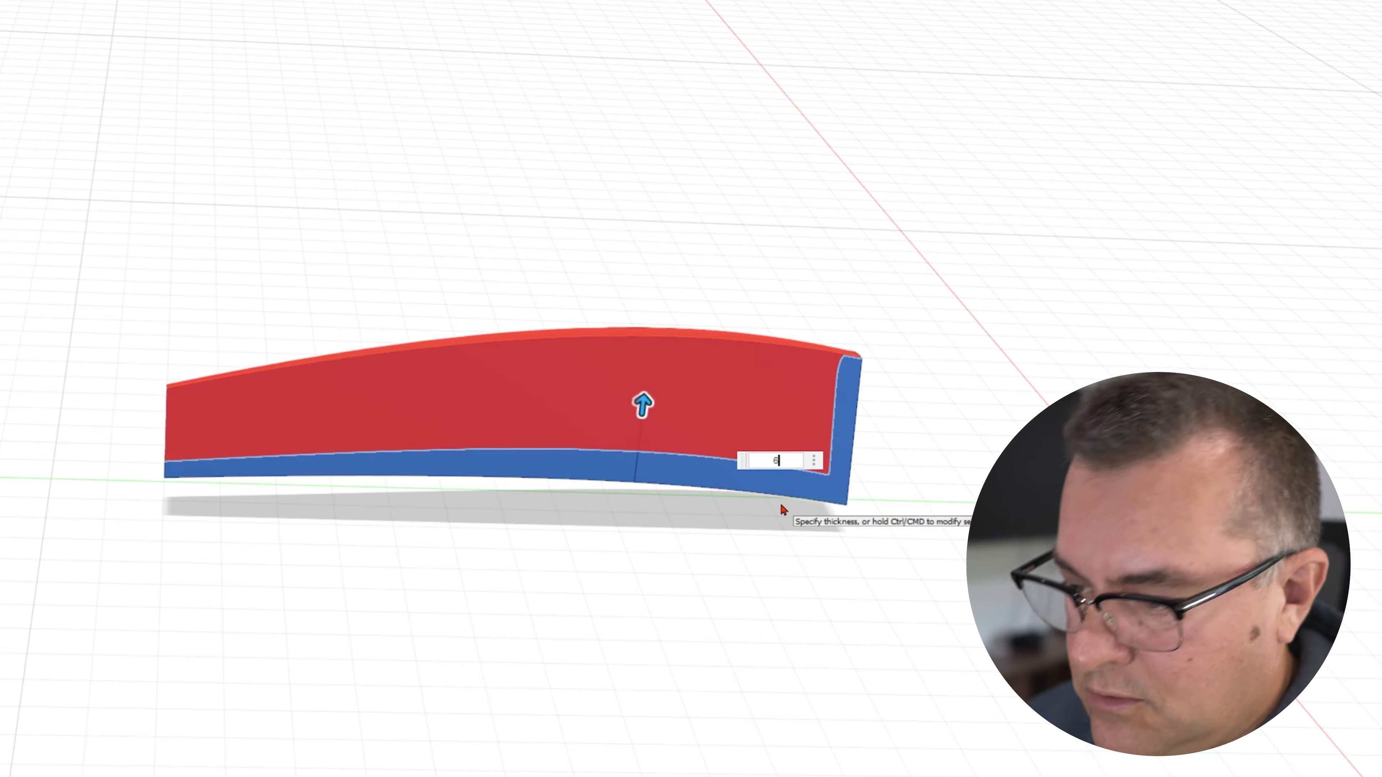
key(BackSpace)
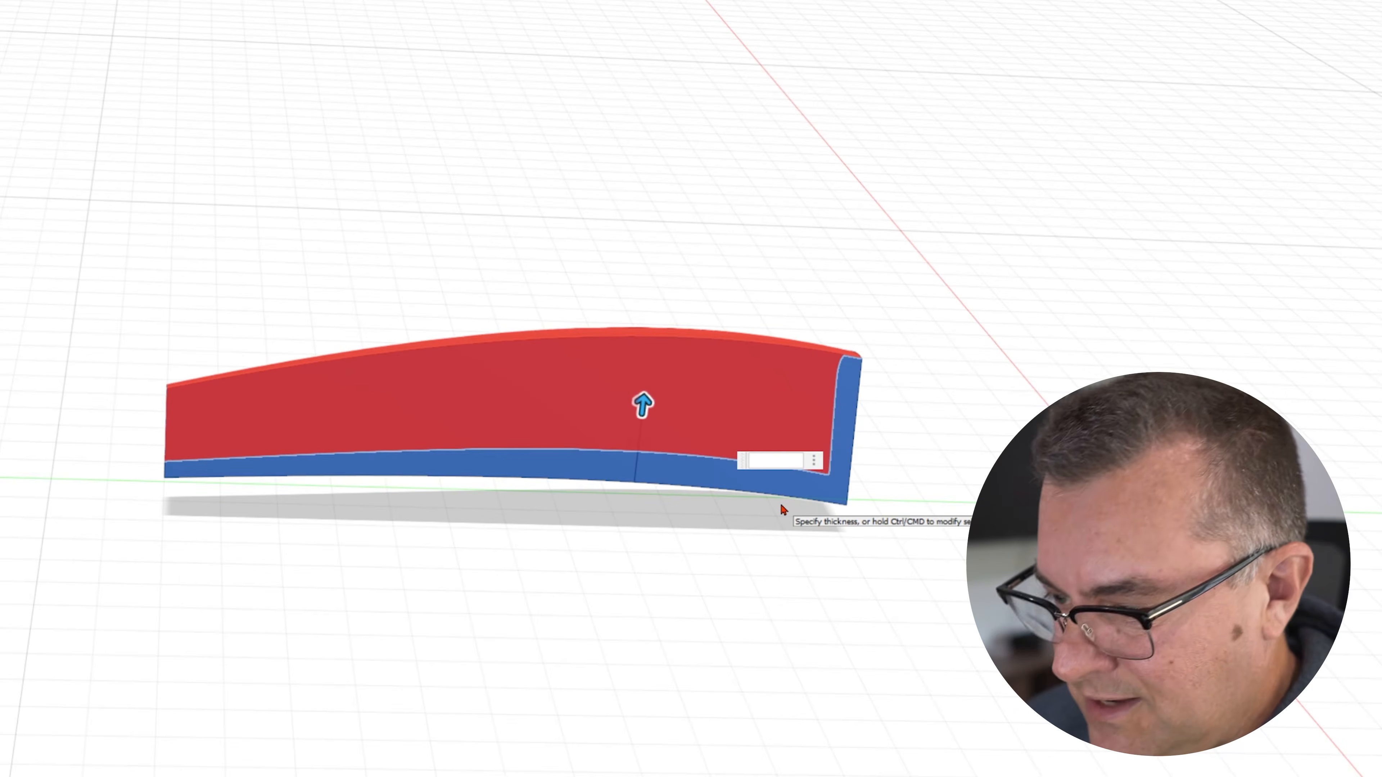
text(5)
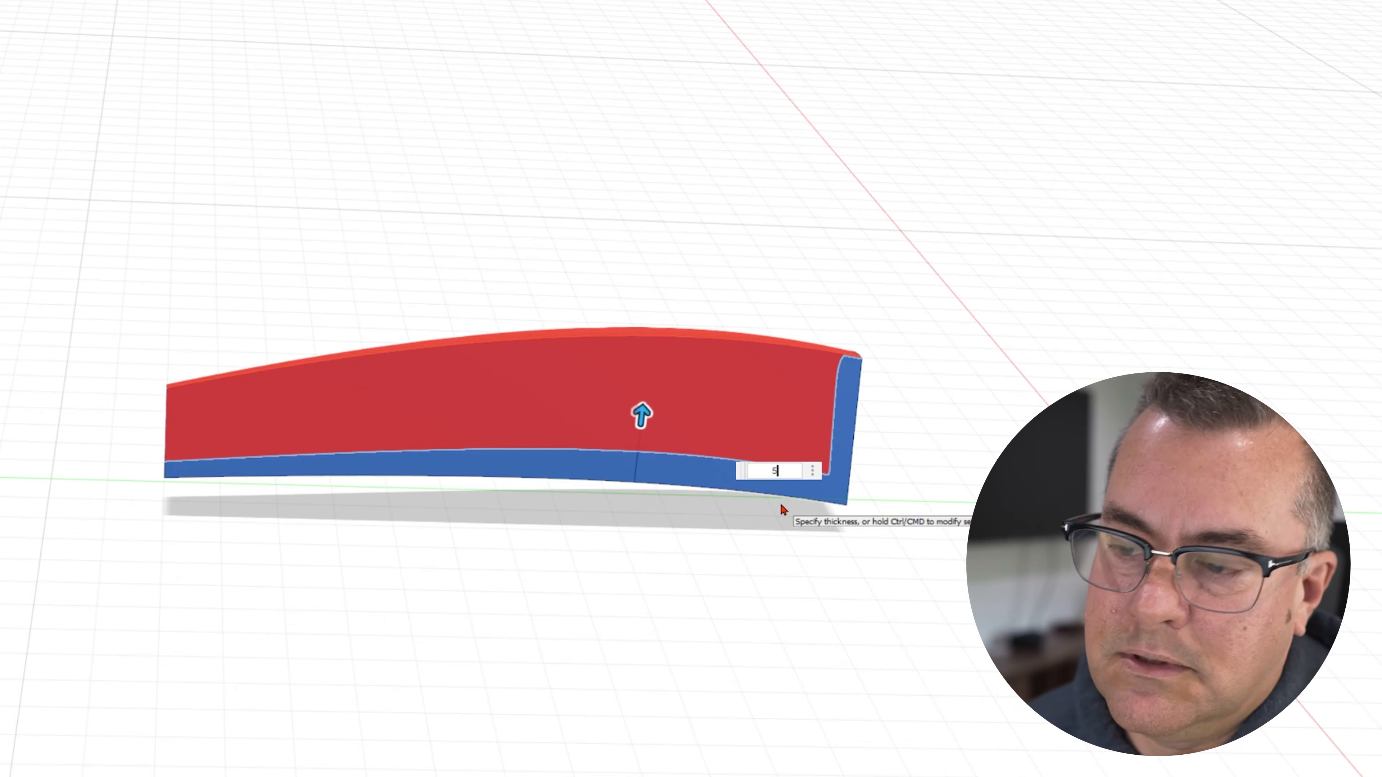
key(BackSpace)
Set the shell's inside thickness to 2 mm, check the cavity from several angles and finish the shell.
text(2)
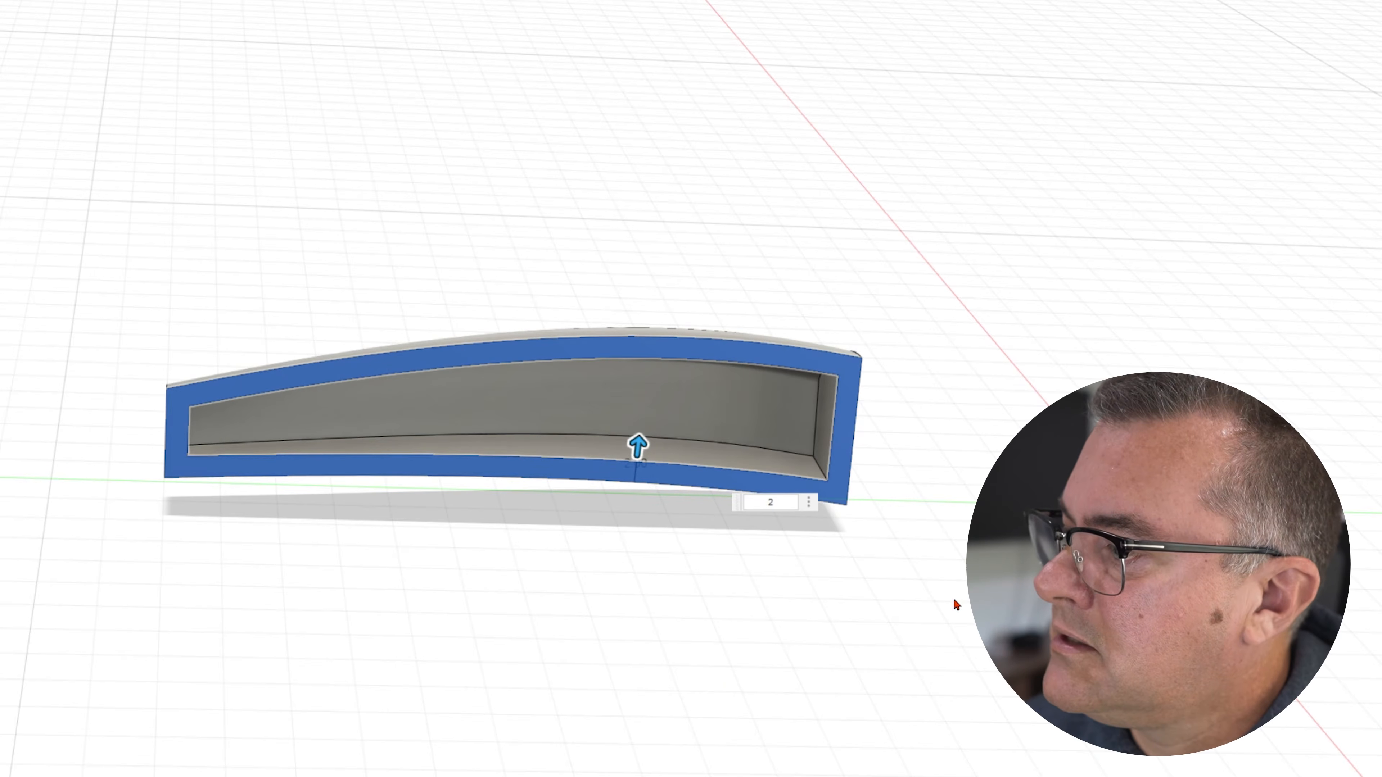
shift+middle_drag(954, 605, 863, 614)
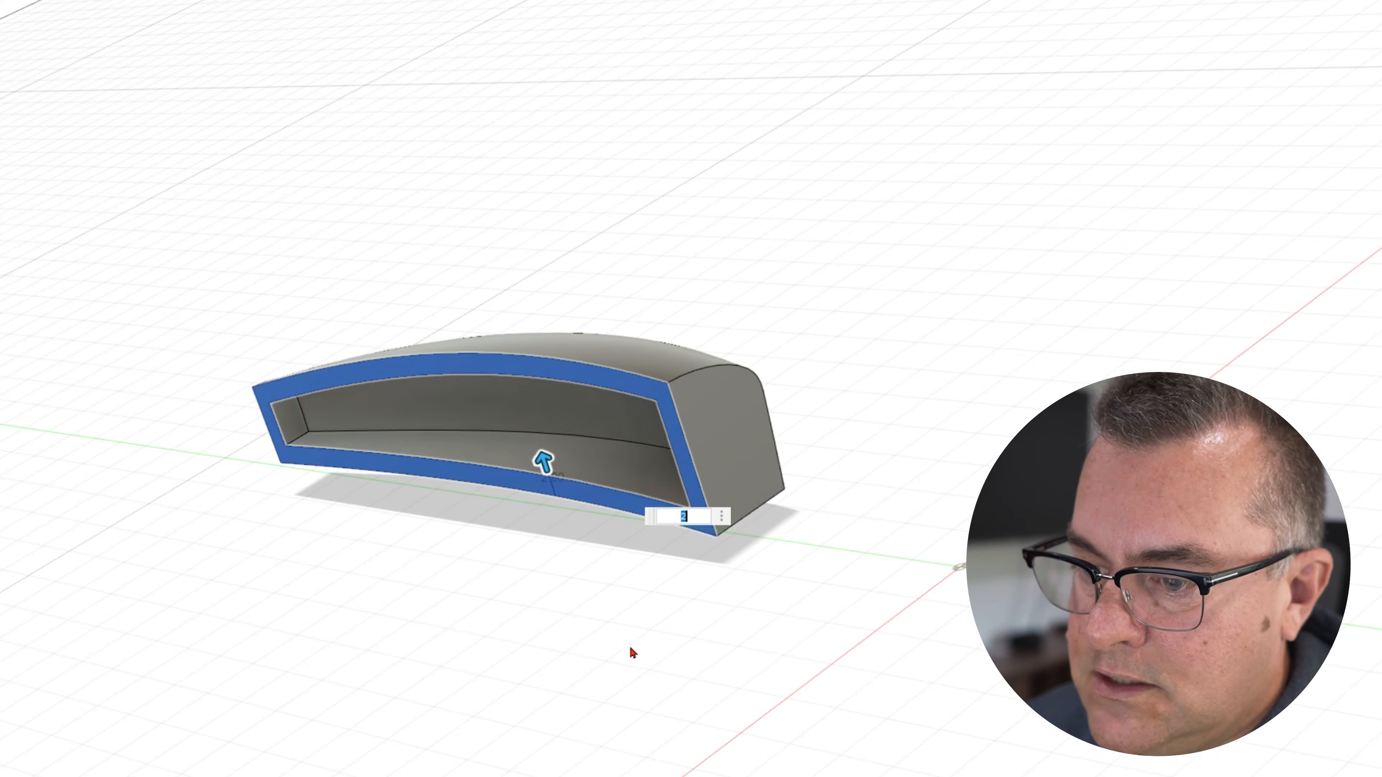
shift+middle_drag(632, 651, 595, 580)
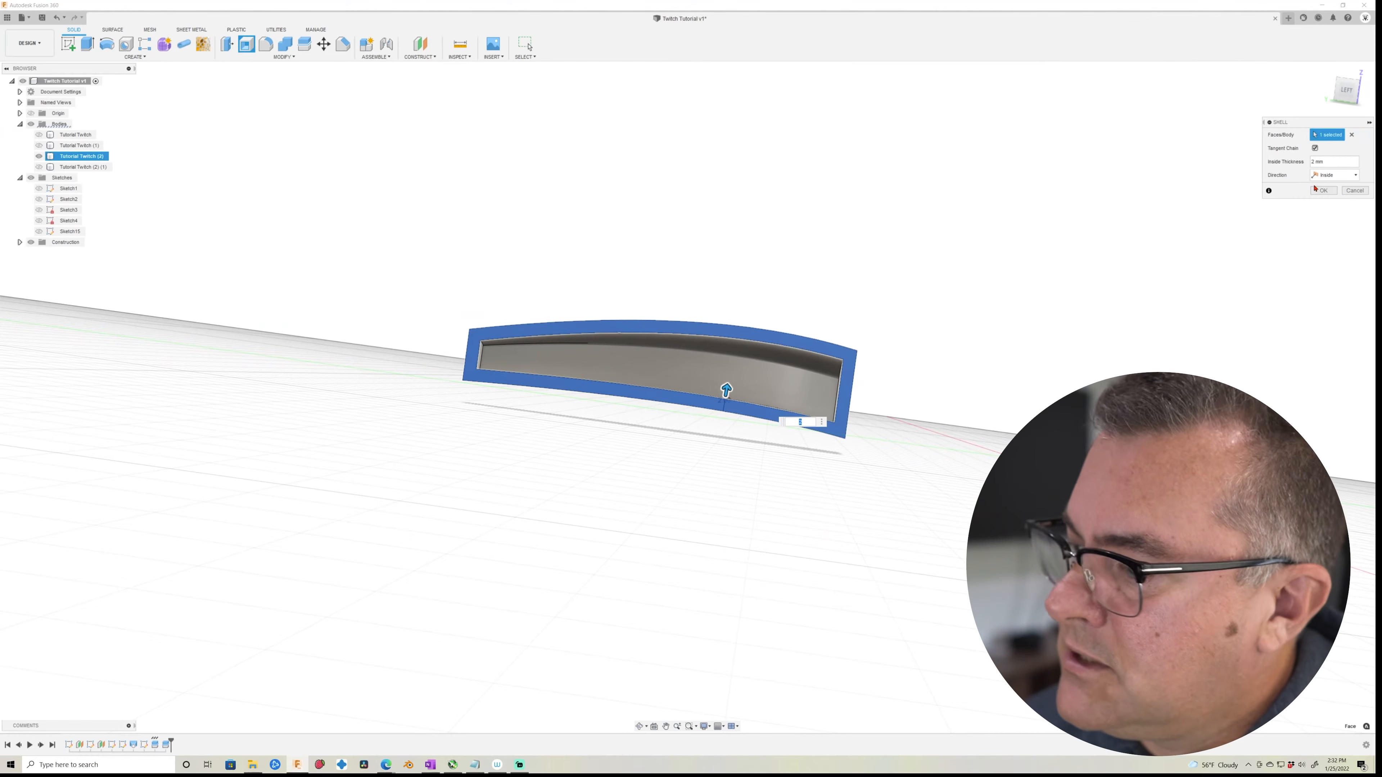
click(1317, 189)
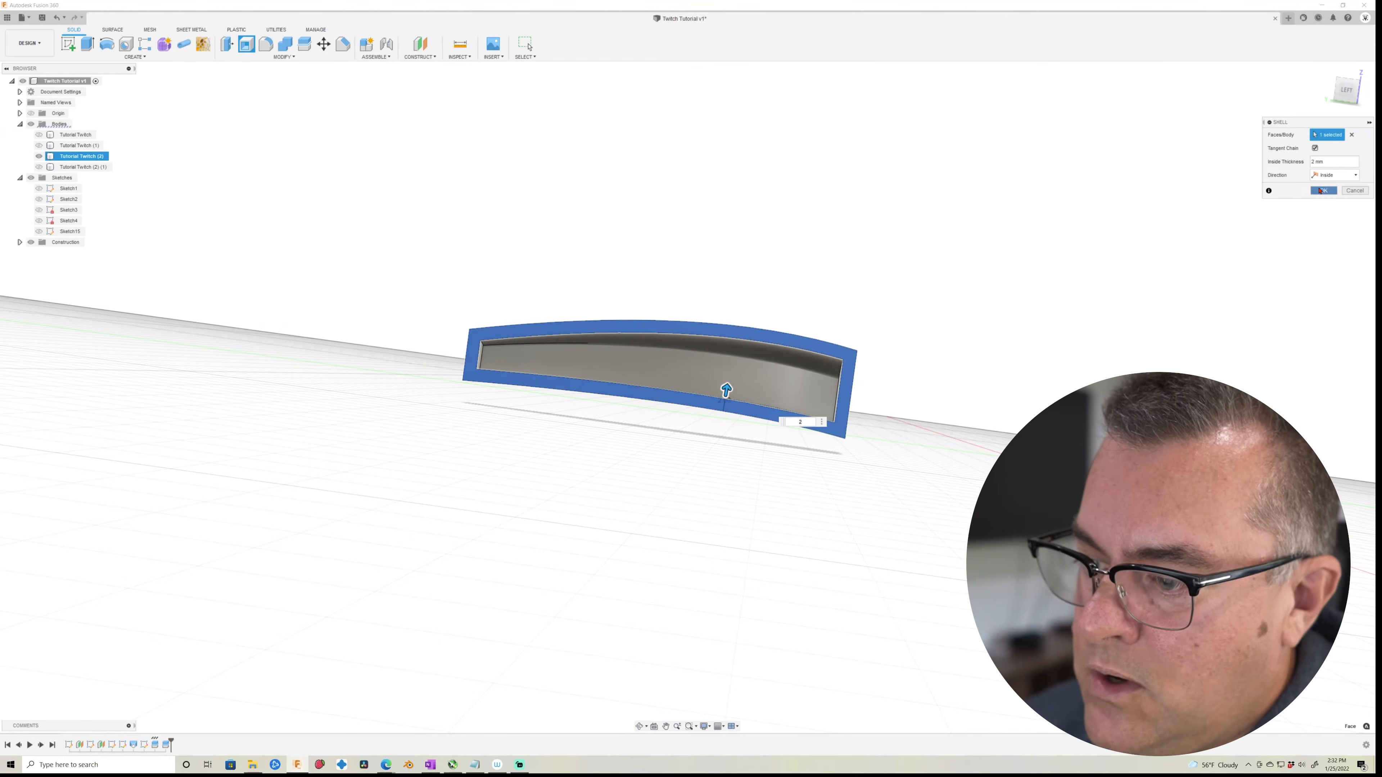
shift+middle_drag(663, 484, 670, 530)
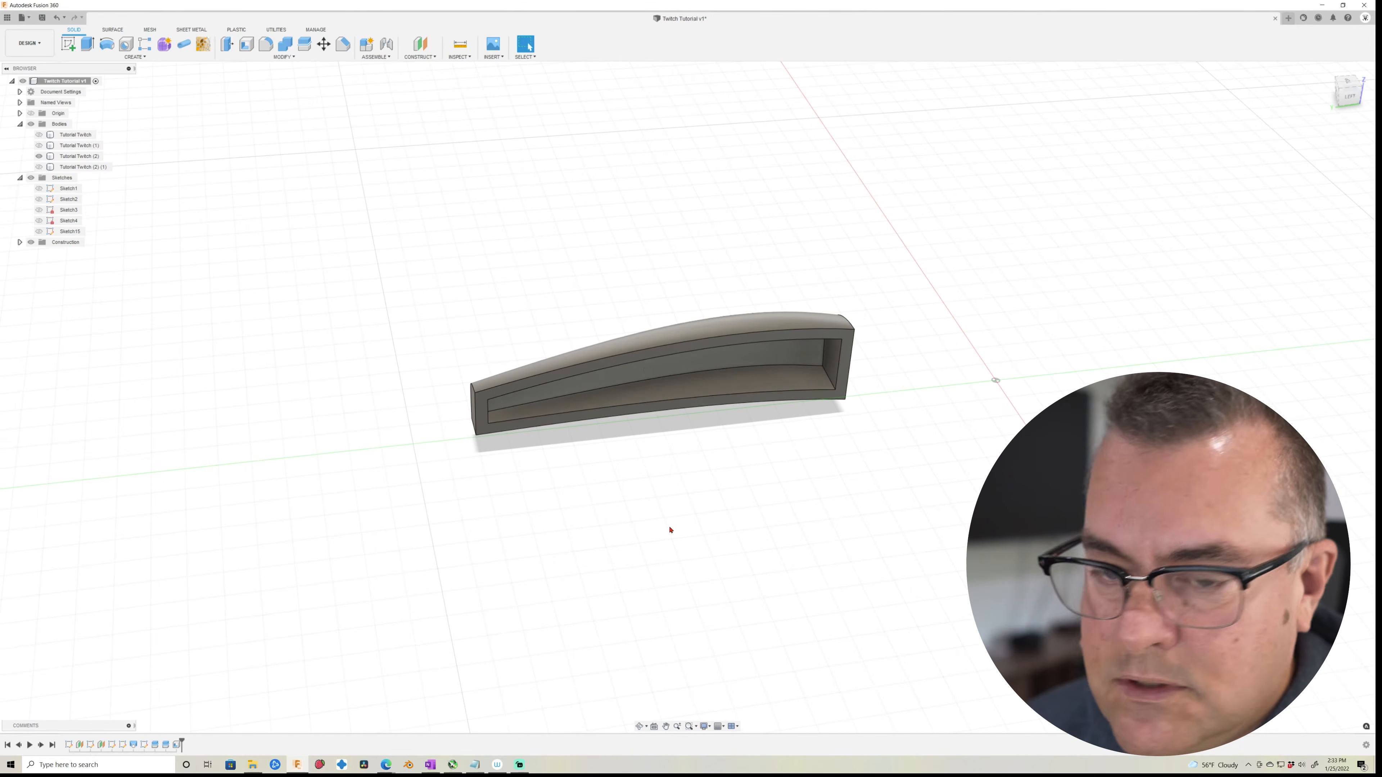
Show the three hidden lure bodies again and inspect the complete lure half with its hollowed section.
click(38, 167)
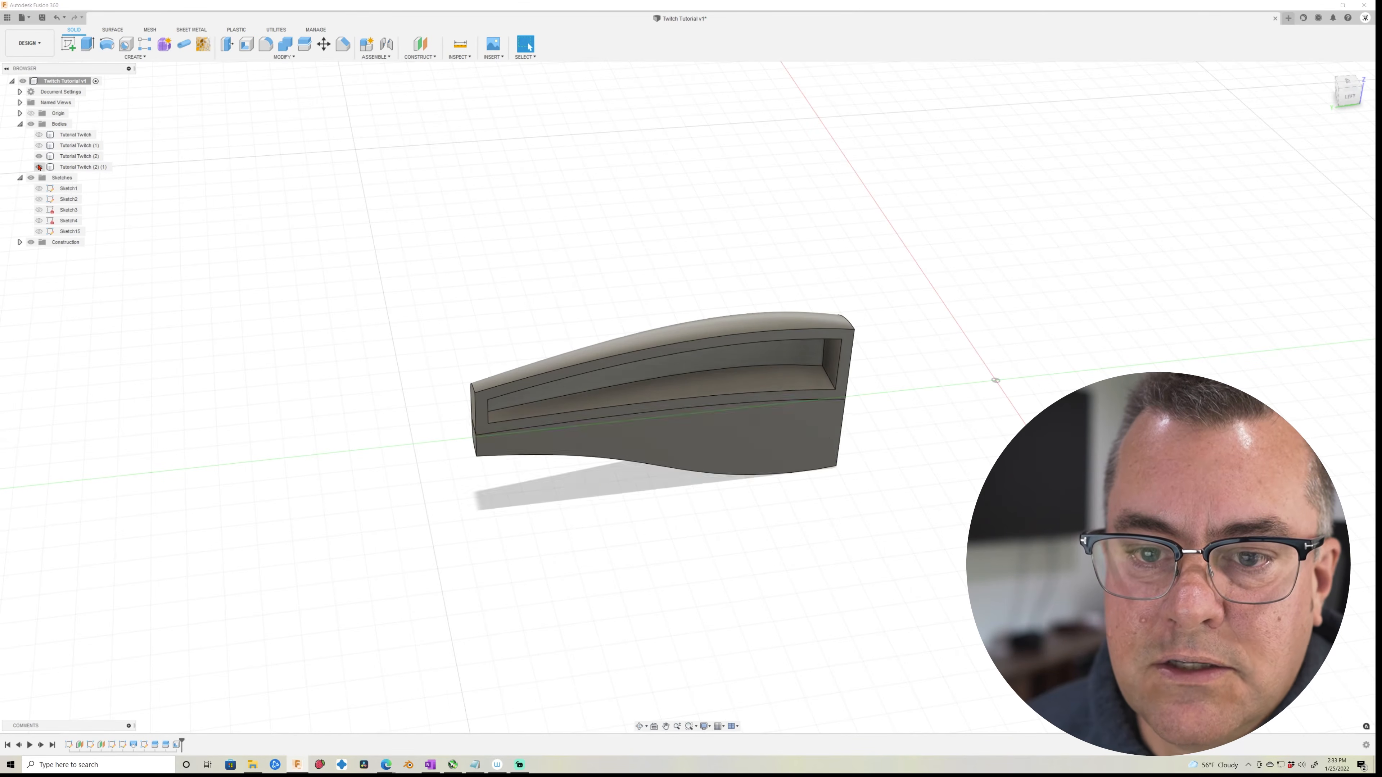
click(39, 146)
click(39, 135)
shift+middle_drag(370, 392, 631, 550)
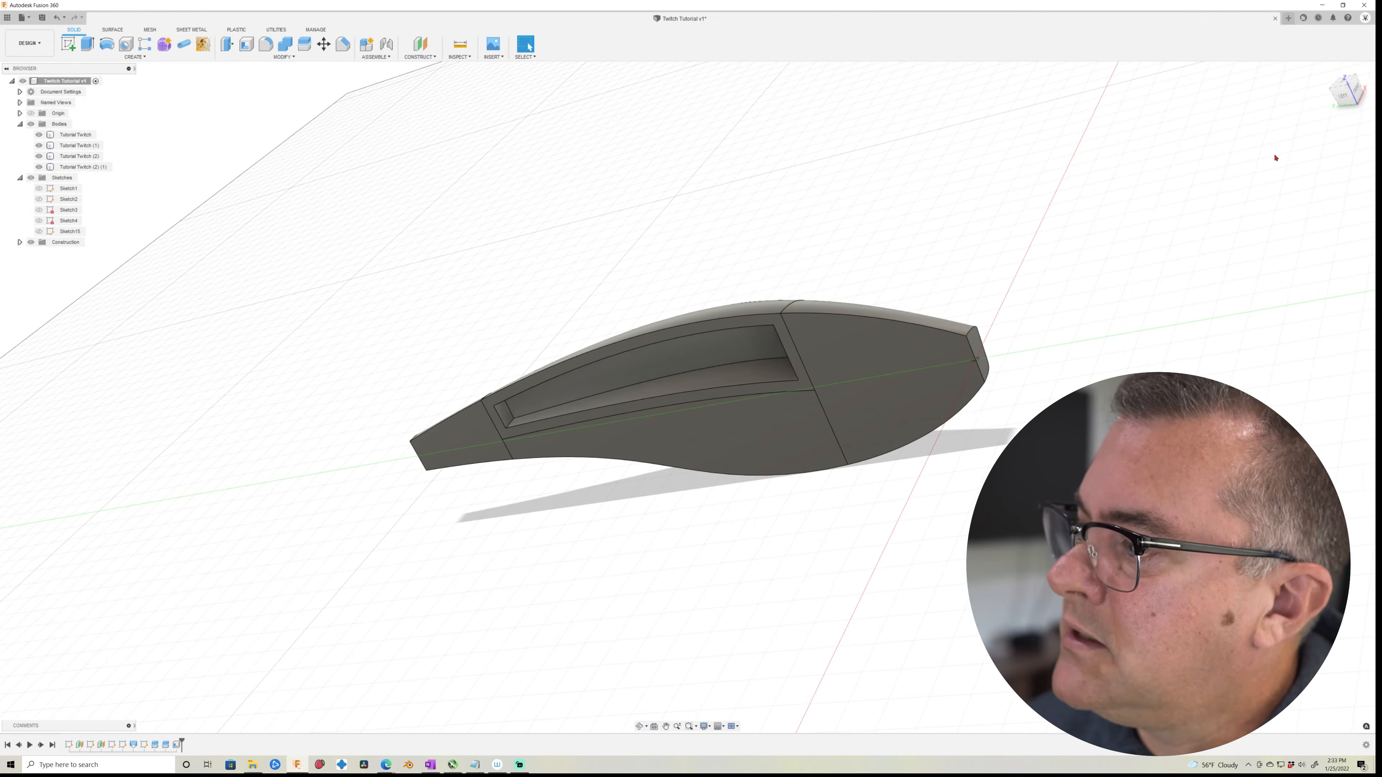
click(1344, 100)
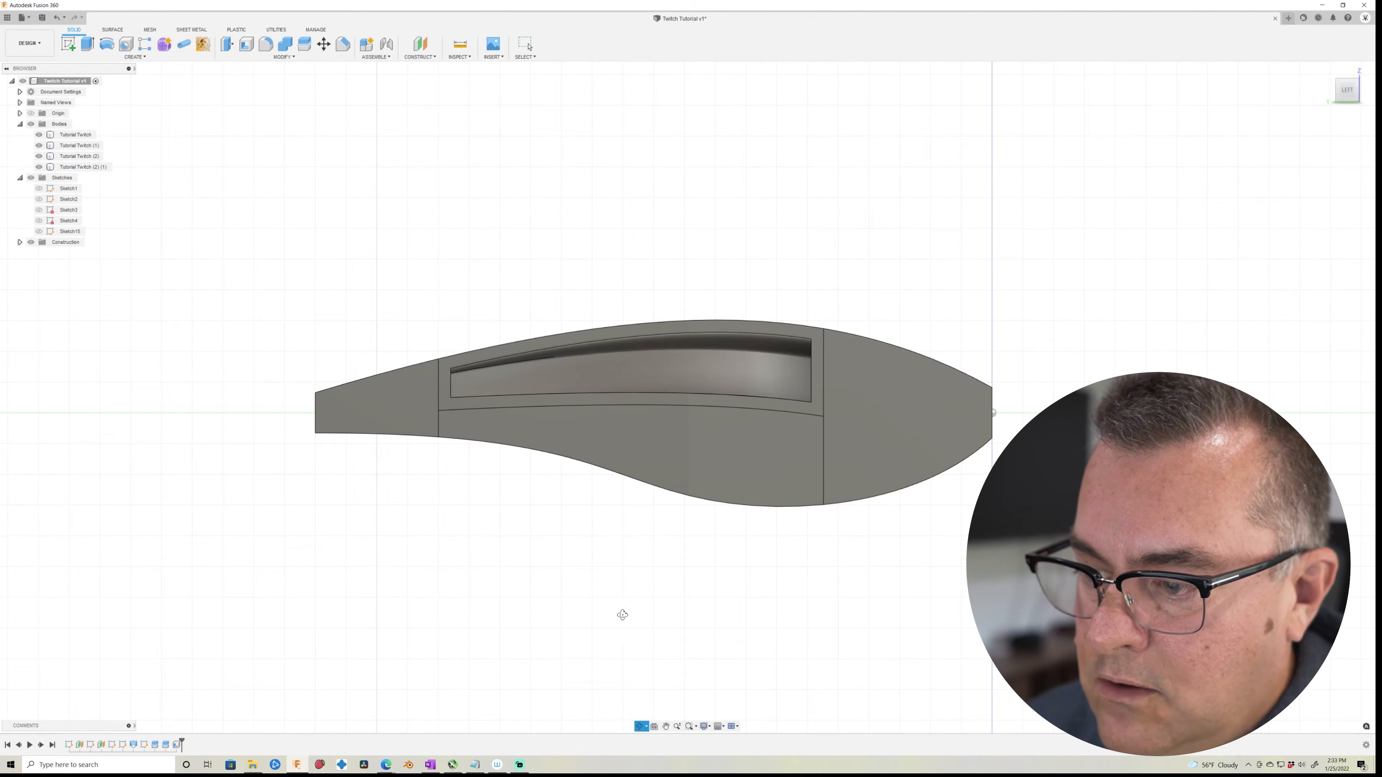
shift+middle_drag(622, 615, 626, 633)
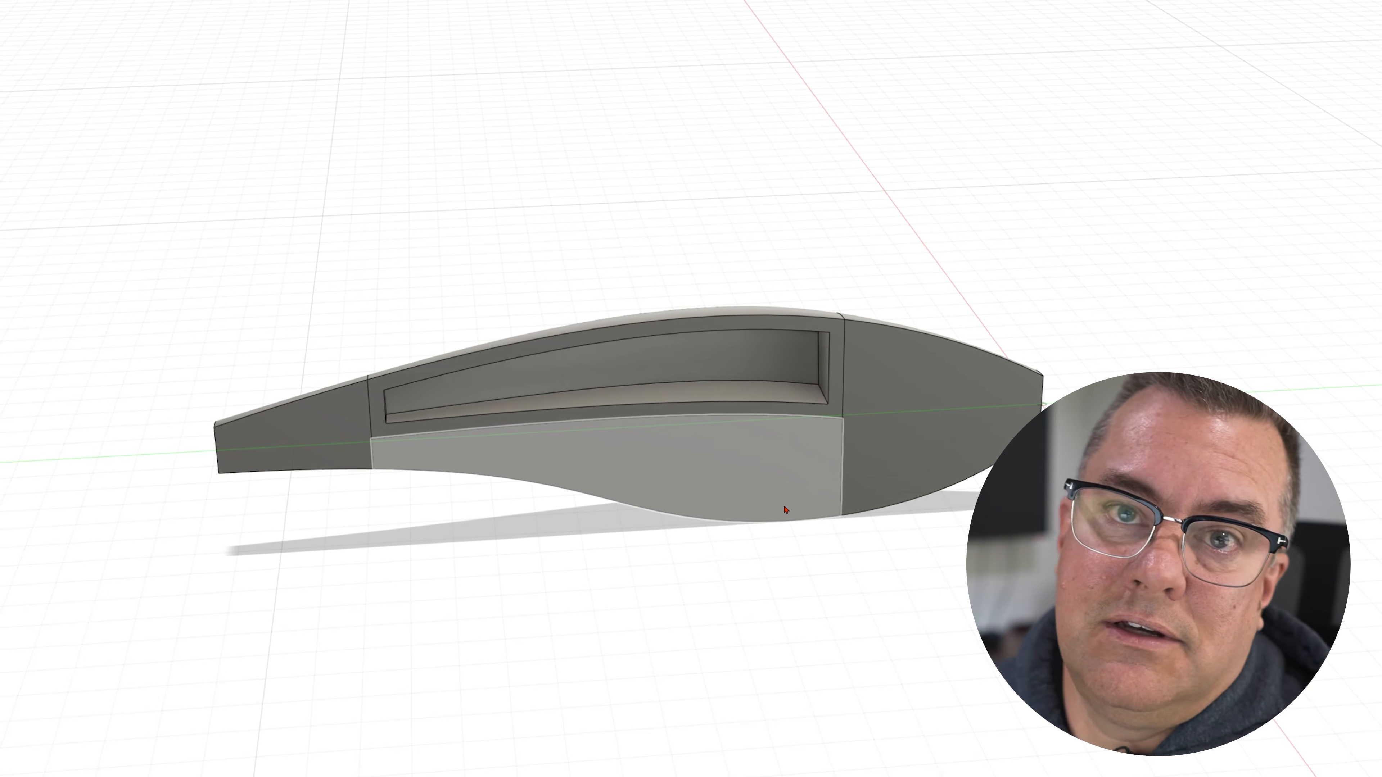
click(760, 617)
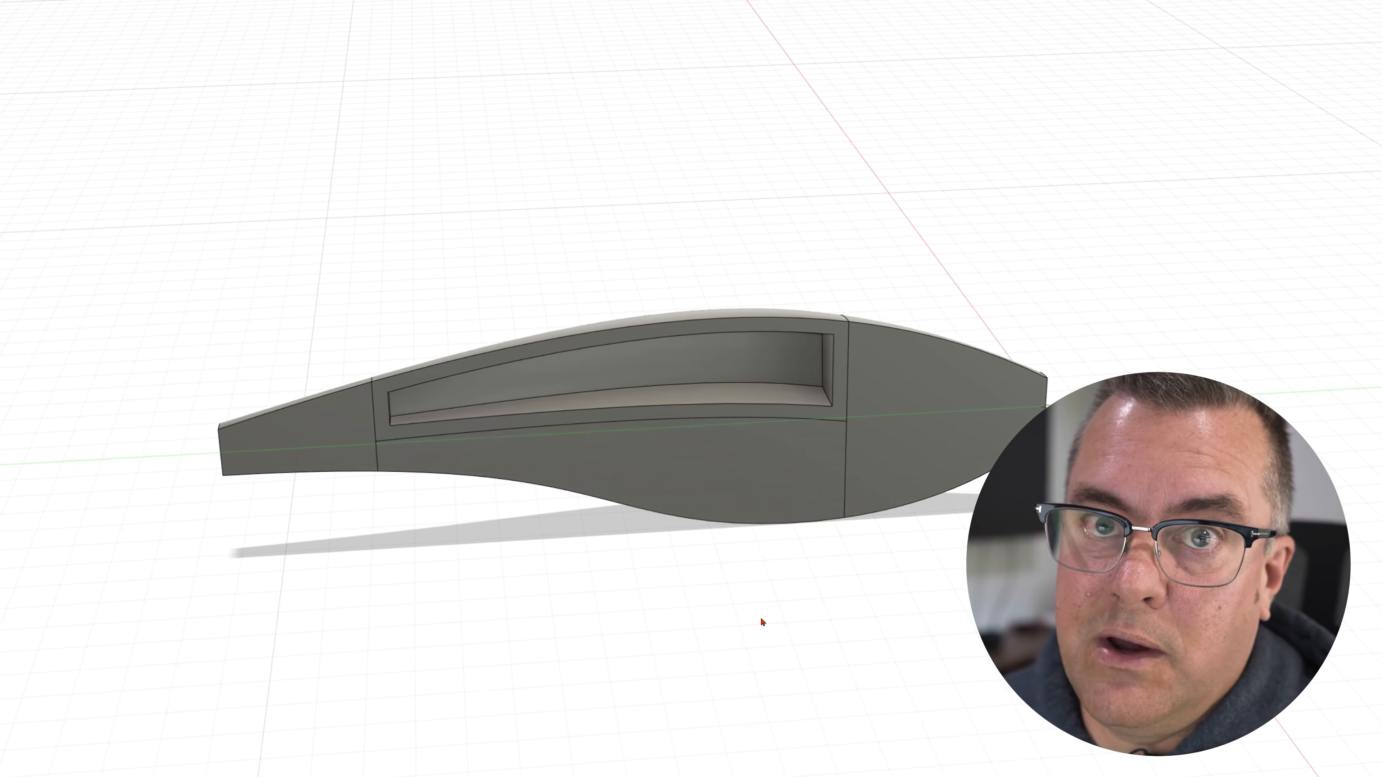
shift+middle_drag(759, 617, 739, 663)
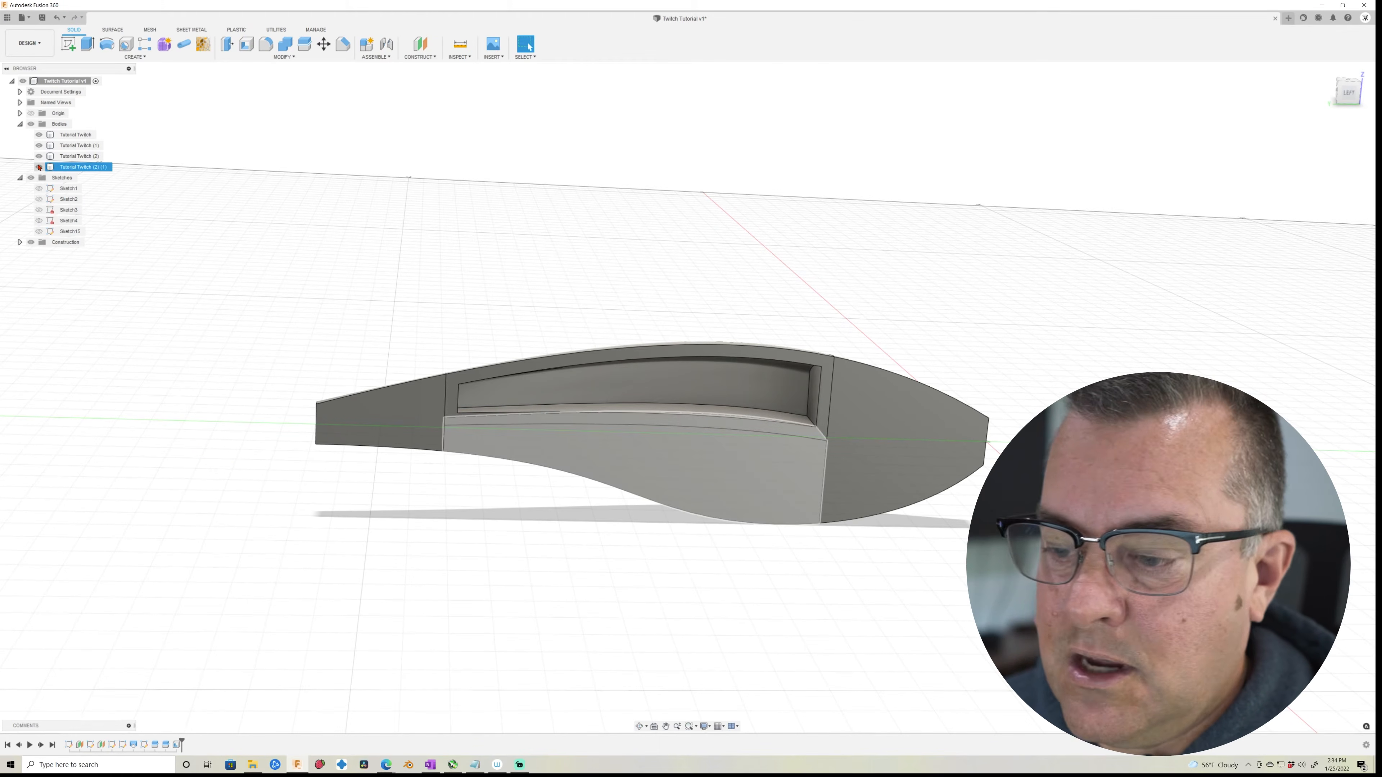
Hide the bodies Tutorial Twitch, Tutorial Twitch (1) and Tutorial Twitch (2), leaving only the lower middle body shown.
click(39, 156)
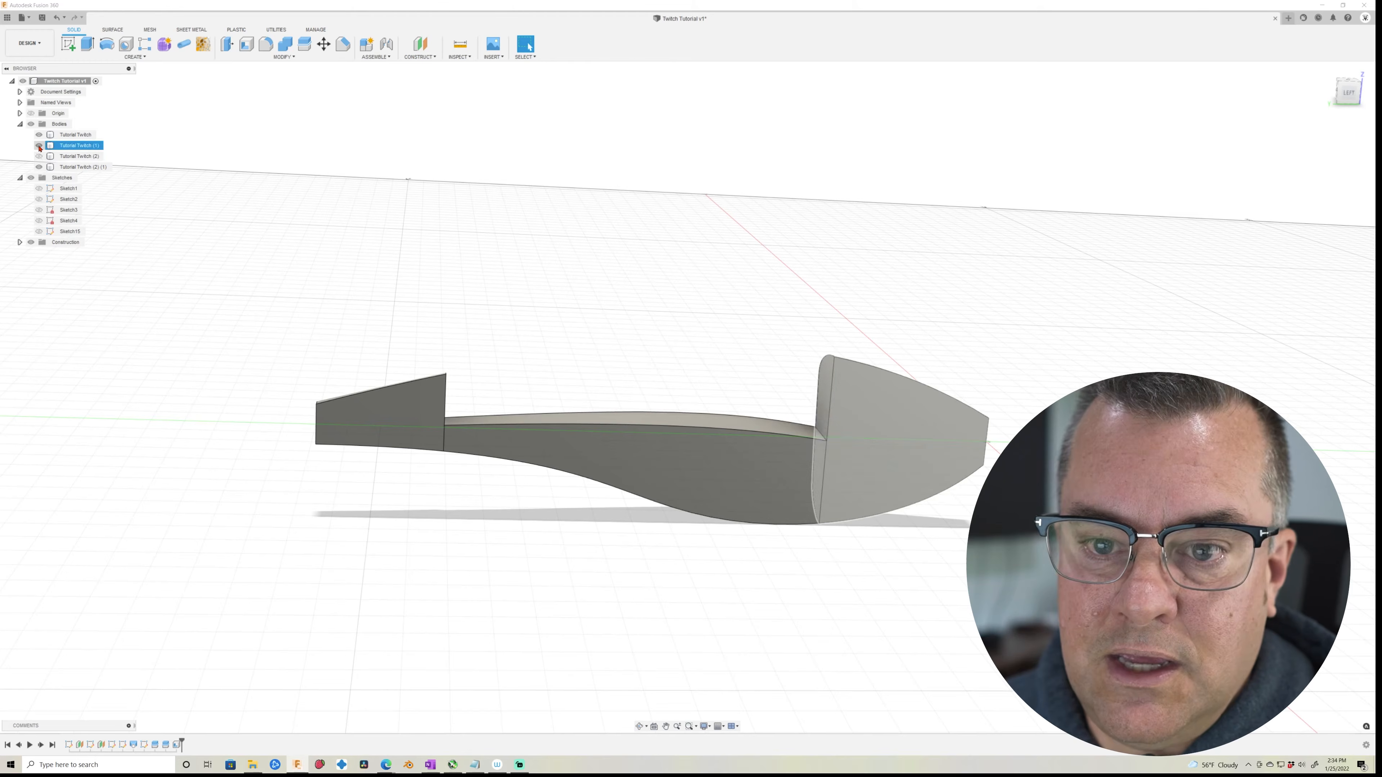
click(38, 146)
click(39, 135)
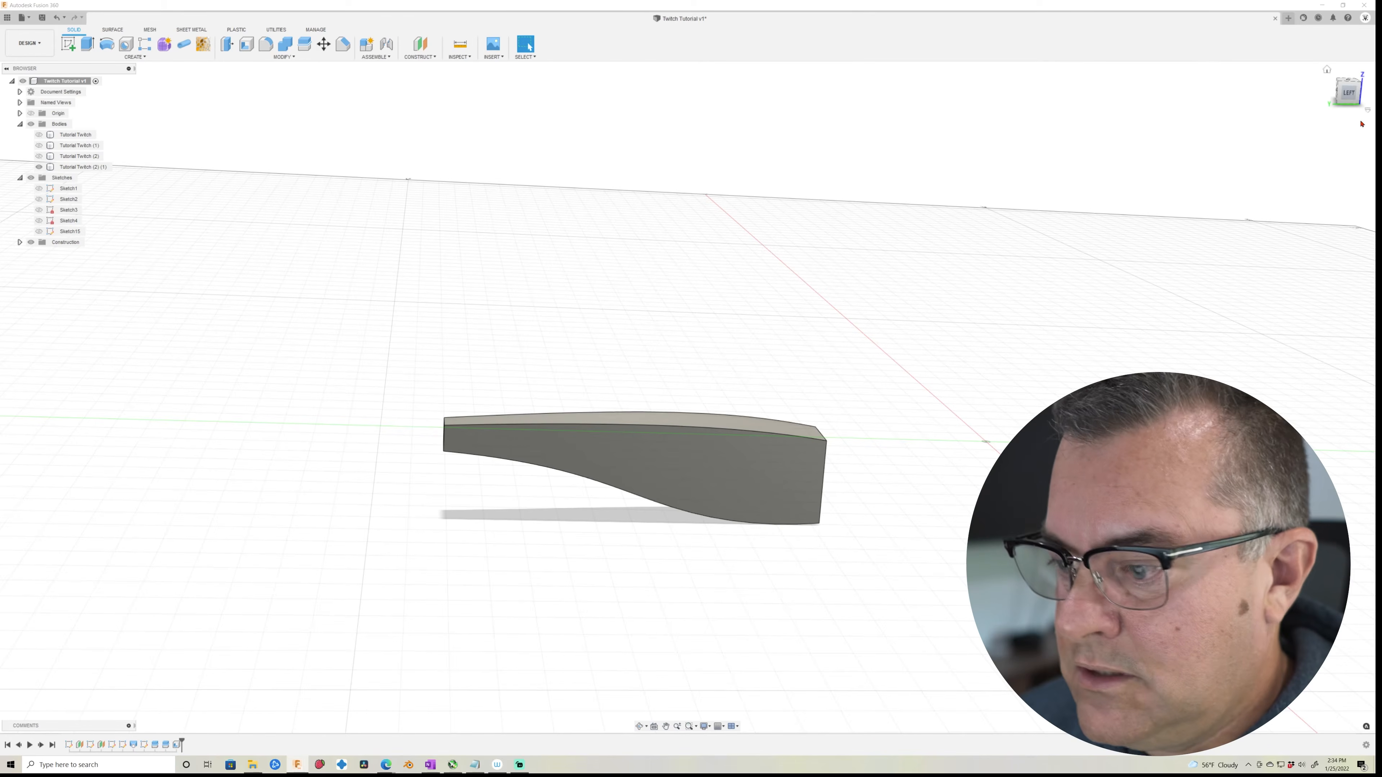
Sketch a closed four-sided profile on the side origin plane, crossing the lower middle body's full height near its deep end.
click(1346, 94)
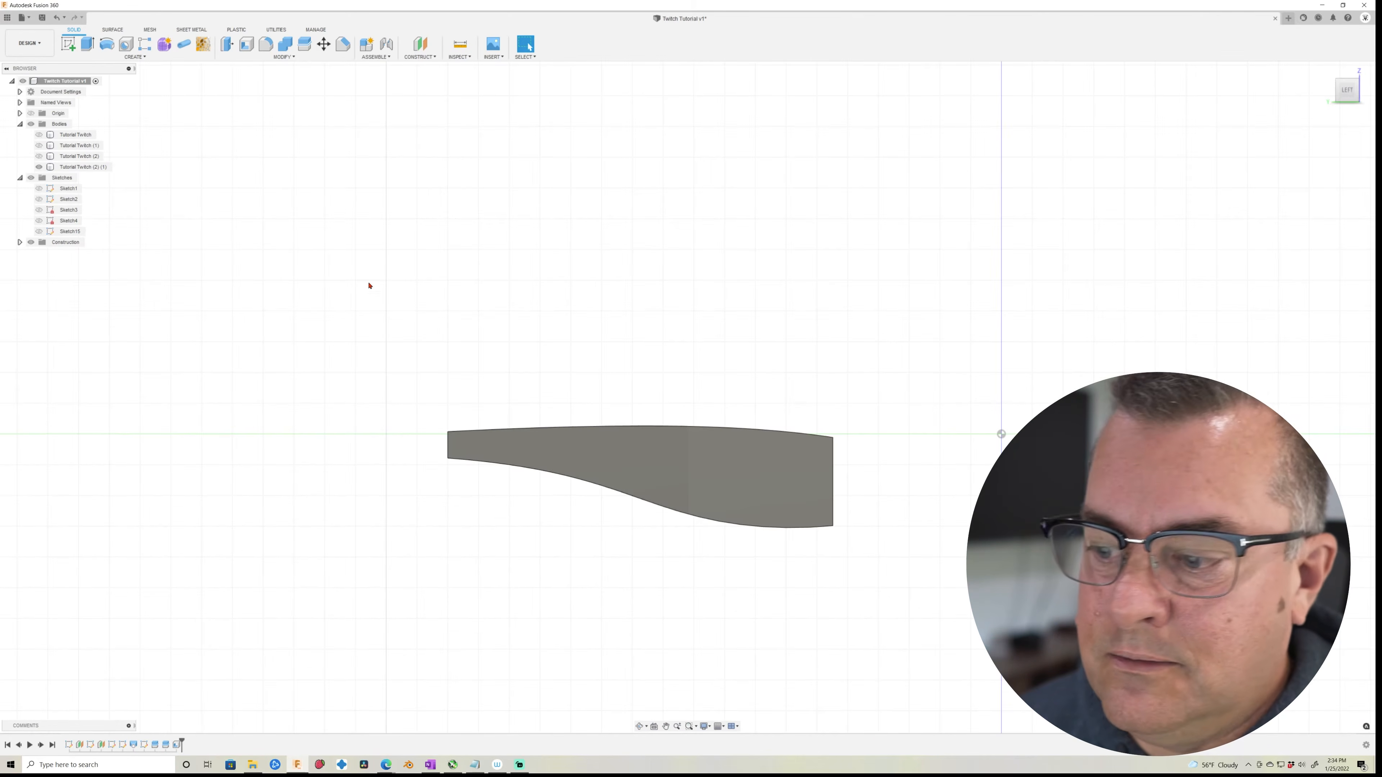
click(68, 45)
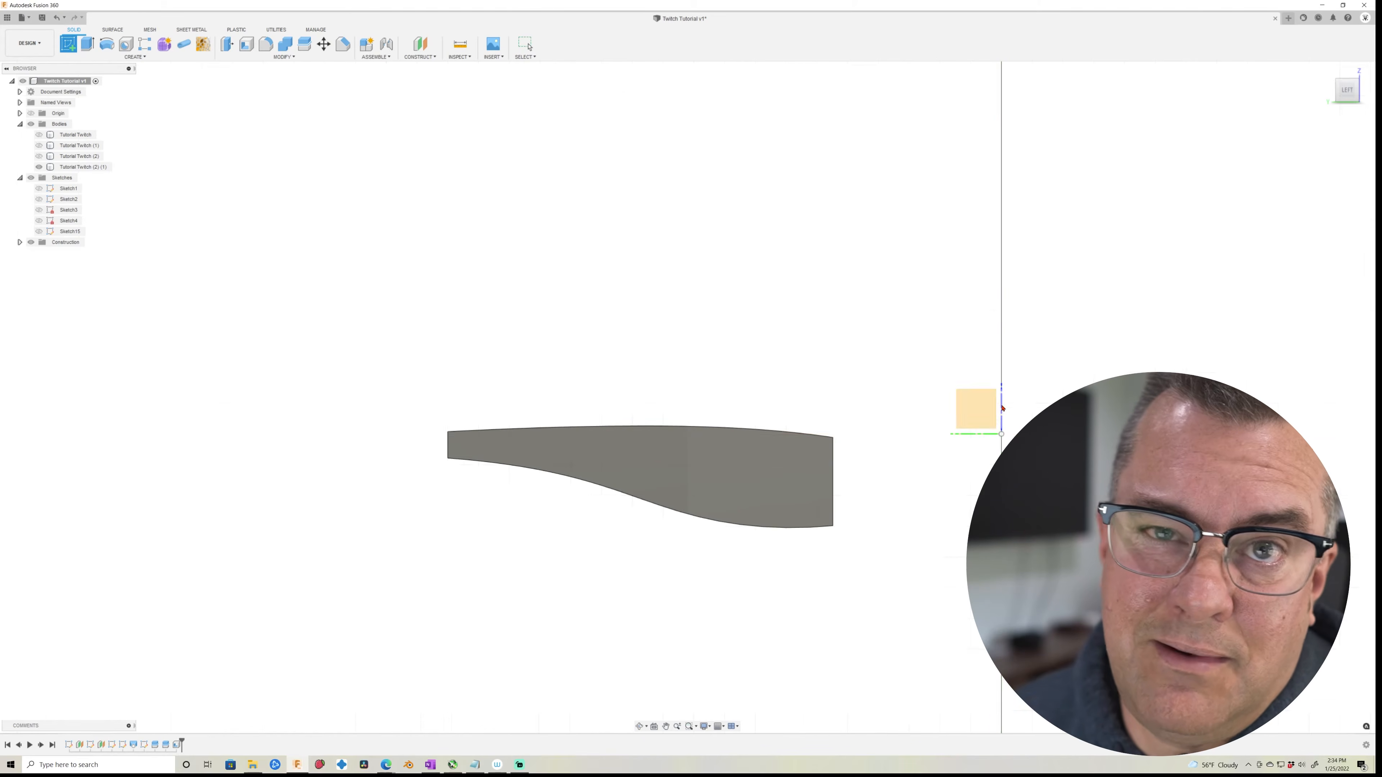
click(980, 407)
middle_drag(449, 595, 556, 591)
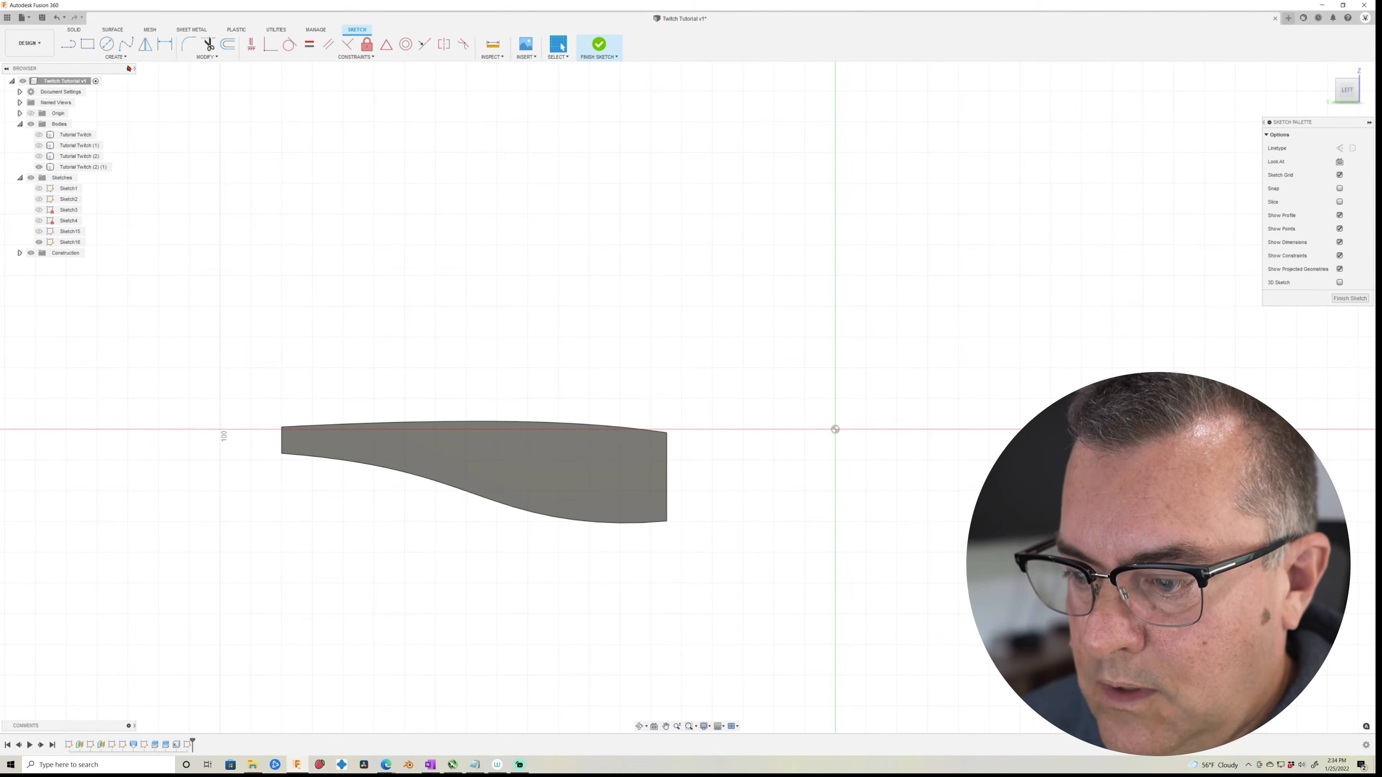
click(71, 52)
click(559, 409)
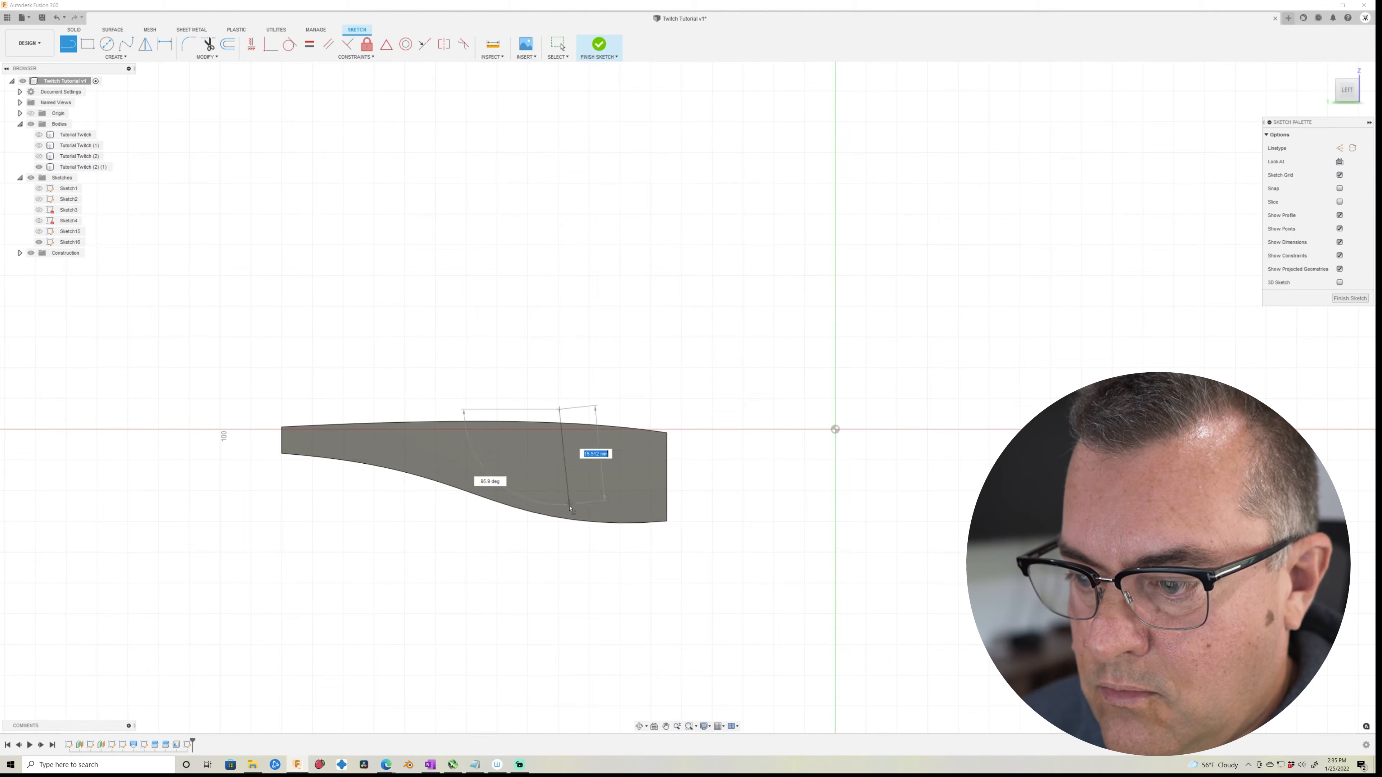
click(559, 582)
click(622, 581)
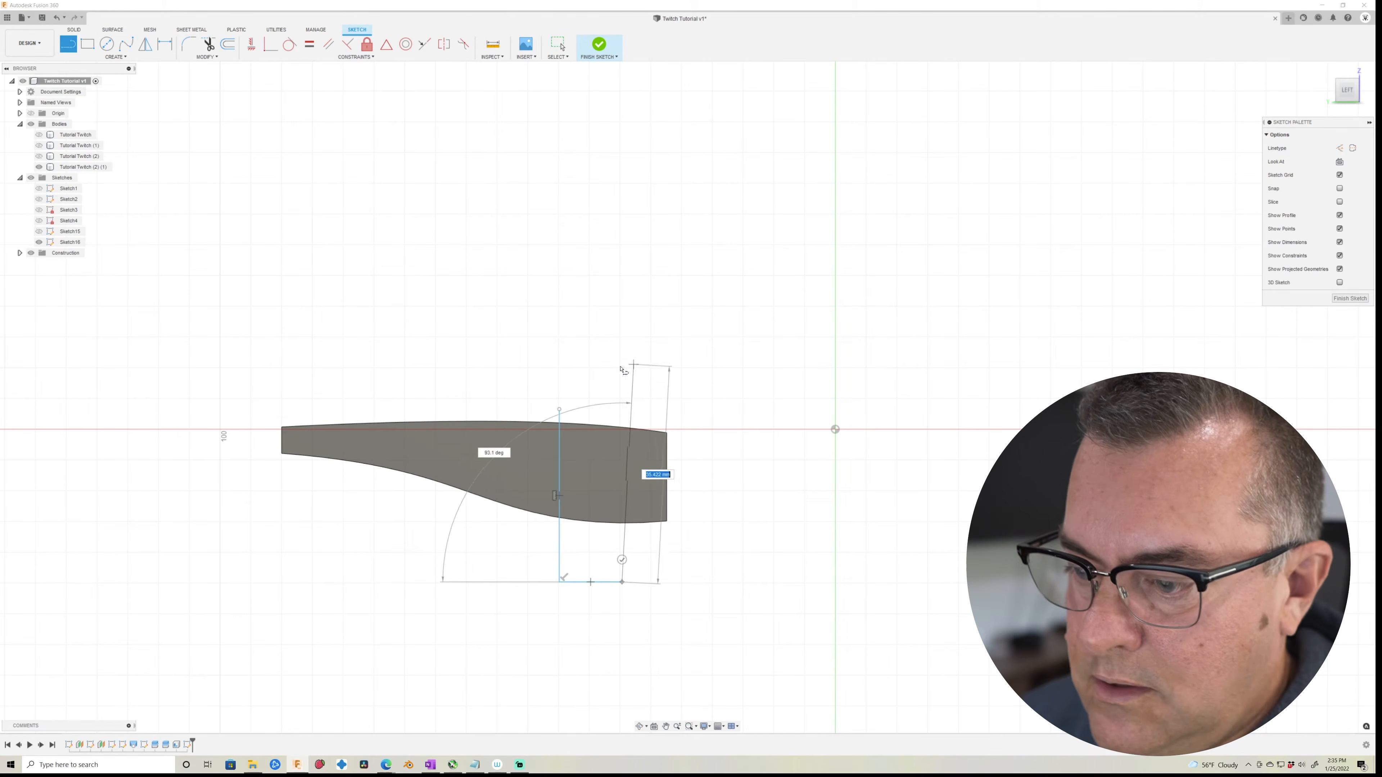
click(622, 405)
click(559, 410)
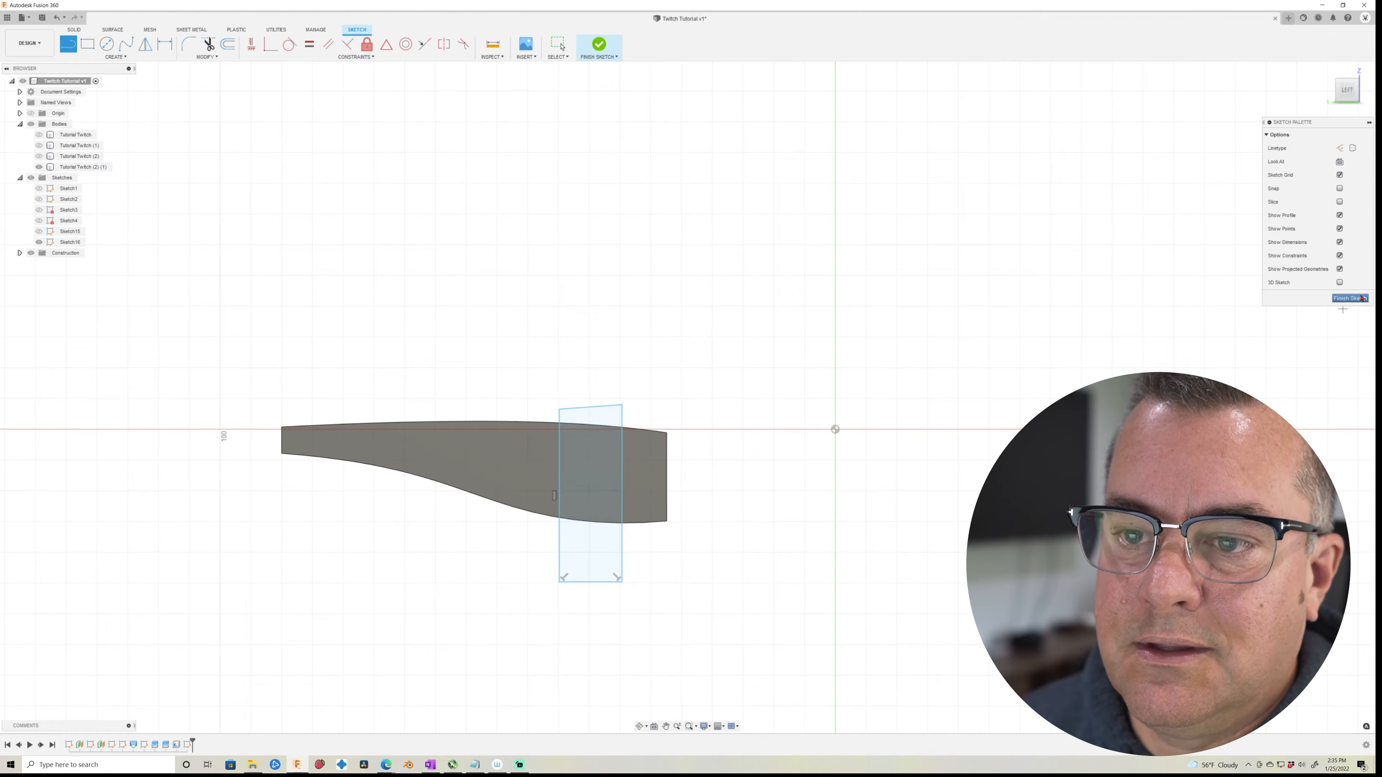
click(1350, 298)
Split the lower middle body with the new sketch profile and check the resulting sections by toggling their visibility.
click(302, 45)
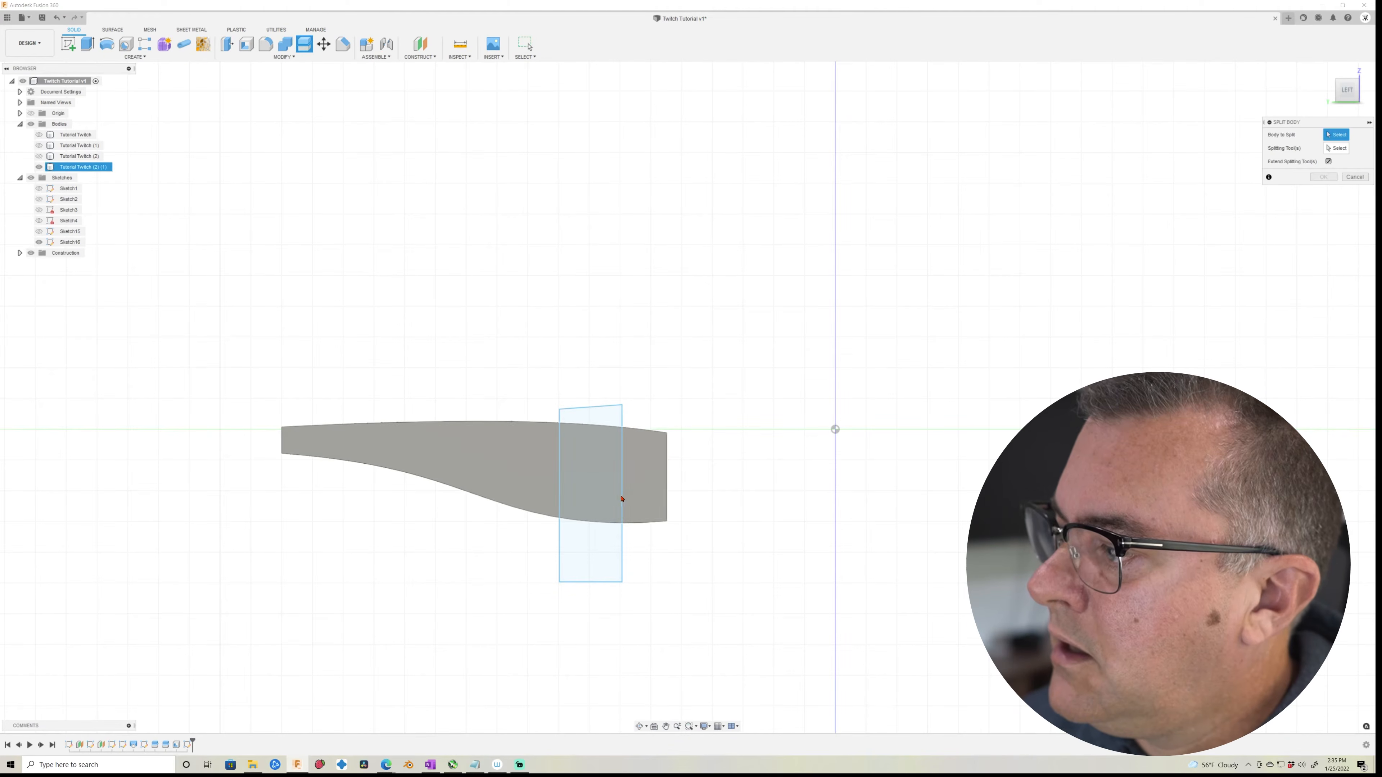
click(642, 490)
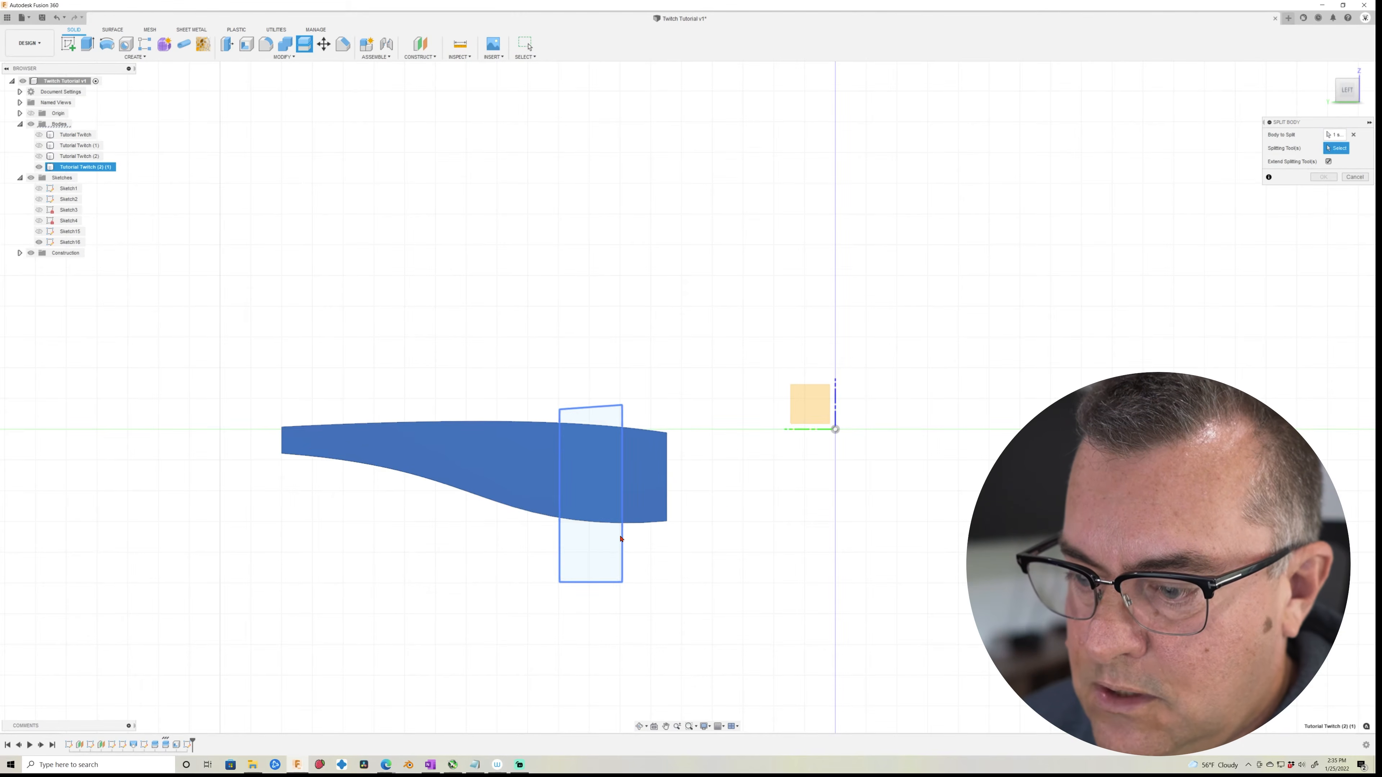
click(620, 539)
mouse_move(620, 539)
shift+middle_down()
mouse_move(772, 635)
mouse_move(865, 563)
shift+middle_up()
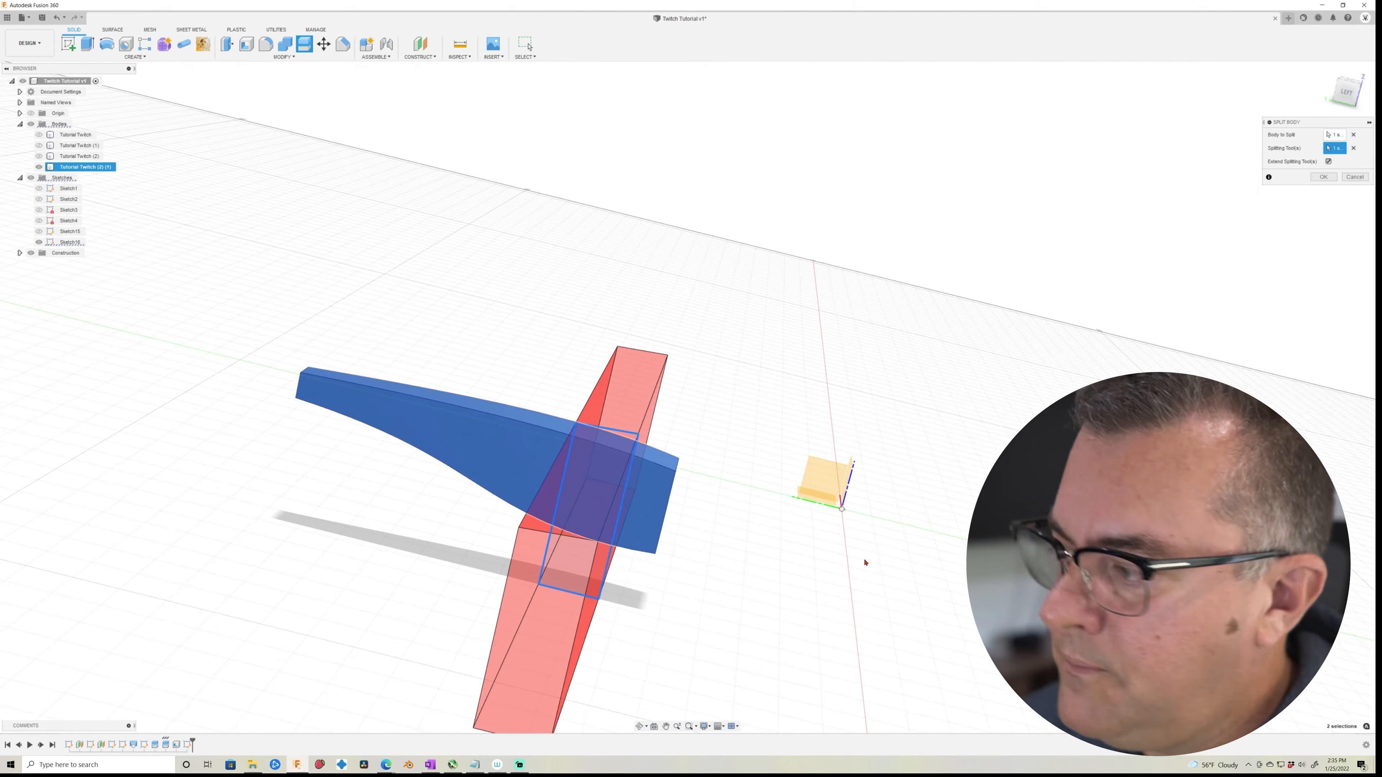
click(1323, 177)
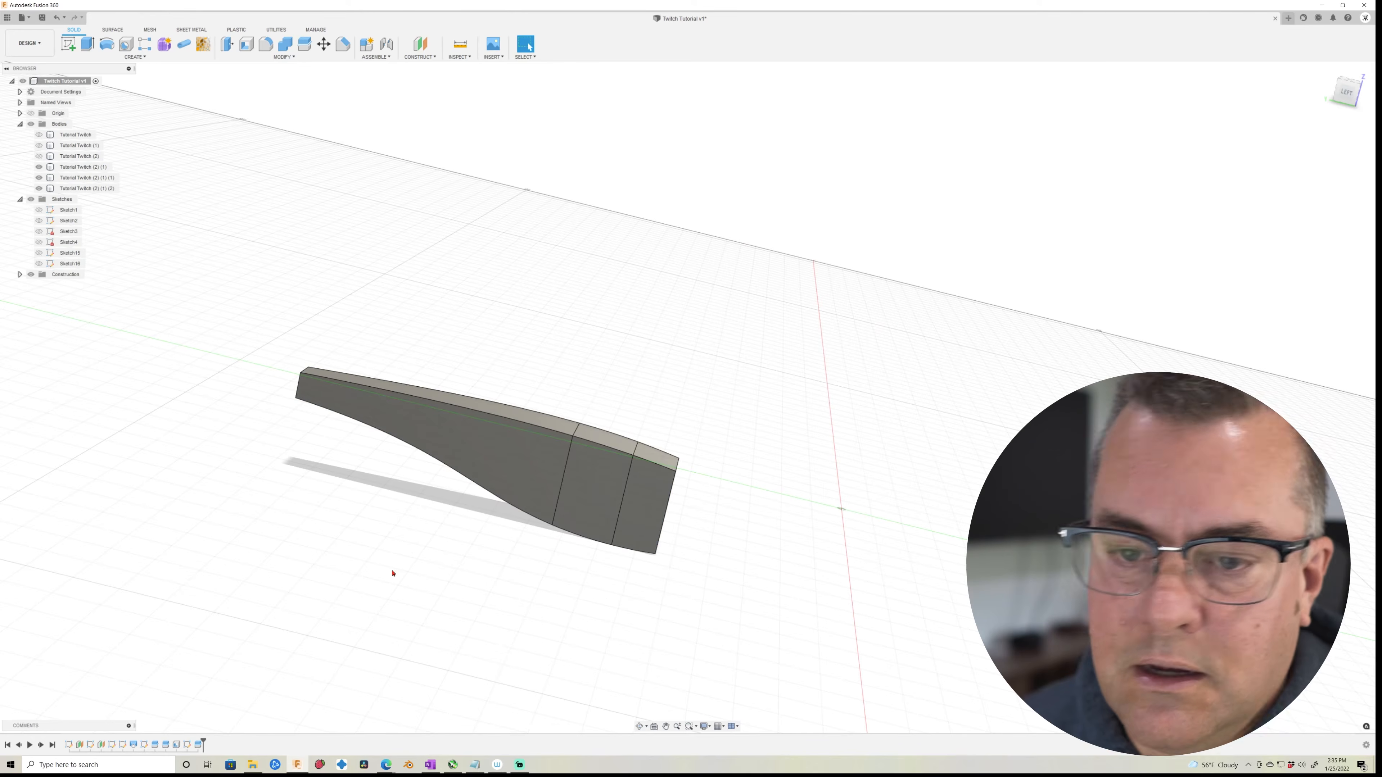
click(39, 188)
click(42, 169)
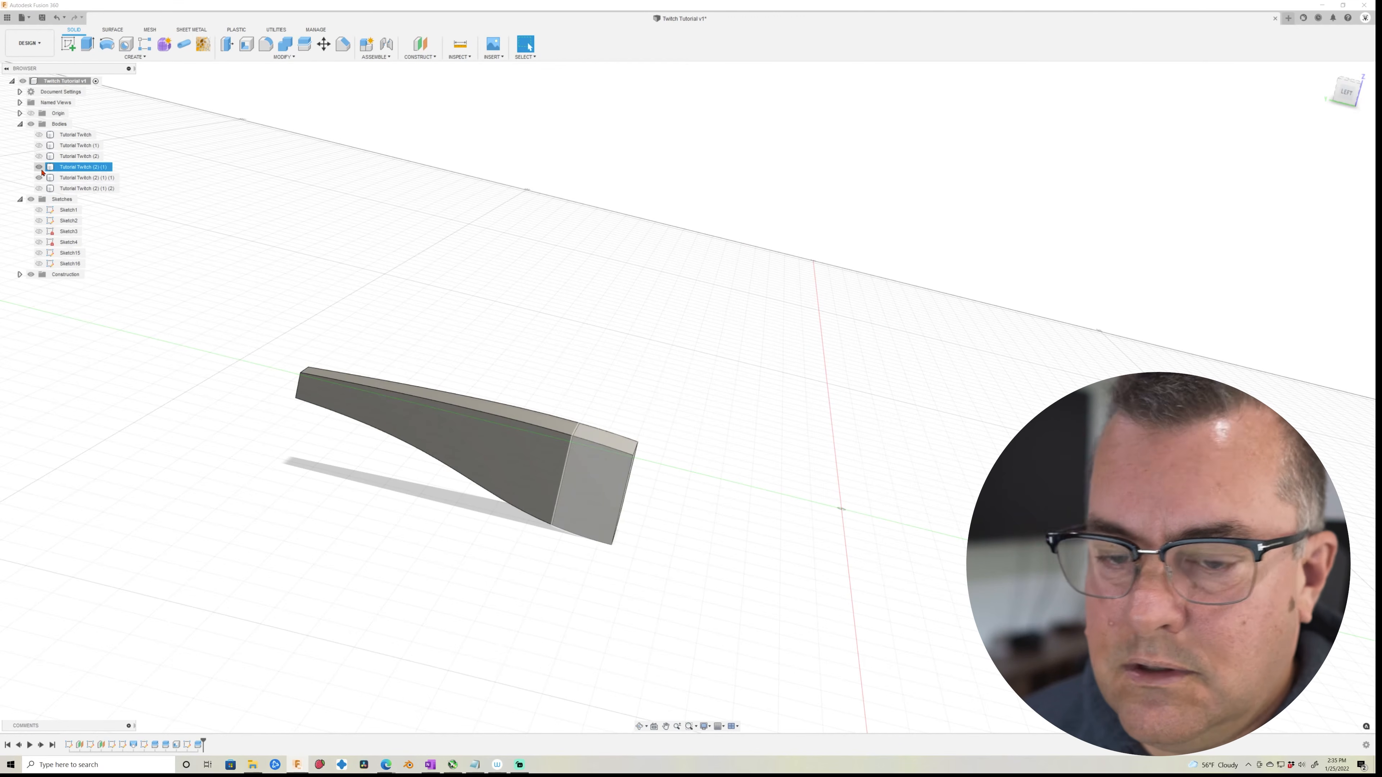
click(38, 188)
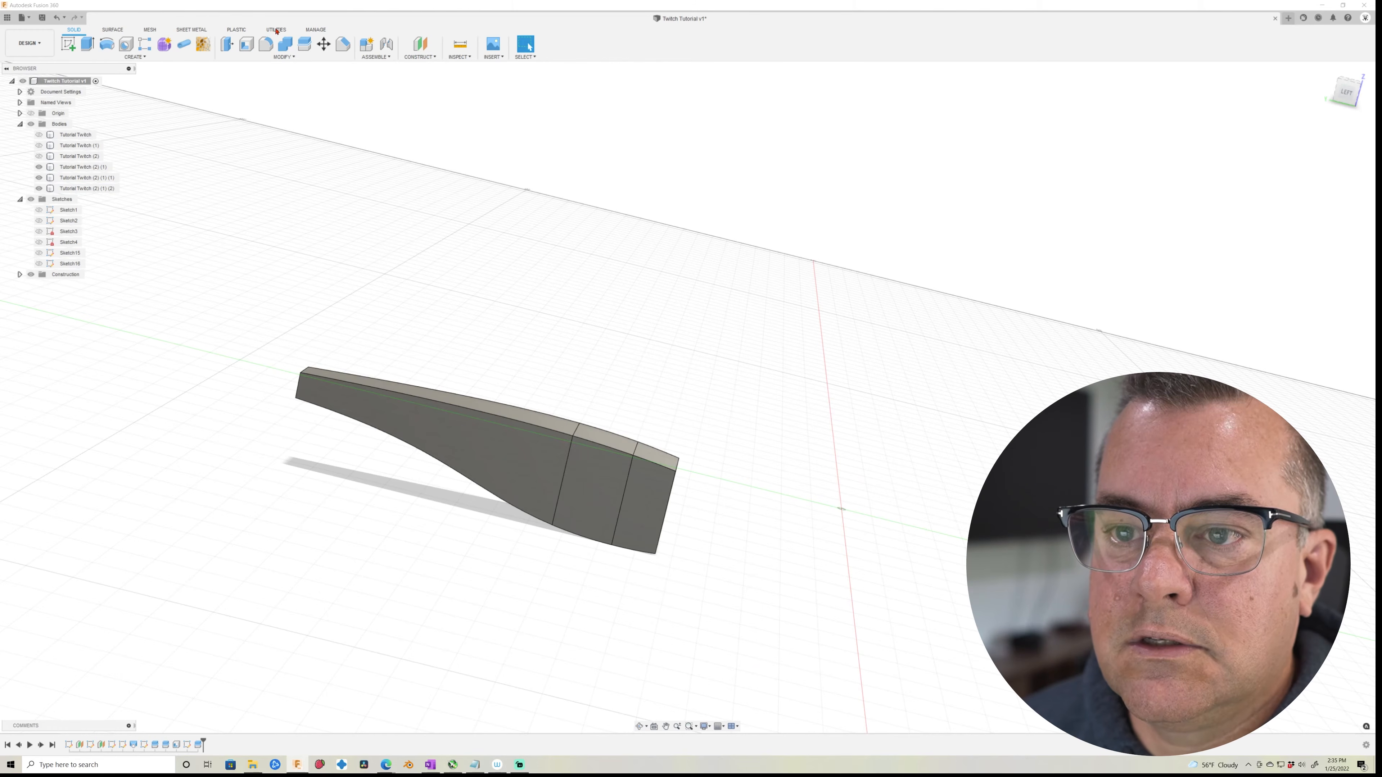
Shell the narrow section between the two cuts inward, opening it on its flat inner face.
click(241, 53)
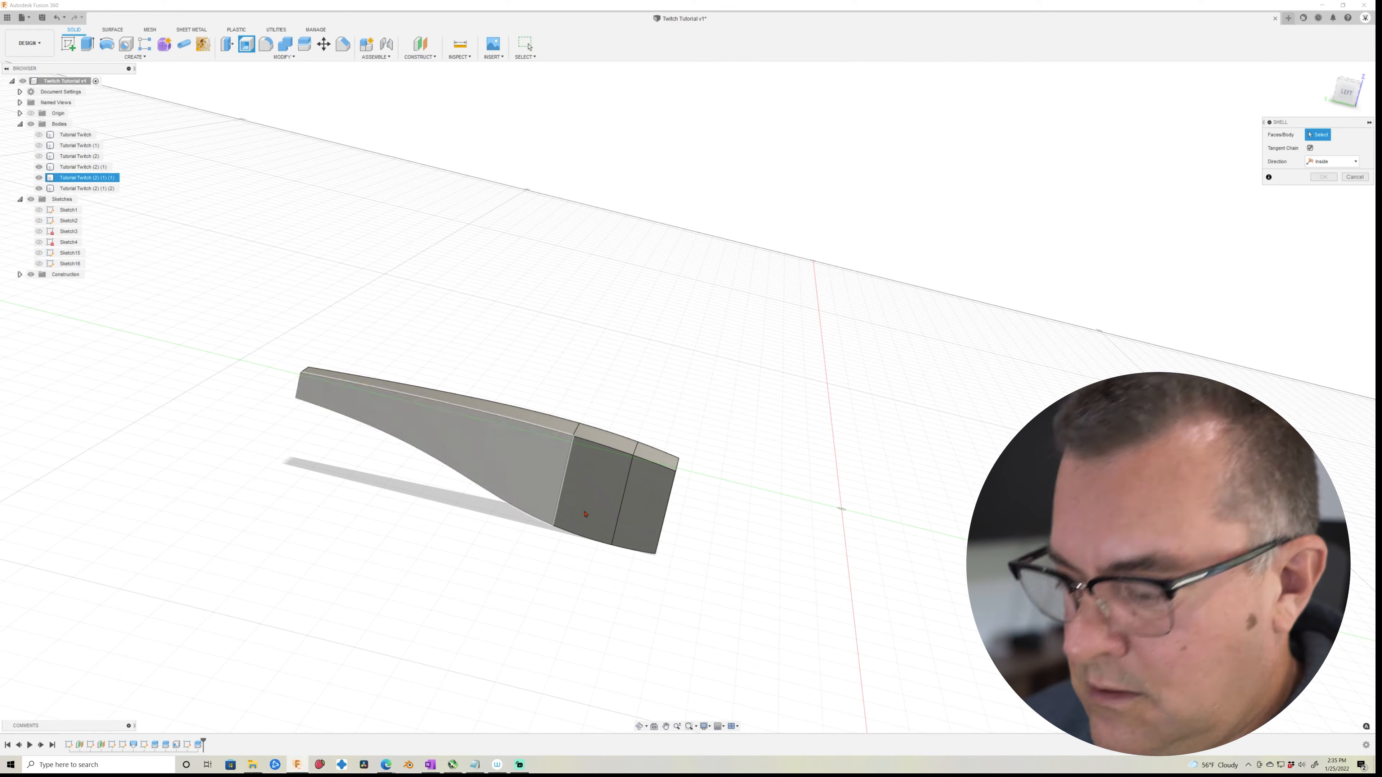
click(608, 492)
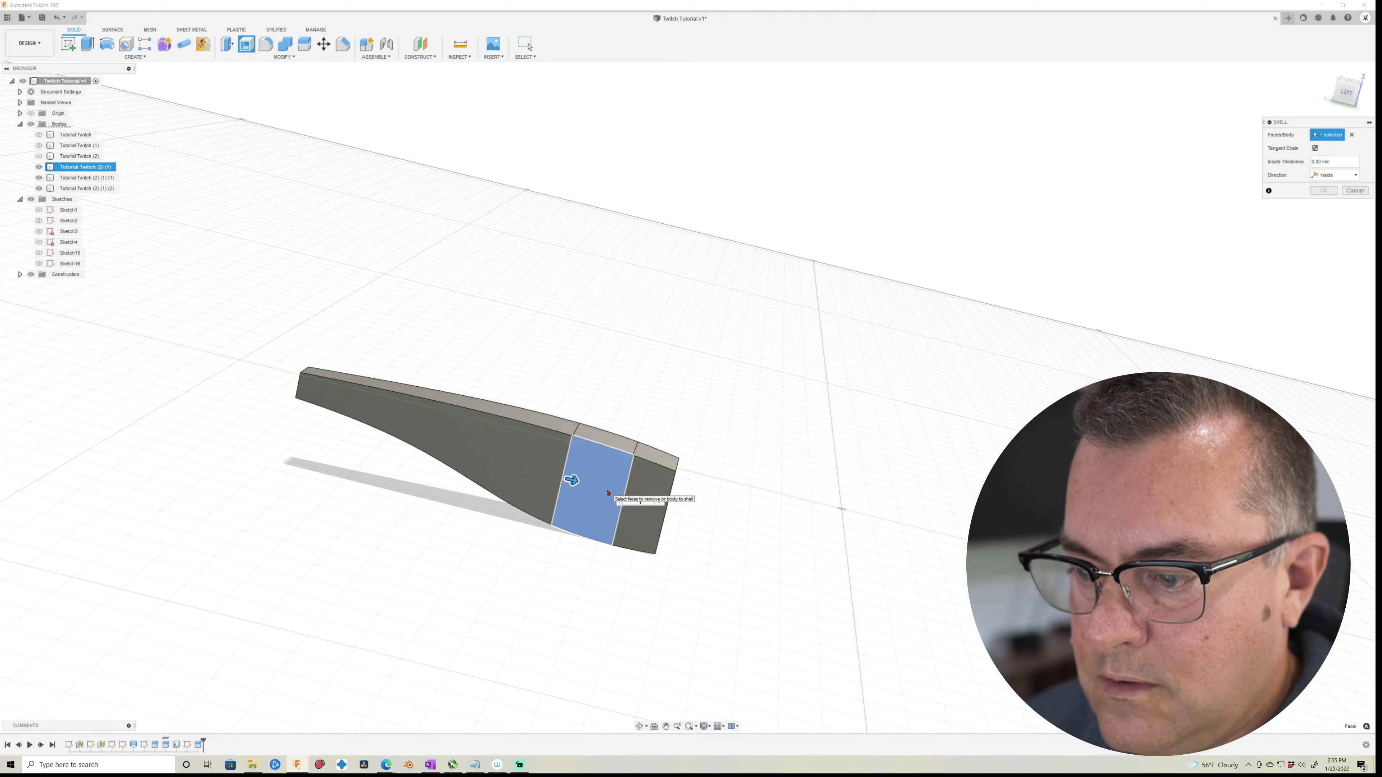
key(Return)
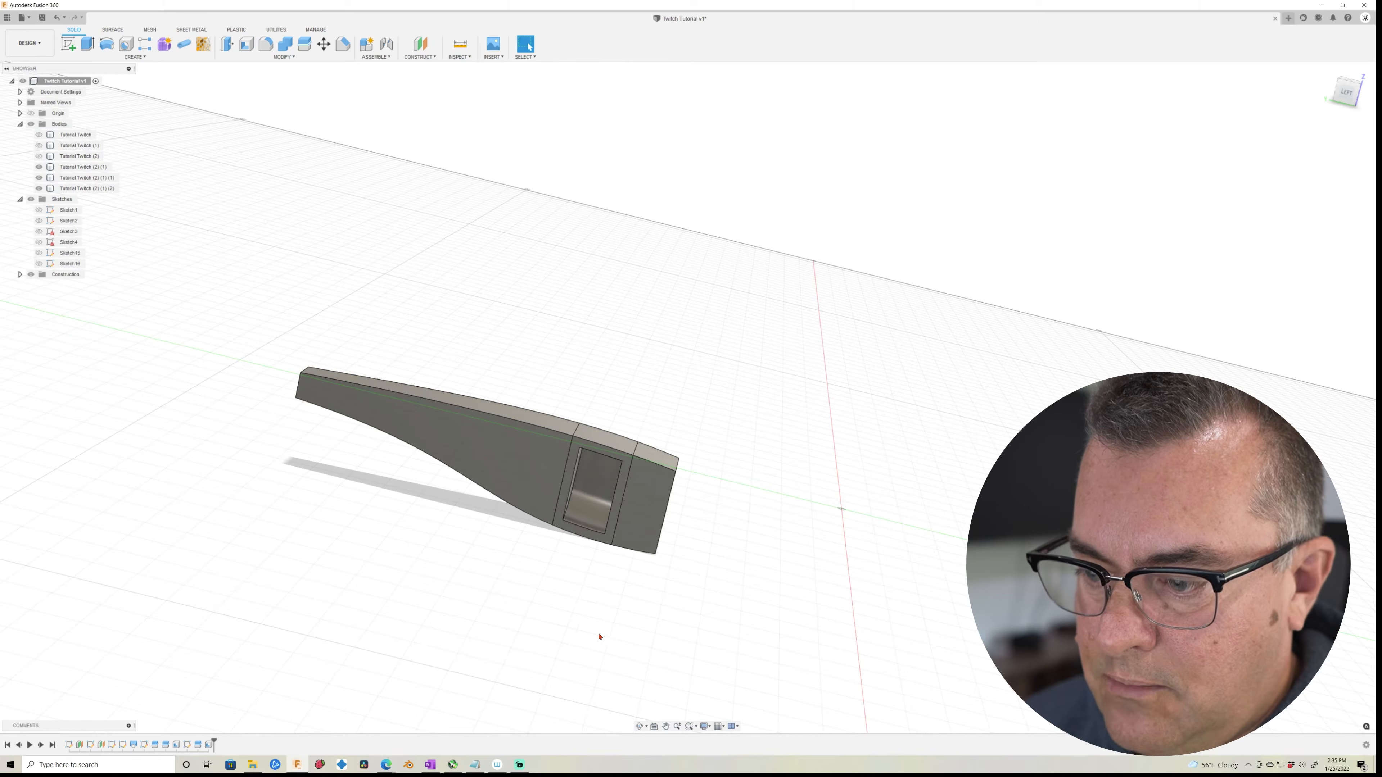
mouse_move(599, 636)
shift+middle_down()
mouse_move(650, 608)
mouse_move(620, 632)
mouse_move(595, 618)
shift+middle_up()
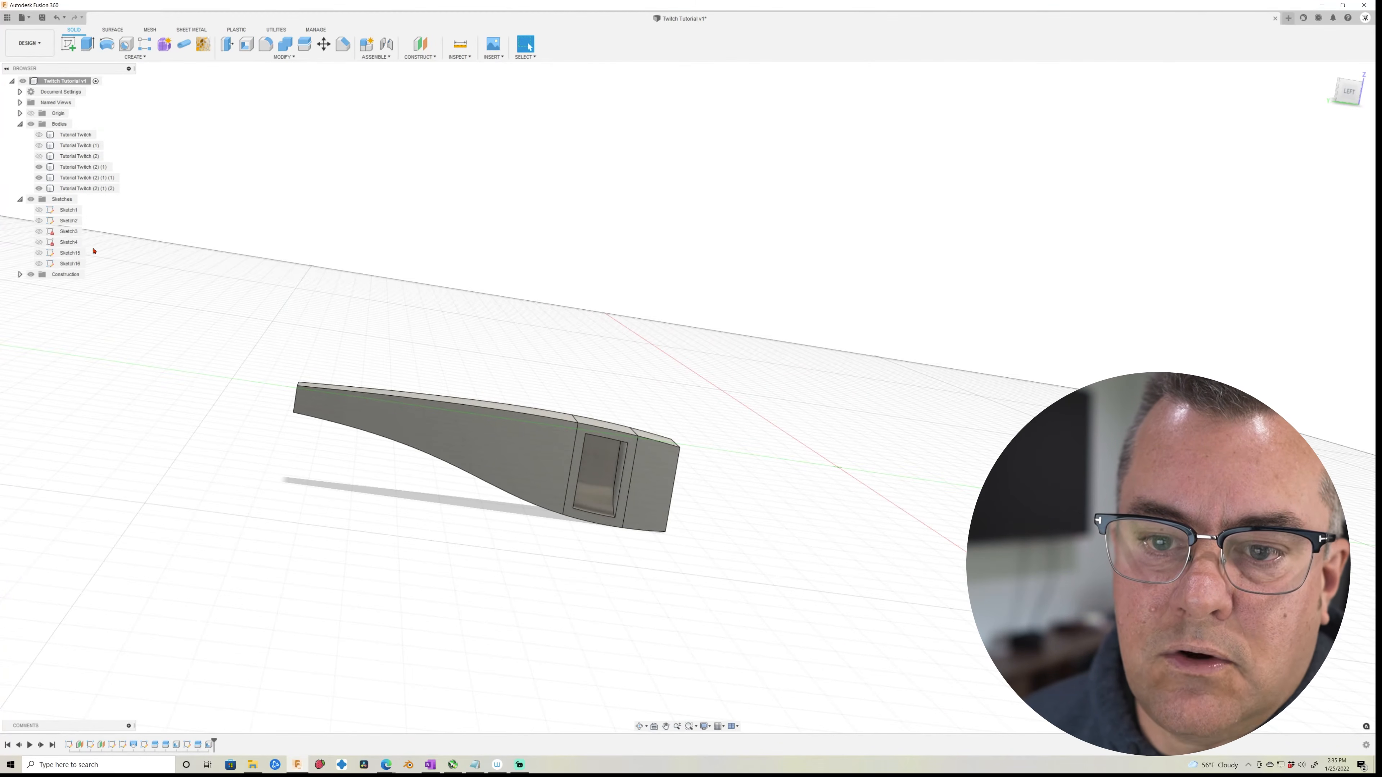
Combine the shelled section with its two neighbouring lower sections, using the Join operation, into one body.
click(88, 169)
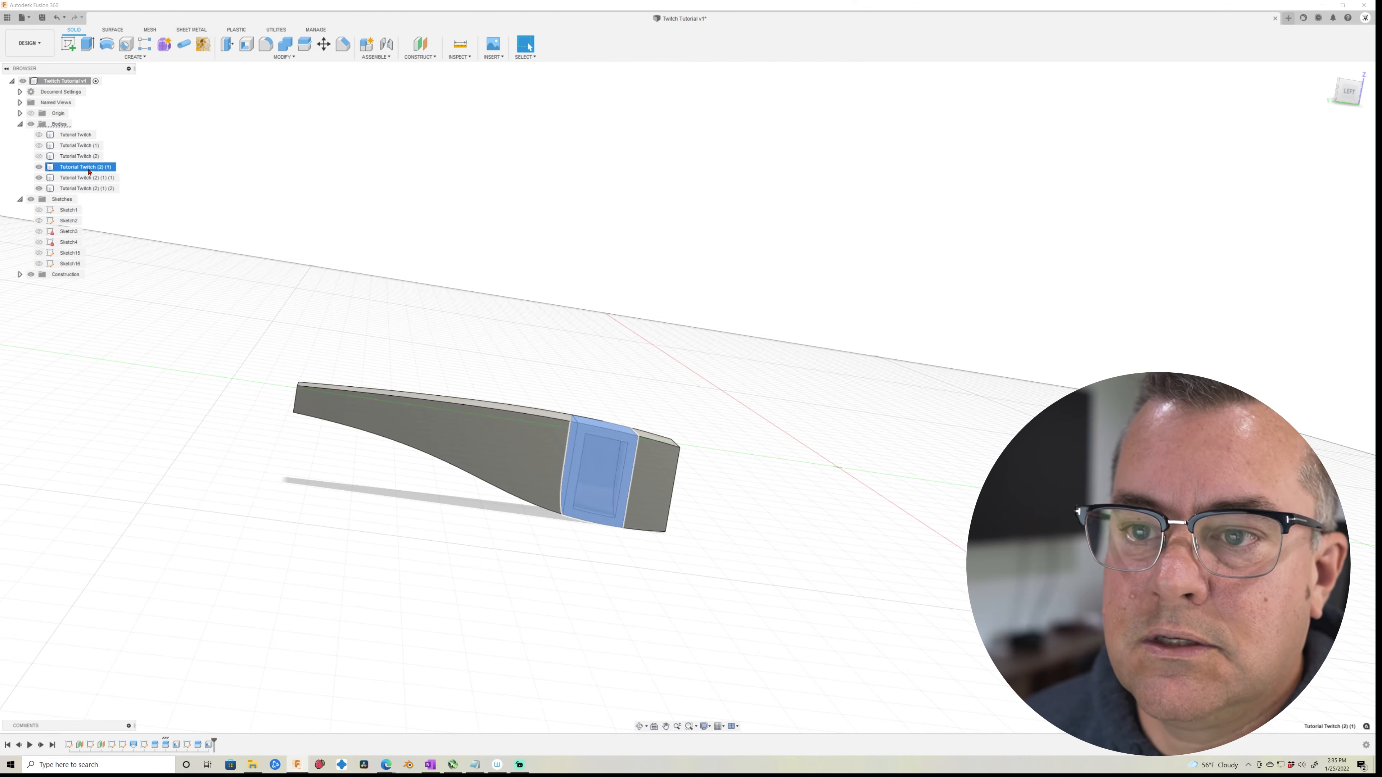
click(287, 48)
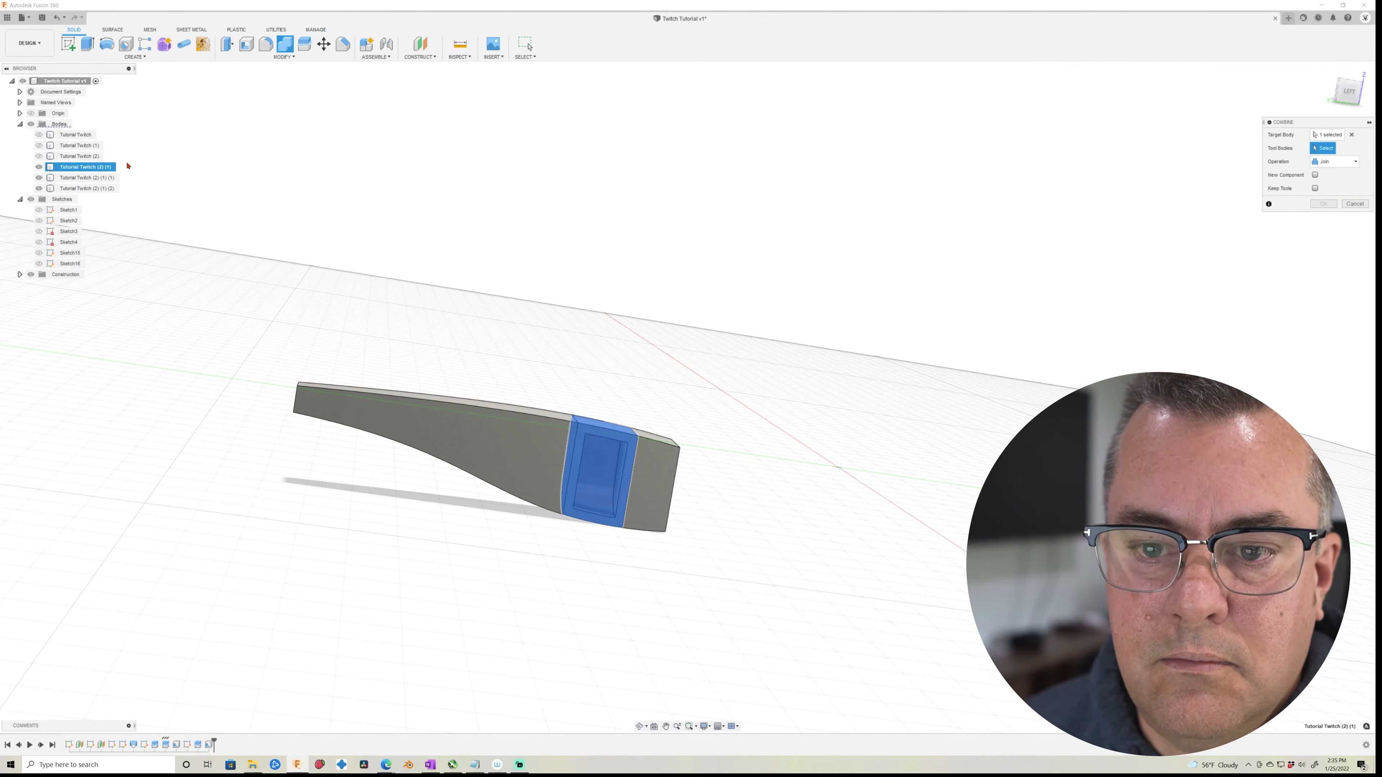
click(87, 177)
click(90, 188)
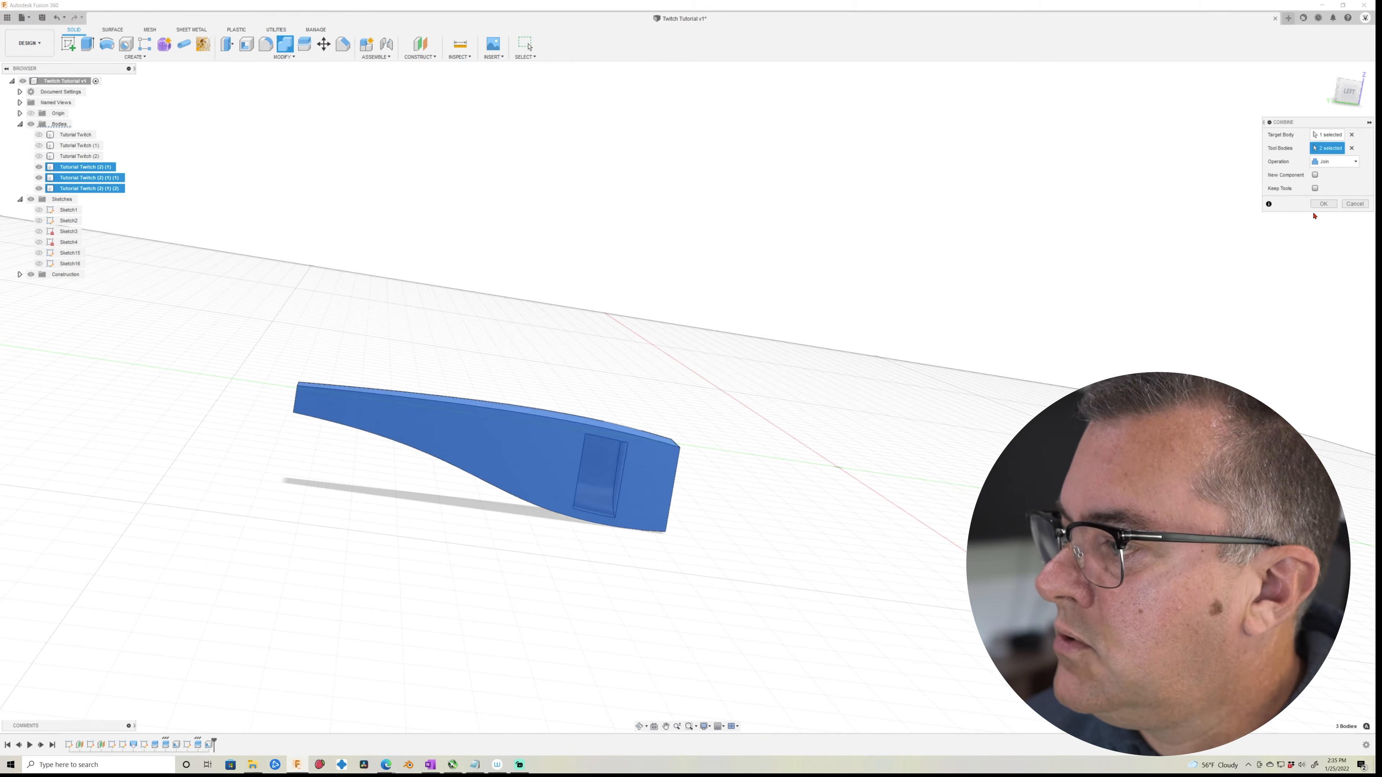
click(1324, 204)
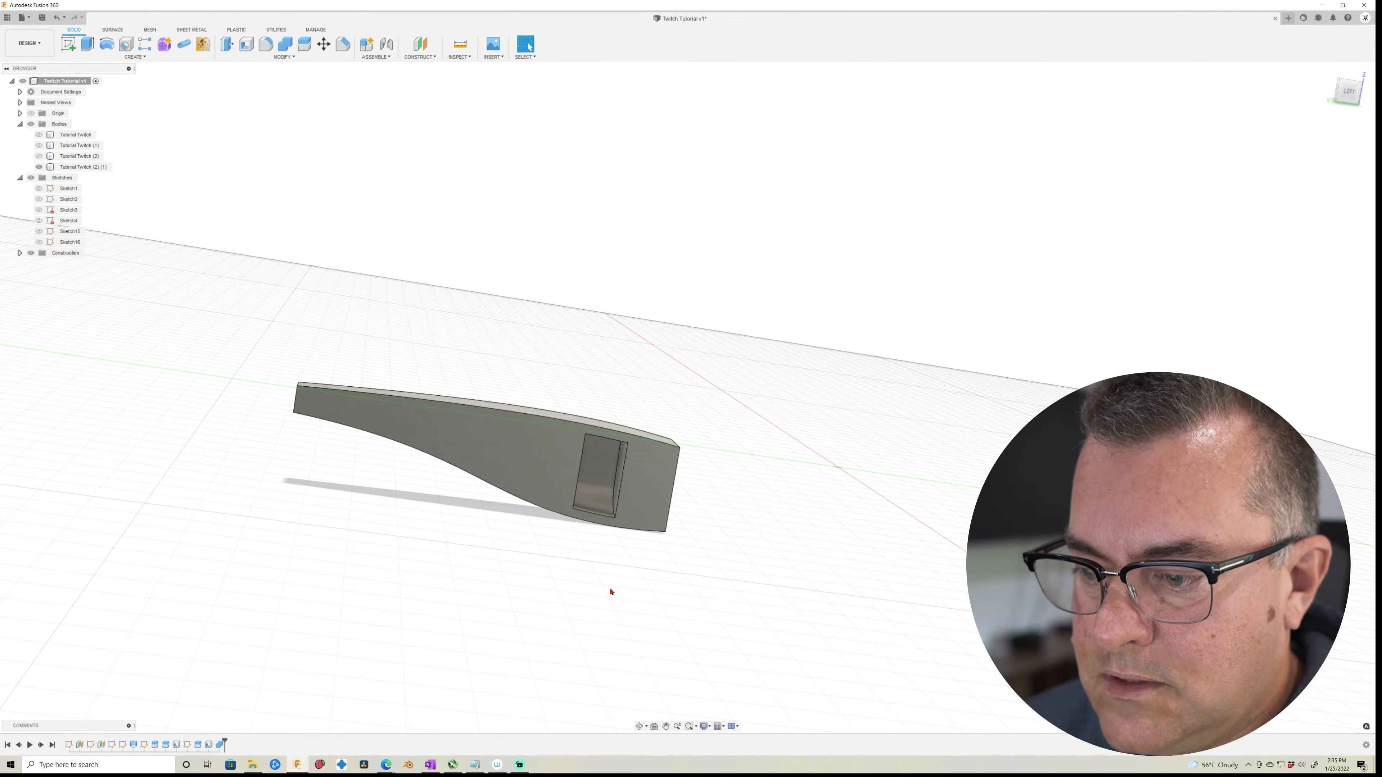
mouse_move(611, 593)
shift+middle_down()
mouse_move(589, 608)
mouse_move(570, 588)
mouse_move(596, 589)
shift+middle_up()
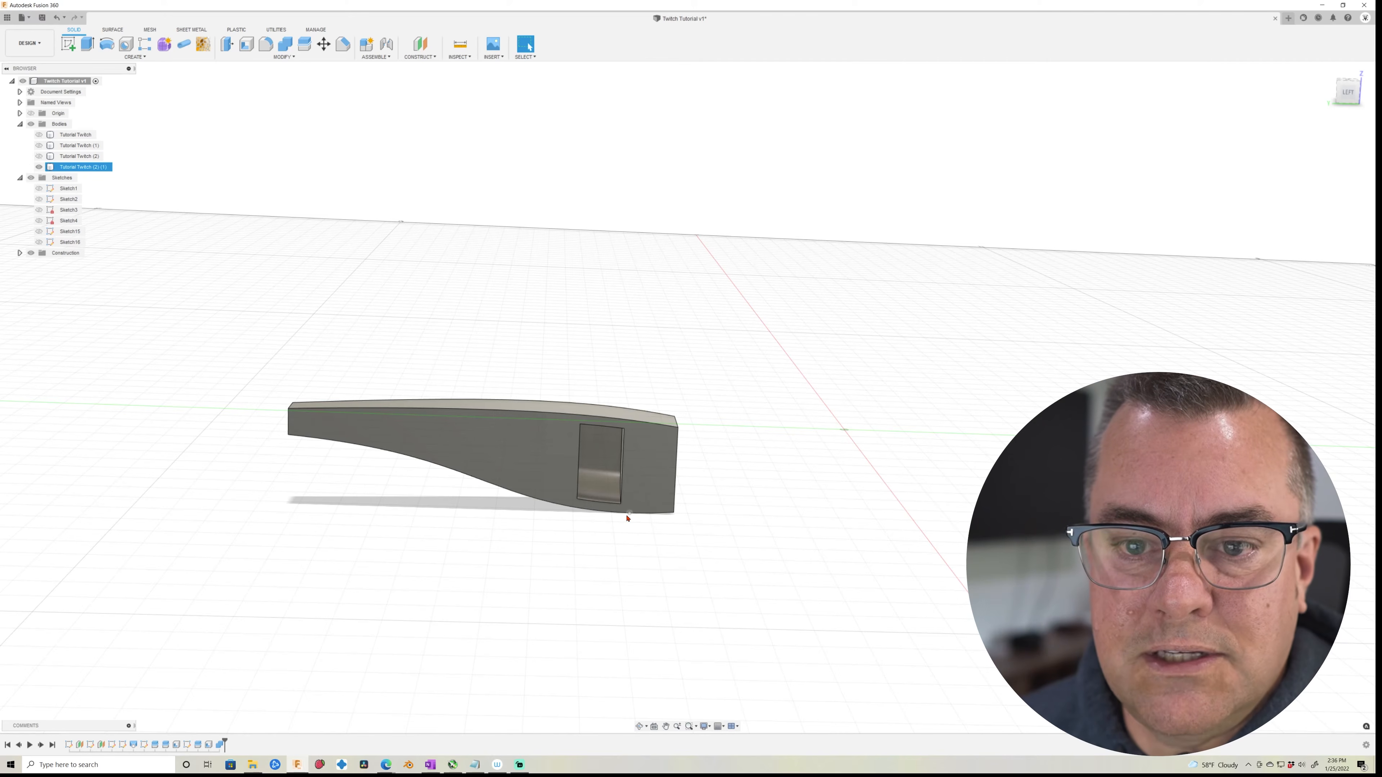
Show the three hidden lure bodies again and inspect the complete lure half with both hollowed areas.
click(574, 537)
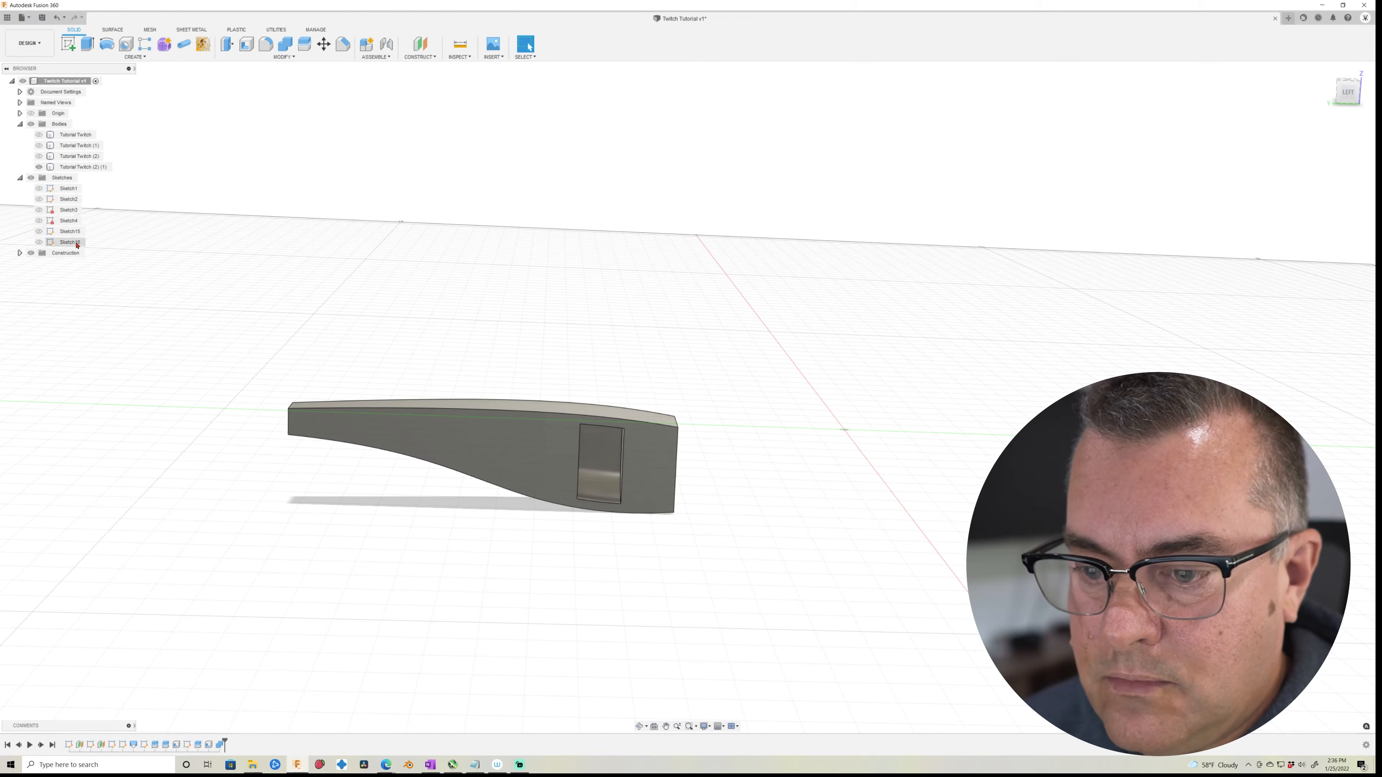
click(39, 156)
click(38, 145)
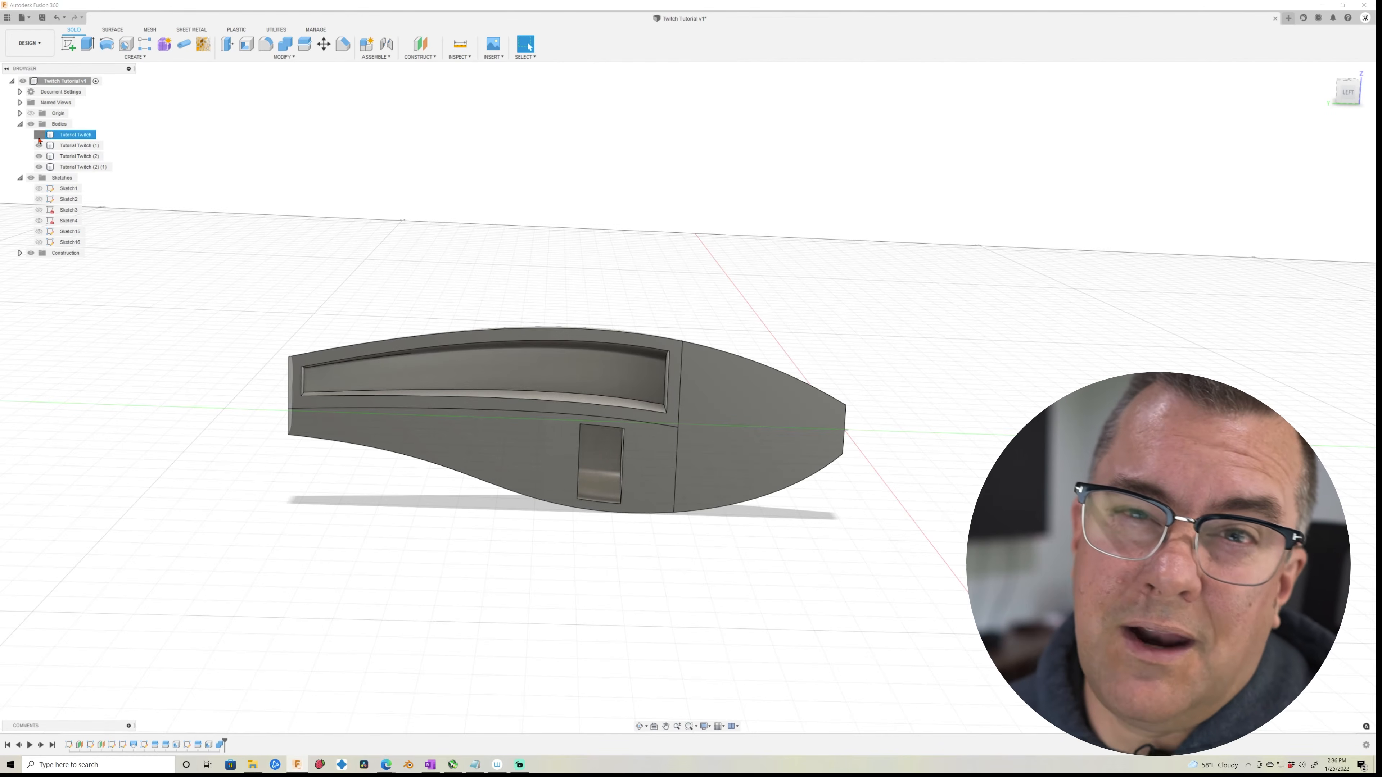
click(38, 134)
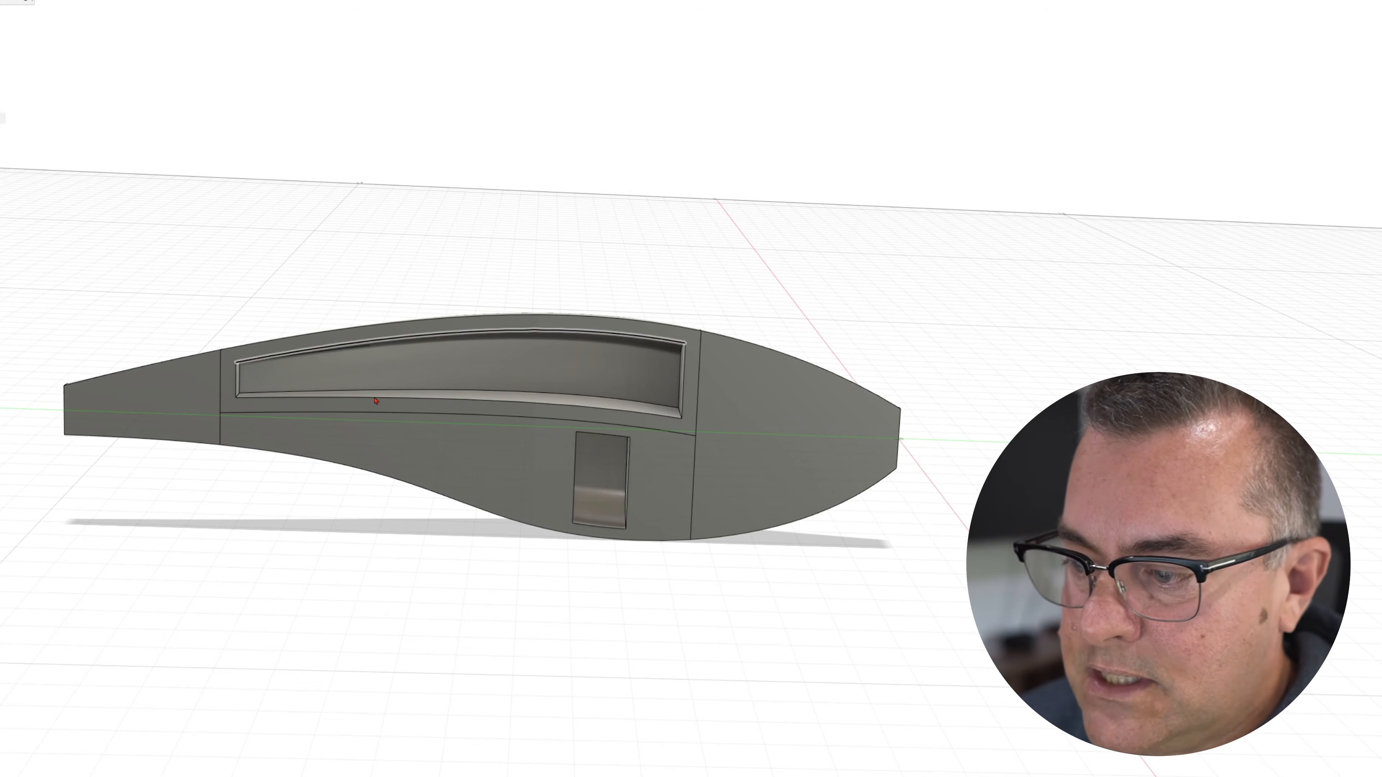
shift+middle_drag(425, 574, 622, 571)
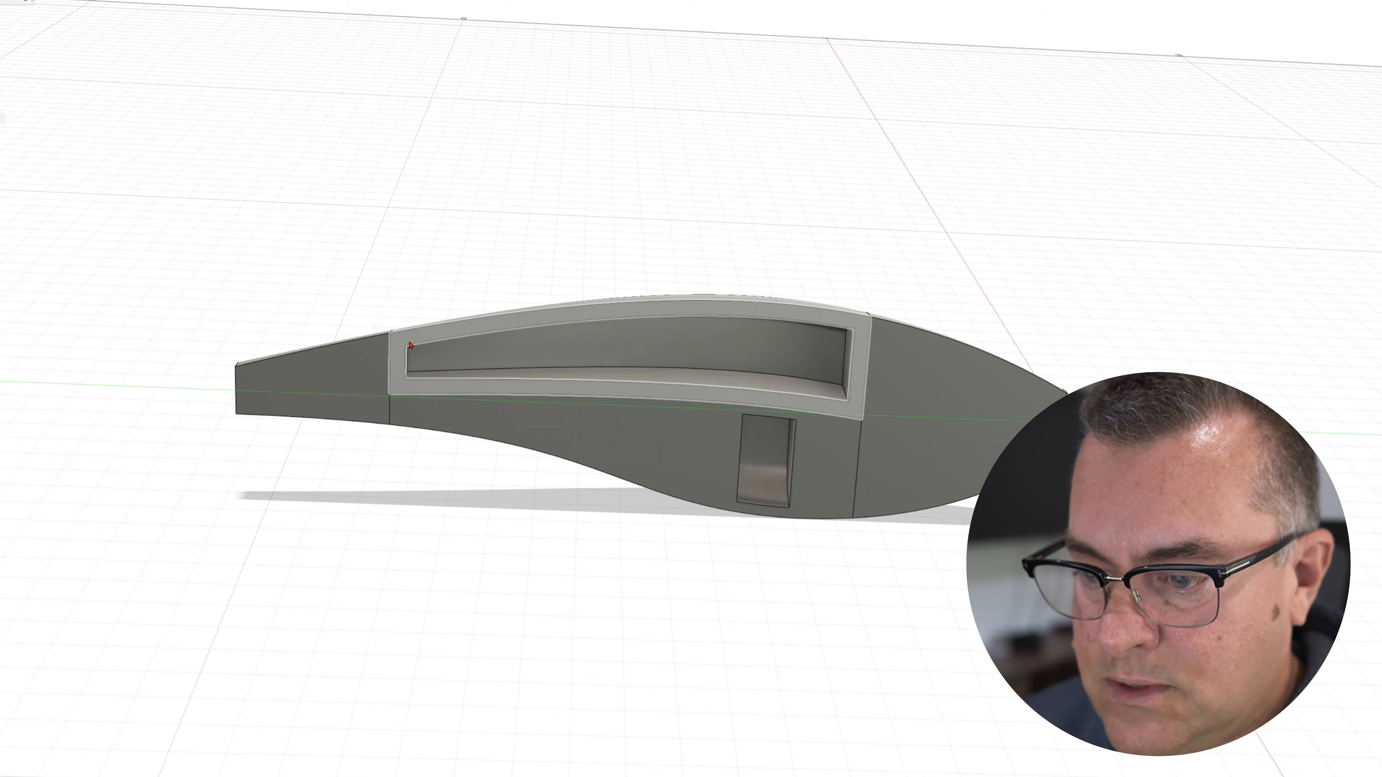
scroll(820, 372, up, 3)
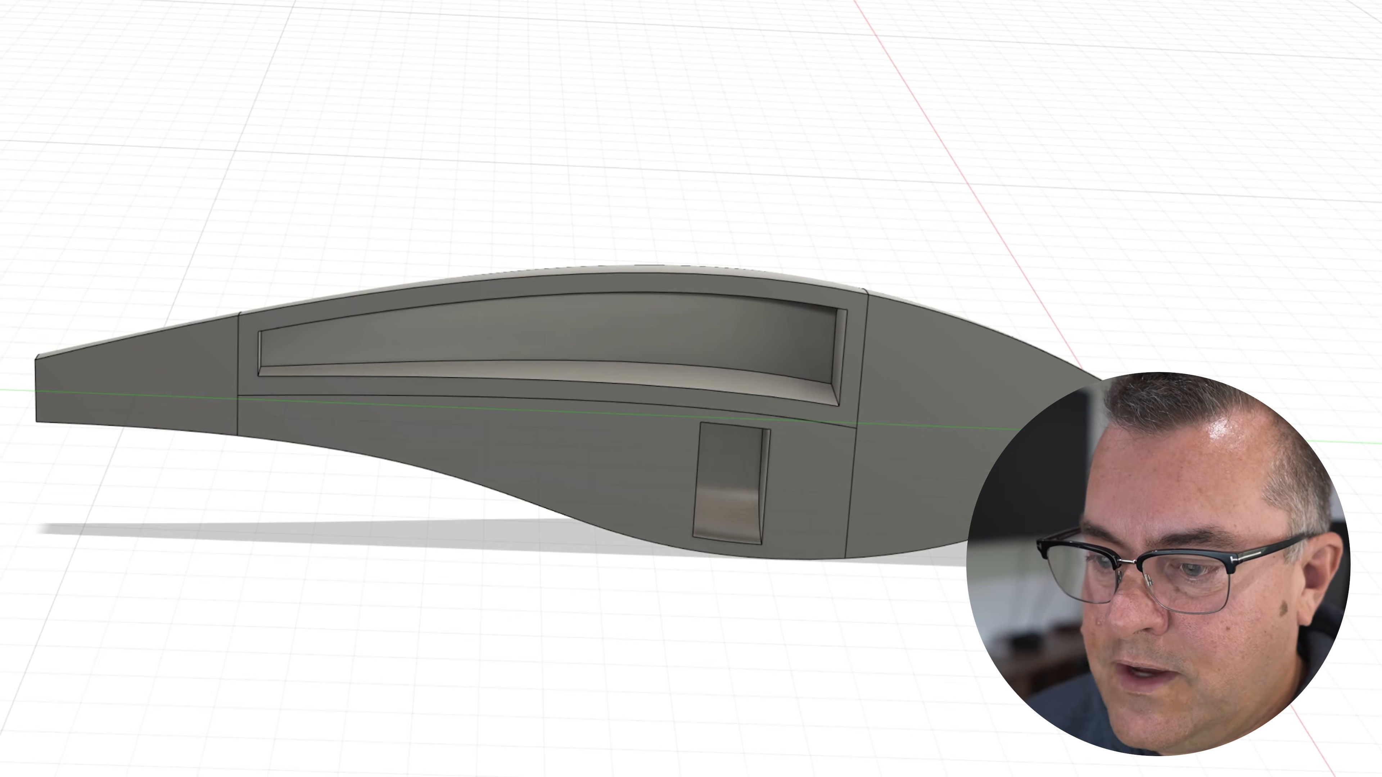
Hide the lower middle, tail and head bodies, leaving only the shelled upper middle body shown.
key(v)
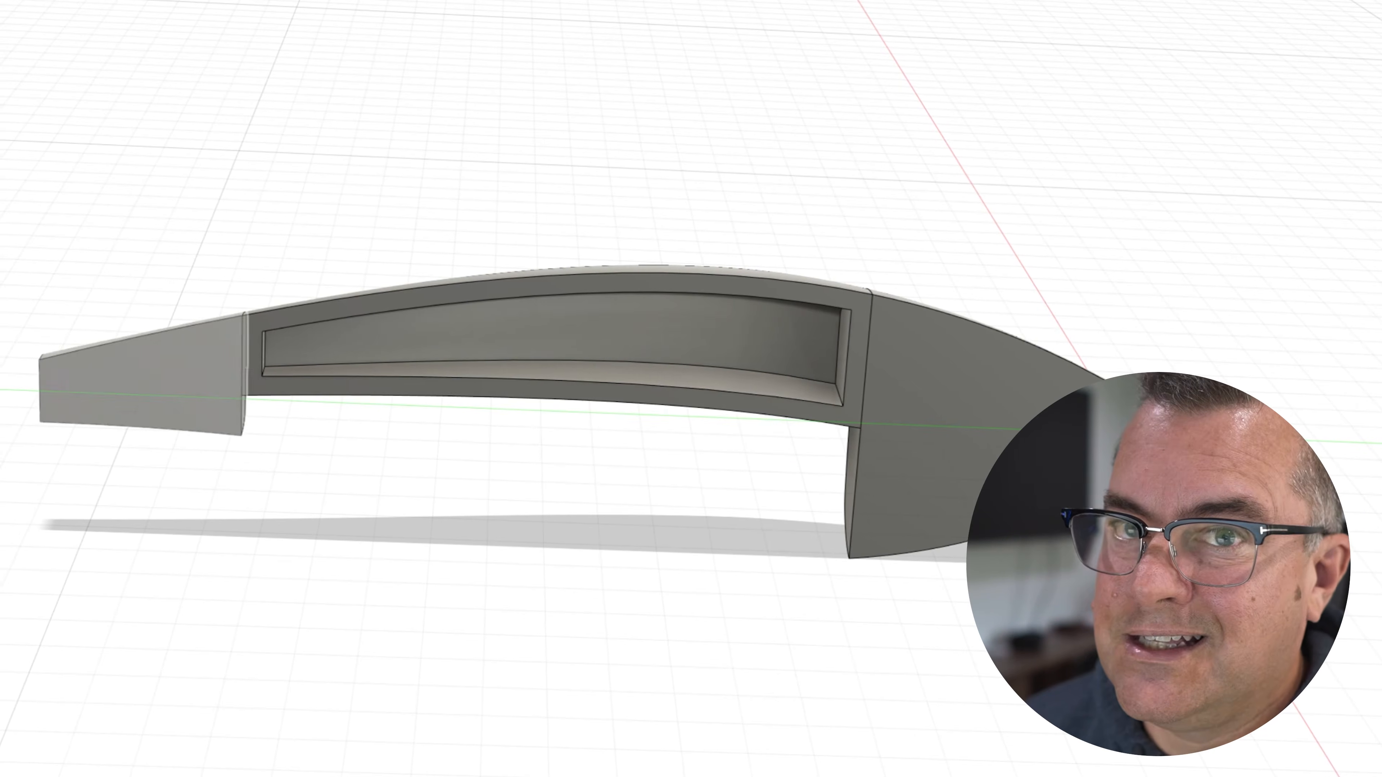
key(v)
key(v)
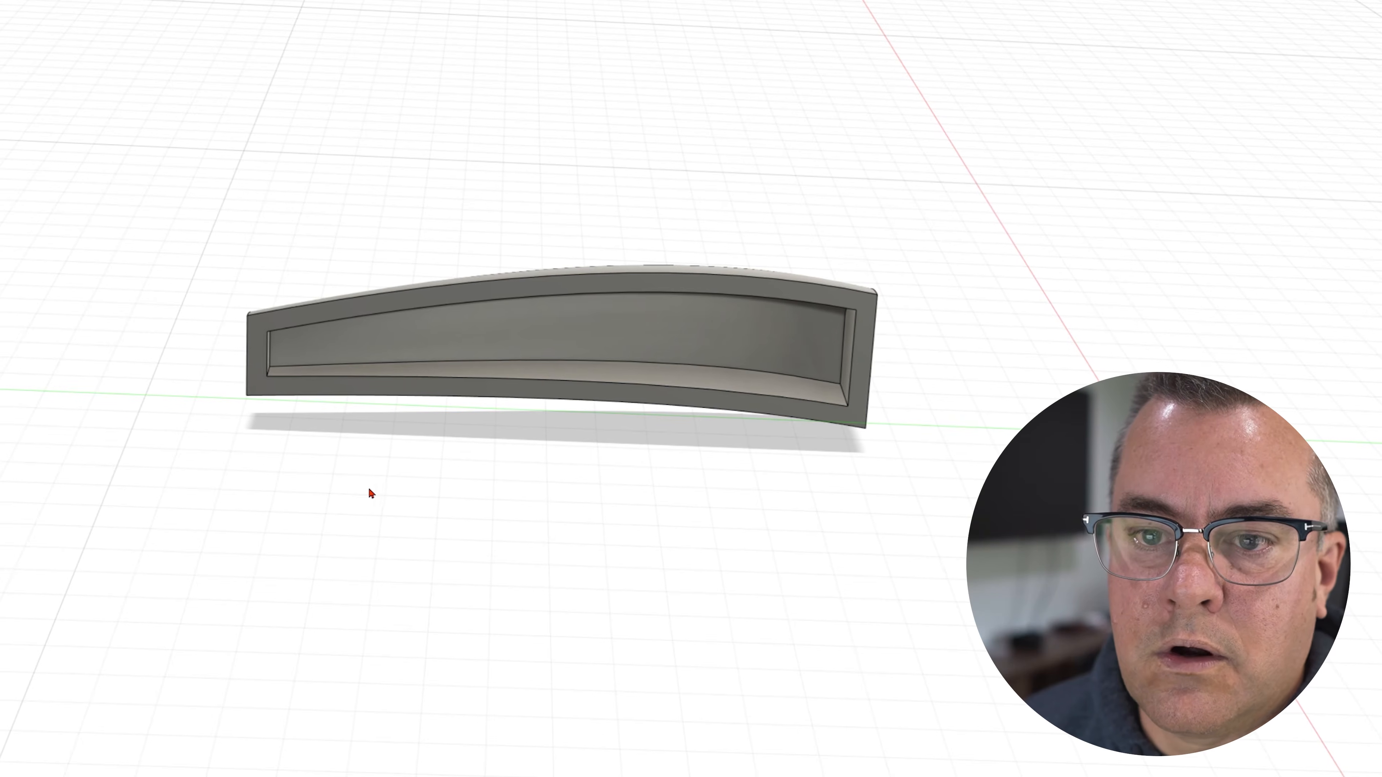
Examine the upper middle body's cavity, its end walls and its lower inner face from several angles.
mouse_move(410, 480)
shift+middle_down()
mouse_move(414, 516)
mouse_move(388, 468)
shift+middle_up()
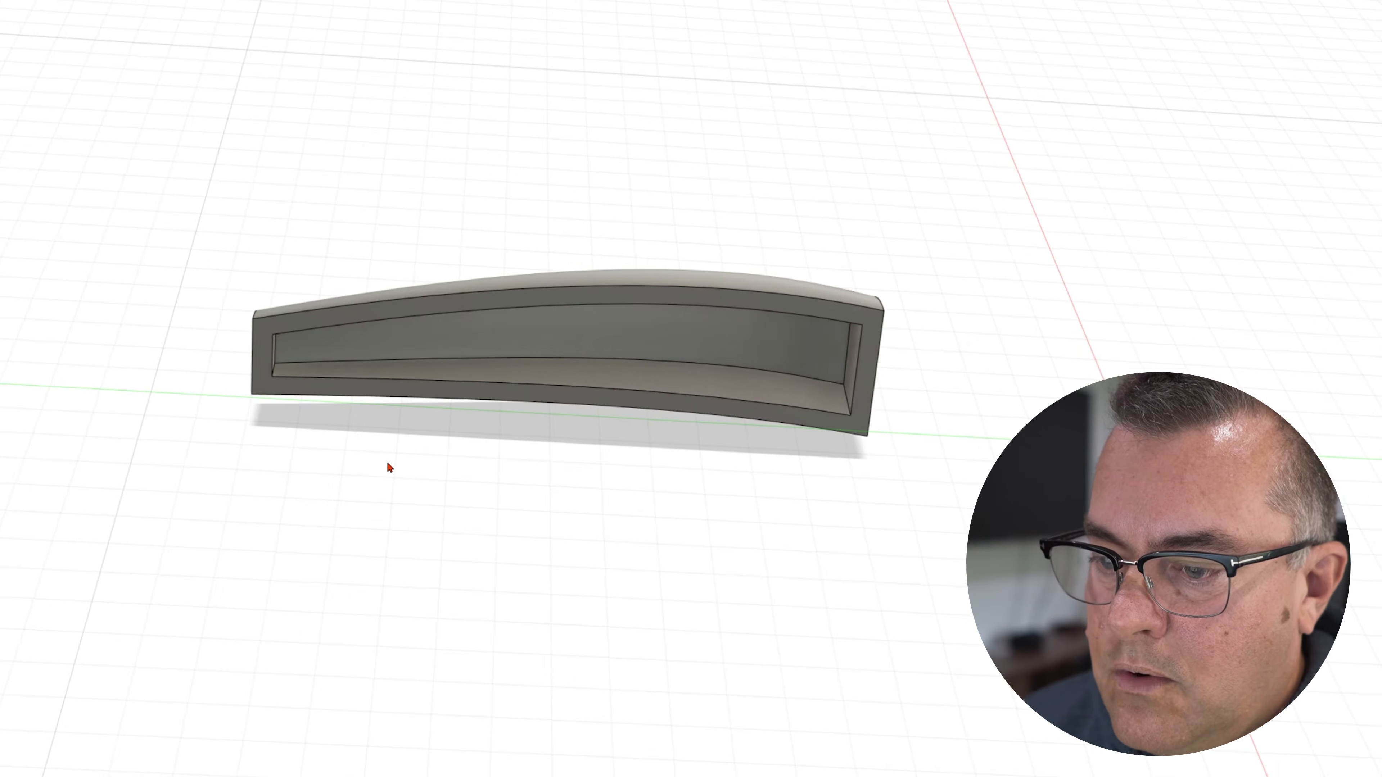
shift+middle_drag(499, 456, 481, 472)
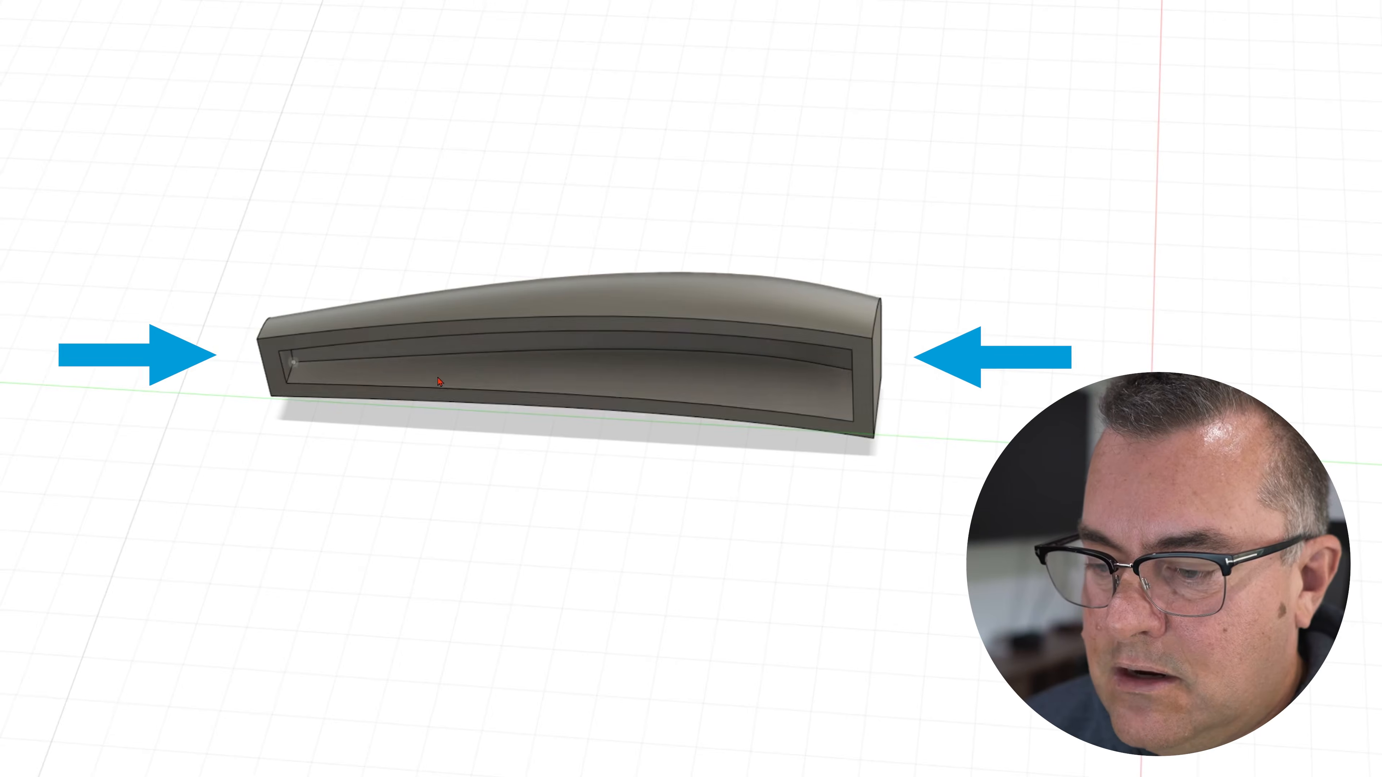
shift+middle_drag(618, 434, 675, 433)
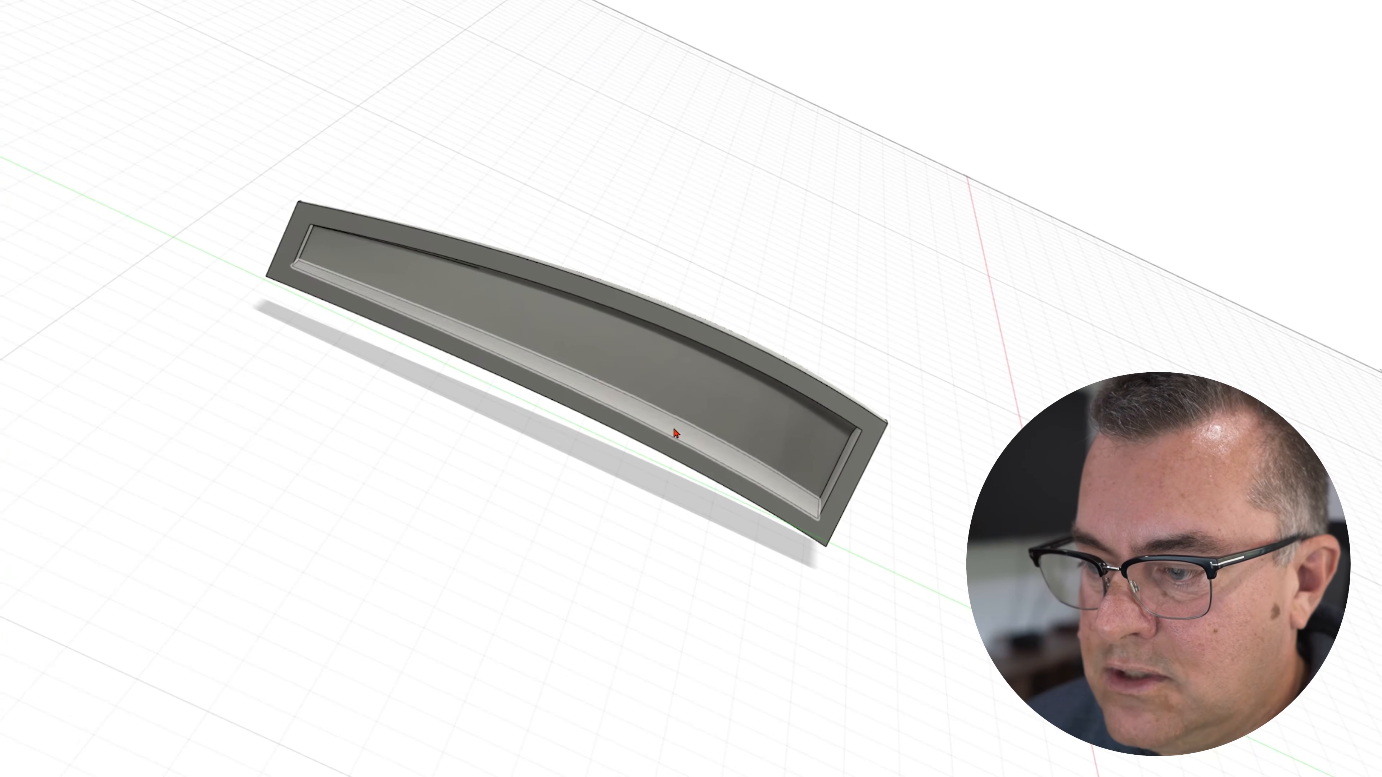
click(675, 433)
shift+middle_drag(515, 573, 451, 581)
shift+middle_drag(520, 546, 516, 565)
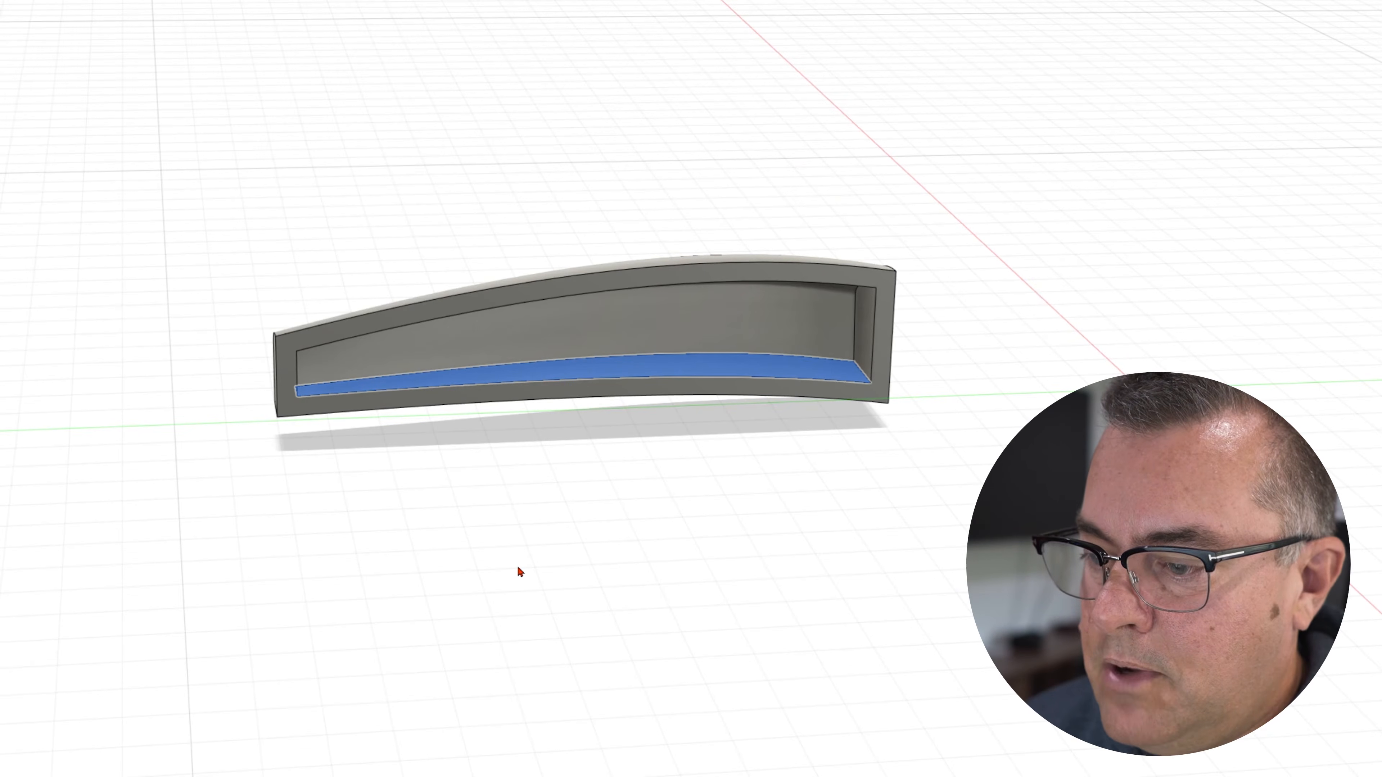
click(759, 553)
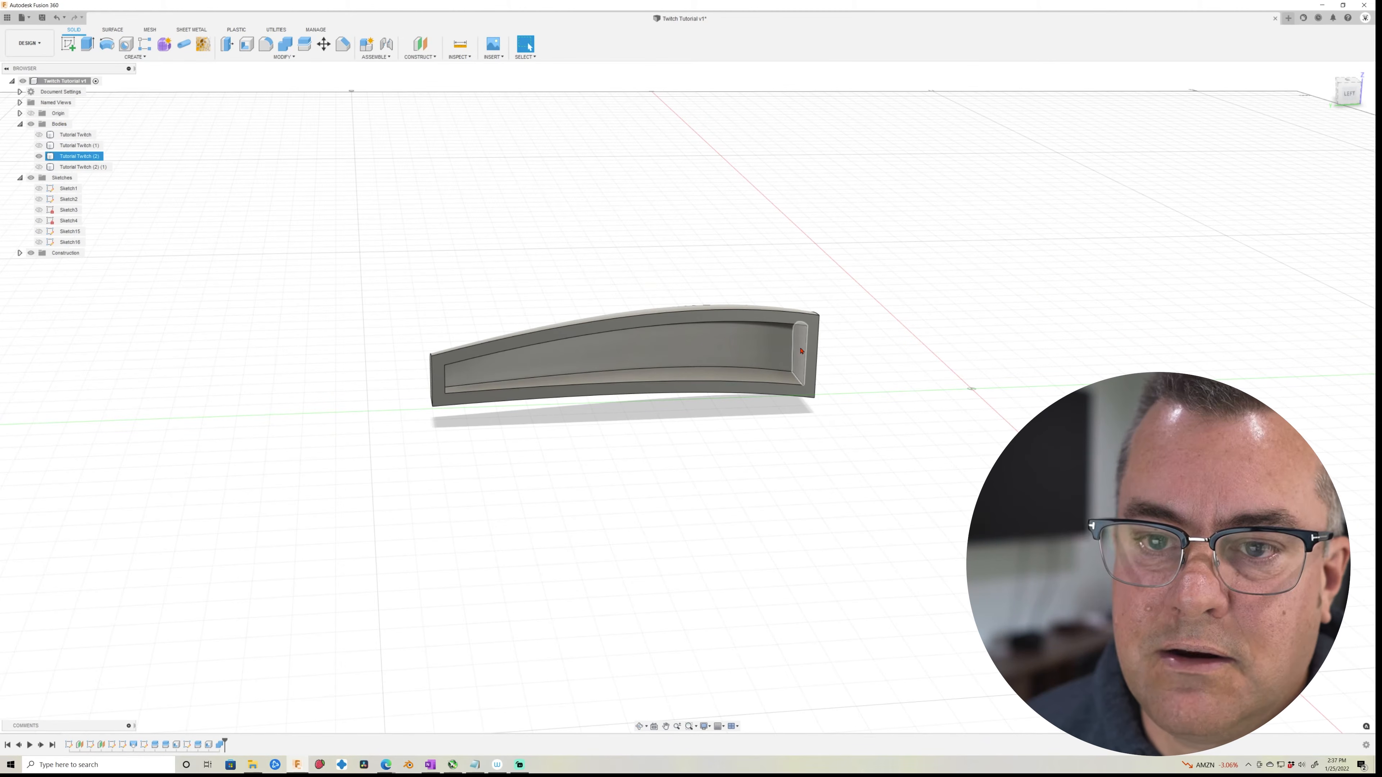
Extrude the inner face of the upper middle body's head-end wall outward about 8.6 mm as a cut, opening that end.
key(e)
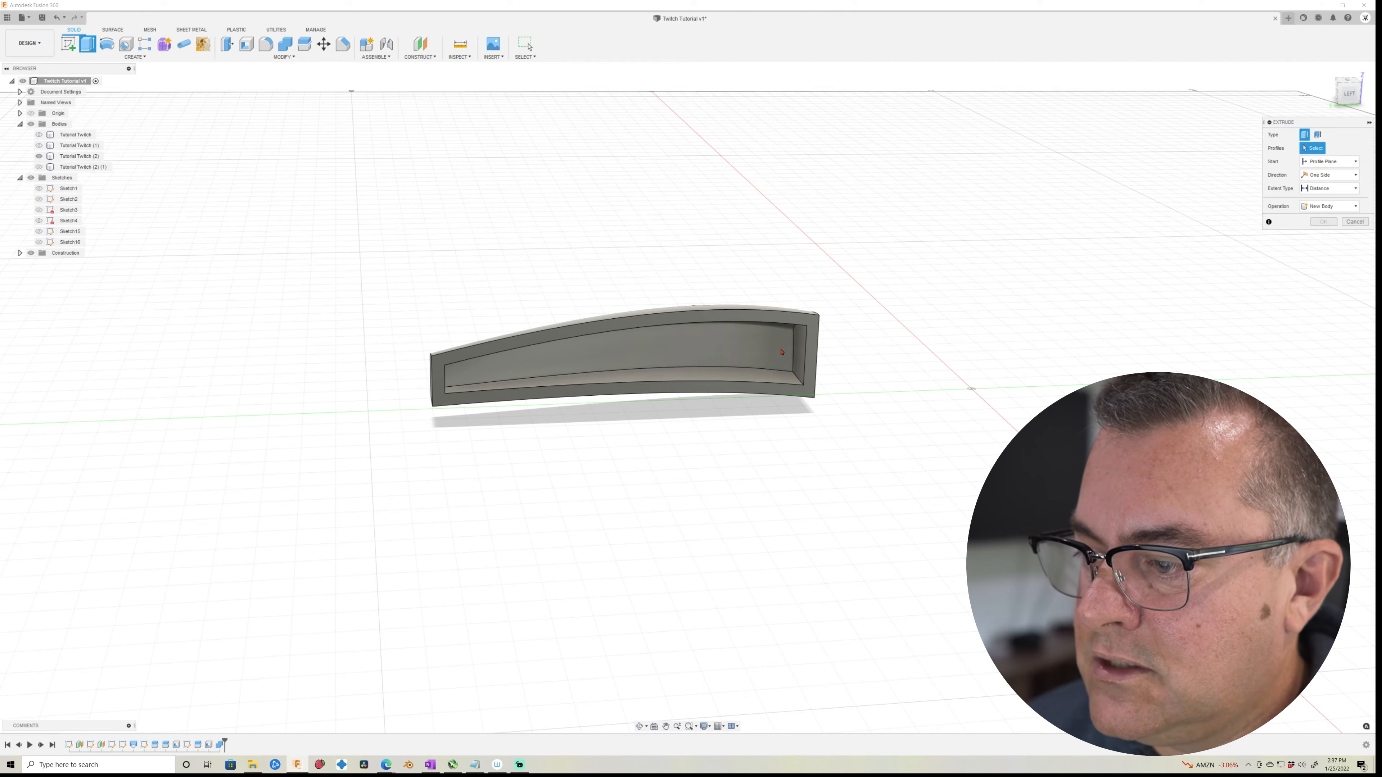
click(799, 350)
drag(788, 346, 857, 343)
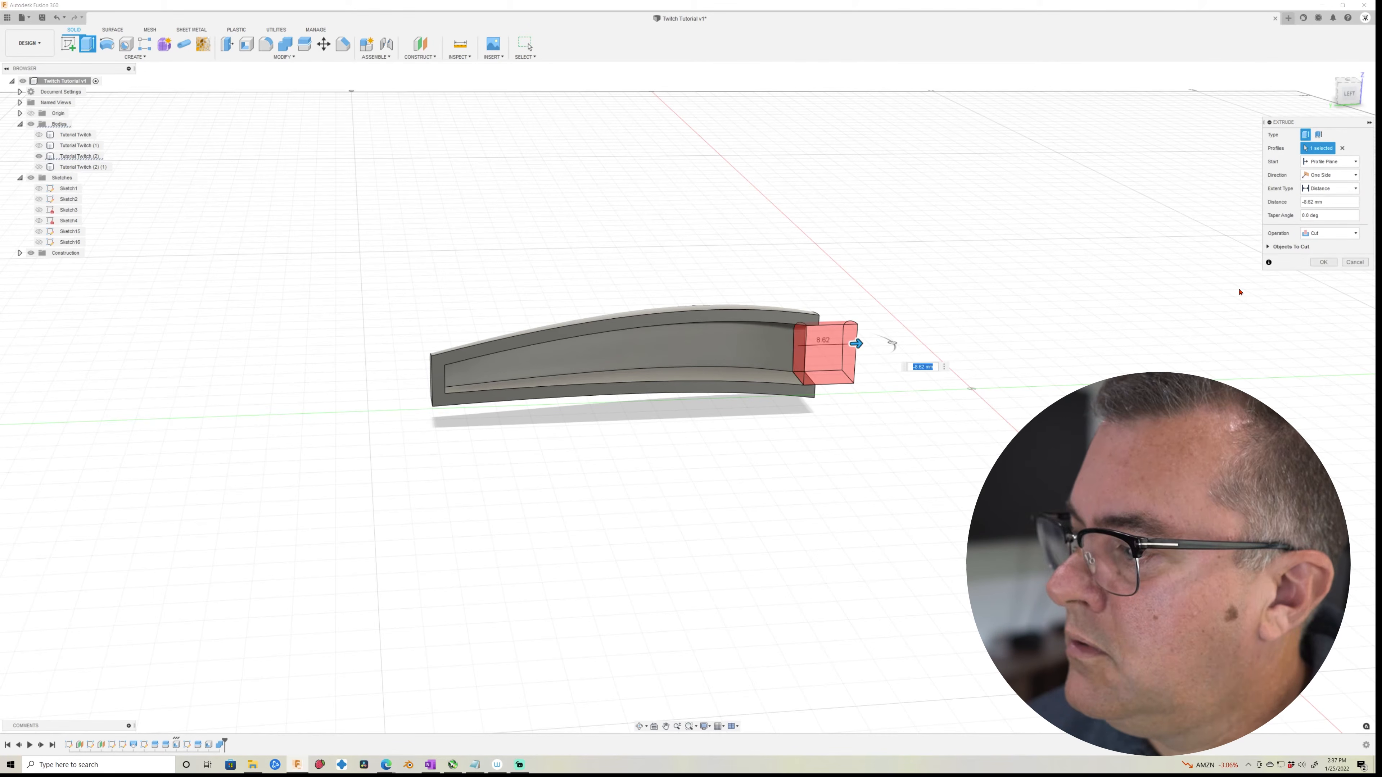
click(1323, 262)
Extrude the inner face of the upper middle body's tail-end wall outward as a cut, beyond the body's end.
shift+middle_drag(678, 549, 540, 472)
click(476, 375)
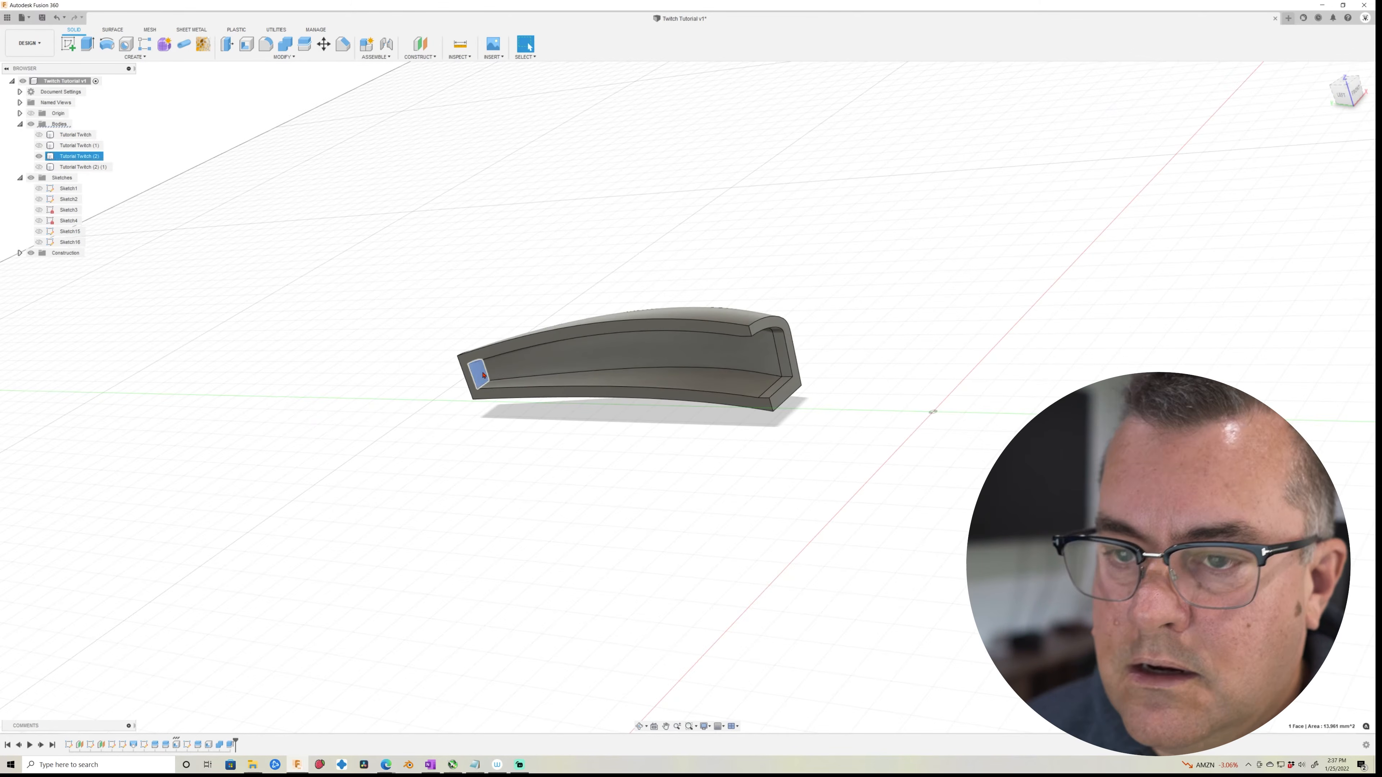
click(87, 45)
drag(486, 372, 435, 370)
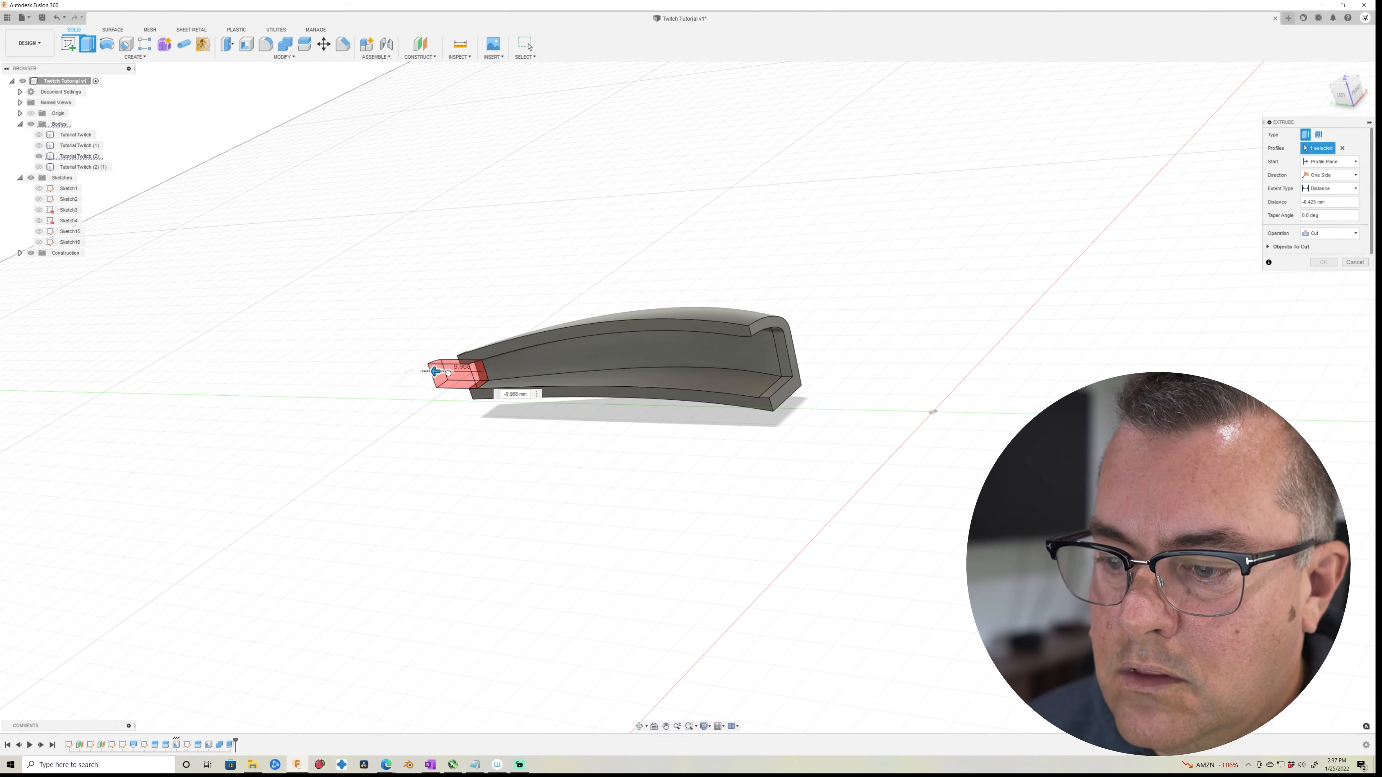
click(1325, 262)
Show the hidden lower middle, head and tail bodies together with the upper middle body in the left view.
shift+middle_drag(626, 499, 635, 464)
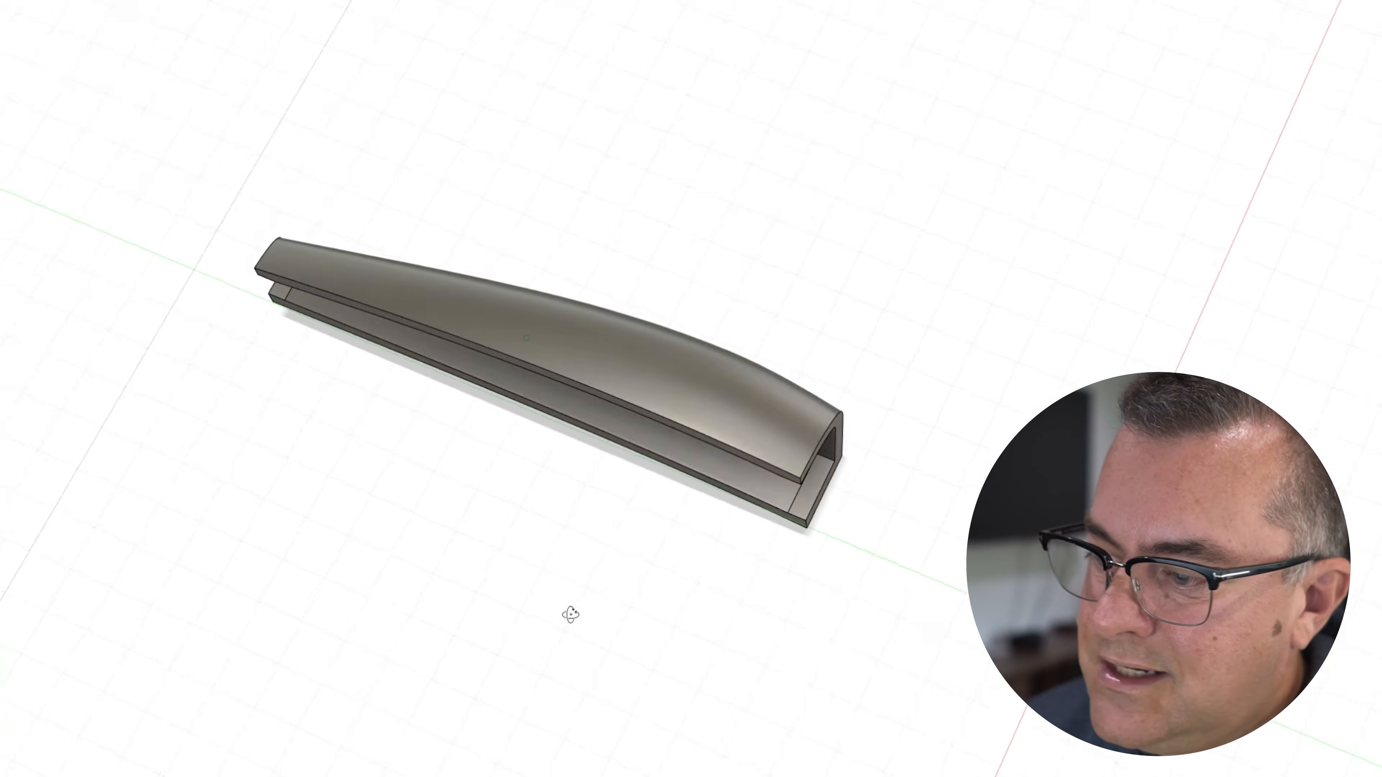
shift+middle_drag(590, 526, 632, 549)
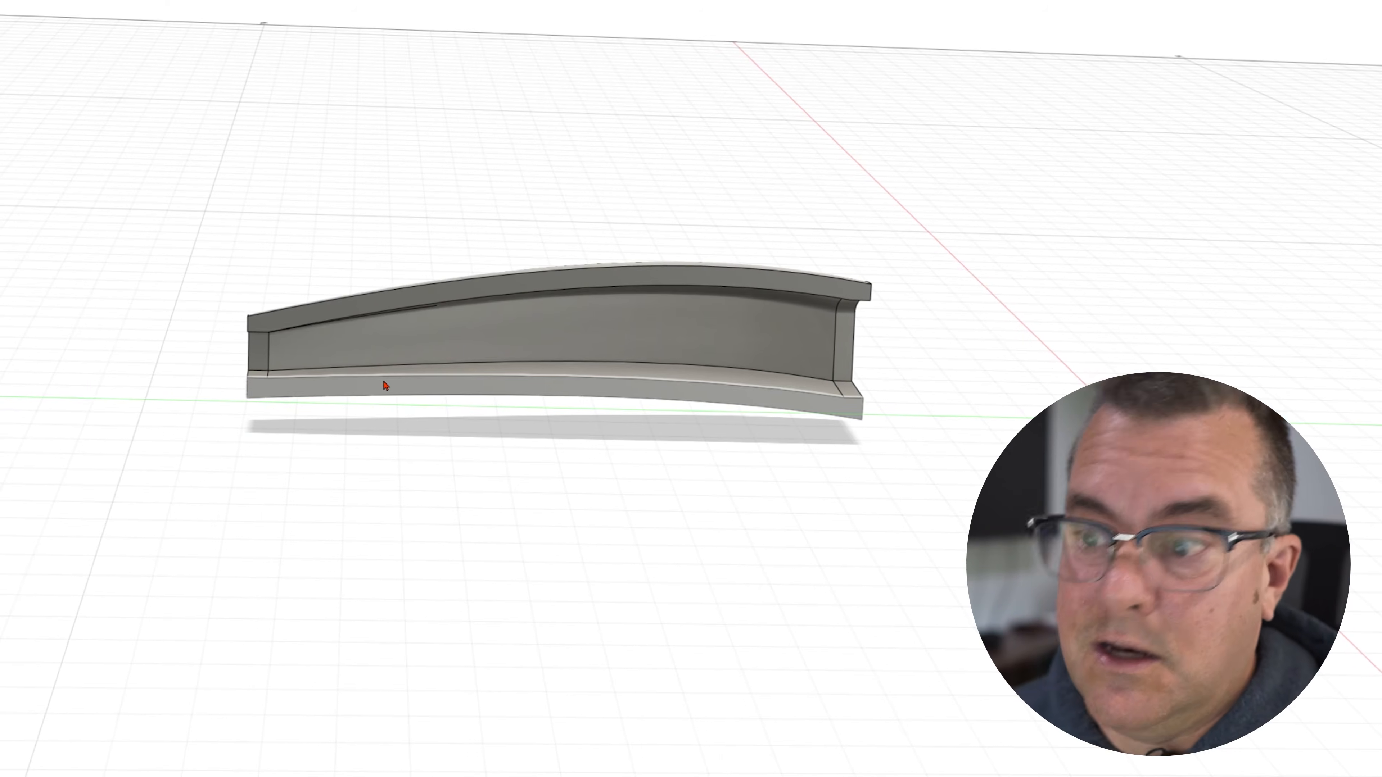
shift+middle_drag(385, 378, 1130, 364)
shift+middle_drag(554, 544, 511, 485)
click(1347, 90)
click(38, 145)
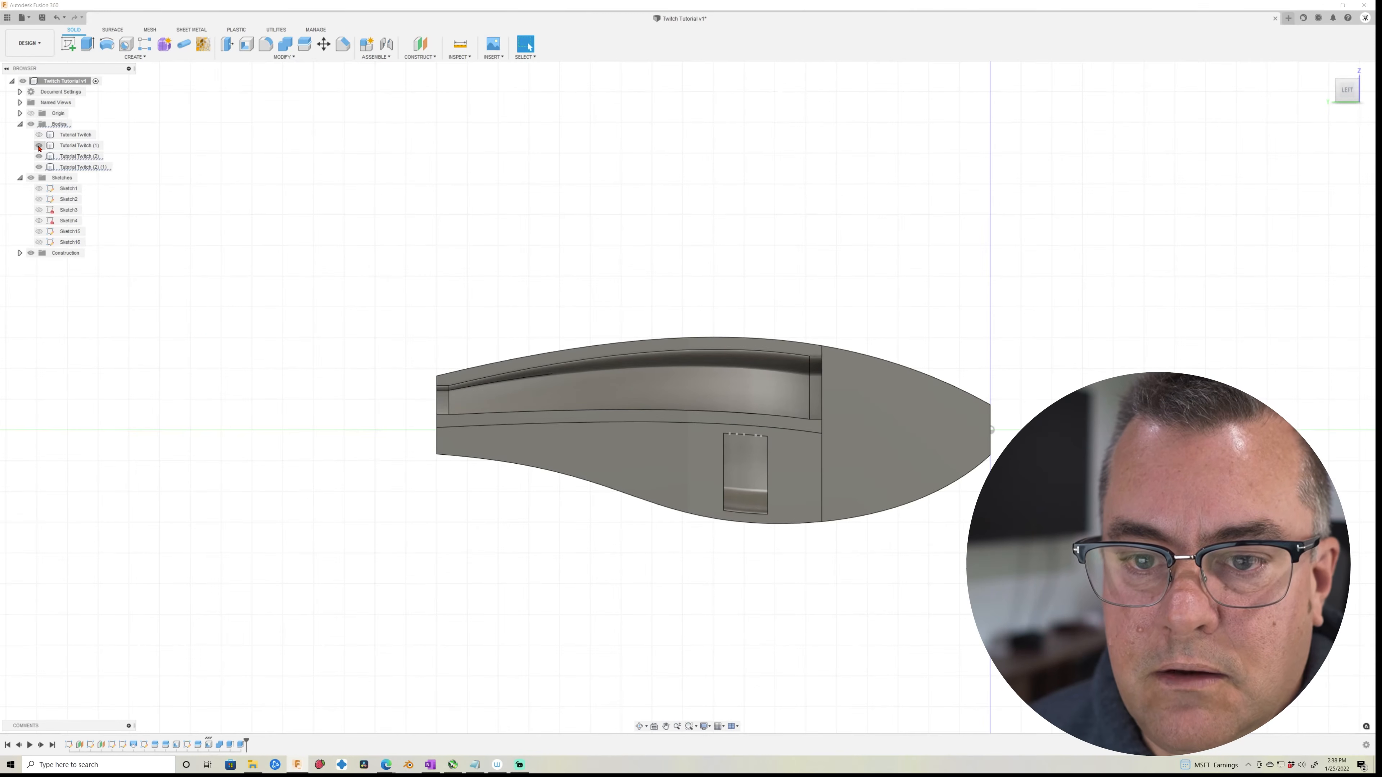
click(39, 135)
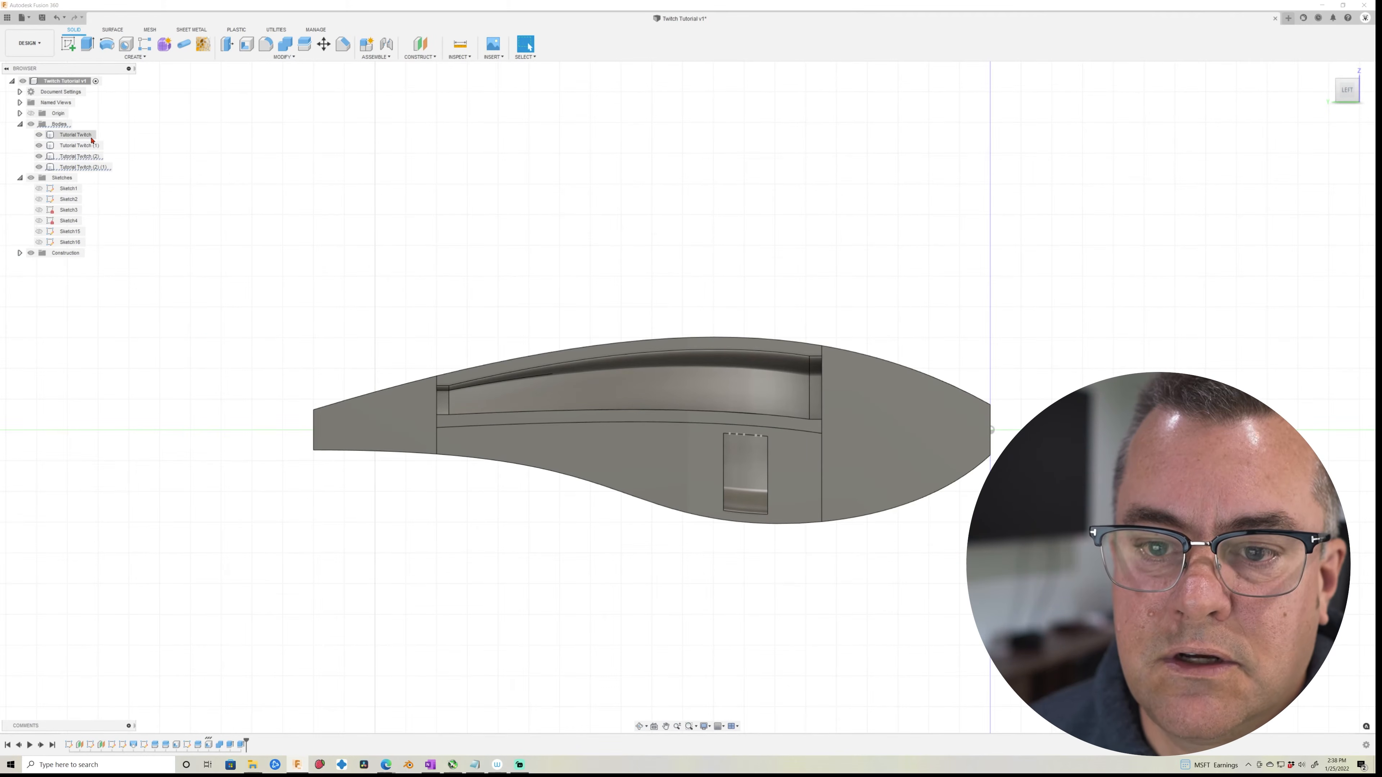
Combine the tail body with the head, upper middle and lower middle bodies, using the Join operation.
click(74, 135)
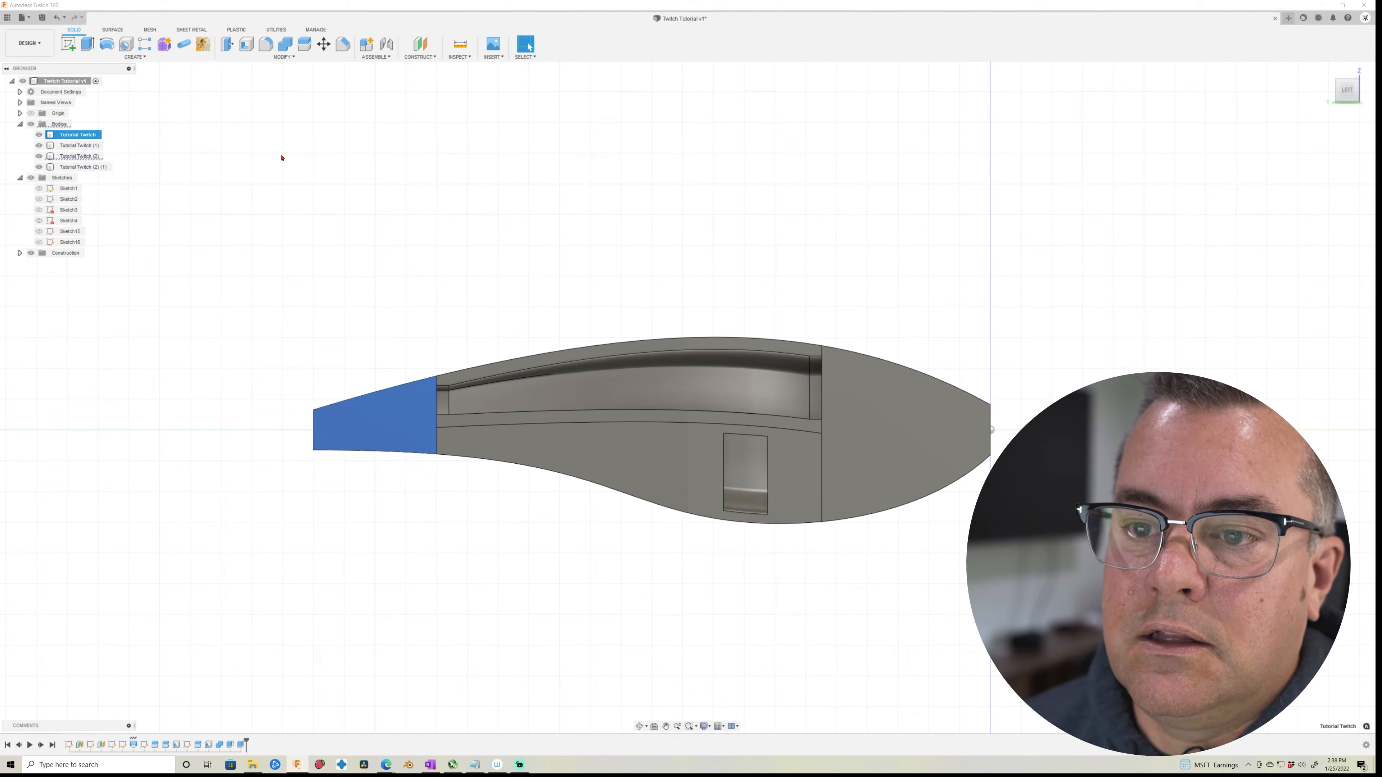
click(285, 44)
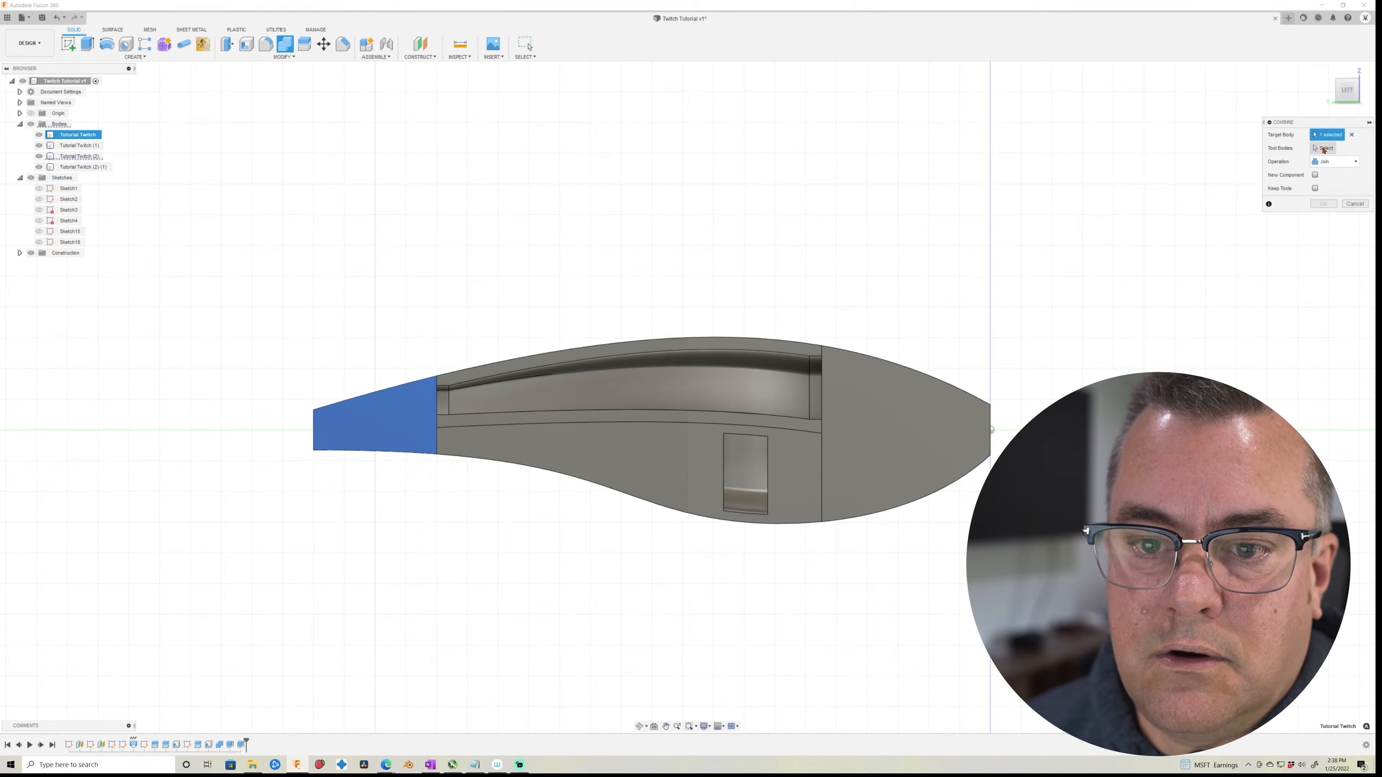
click(79, 145)
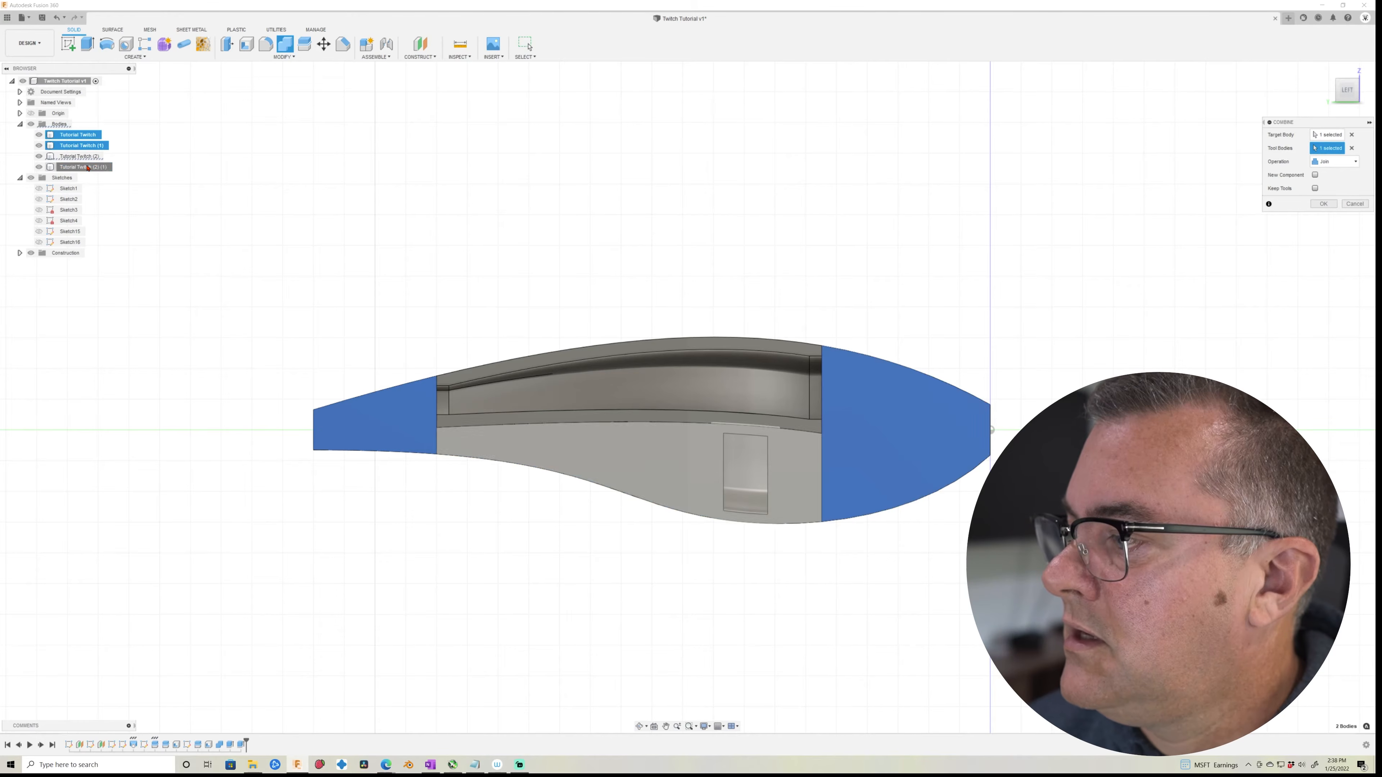
shift+click(87, 167)
click(1316, 205)
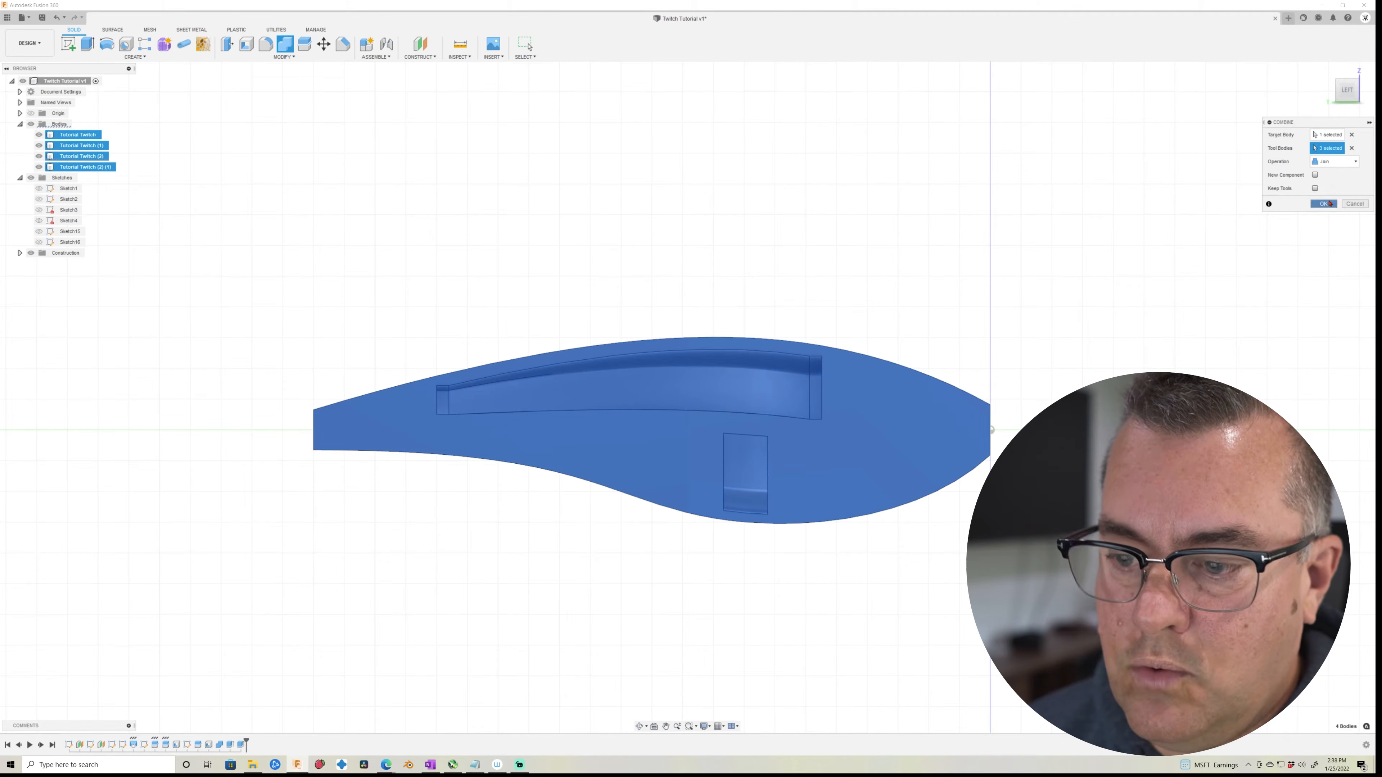
Examine the joined lure half's two cavities, temporarily showing the sketch with the splitting lines and circle over it.
shift+middle_drag(552, 608, 523, 606)
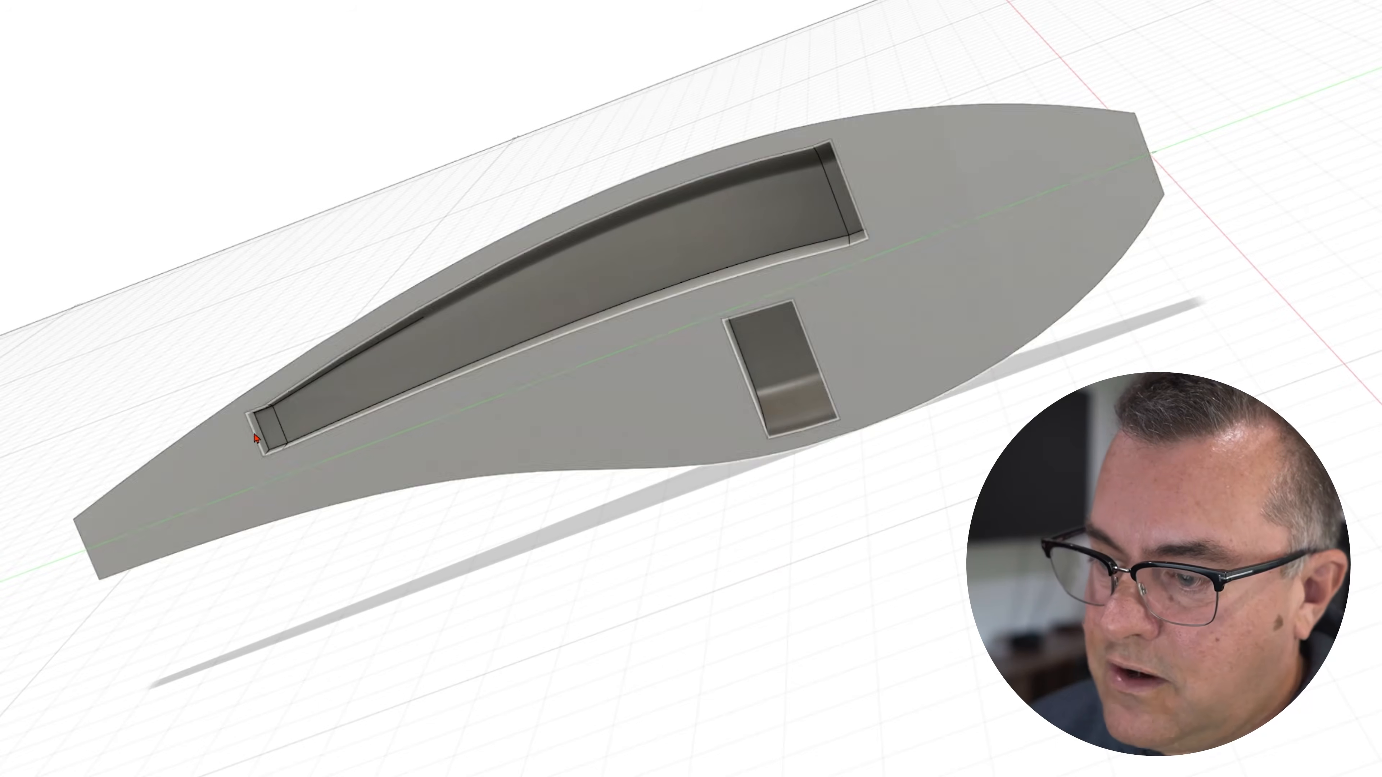
shift+middle_drag(456, 577, 579, 615)
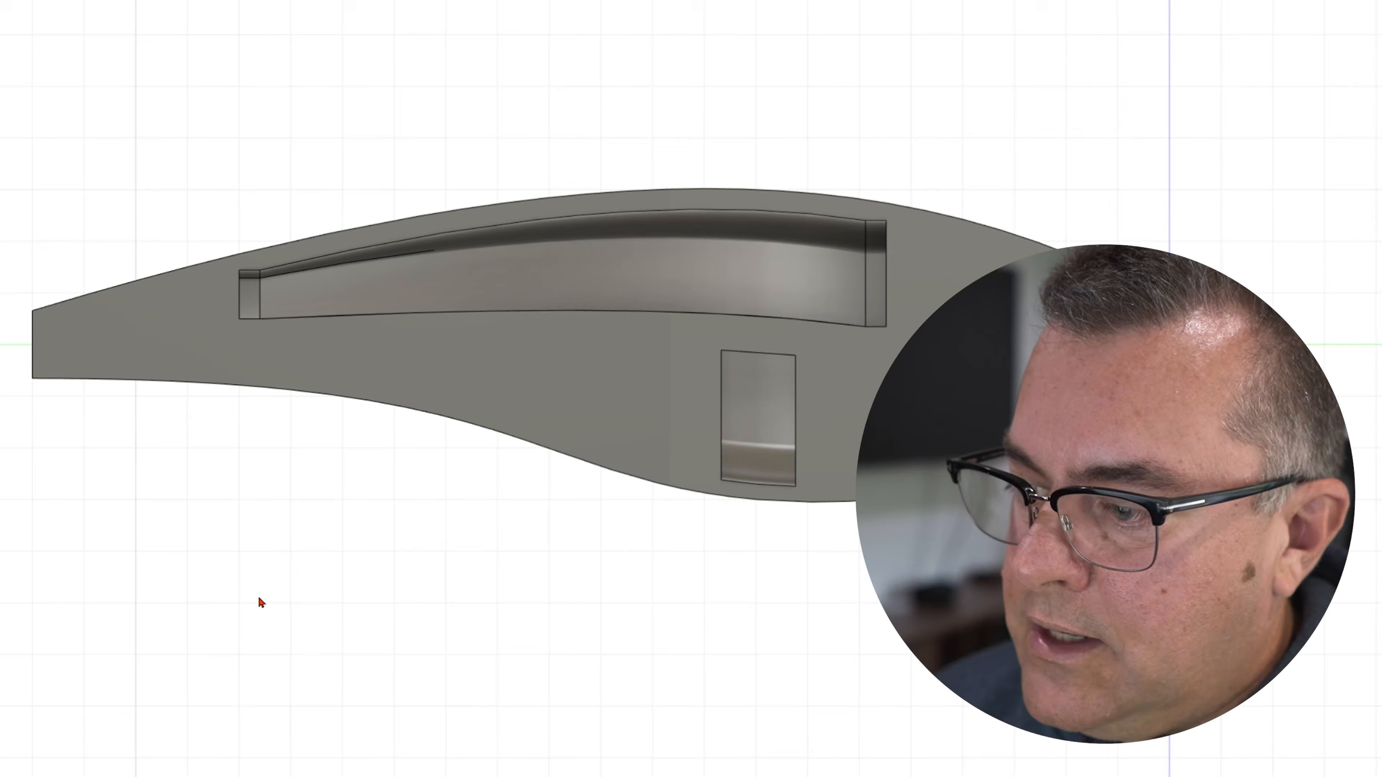
middle_drag(760, 598, 737, 467)
shift+middle_drag(709, 394, 571, 608)
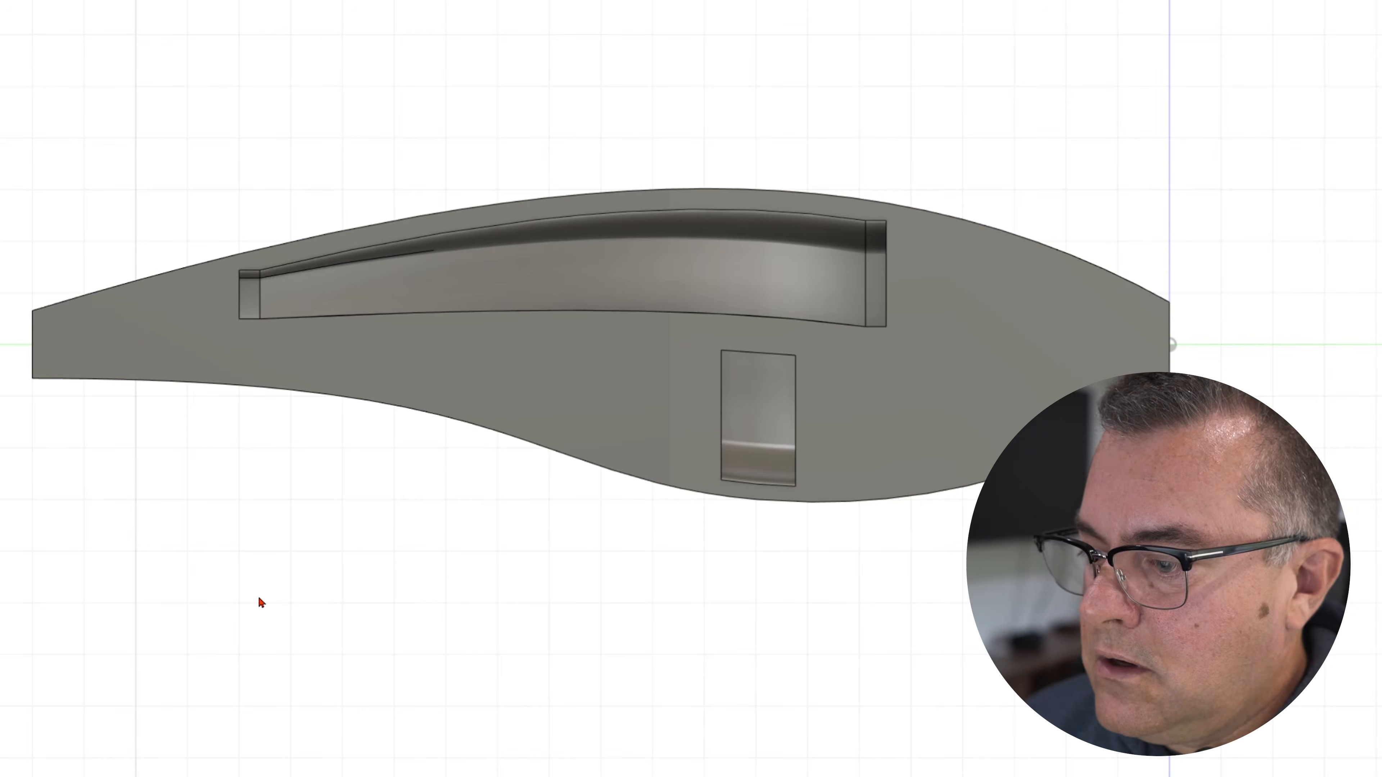
shift+middle_drag(922, 445, 716, 455)
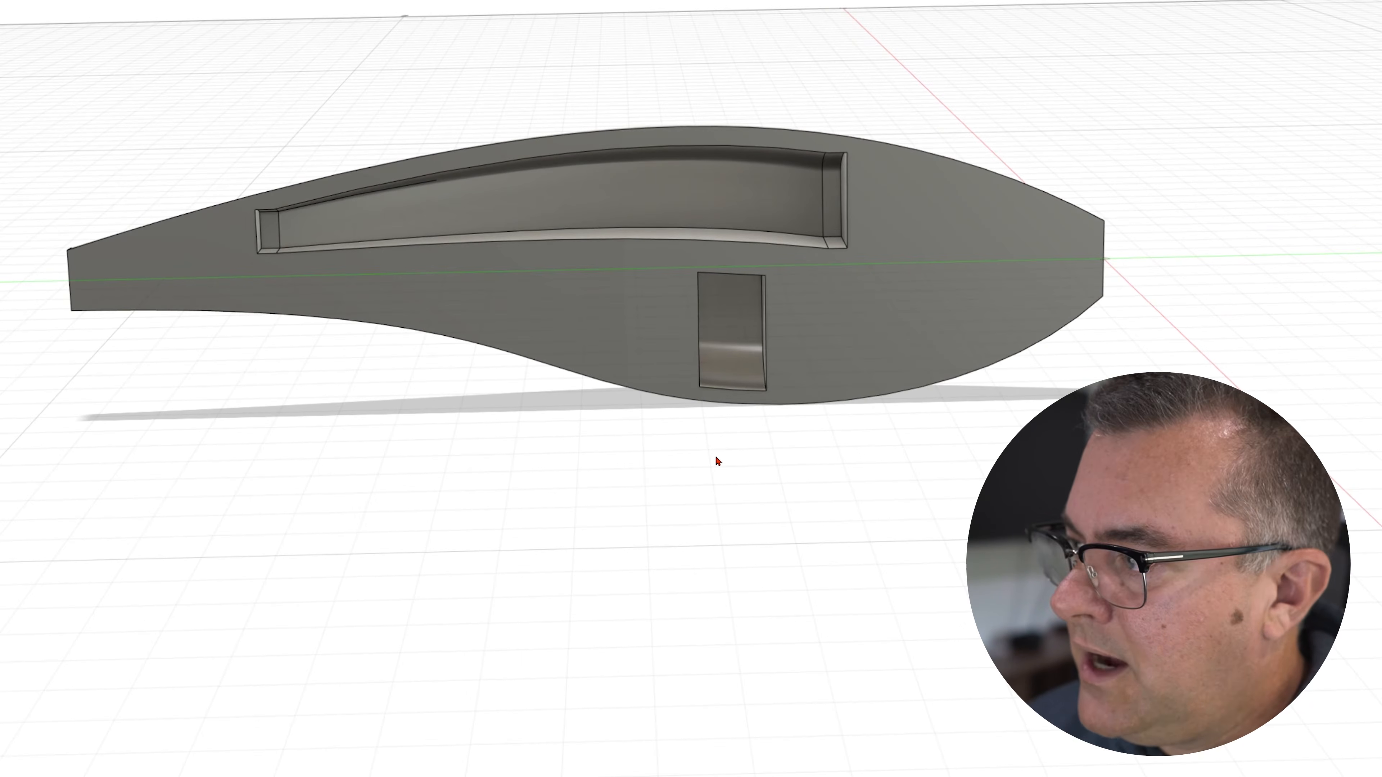
click(1376, 164)
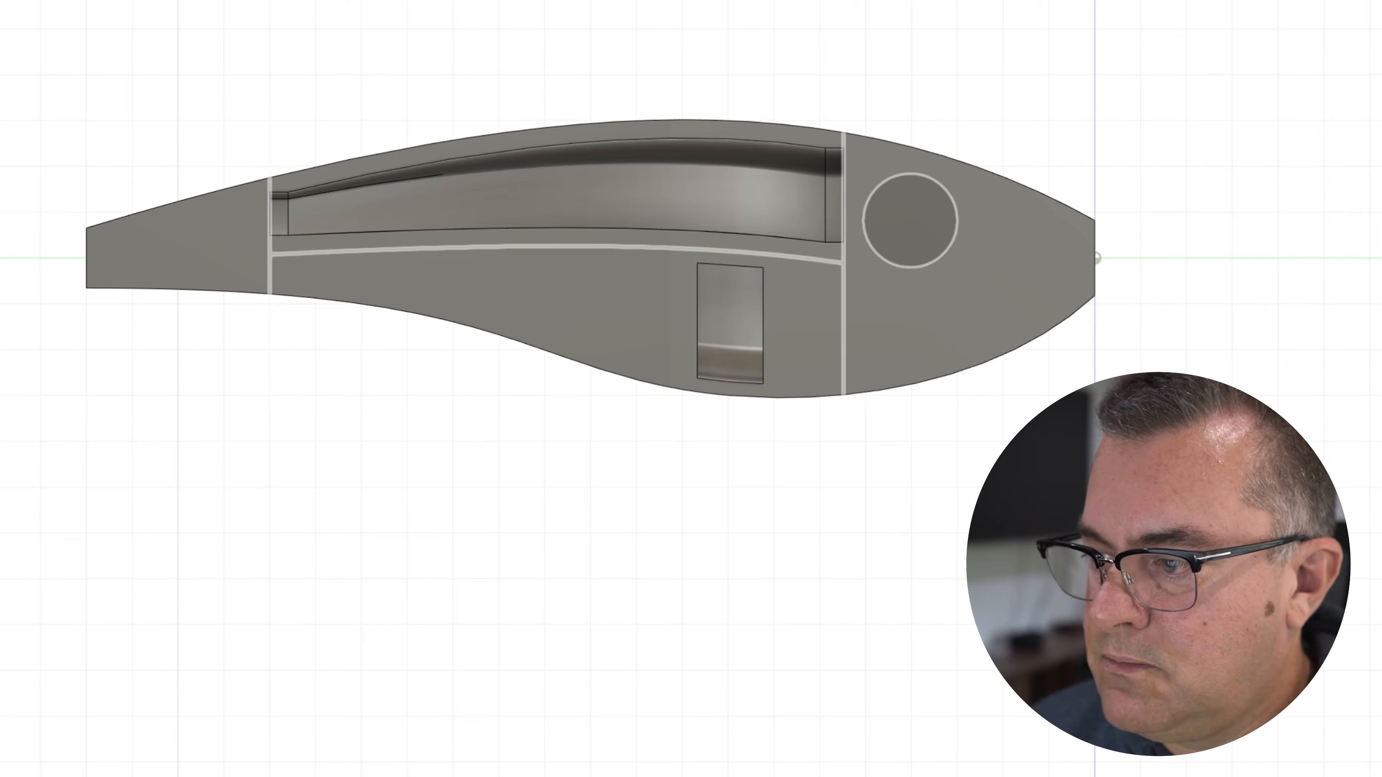
click(1, 229)
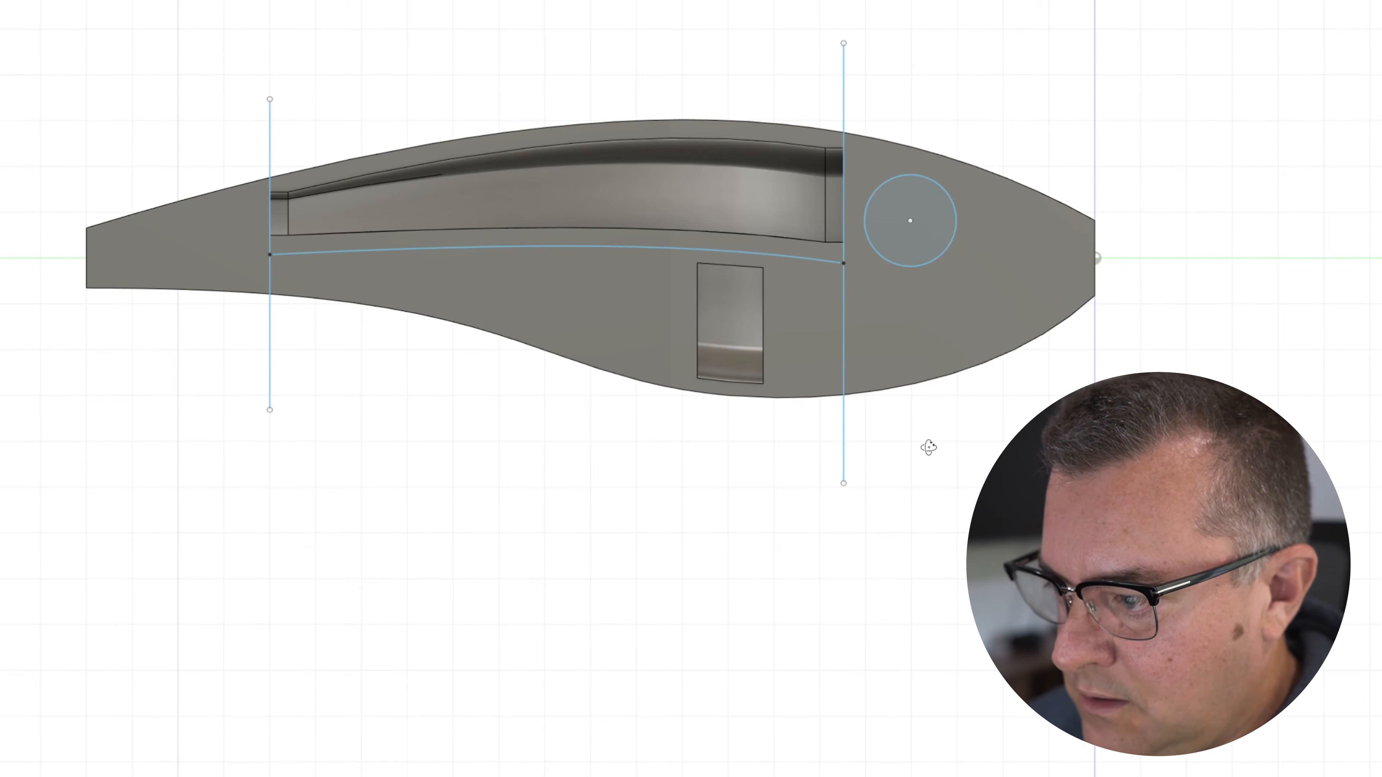
shift+middle_drag(925, 448, 926, 473)
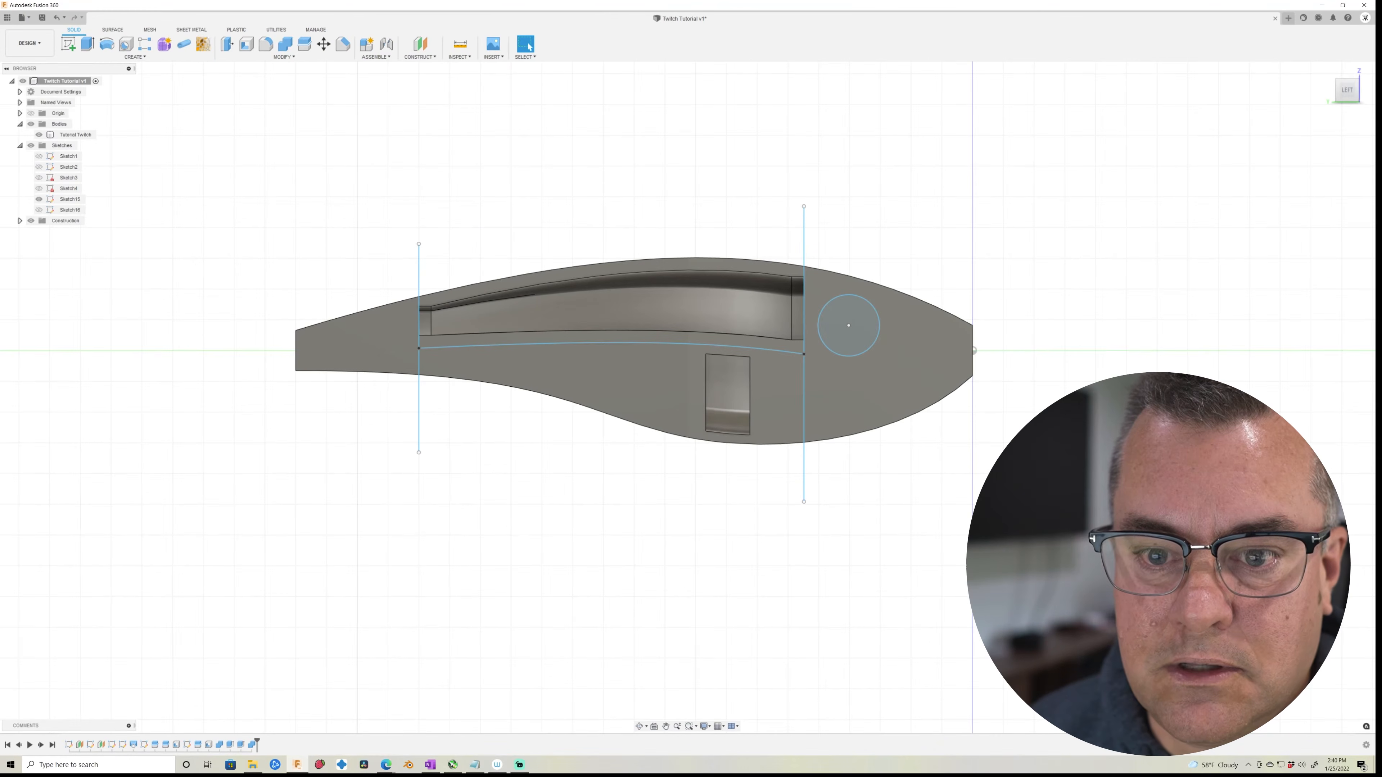
click(39, 199)
Start a sketch on the lure half's flat face and draw a six-sided circumscribed polygon with a 2.5 mm radius near the tail.
click(68, 44)
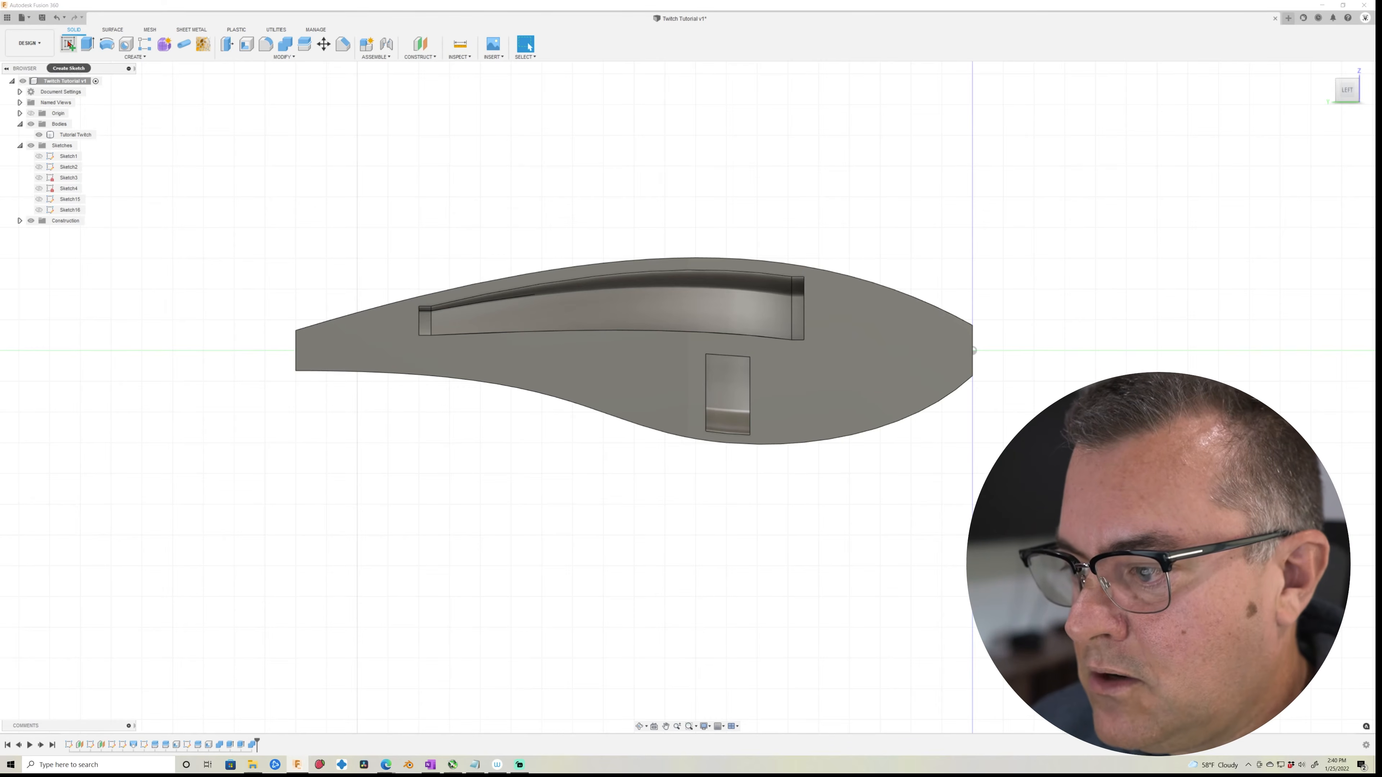
click(809, 396)
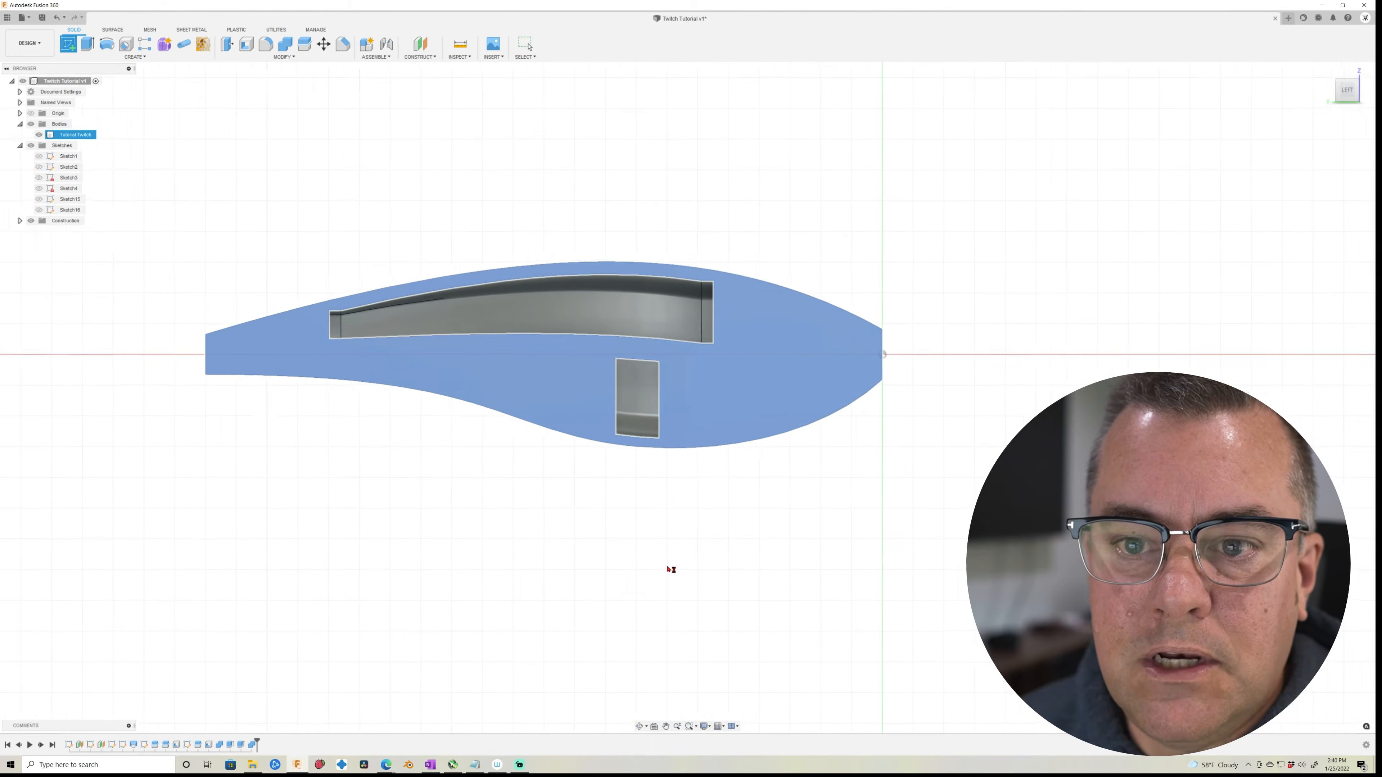
click(136, 56)
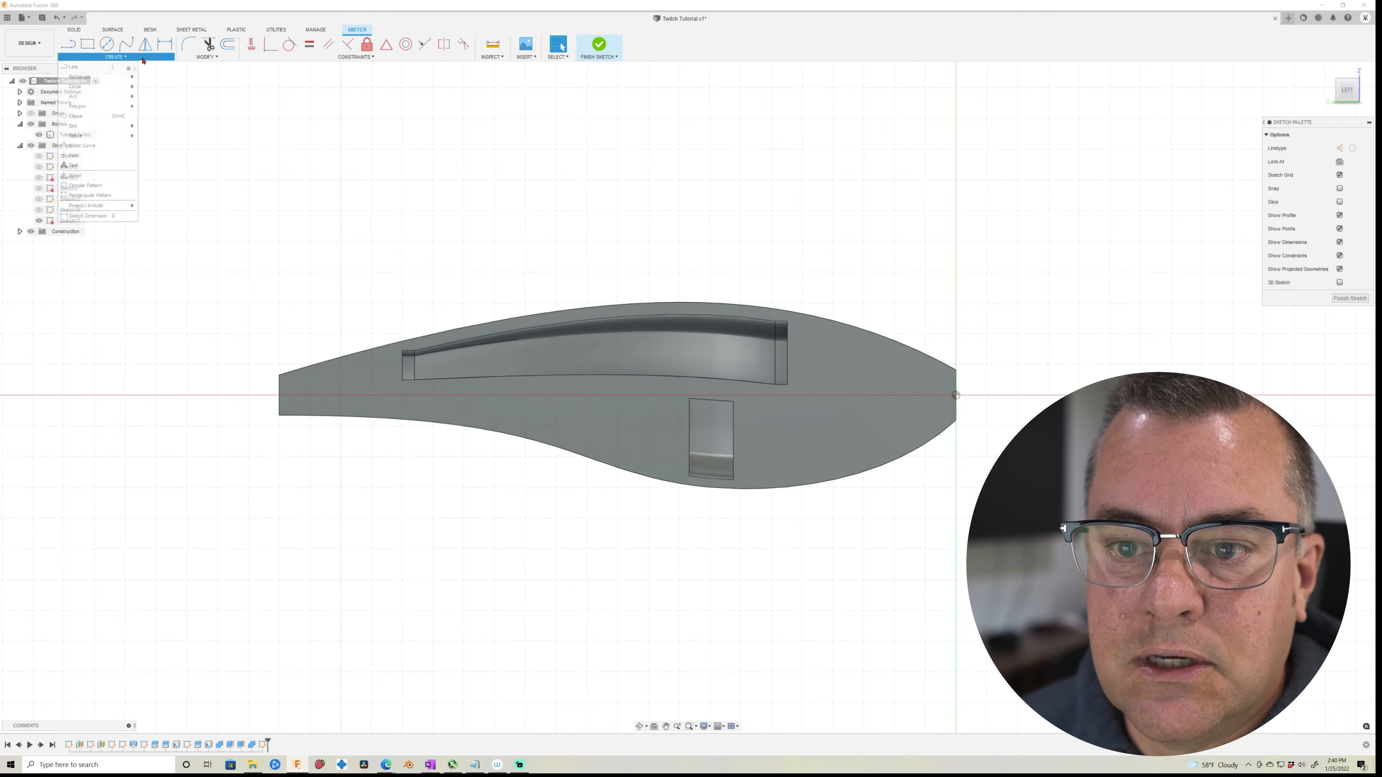
mouse_move(131, 107)
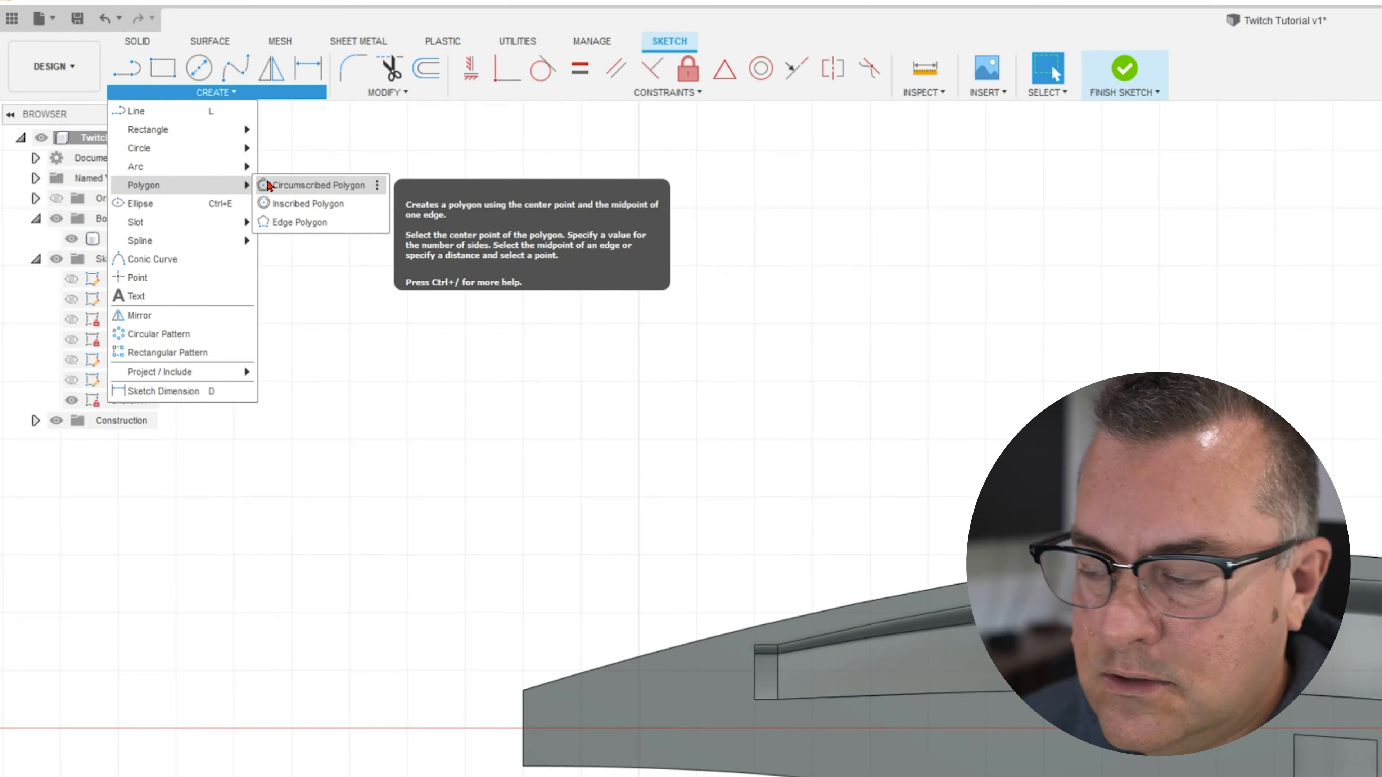
click(269, 185)
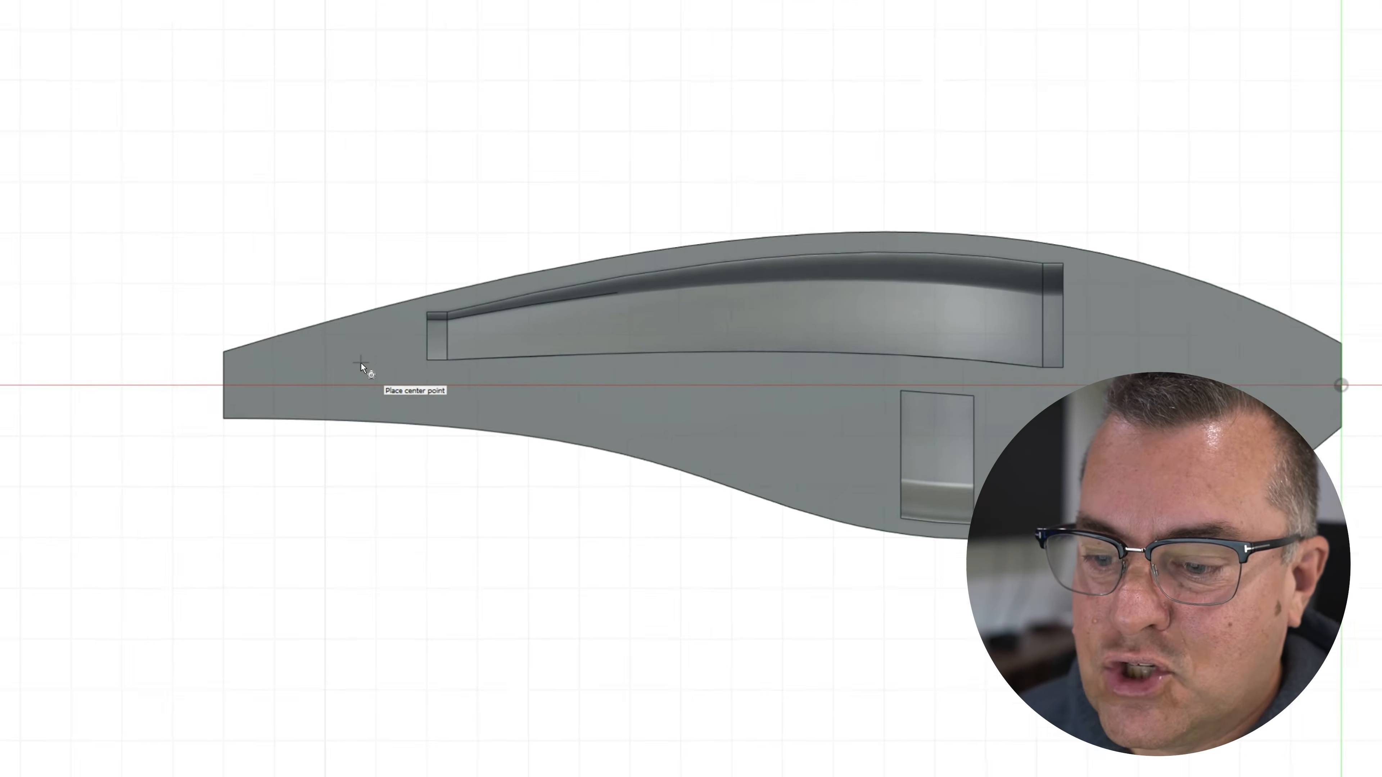
click(330, 330)
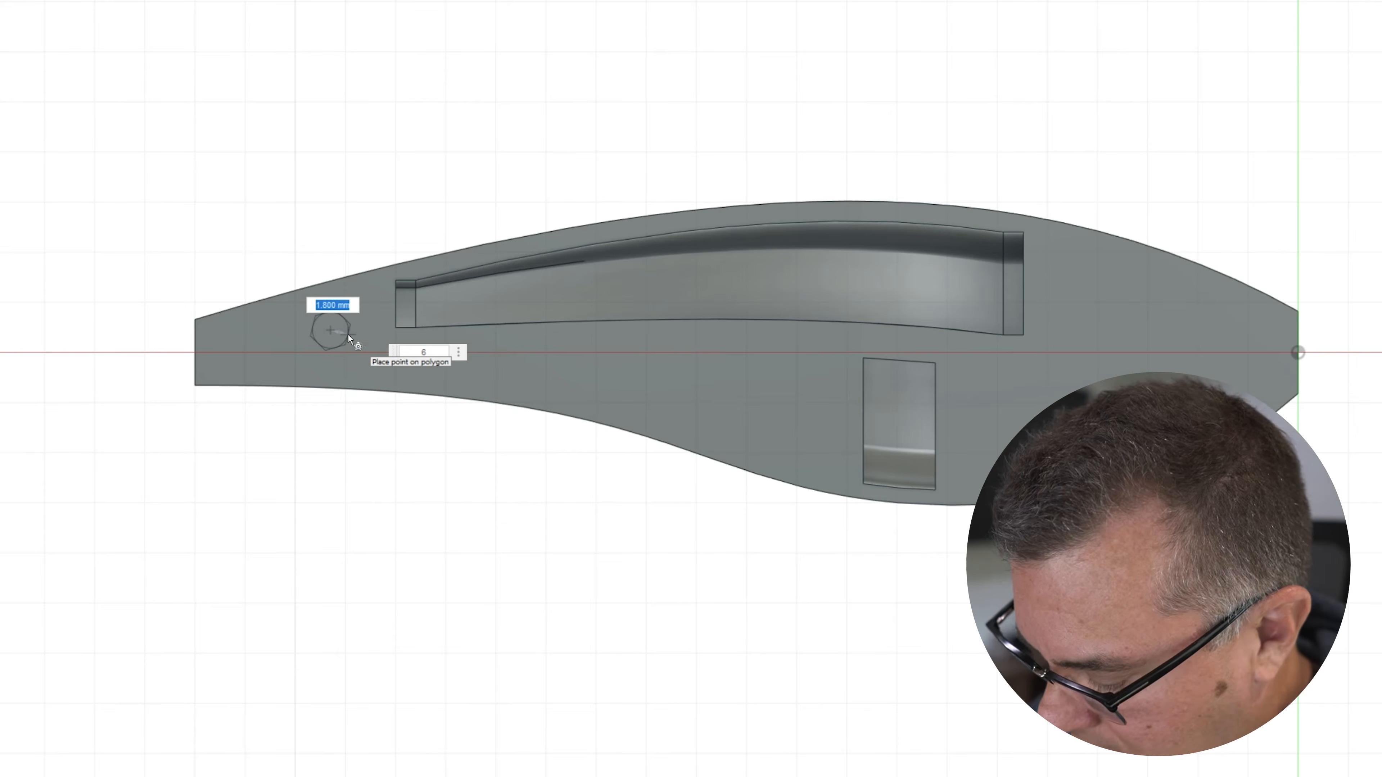
text(2.)
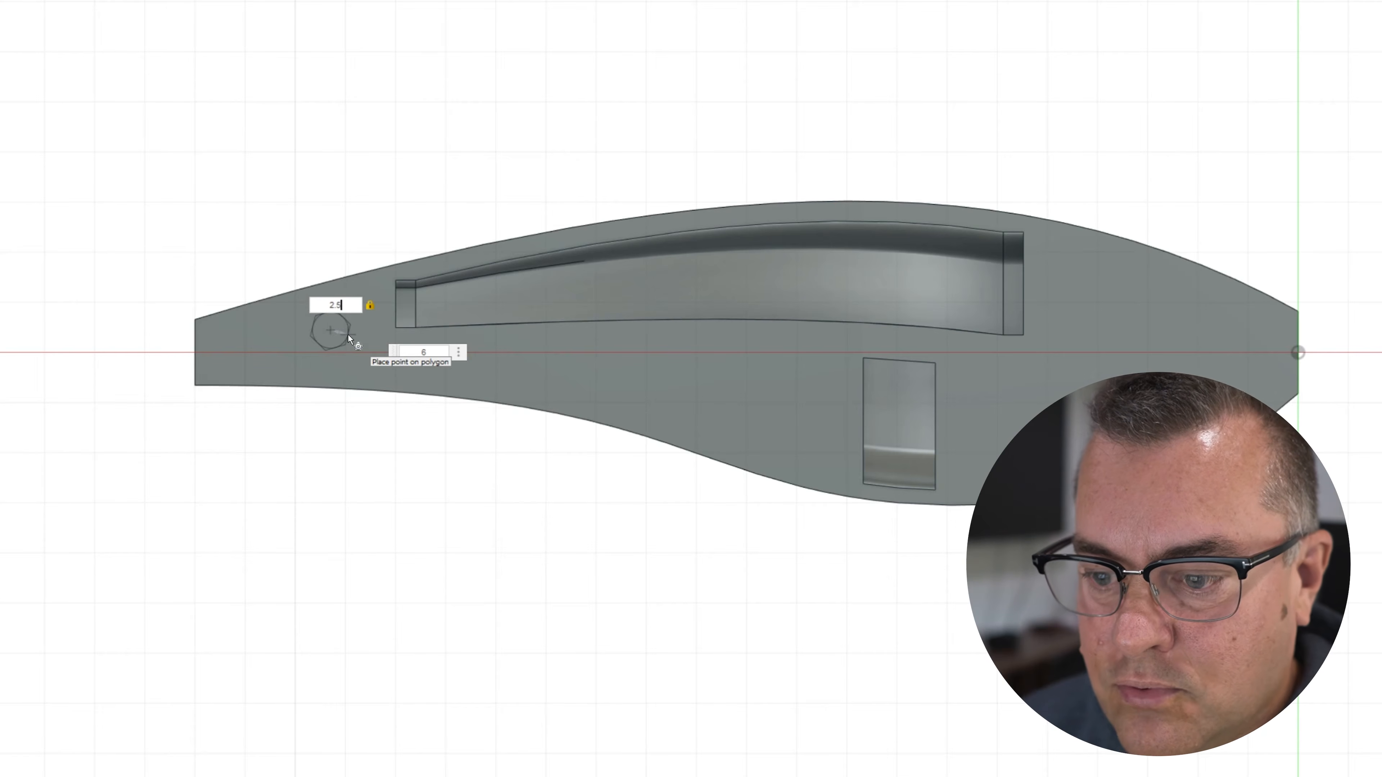
text(5)
key(Return)
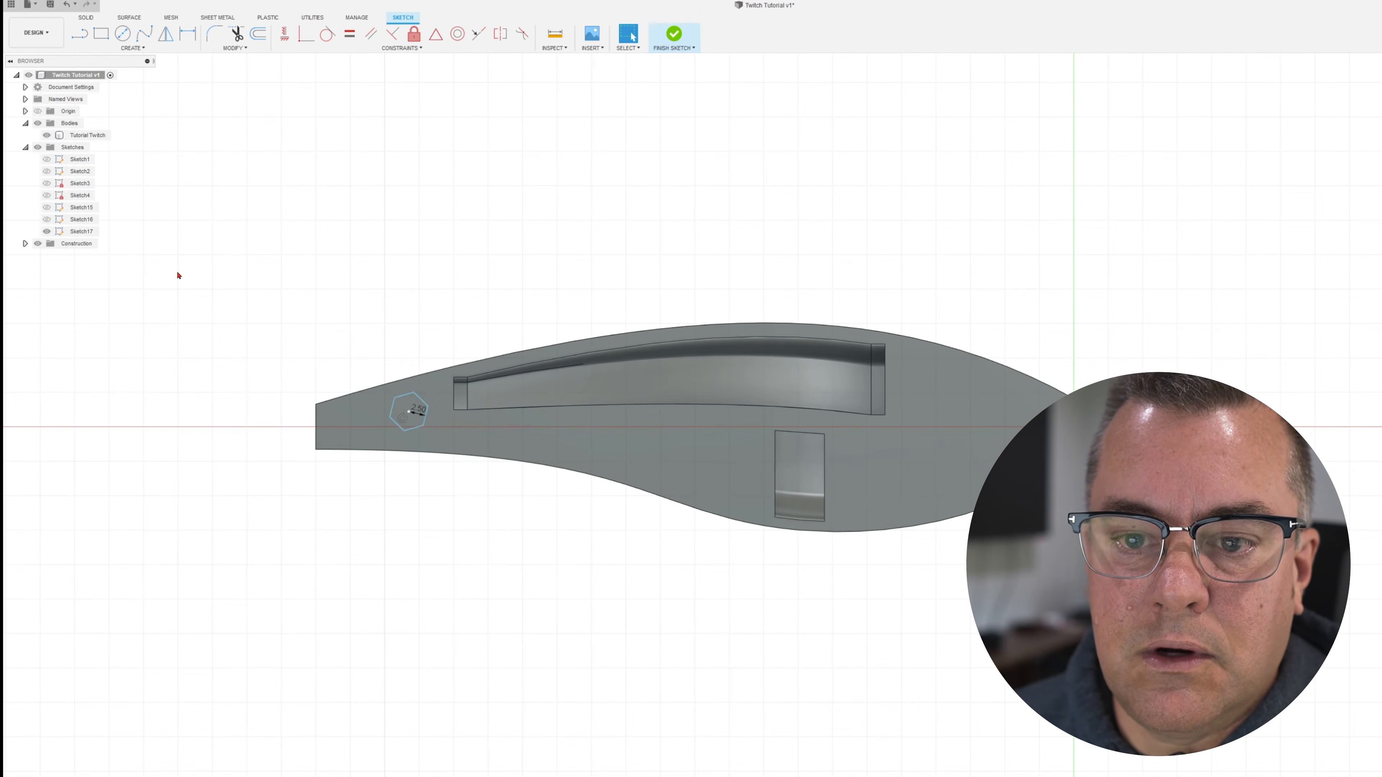
Draw a second six-sided circumscribed polygon with a 3.5 mm radius below the upper cavity, on the tail side of the lower pocket.
click(133, 47)
mouse_move(139, 102)
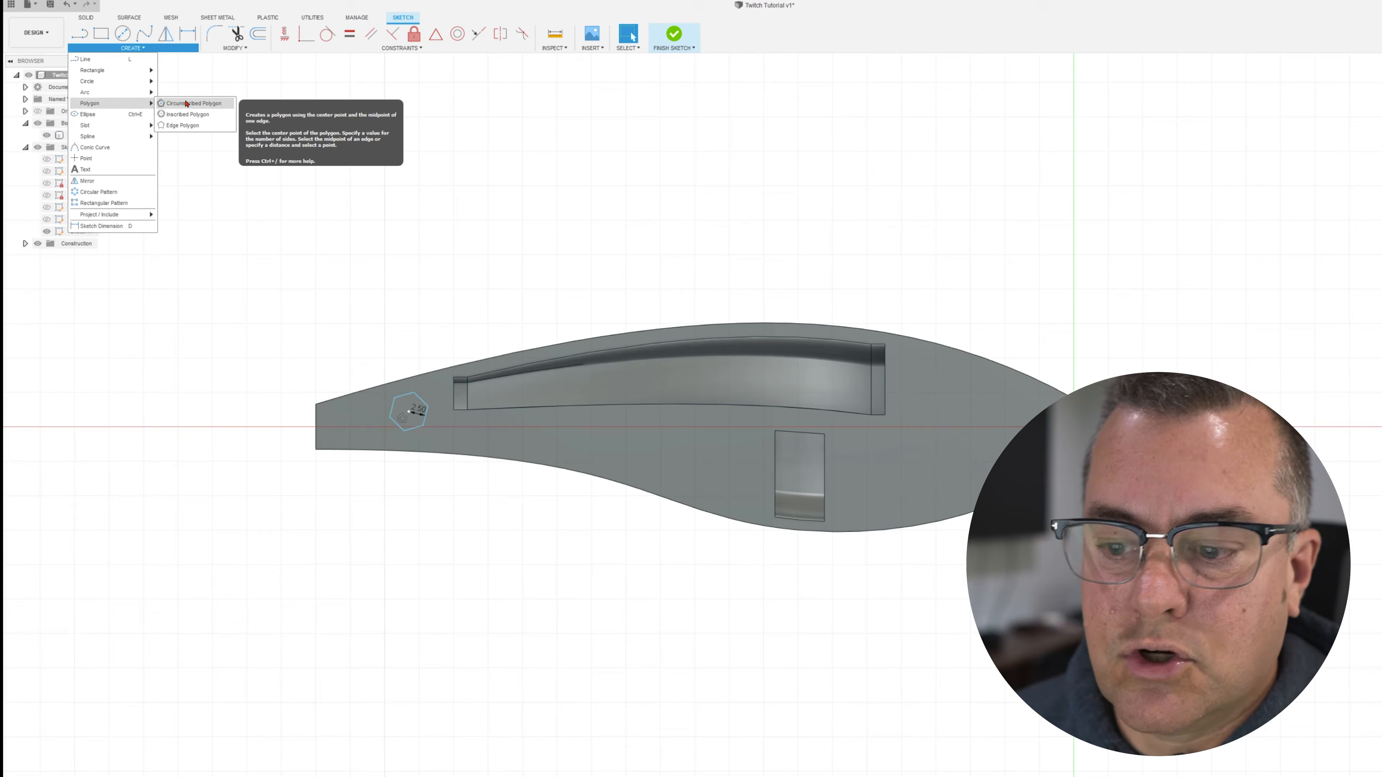
click(187, 103)
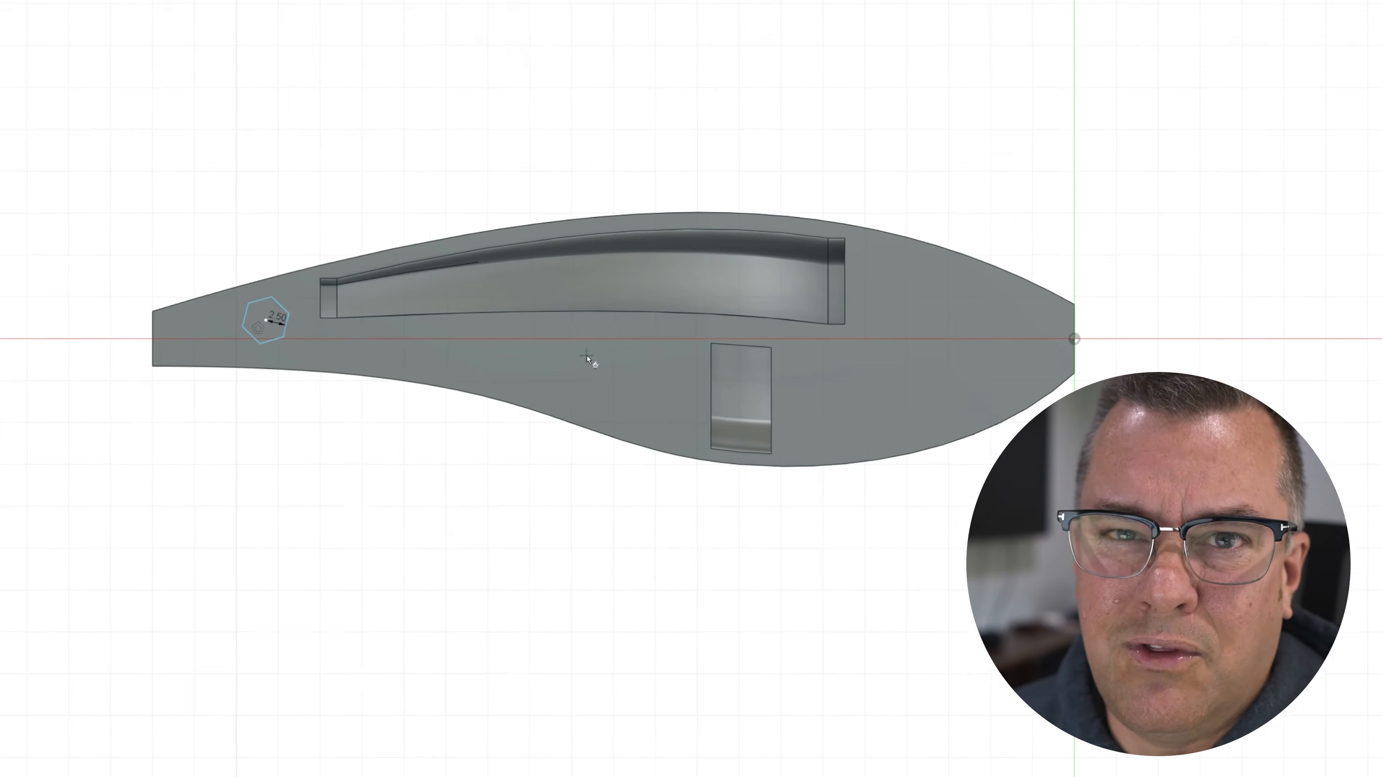
click(673, 439)
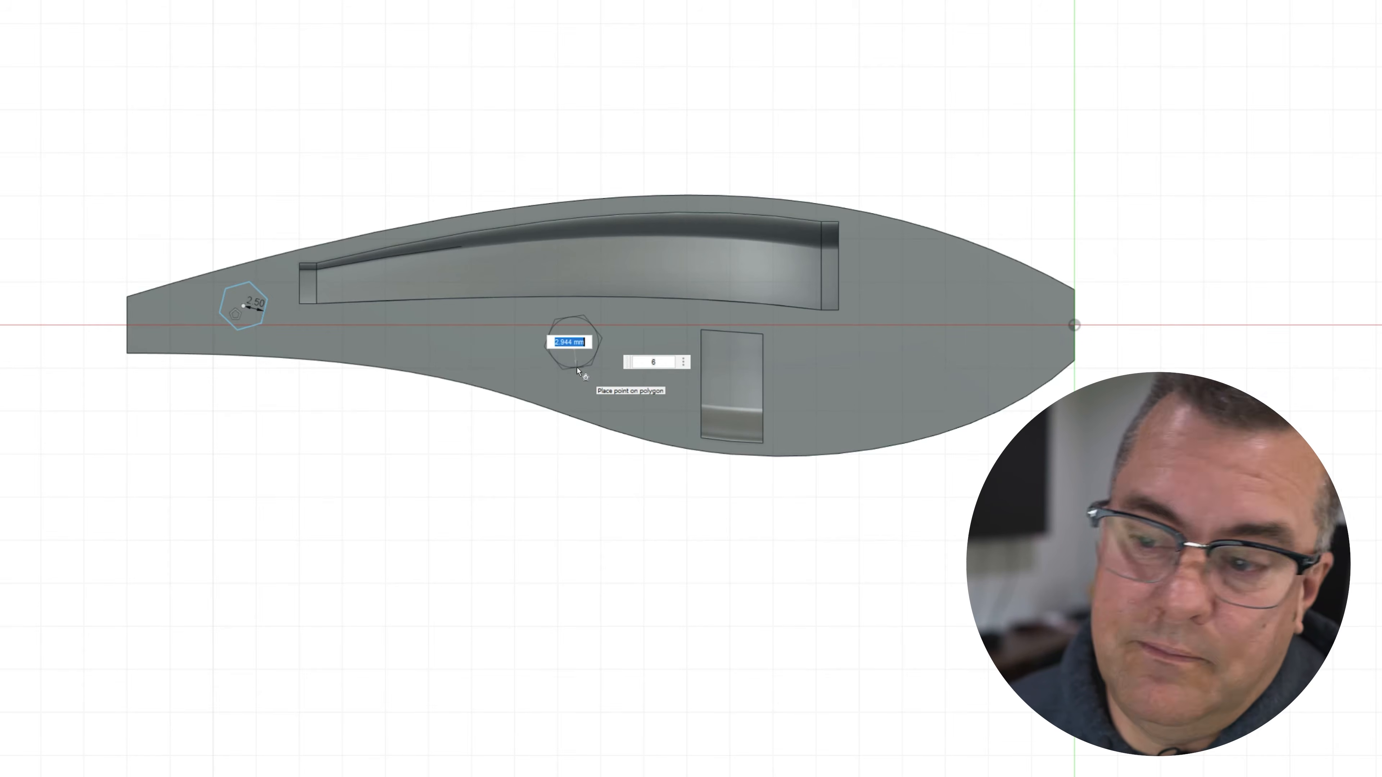
text(3)
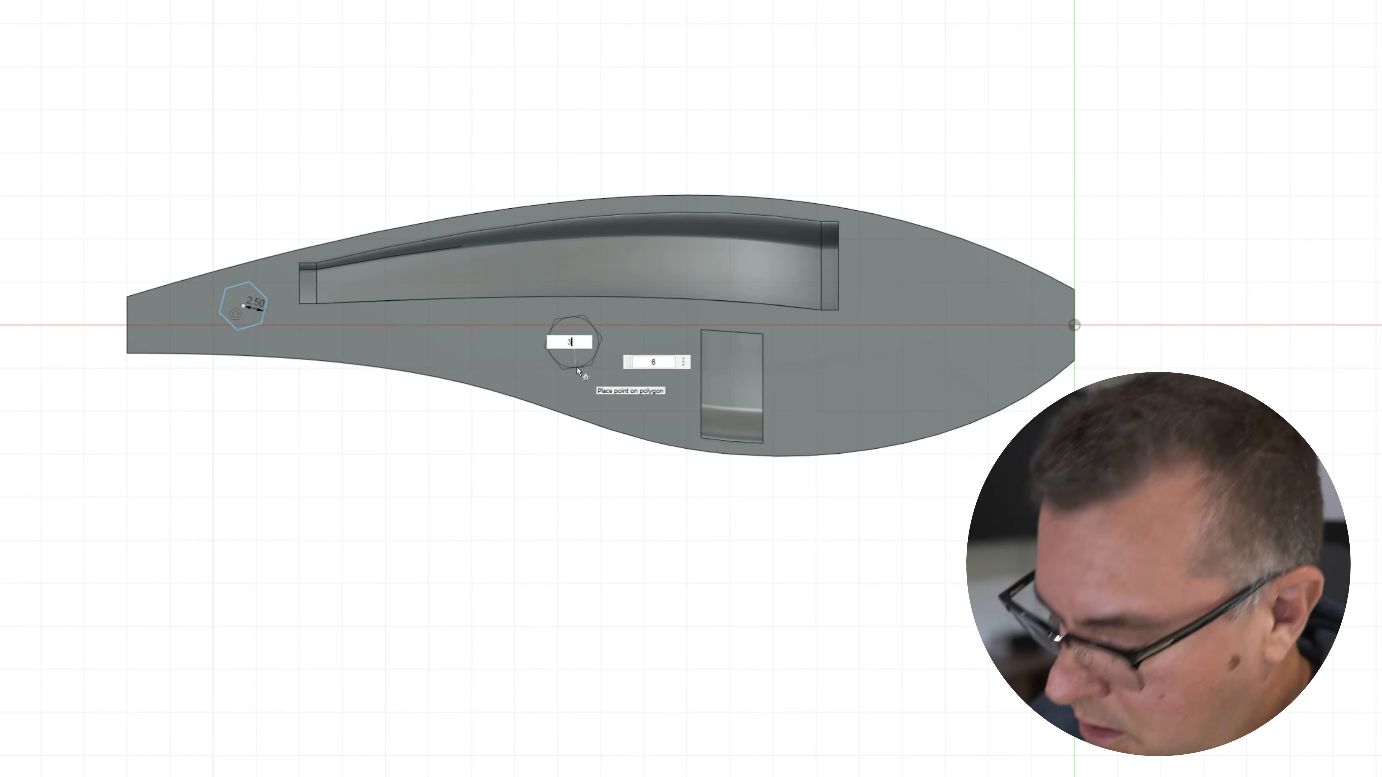
text(.5)
key(Return)
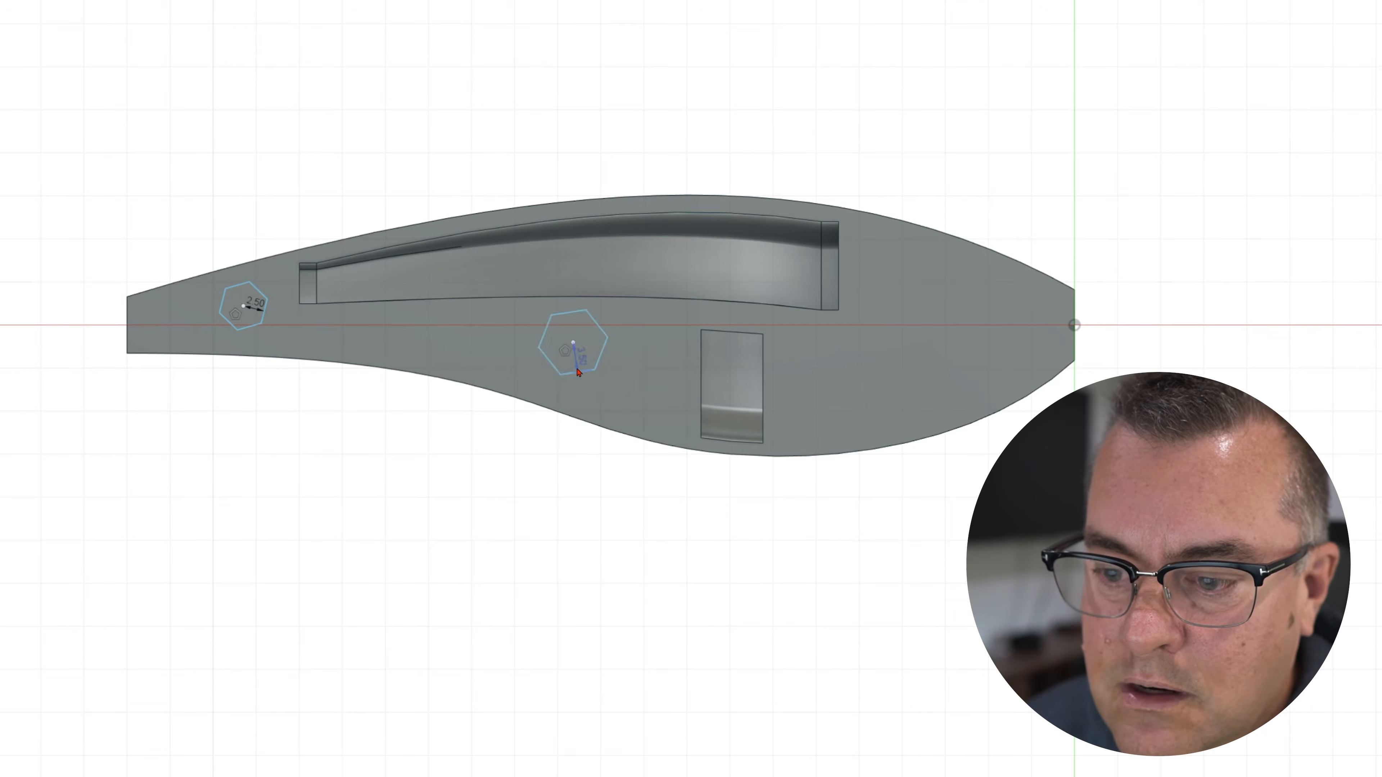
Set the tail polygon's radius dimension to 3.5 mm.
double_click(254, 303)
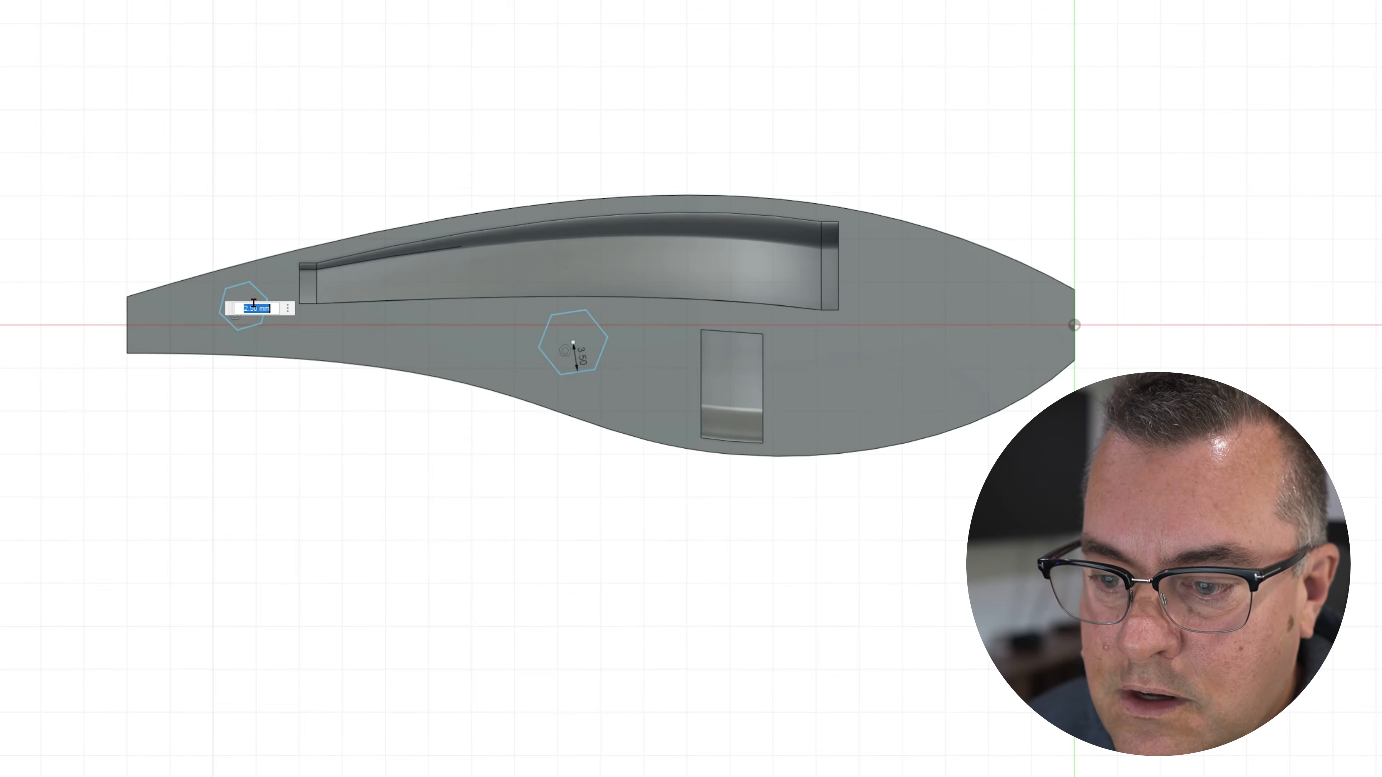
text(3.5)
key(Return)
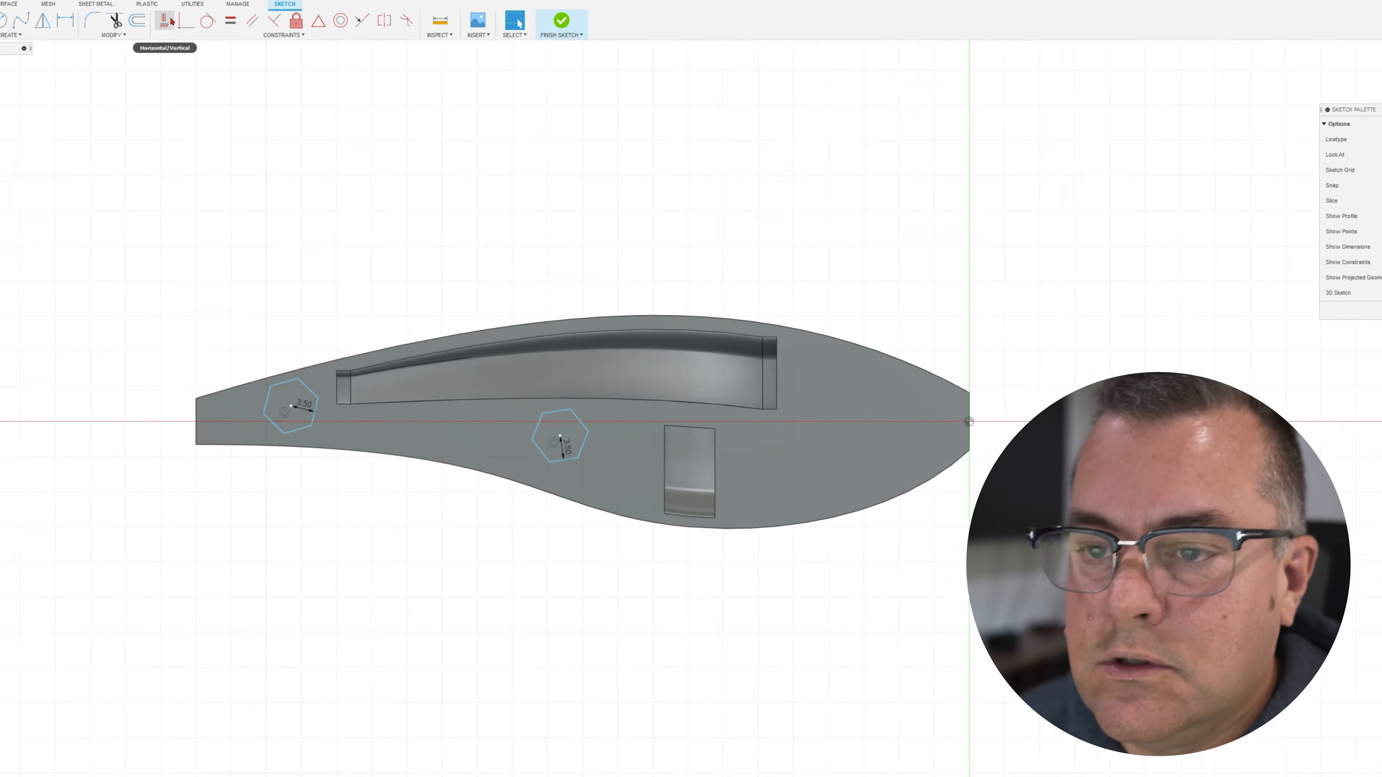
Constrain one side edge of the tail hexagon and of the middle hexagon to be vertical.
click(184, 61)
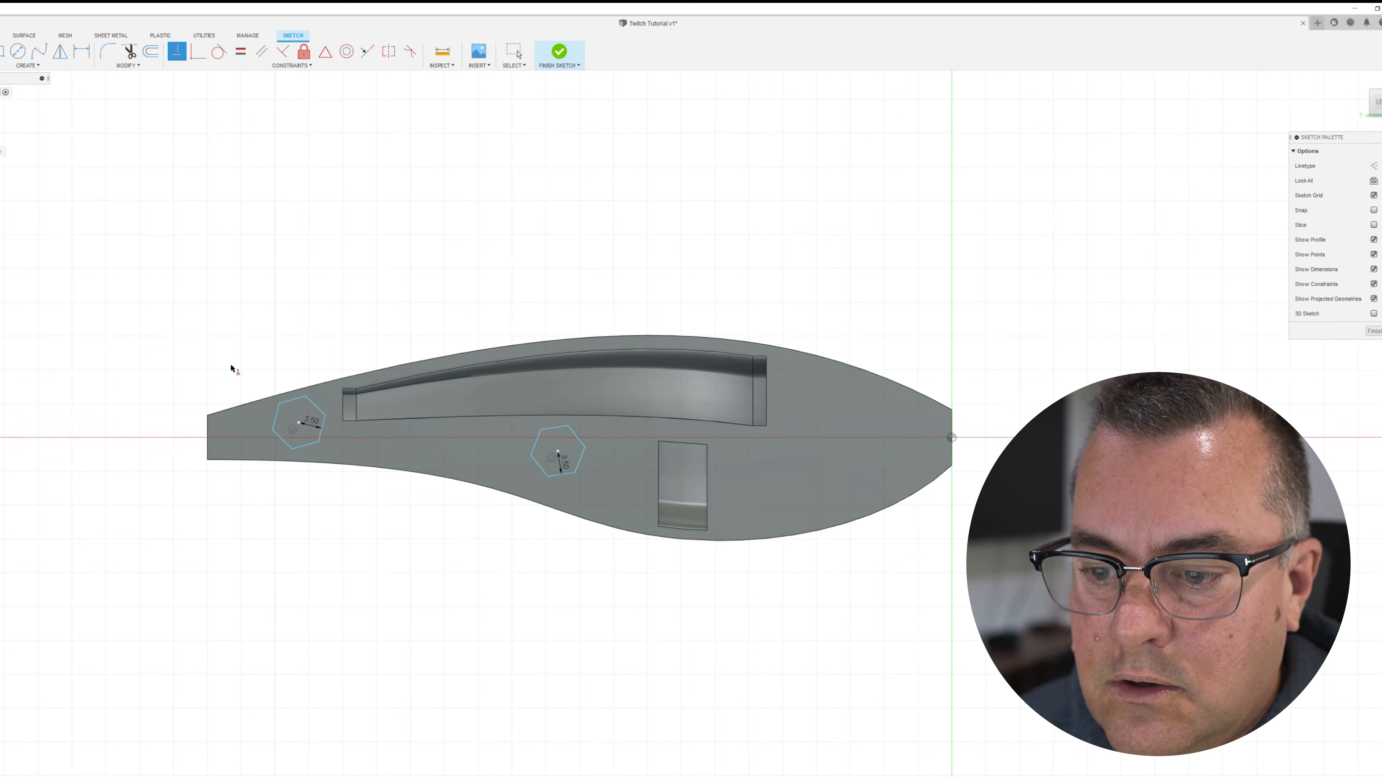
click(276, 427)
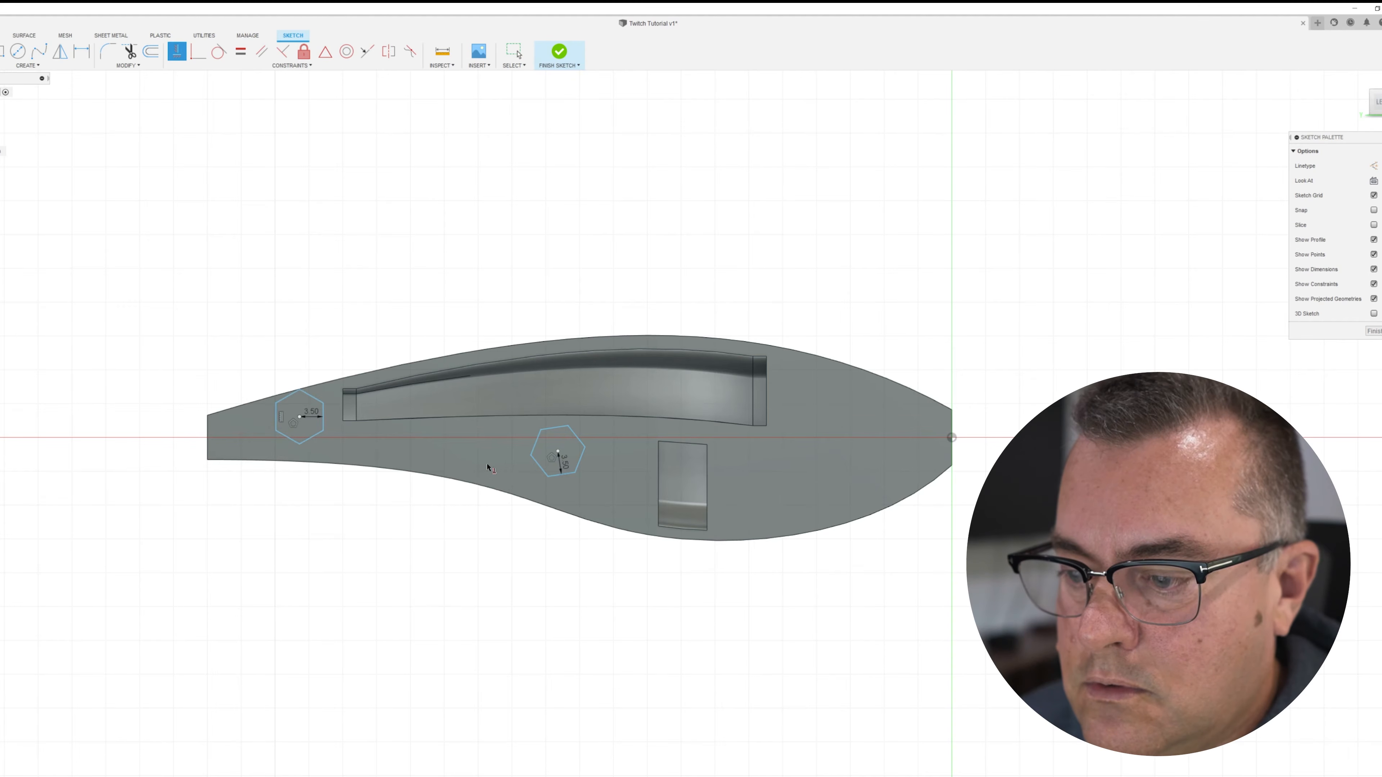
click(532, 449)
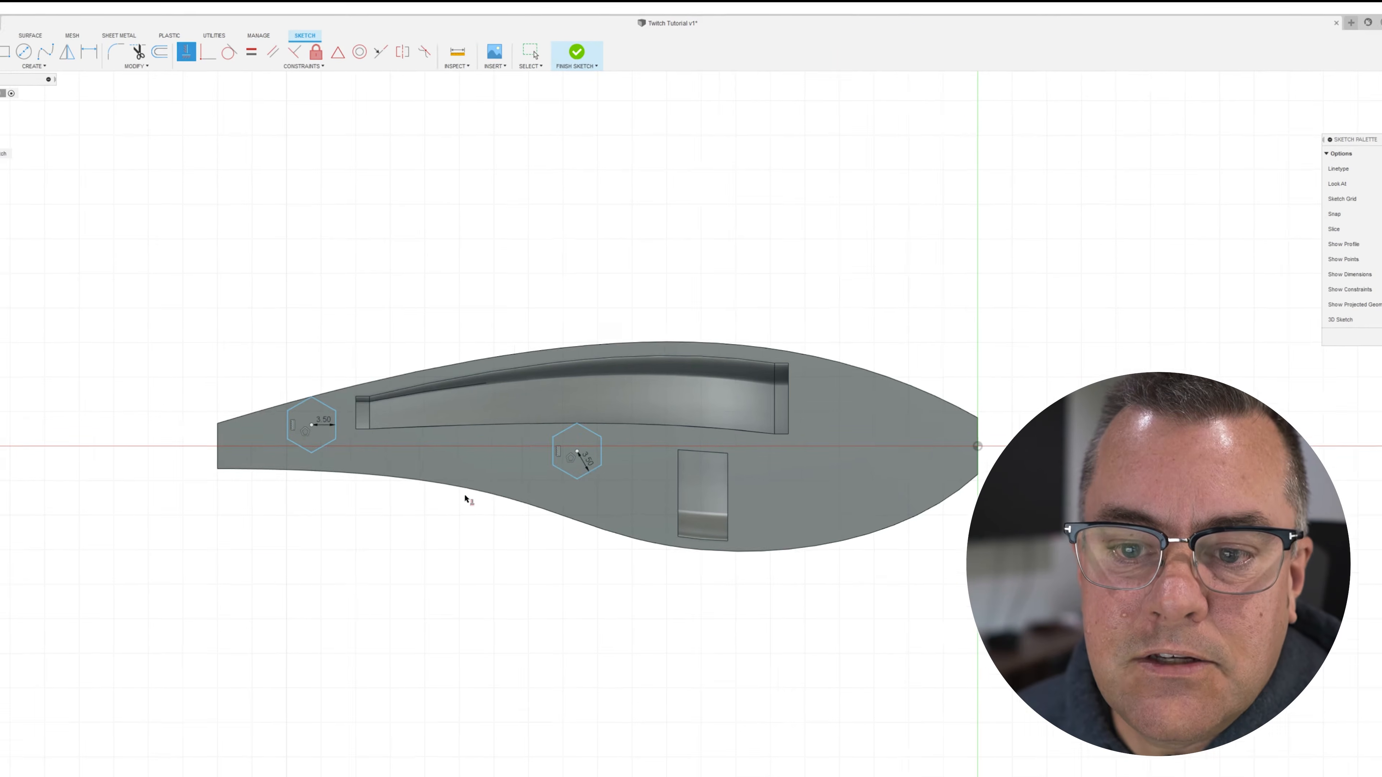
Draw a third six-sided circumscribed polygon with a 3.5 mm radius near the nose and make its side edge vertical.
click(27, 66)
mouse_move(17, 120)
click(182, 149)
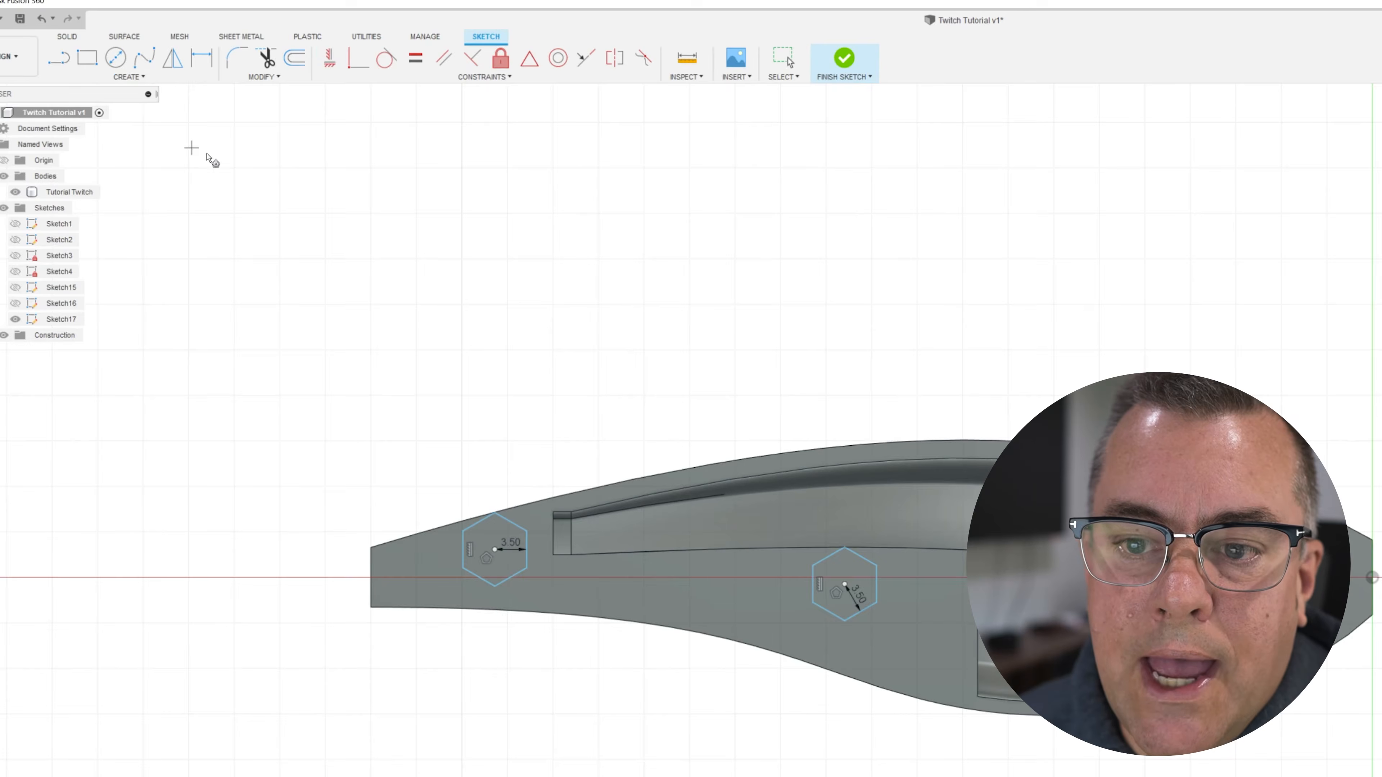
click(1192, 584)
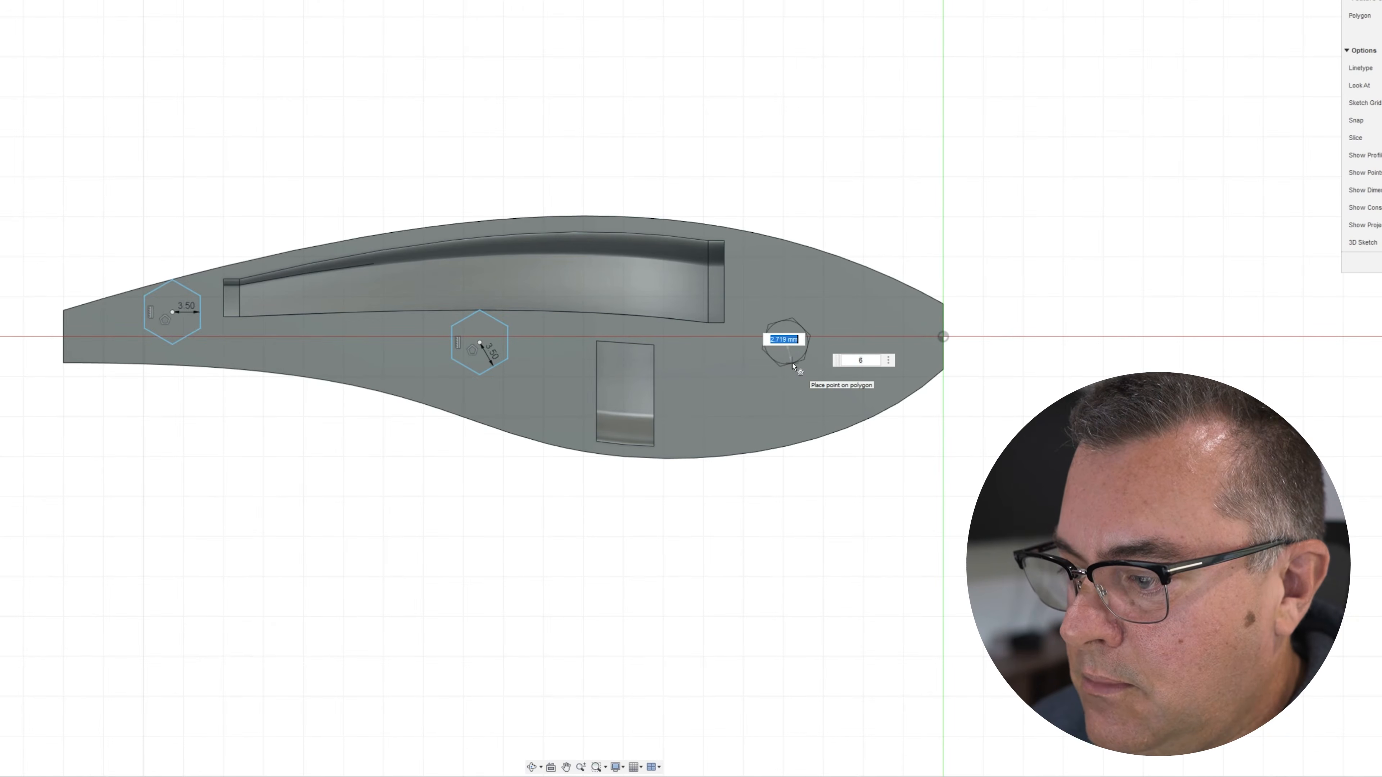
text(3.5)
key(Return)
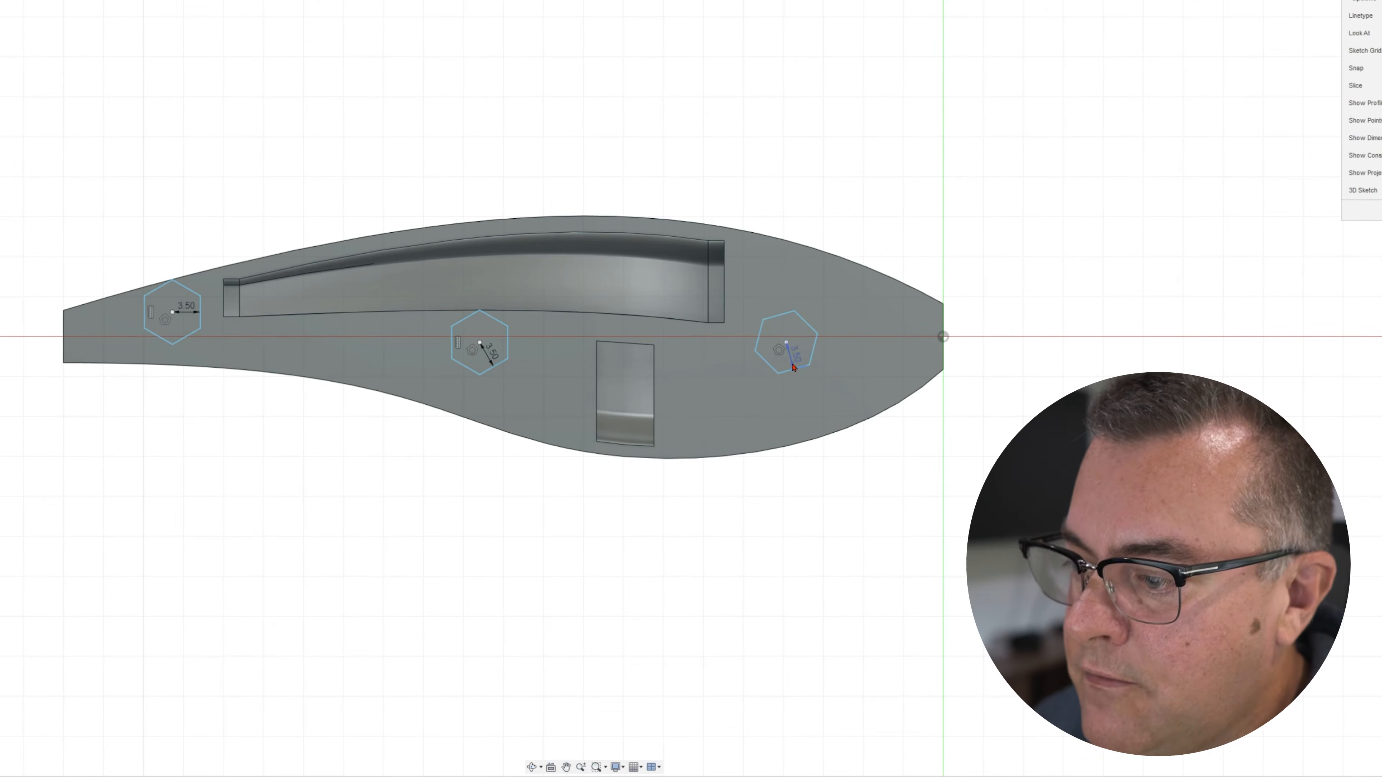
click(762, 339)
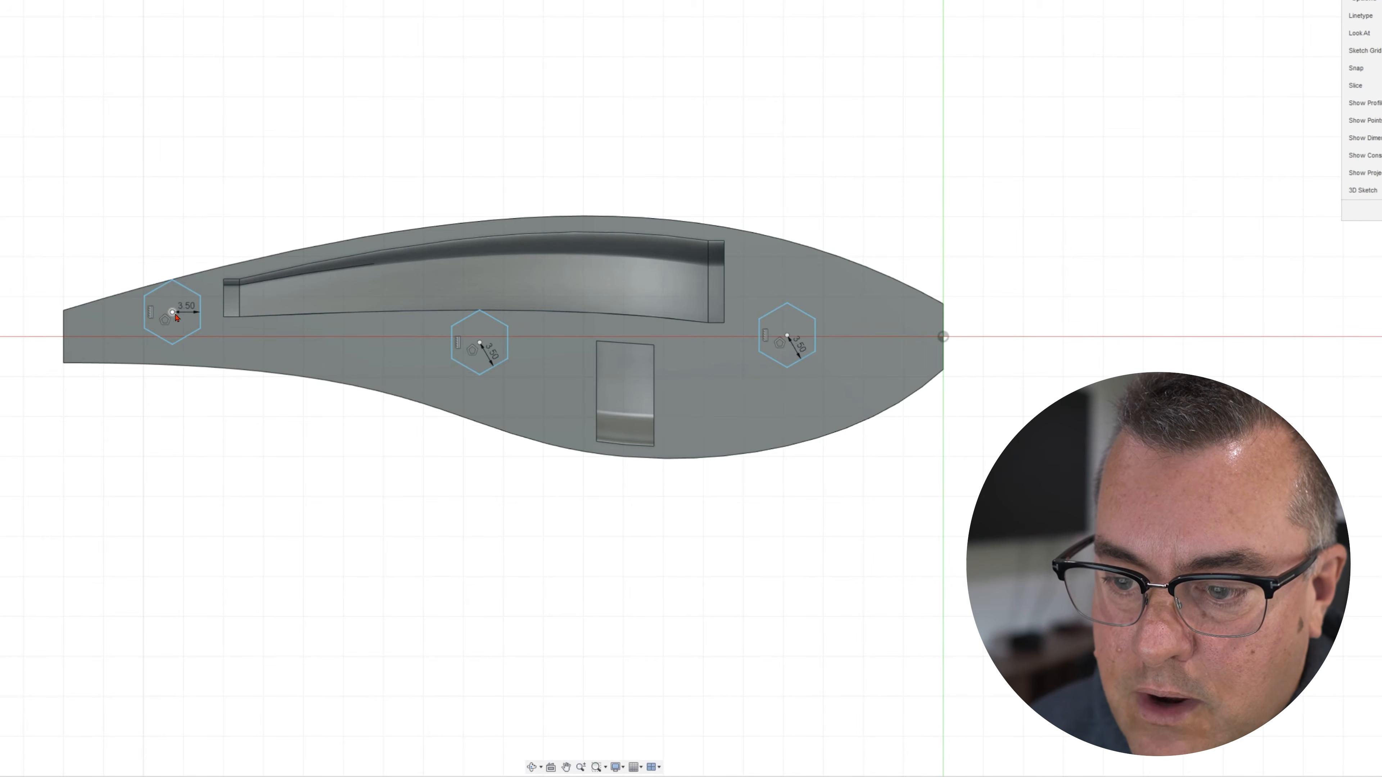
Reposition the three hexagons on the flat face, shifting each slightly downward and toward the nose.
drag(175, 316, 181, 323)
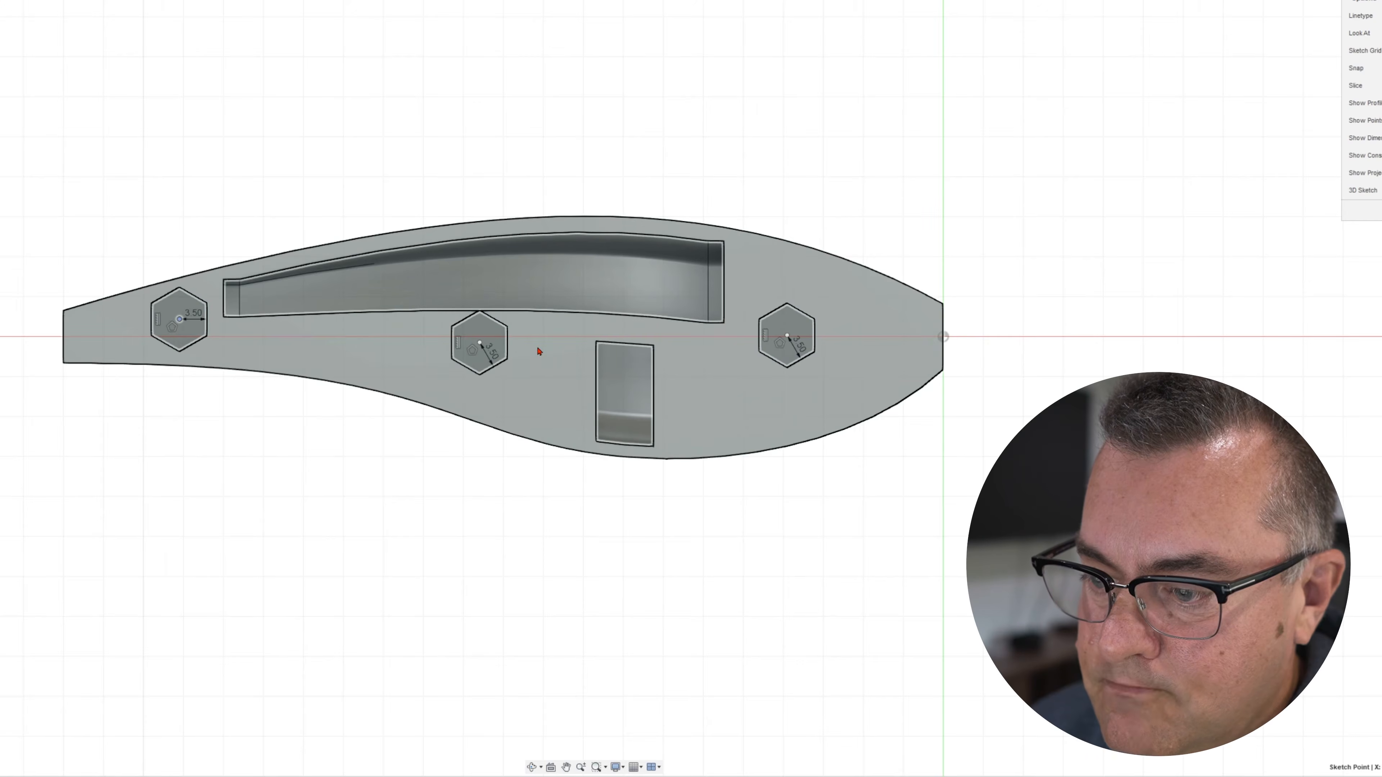
mouse_move(479, 343)
mouse_down()
mouse_move(481, 368)
mouse_move(493, 364)
mouse_up()
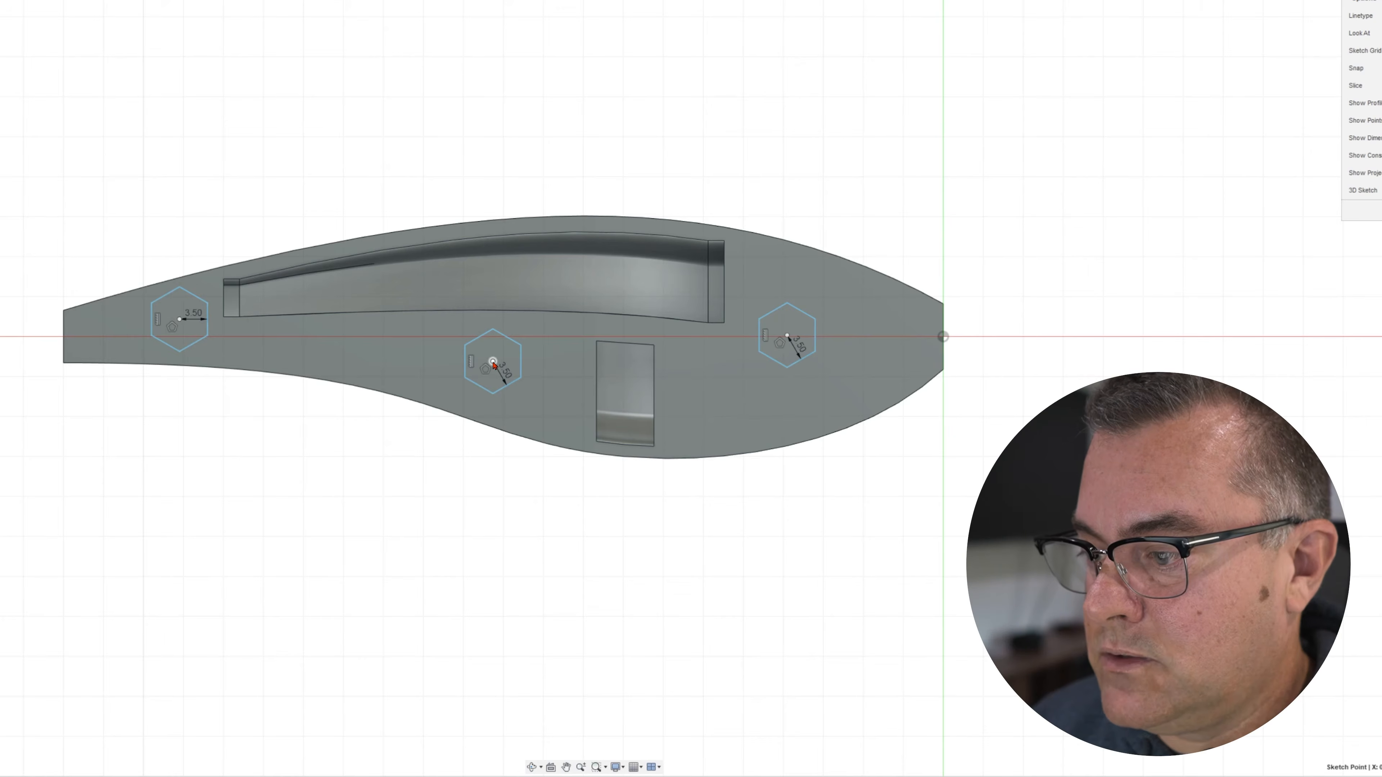
click(493, 362)
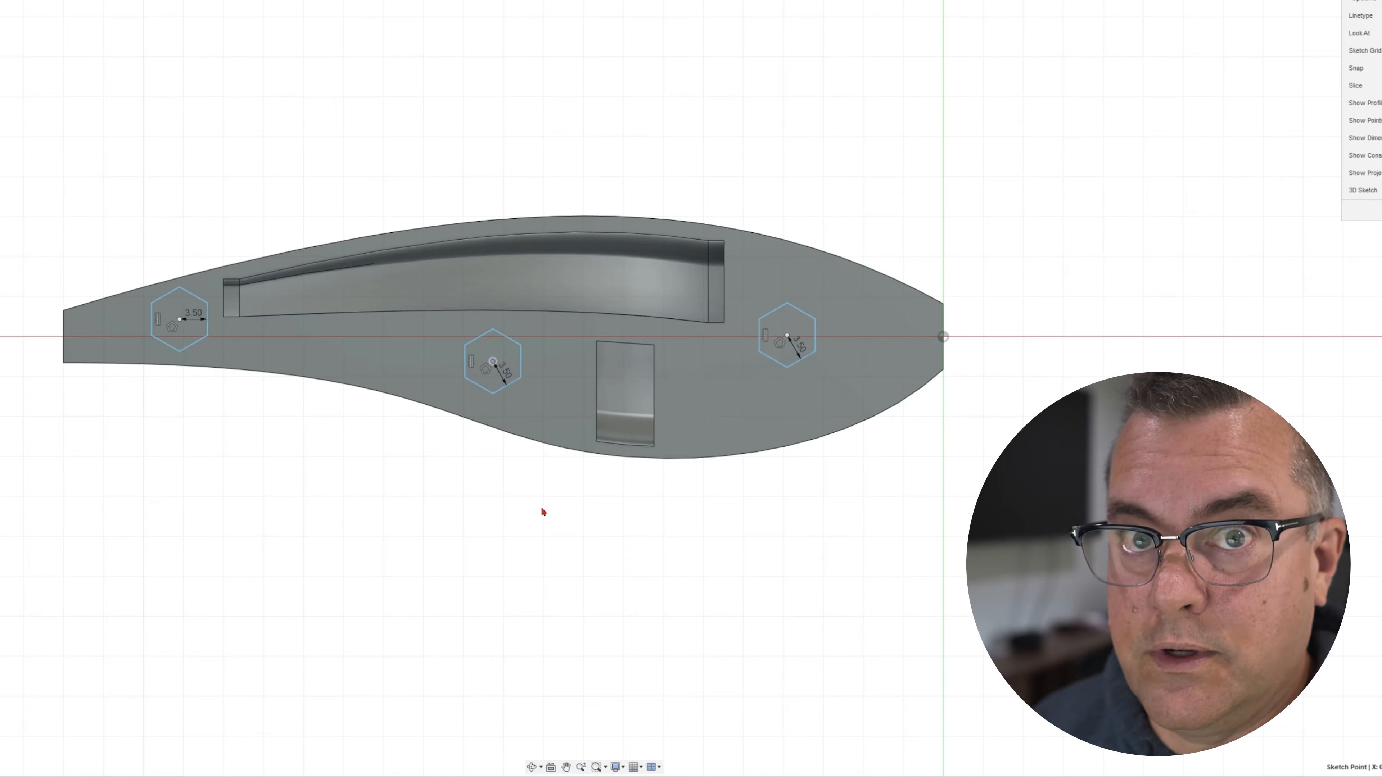
drag(786, 338, 825, 351)
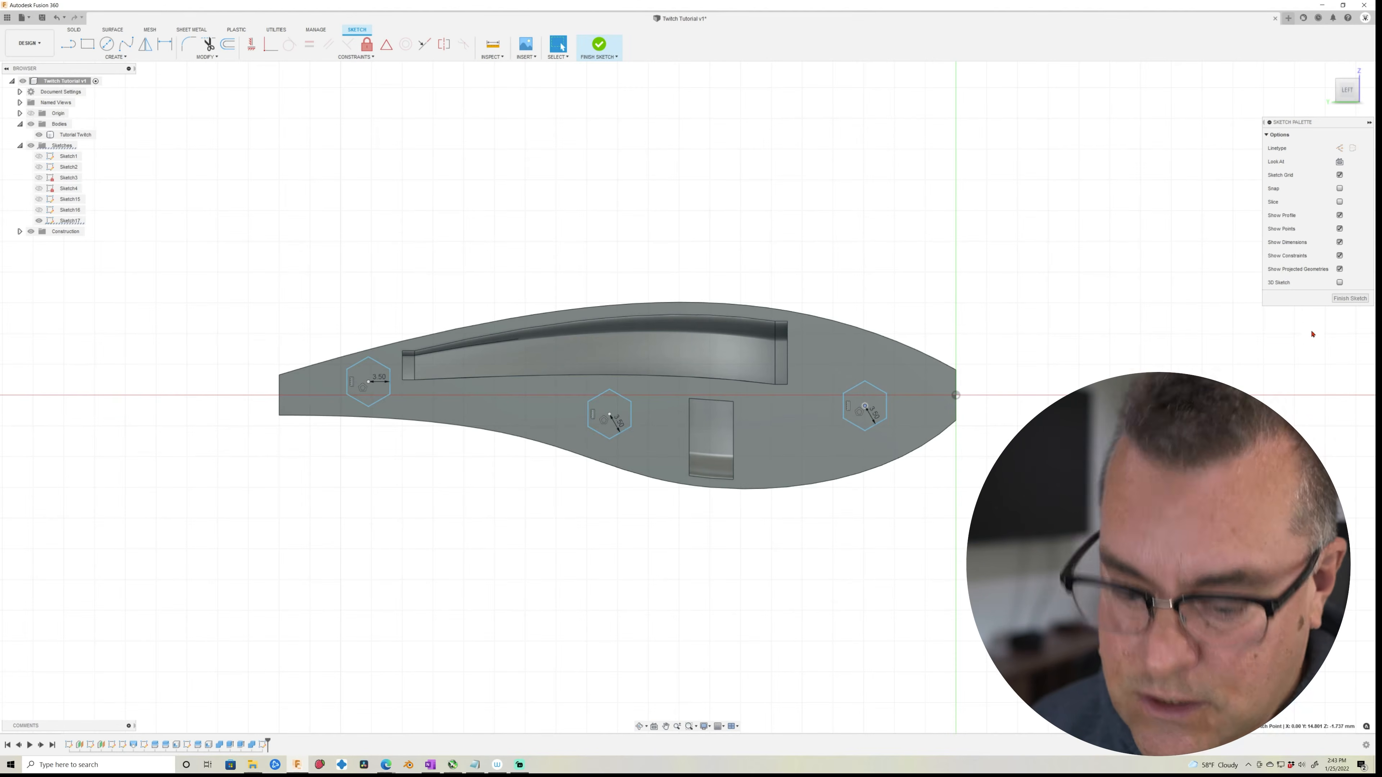
Finish the sketch and start an Extrude of all three hexagon profiles with the direction set to Symmetric.
click(1349, 298)
key(e)
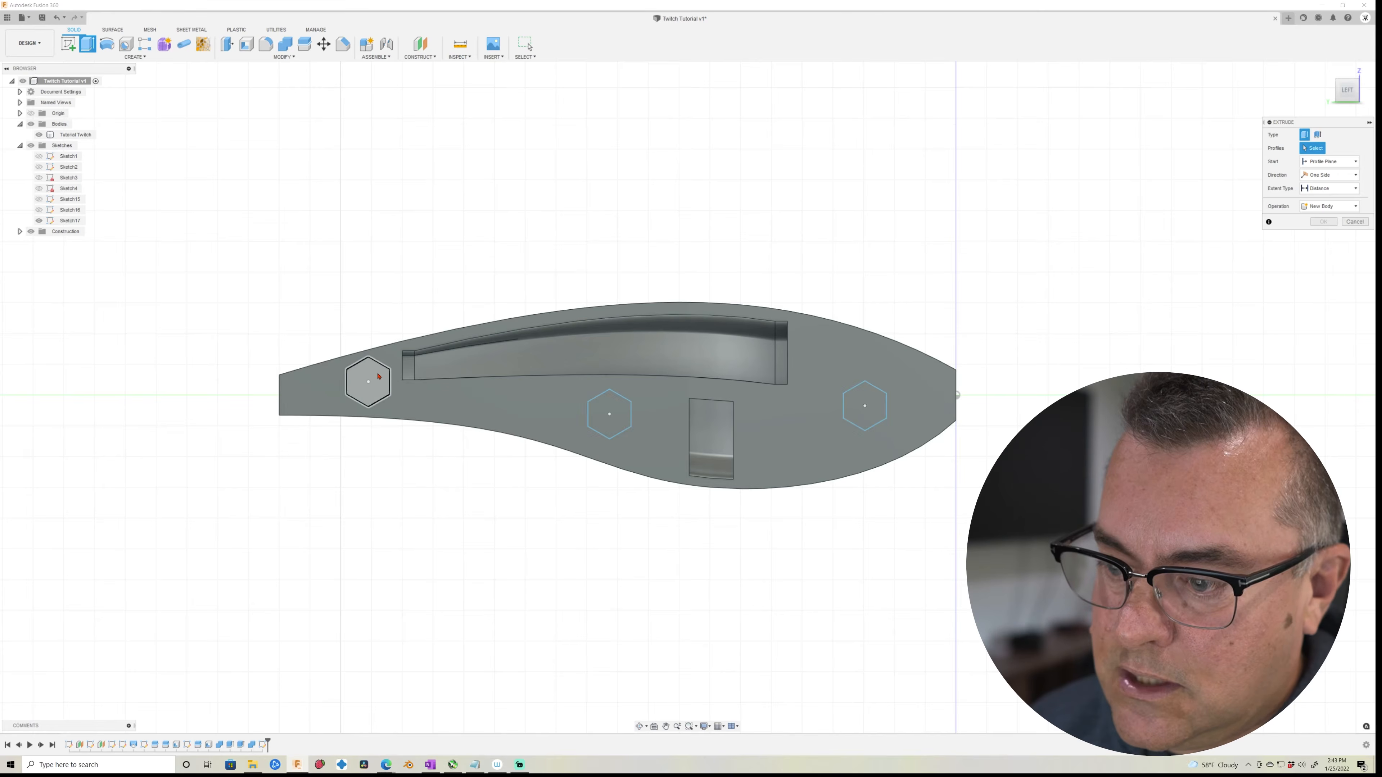
click(369, 382)
click(609, 413)
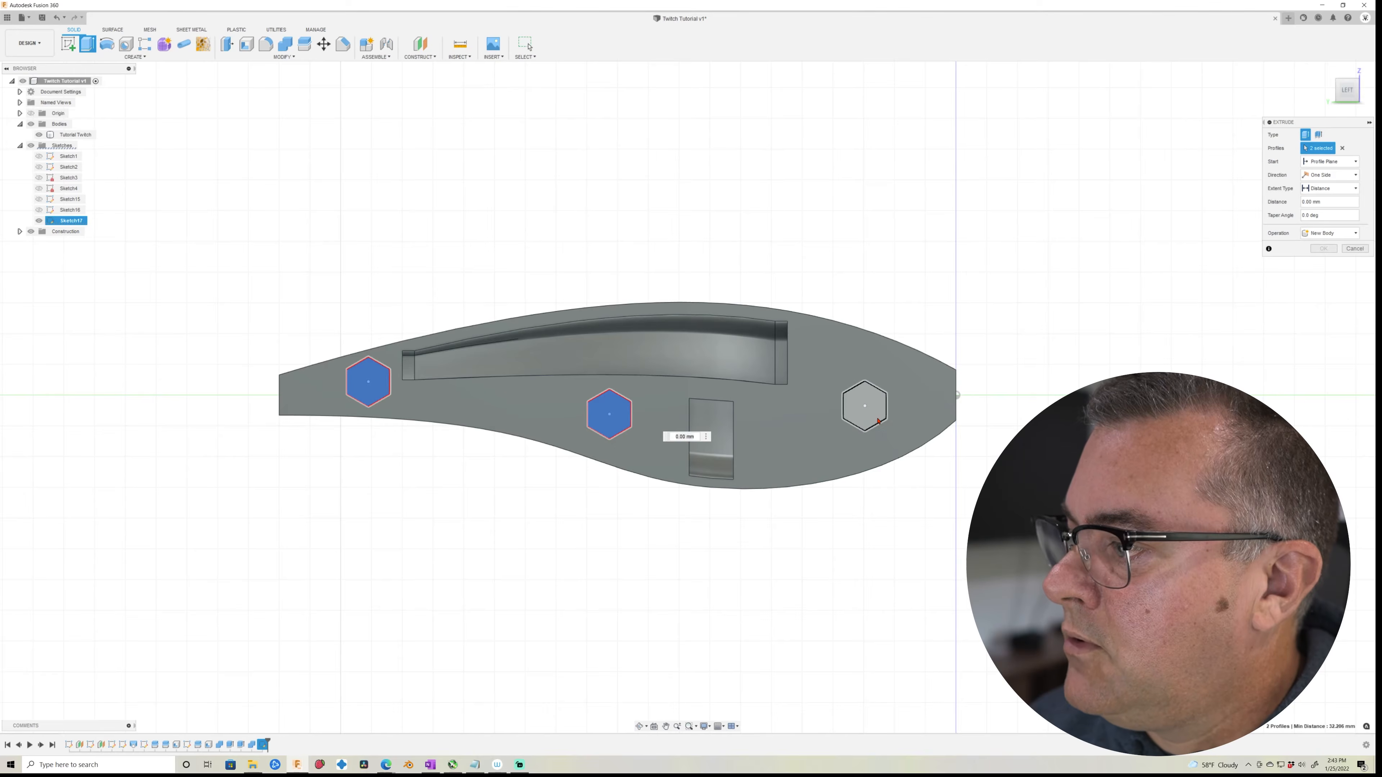
click(865, 406)
click(1327, 175)
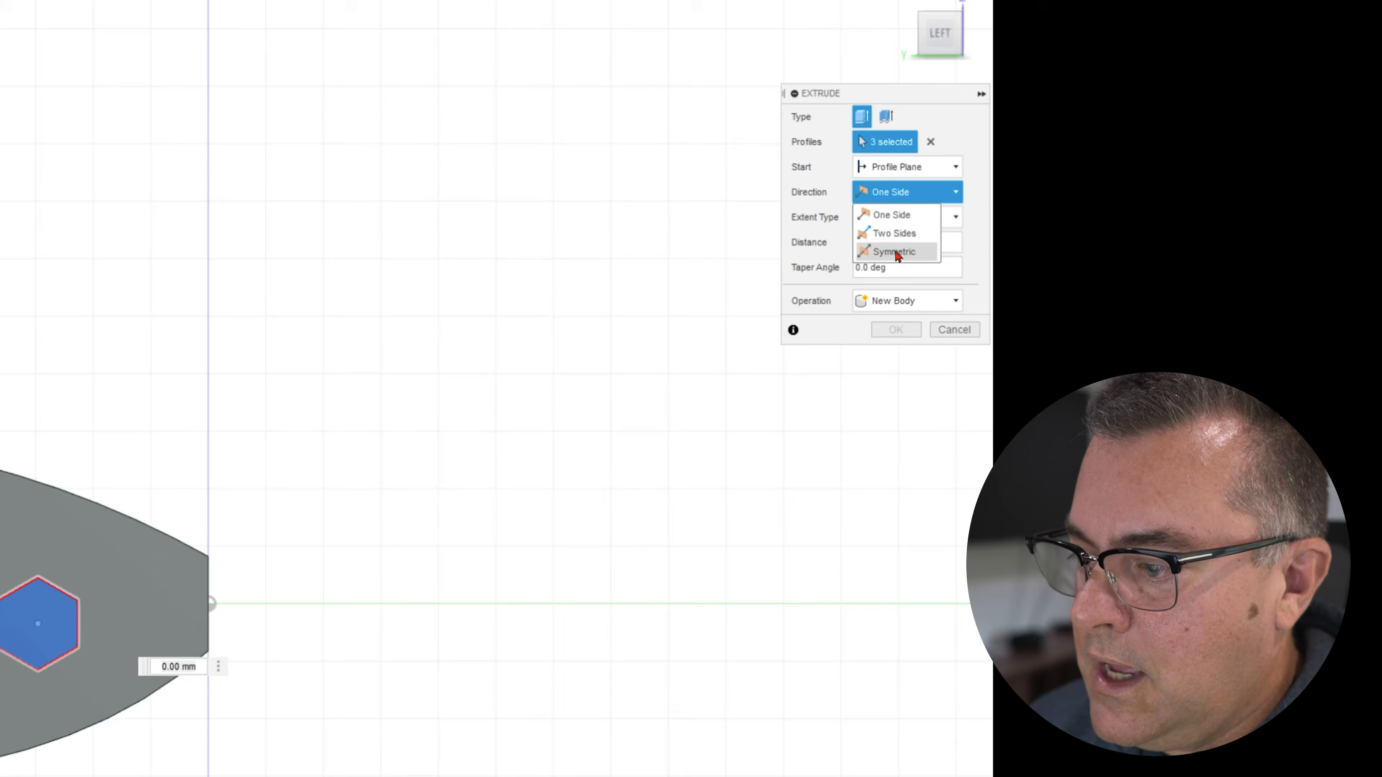
click(897, 252)
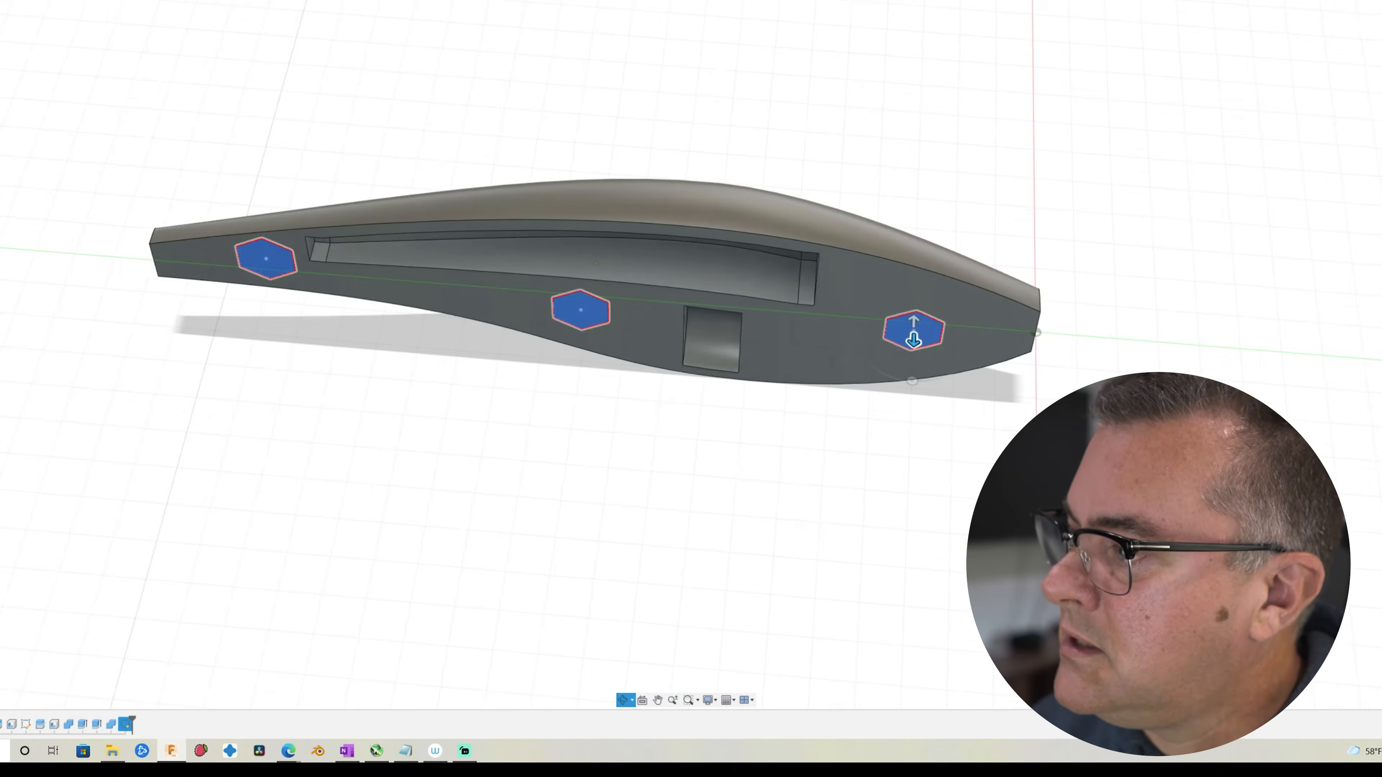
Set the symmetric extrusion distance to 2.5 mm and create the hexagonal pins as new bodies.
shift+middle_drag(1017, 180, 1026, 279)
mouse_move(920, 295)
mouse_down()
mouse_move(919, 251)
mouse_move(918, 274)
mouse_up()
key(Tab)
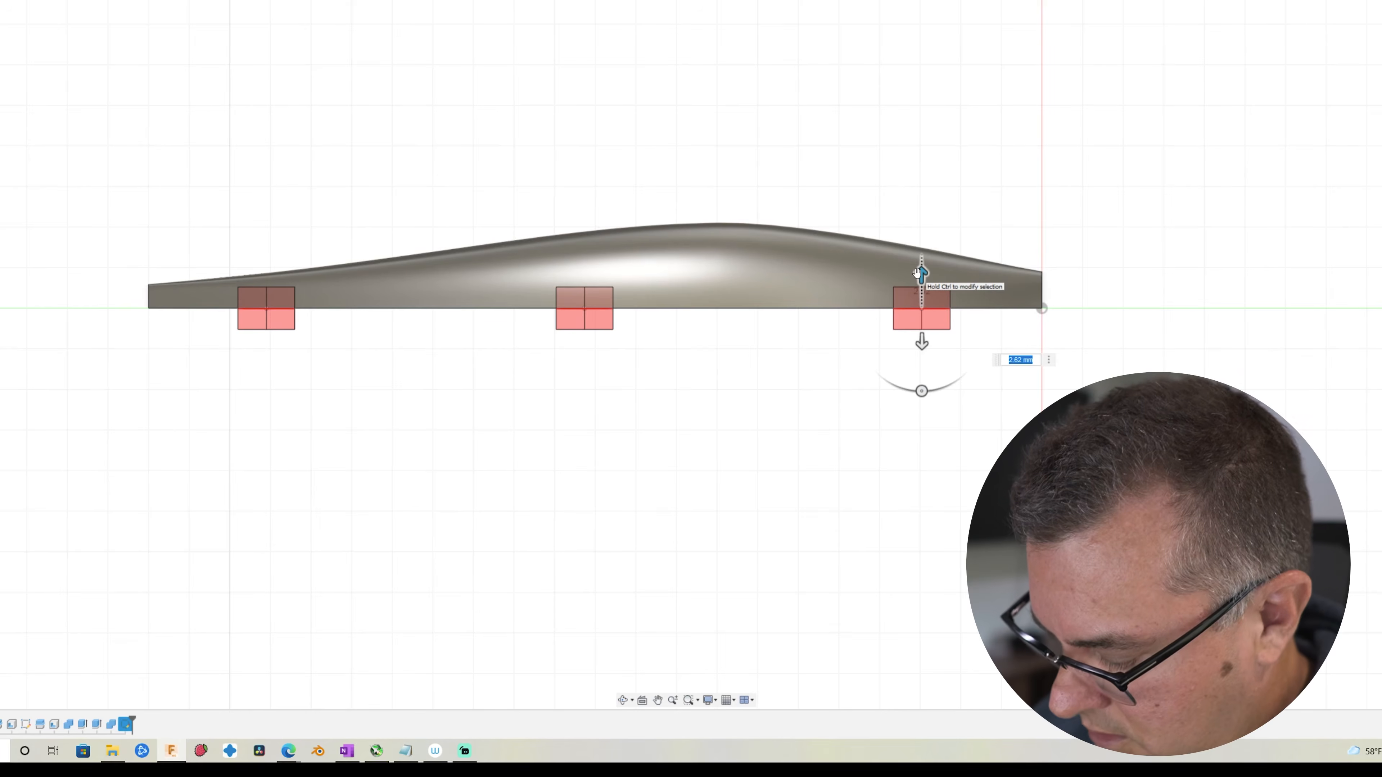
text(2.5)
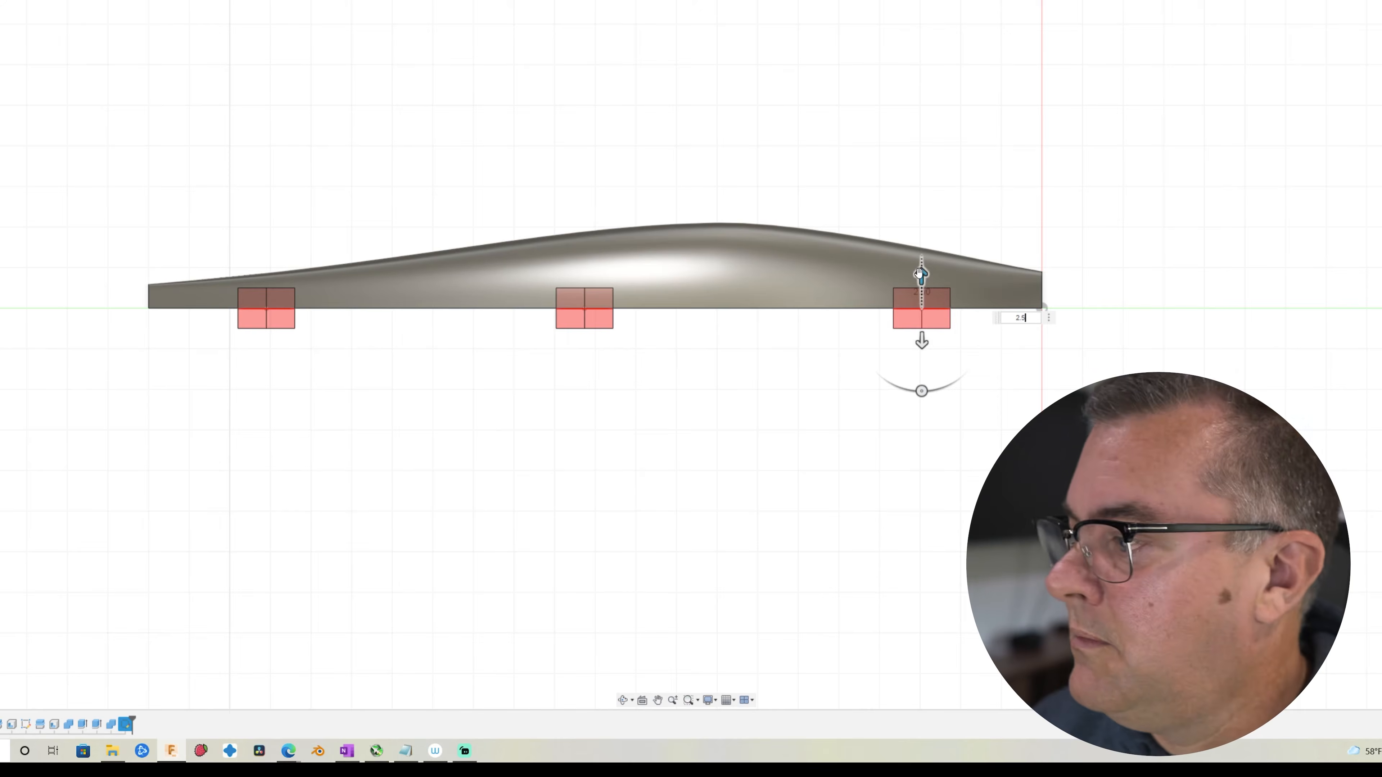
shift+middle_drag(919, 276, 913, 335)
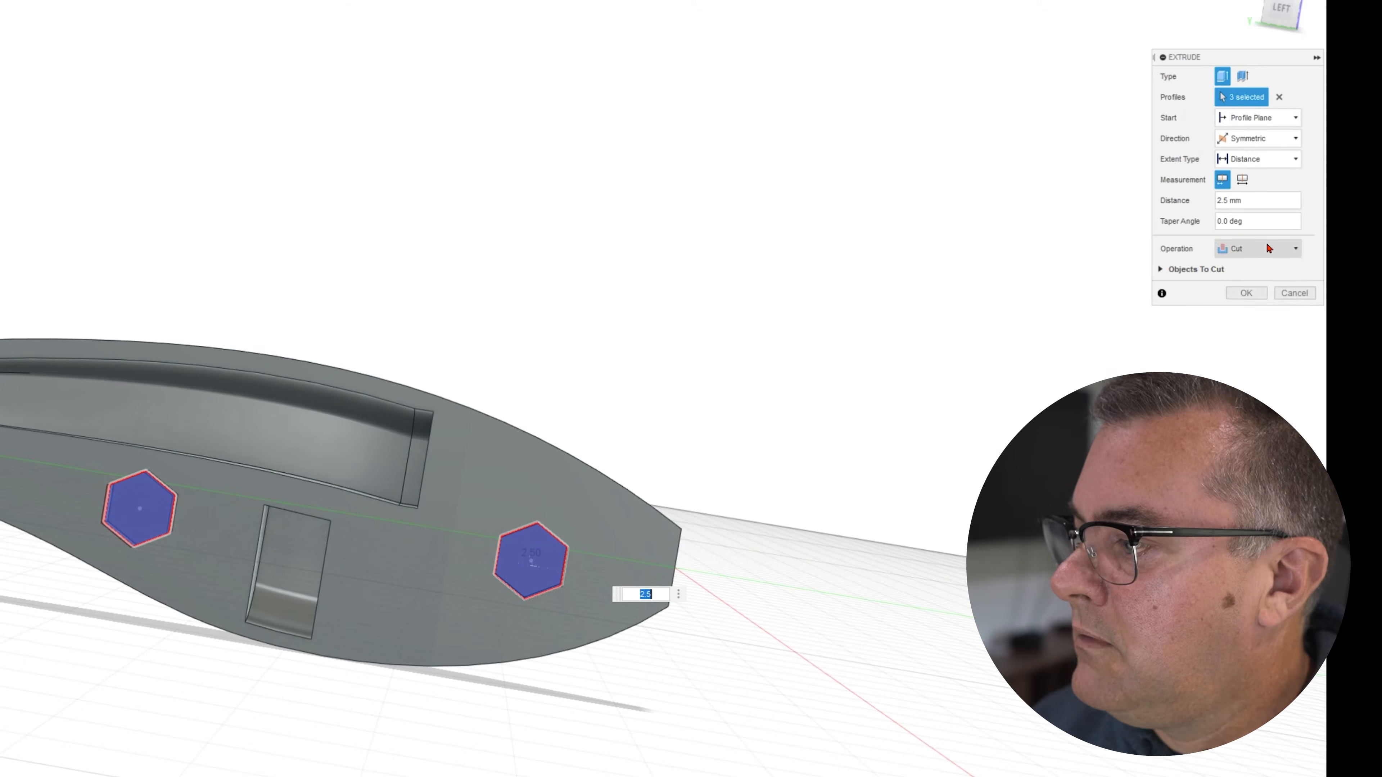
click(1267, 247)
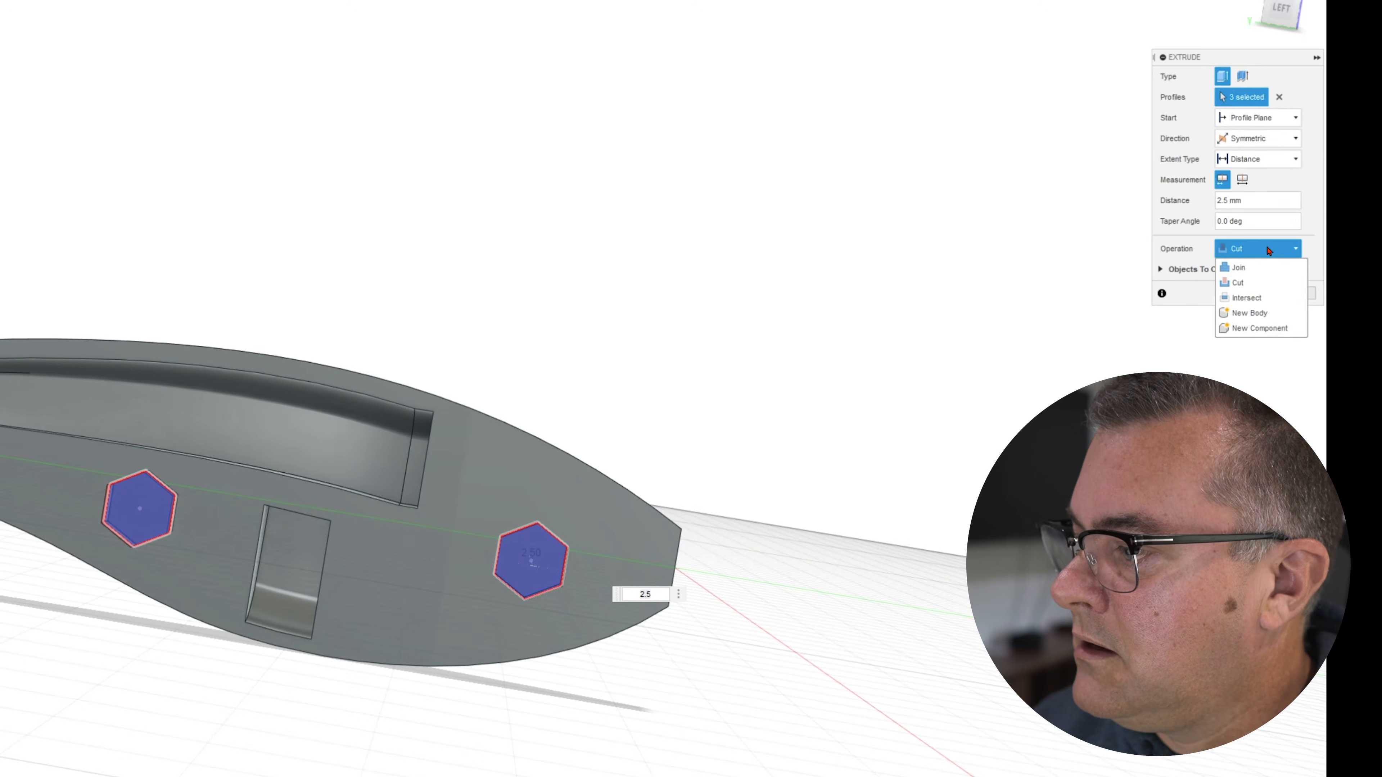
click(1265, 312)
shift+middle_drag(198, 761, 611, 599)
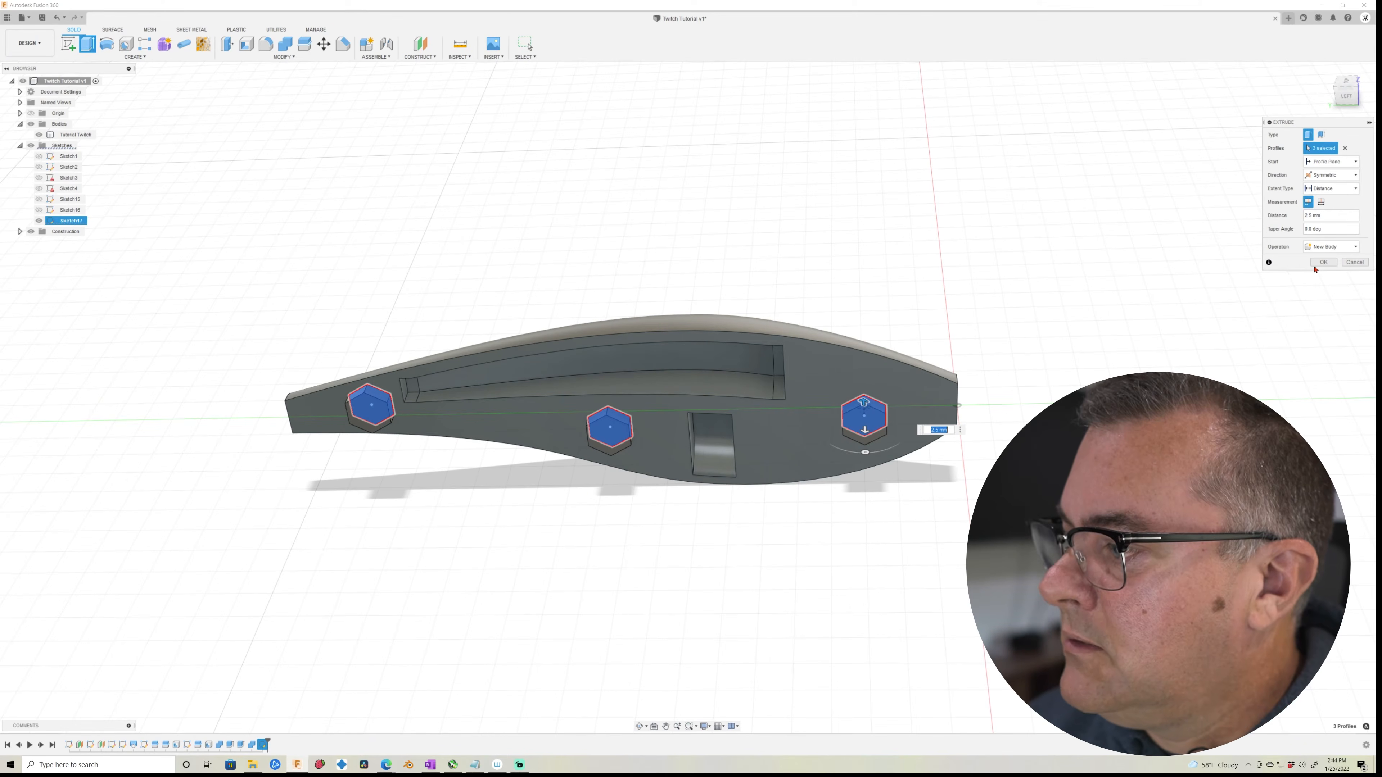
click(1317, 265)
Cut the three hexagonal pins out of the lure half with Combine, keeping the tool bodies.
mouse_move(476, 587)
shift+middle_down()
mouse_move(478, 626)
mouse_move(478, 565)
mouse_move(484, 579)
shift+middle_up()
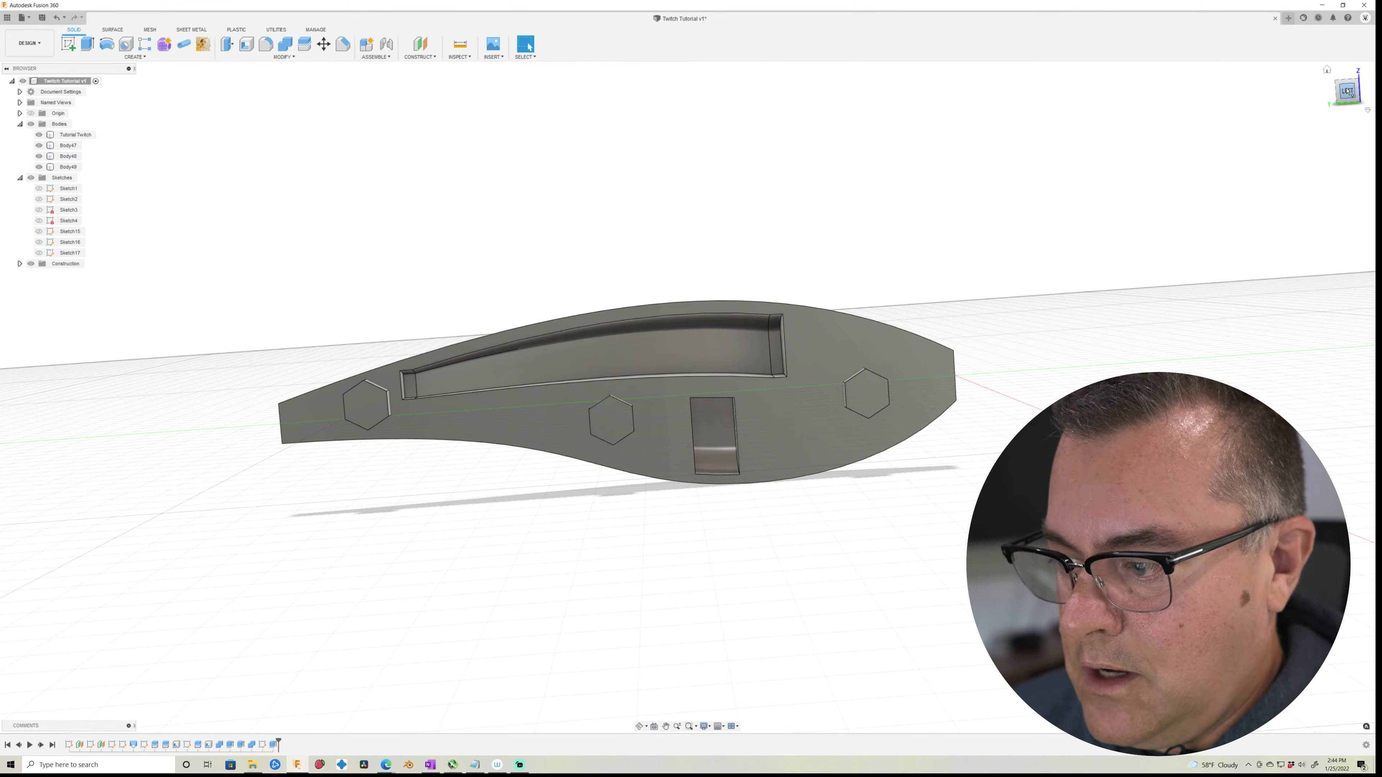
click(1347, 91)
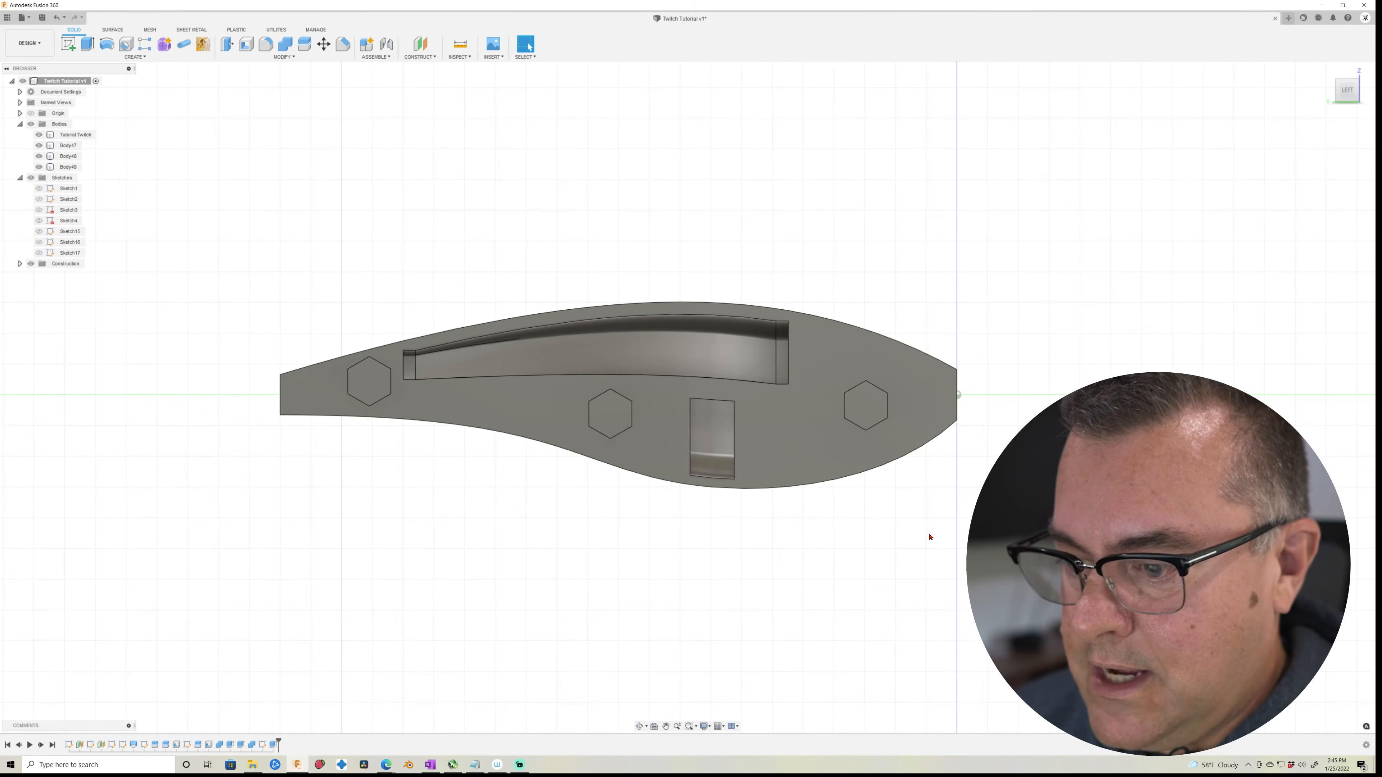
shift+middle_drag(701, 580, 657, 601)
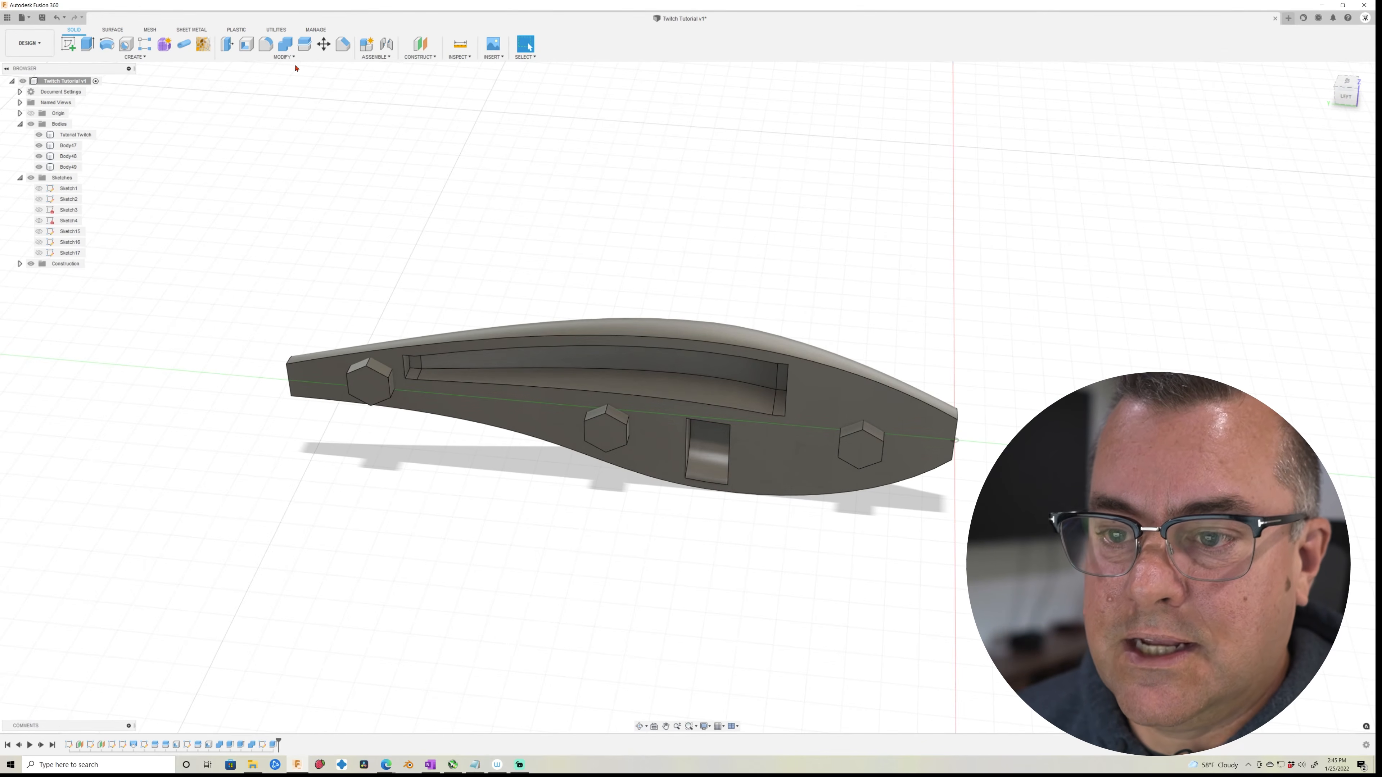
click(285, 45)
click(831, 375)
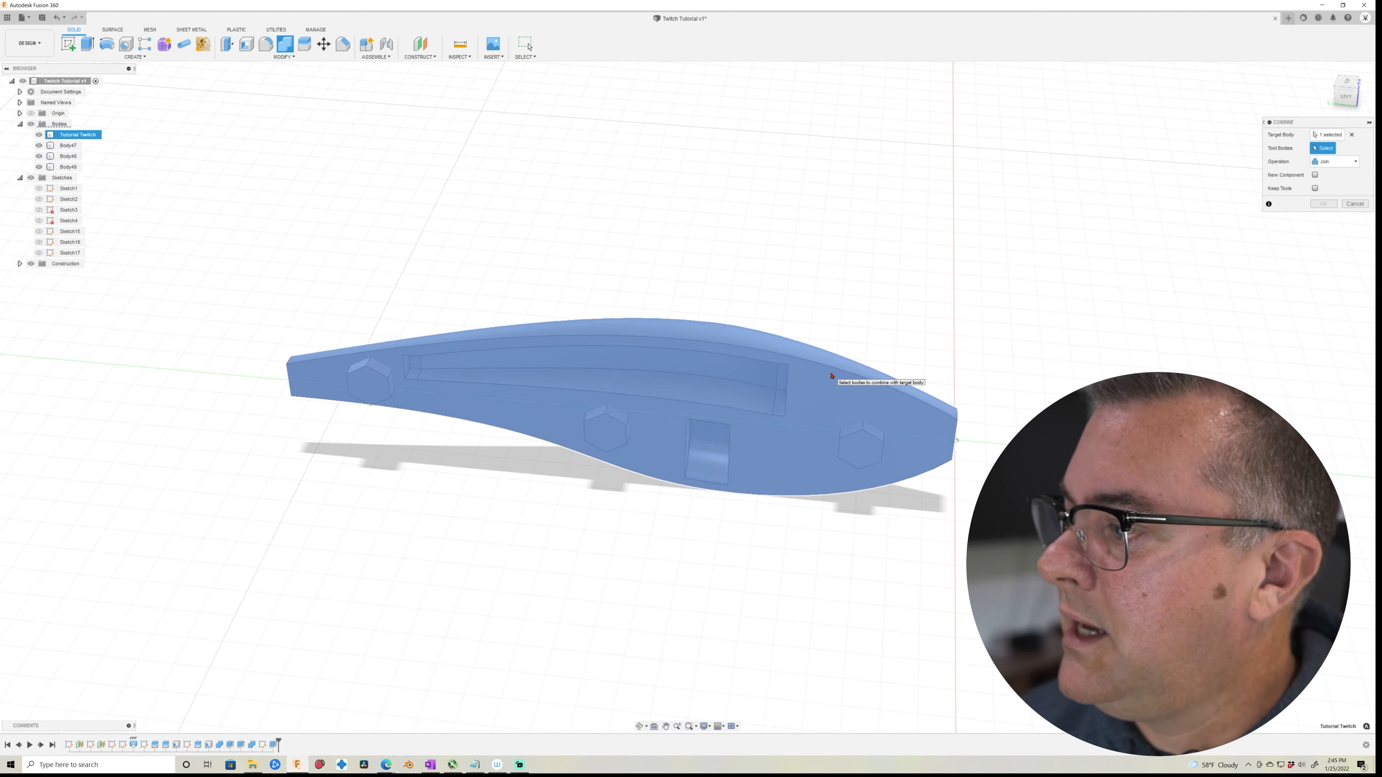
click(862, 444)
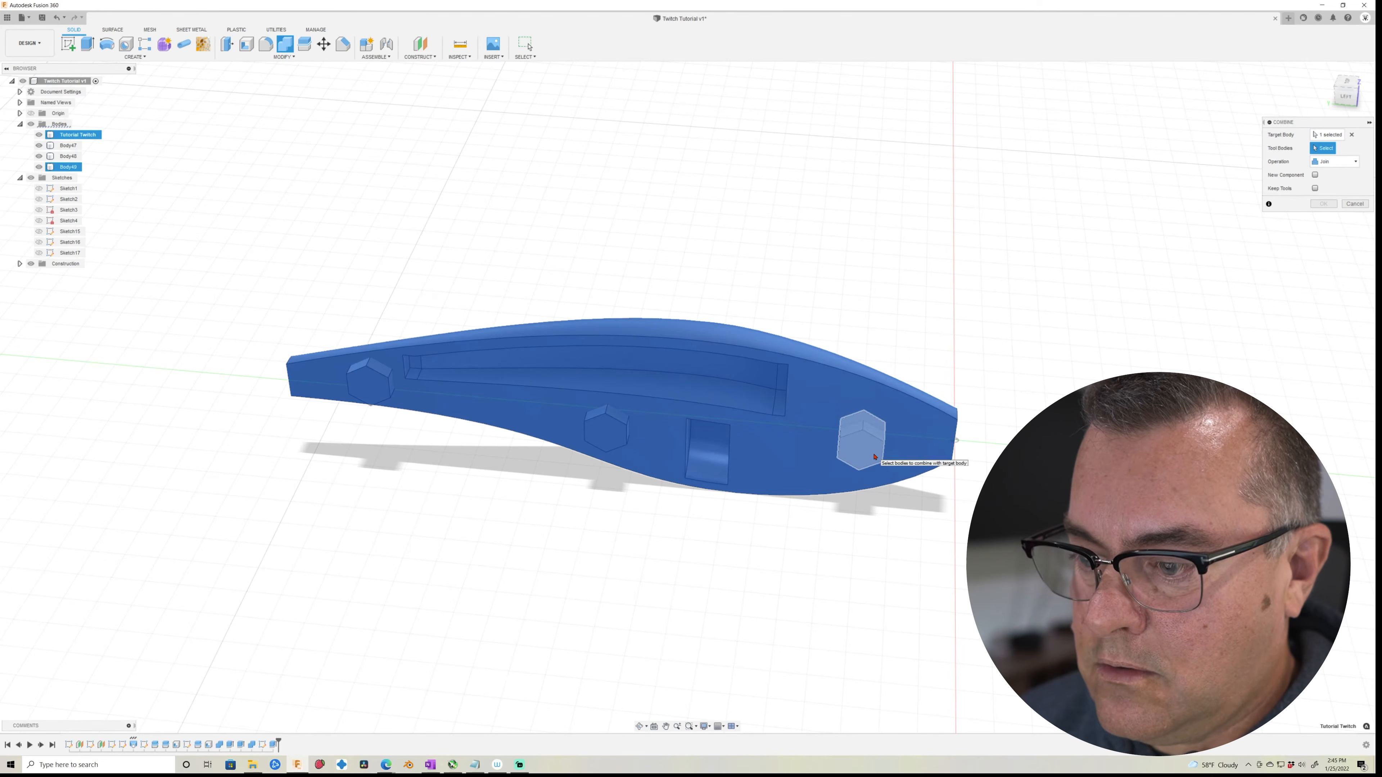
click(606, 428)
click(369, 380)
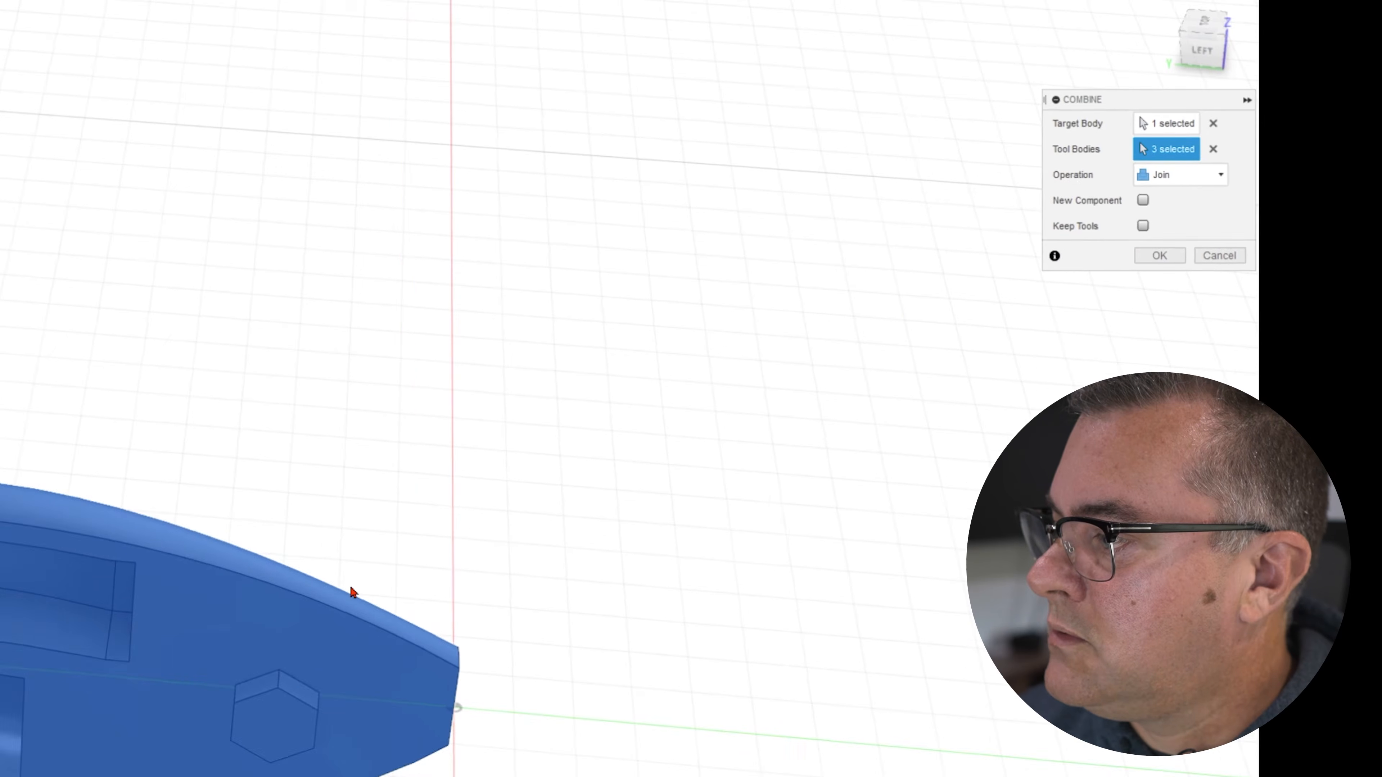
click(1181, 177)
click(1163, 228)
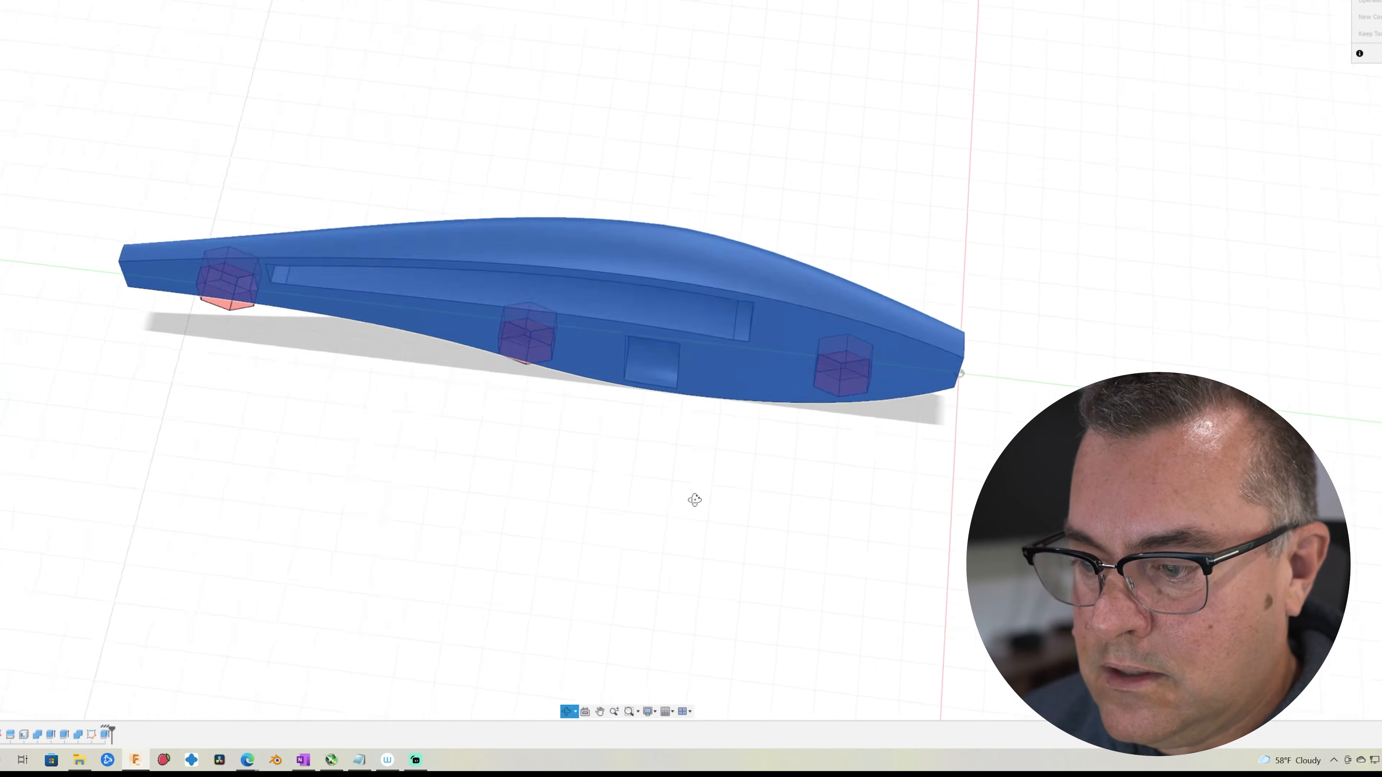
shift+middle_drag(694, 497, 704, 446)
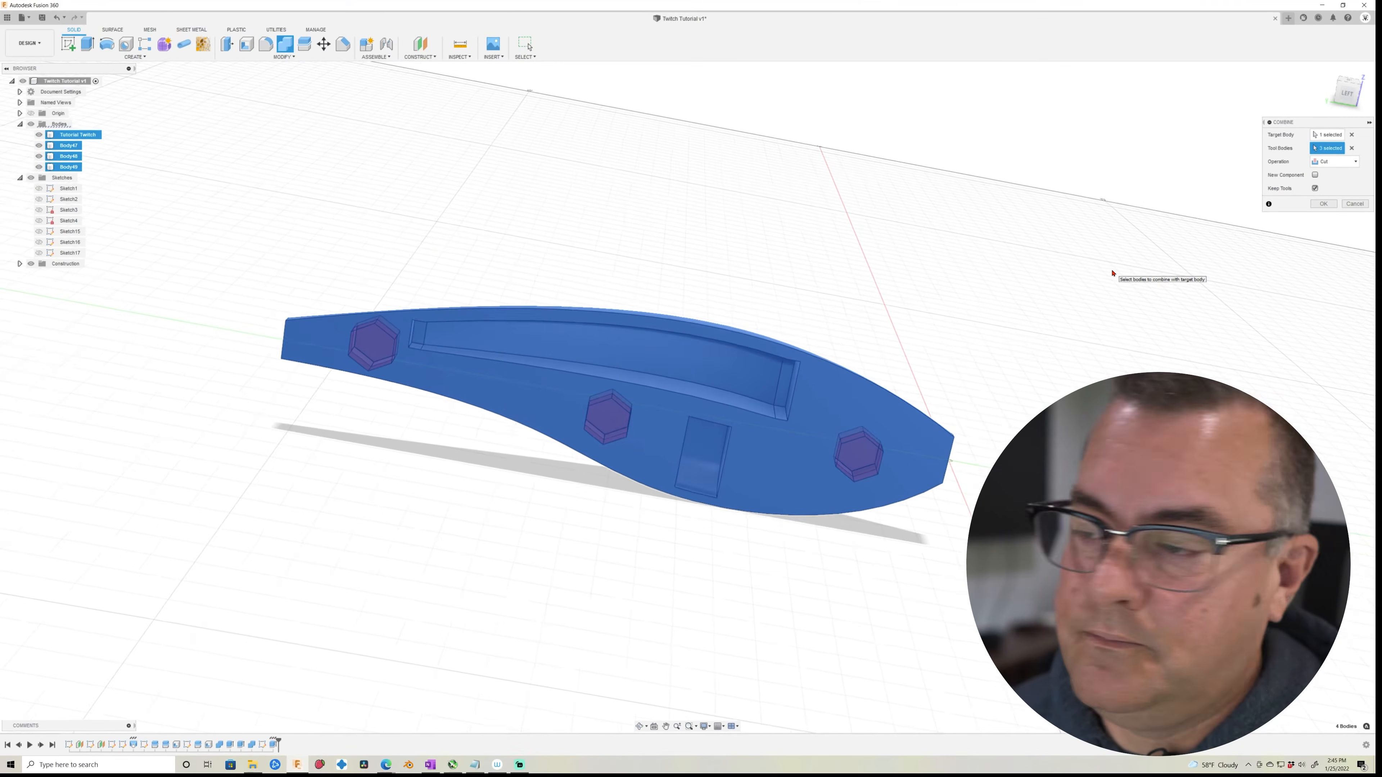
click(1325, 204)
Hide the Tutorial Twitch lure body and rename the tail-end hexagonal pin body as Pins.
shift+middle_drag(653, 617, 615, 502)
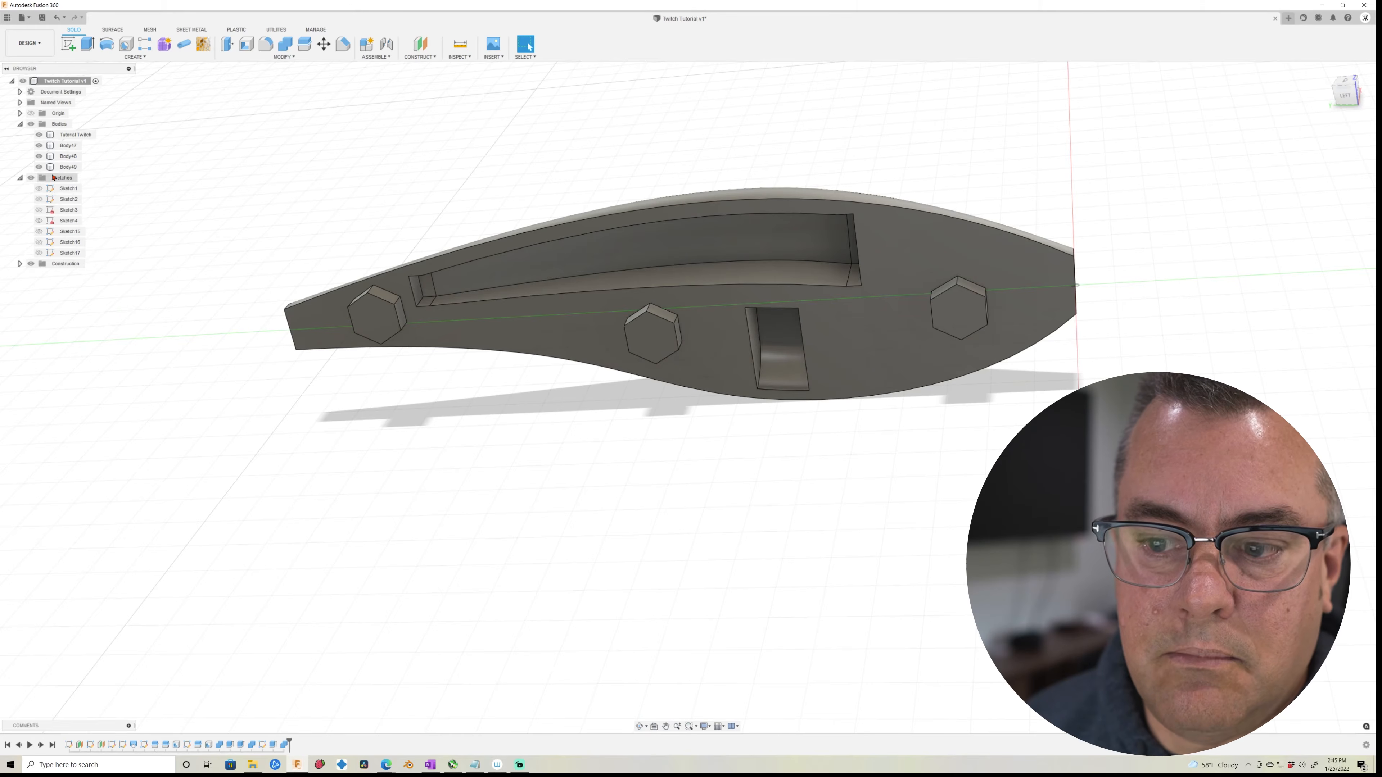
click(39, 135)
double_click(68, 146)
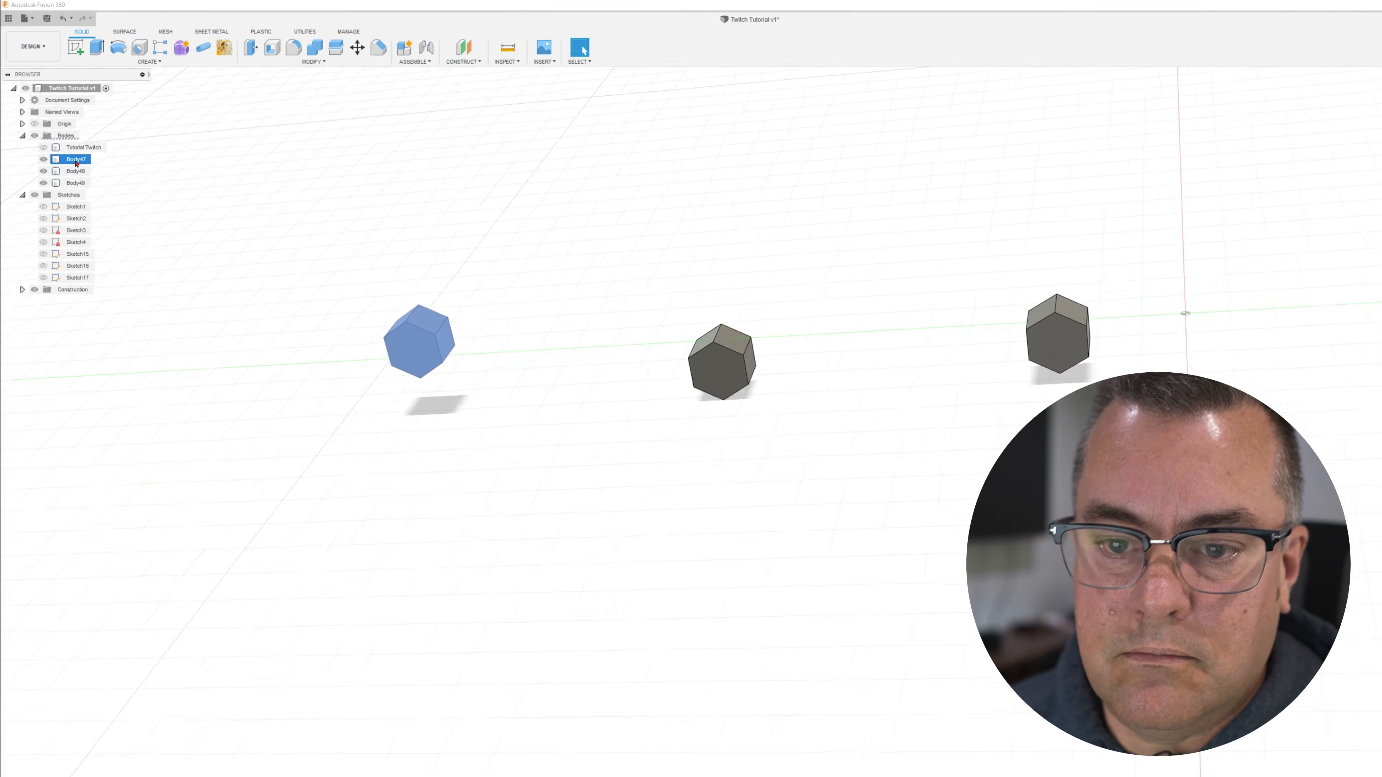
text(Pins)
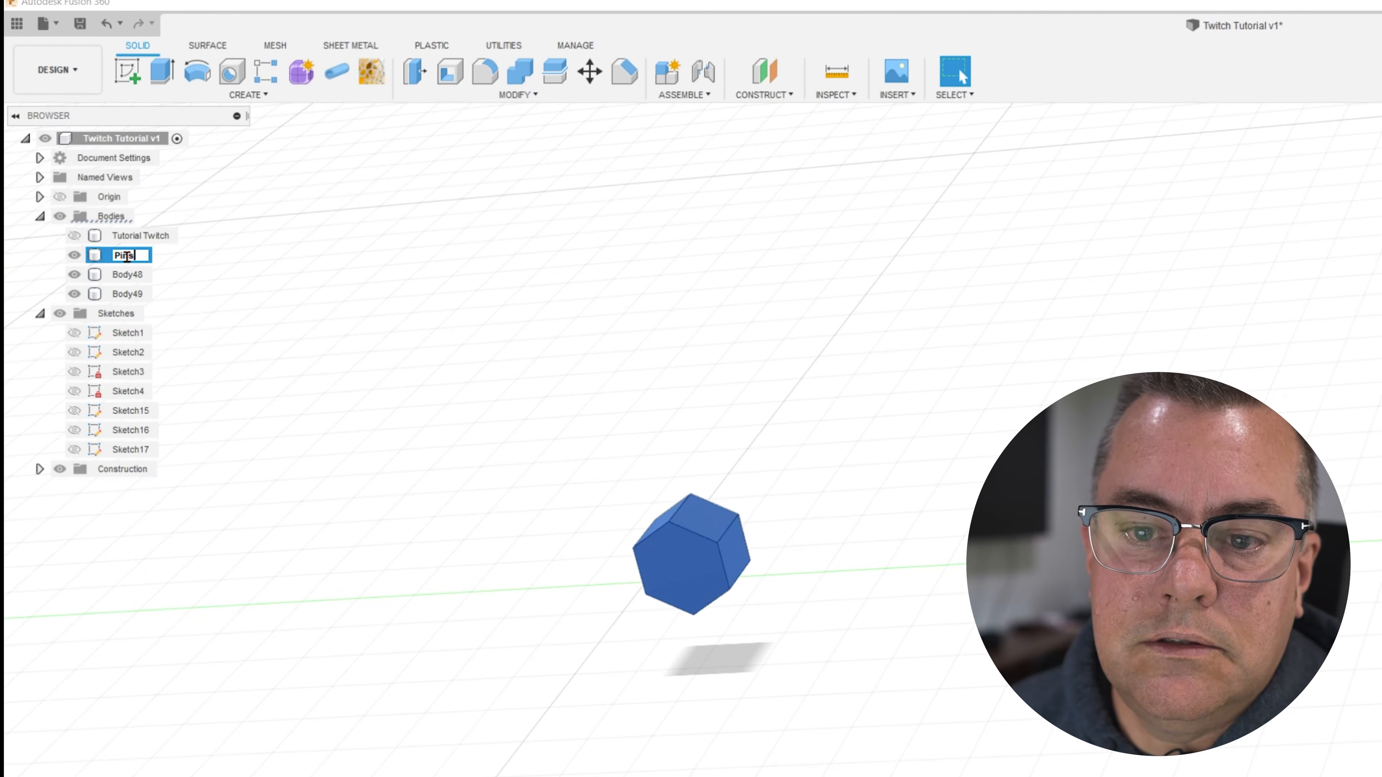
key(Return)
Rename the second hexagonal pin body, Body48, as Pin2.
click(127, 274)
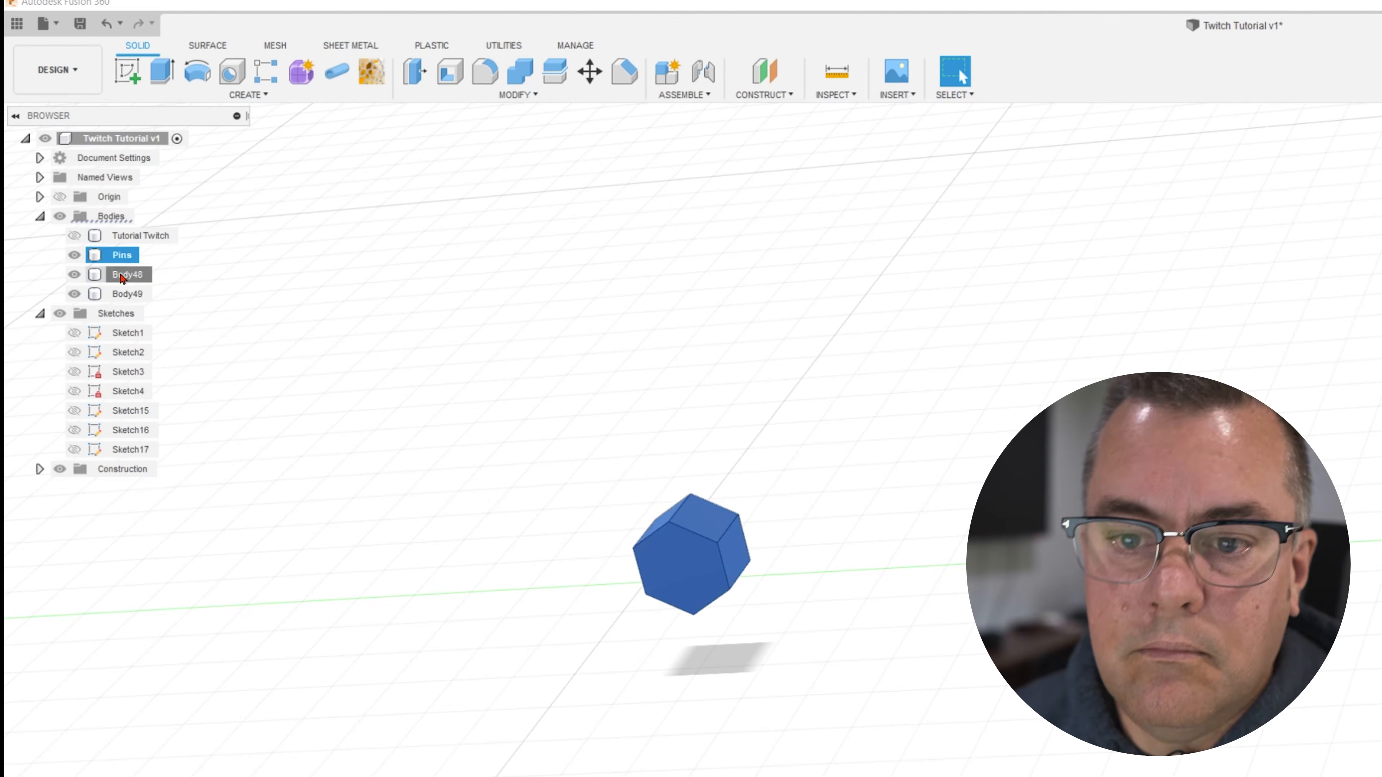
double_click(125, 274)
text(Pin)
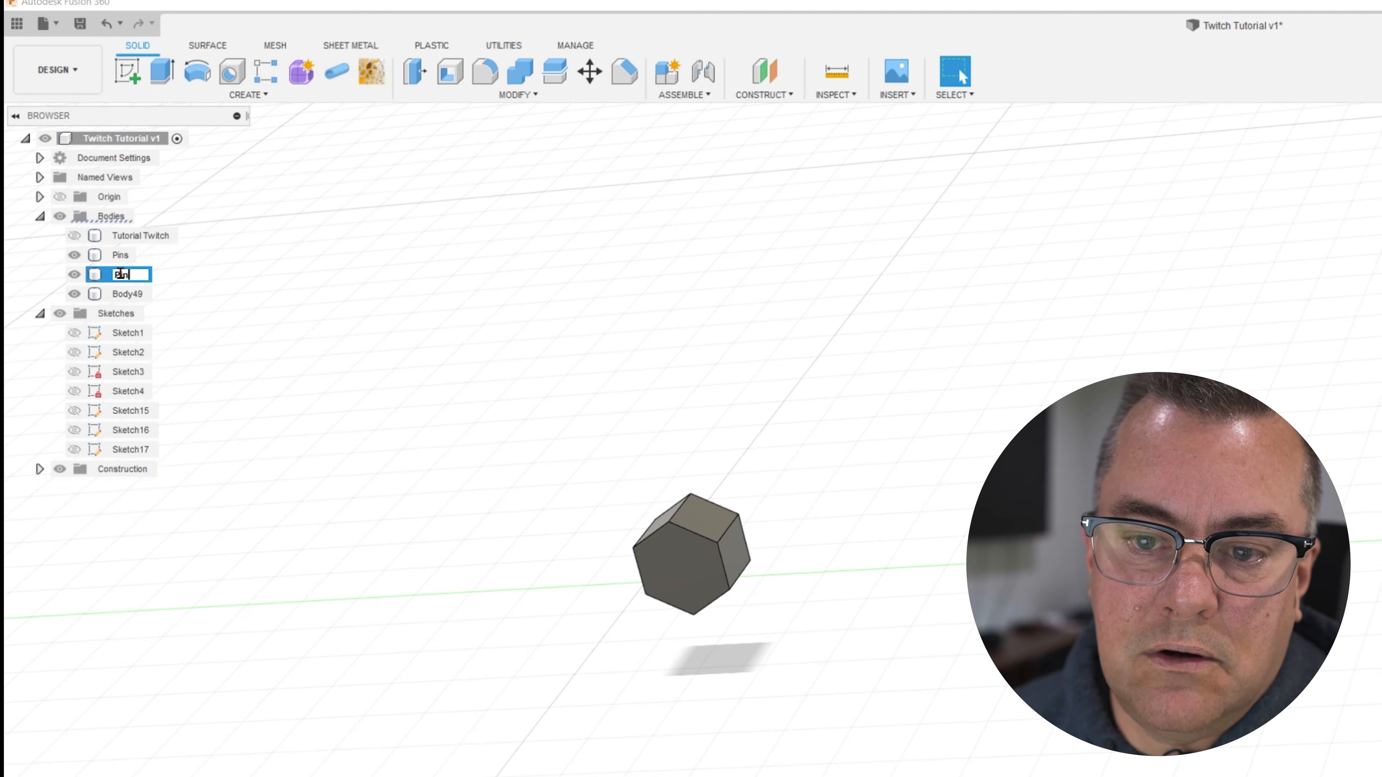
text(2)
key(Return)
Rename the third hexagonal pin body, Body49, as Pin3.
click(142, 297)
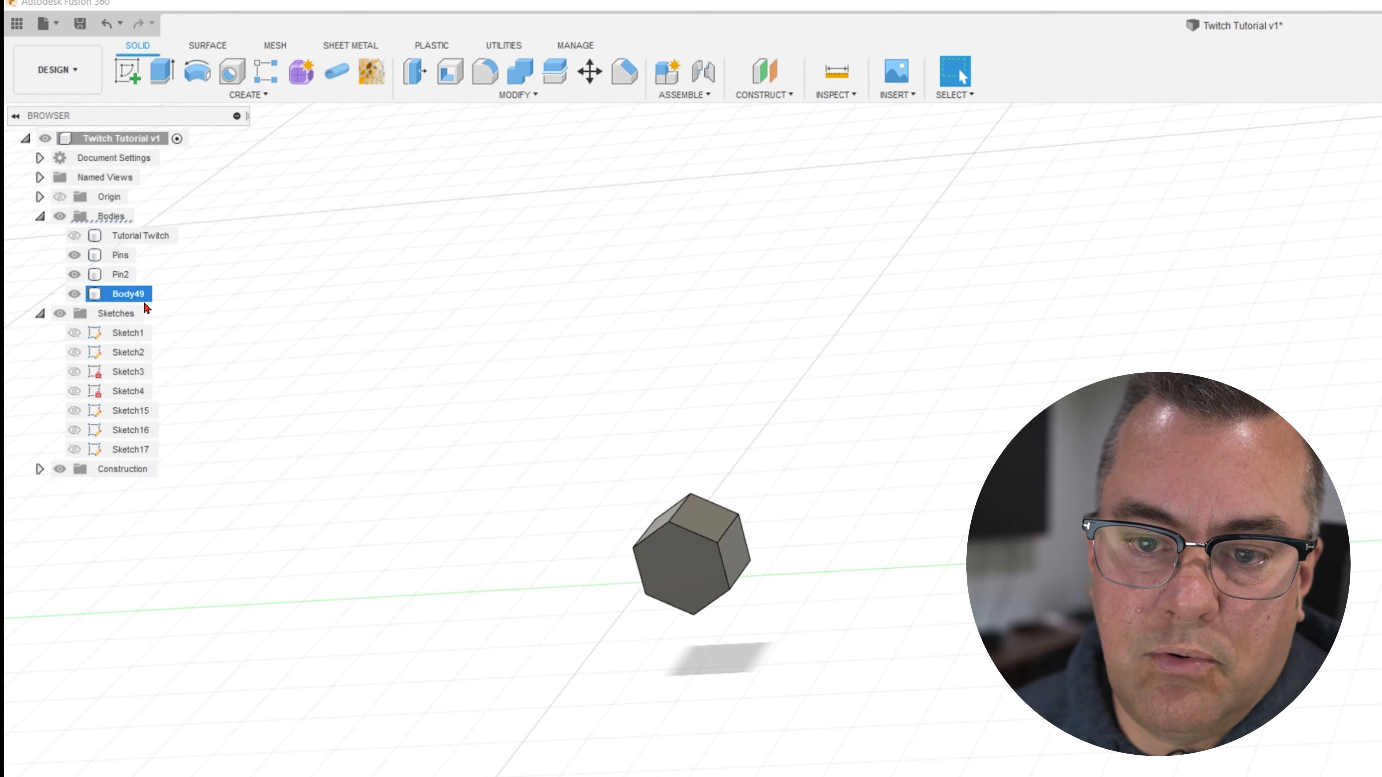
double_click(134, 302)
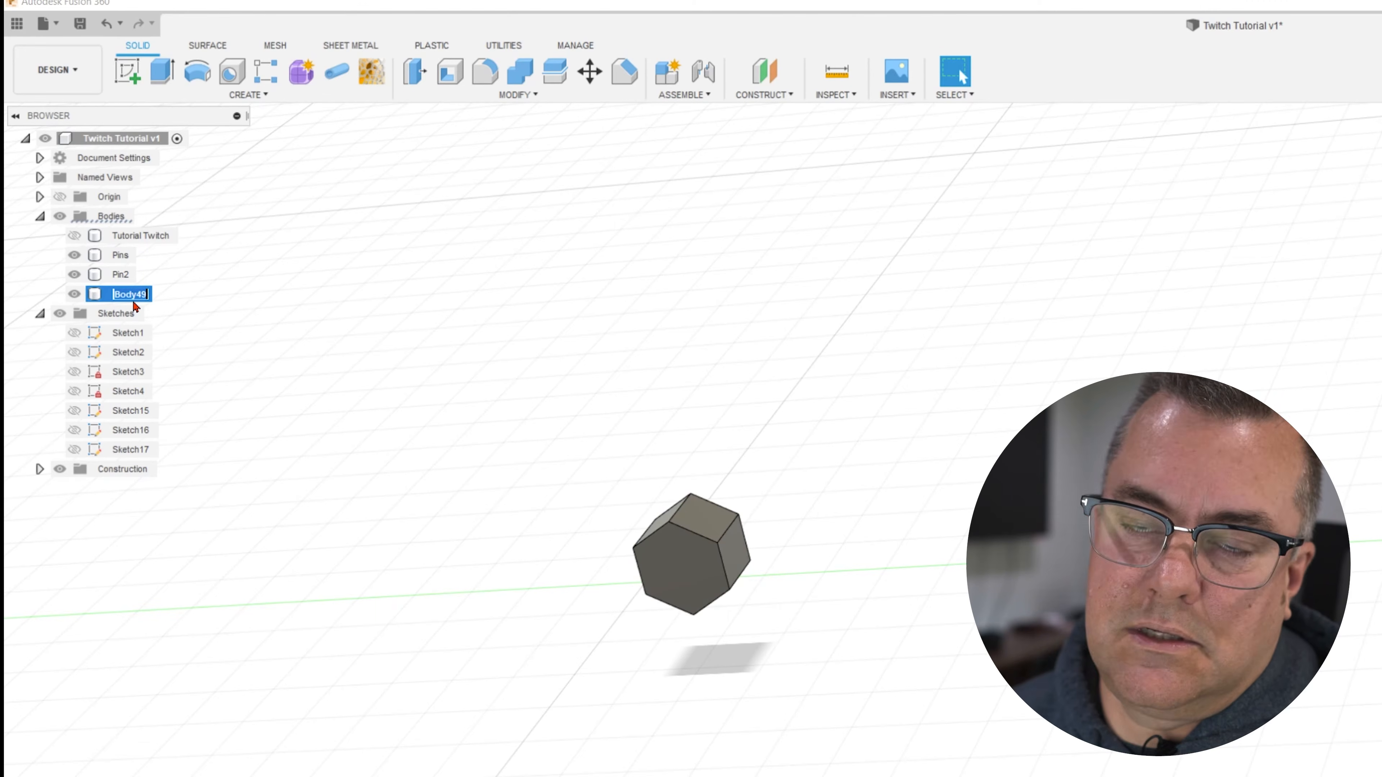
text(Pin3)
key(Return)
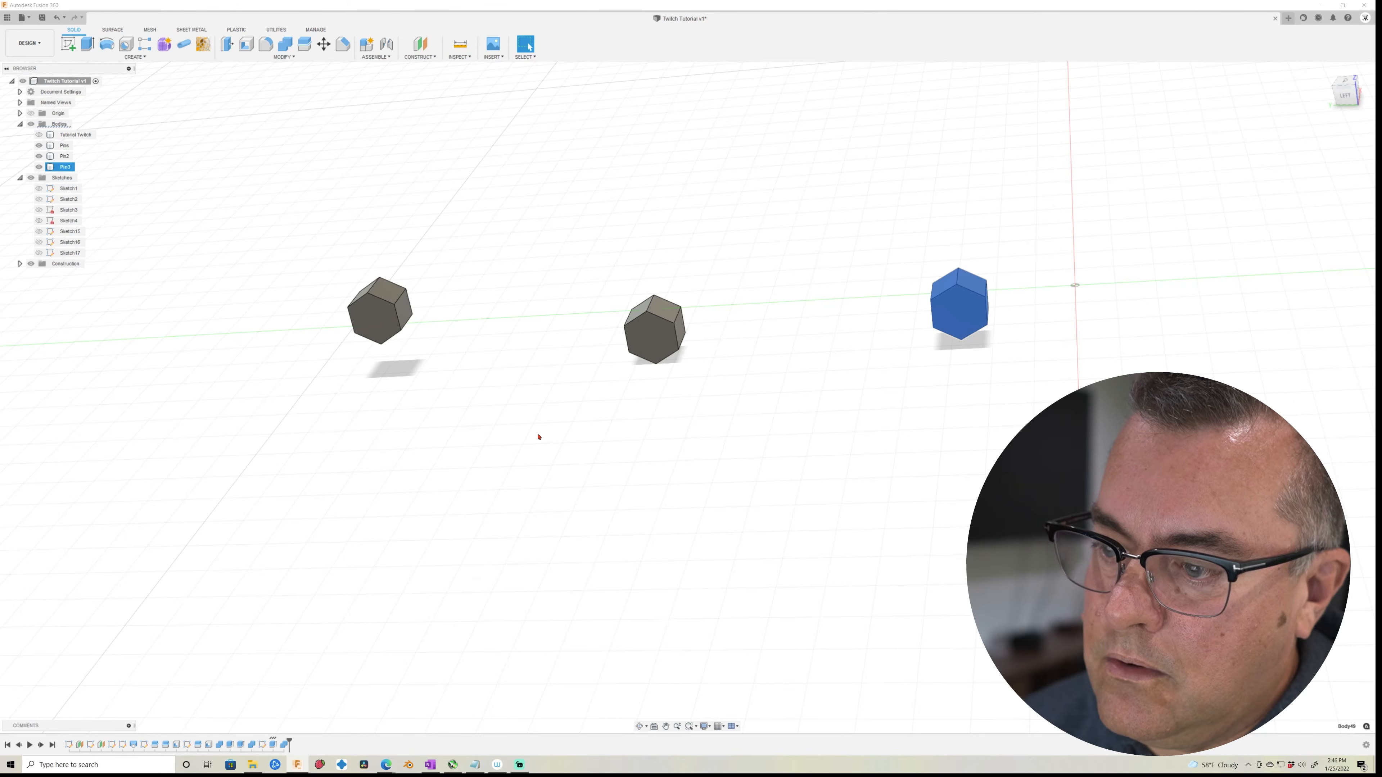
click(601, 454)
Select both hexagonal end faces of all three pins.
shift+middle_drag(611, 442, 598, 381)
click(647, 128)
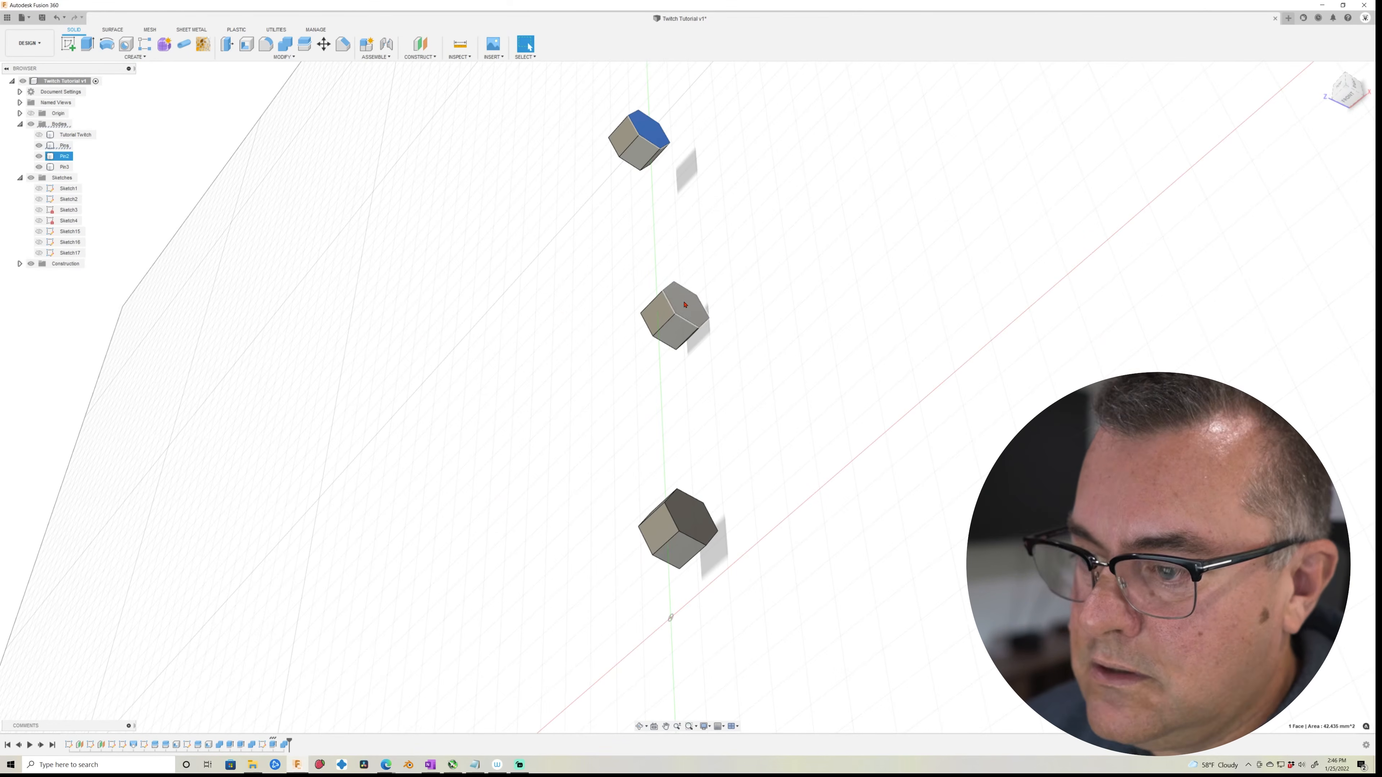
ctrl+click(685, 305)
ctrl+click(680, 512)
shift+middle_drag(509, 637, 613, 595)
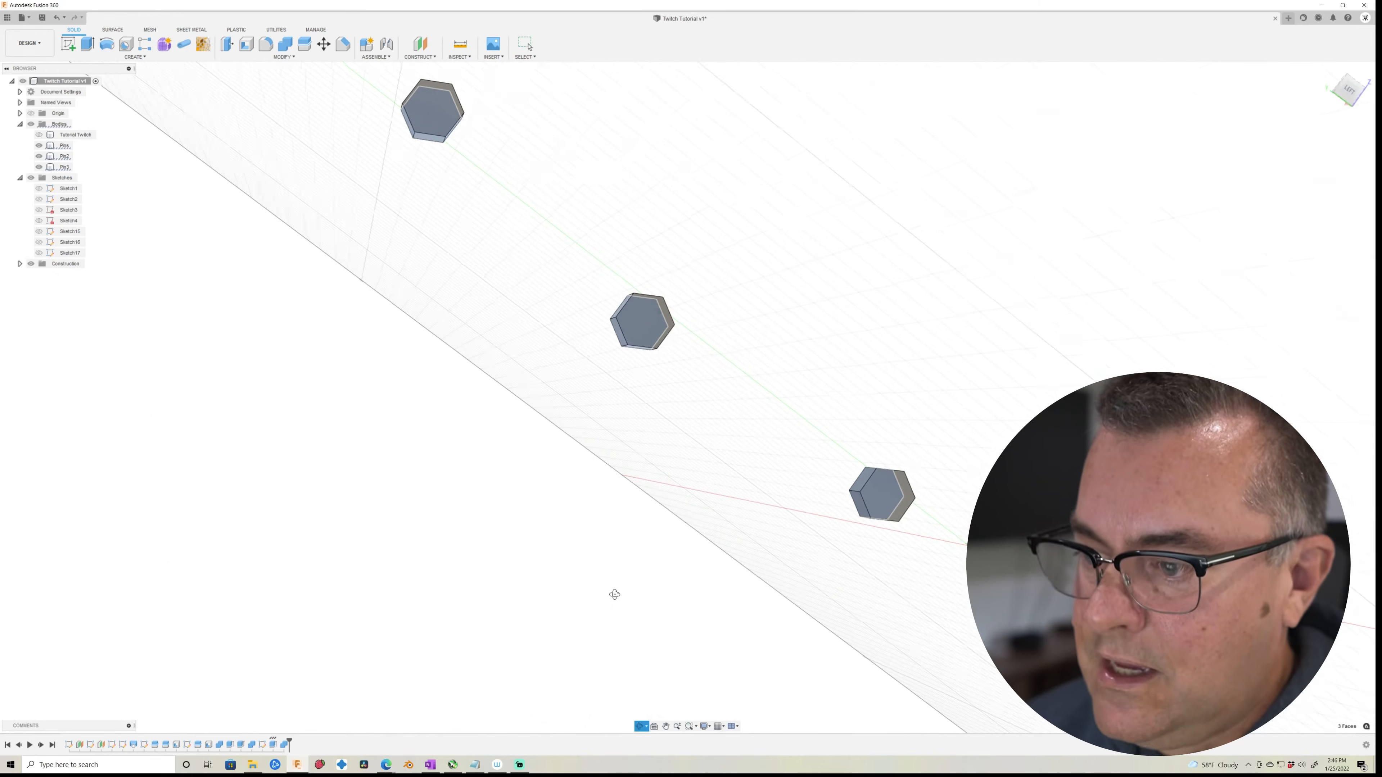
ctrl+click(890, 499)
ctrl+click(638, 316)
ctrl+click(434, 110)
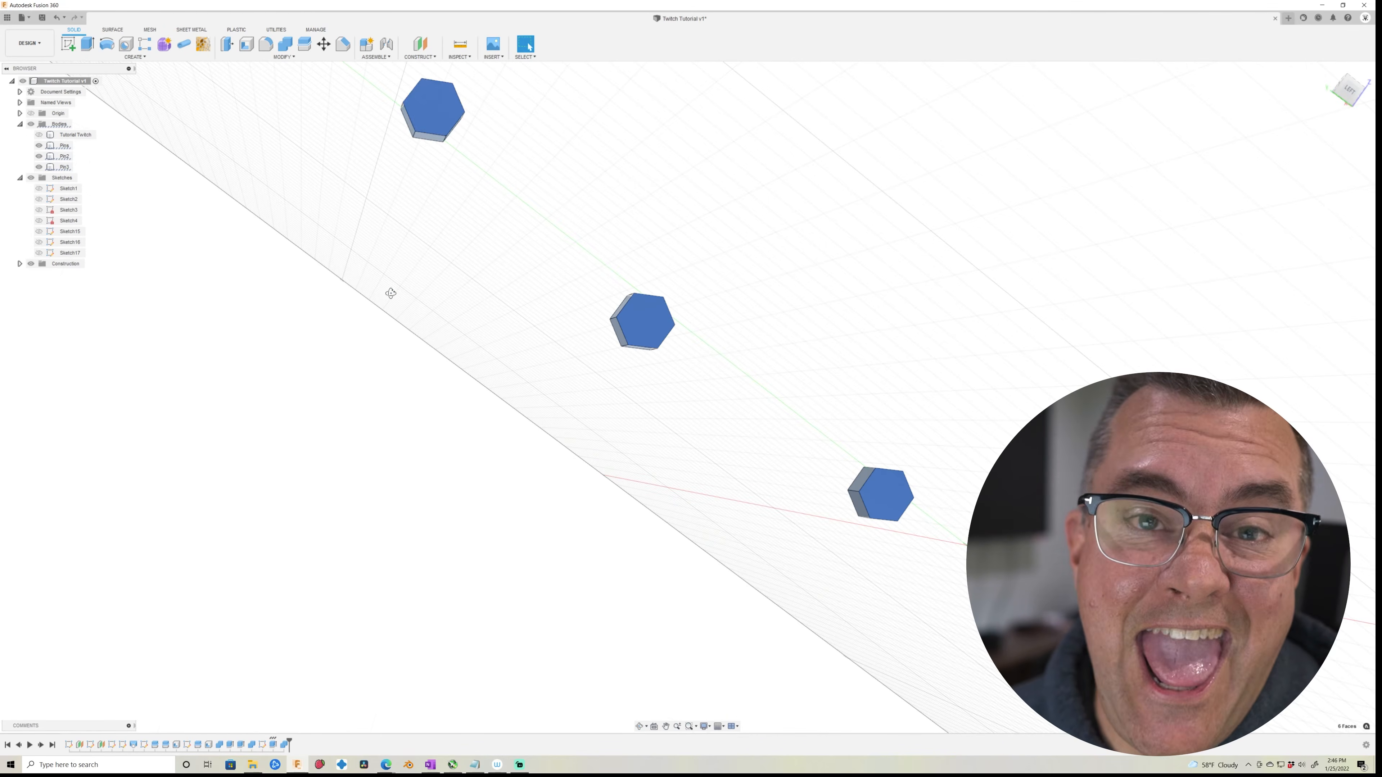
Start a Fillet on the selected pin end faces with a 0.5 mm radius and inspect the rounded edges up close.
shift+middle_drag(391, 294, 370, 324)
key(f)
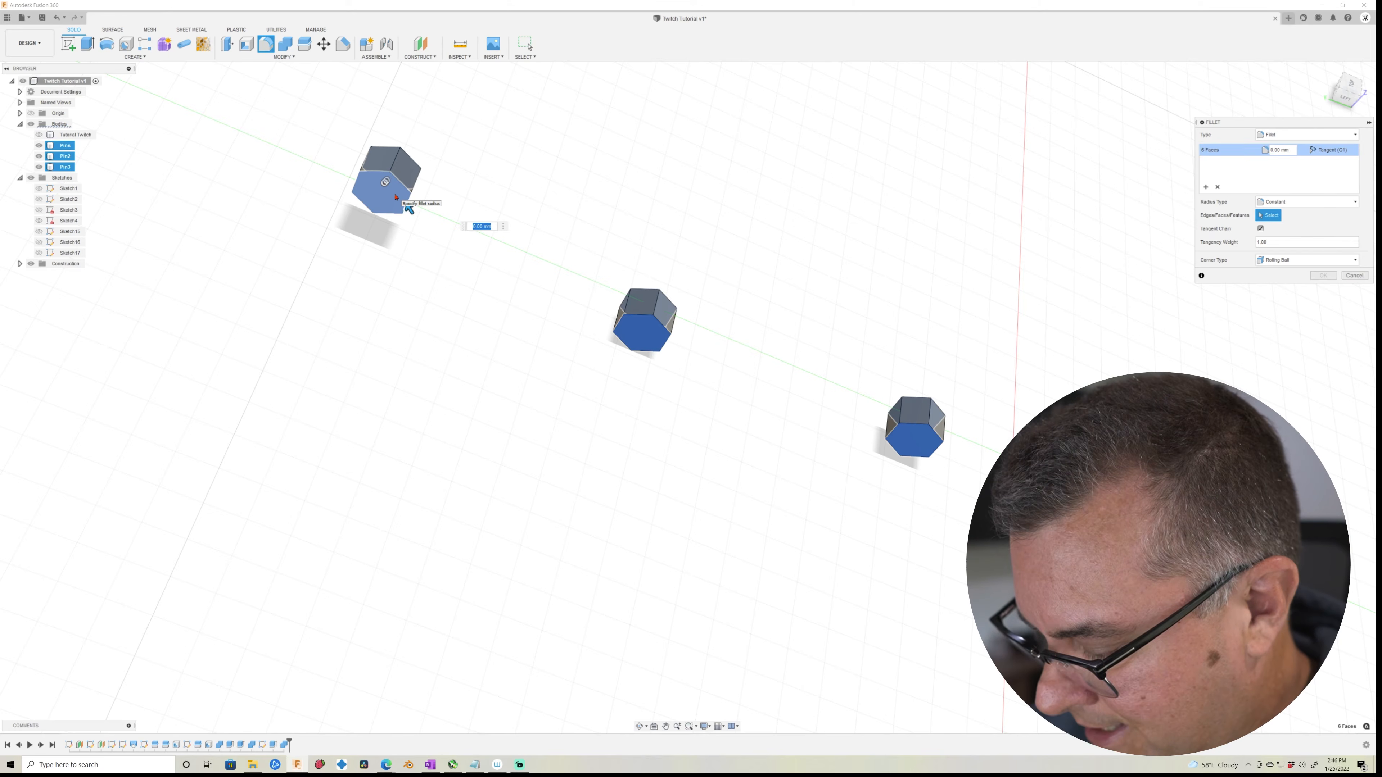
key(BackSpace)
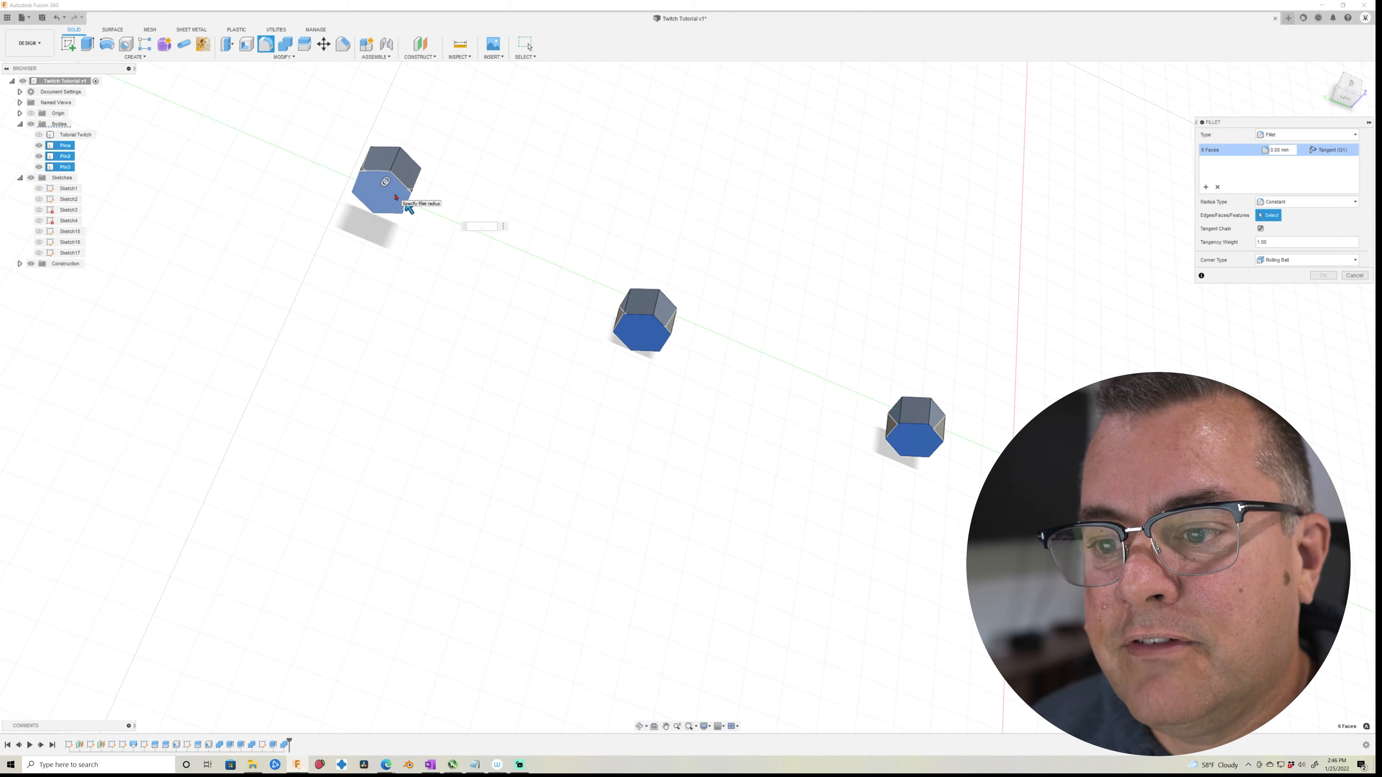
text(.5)
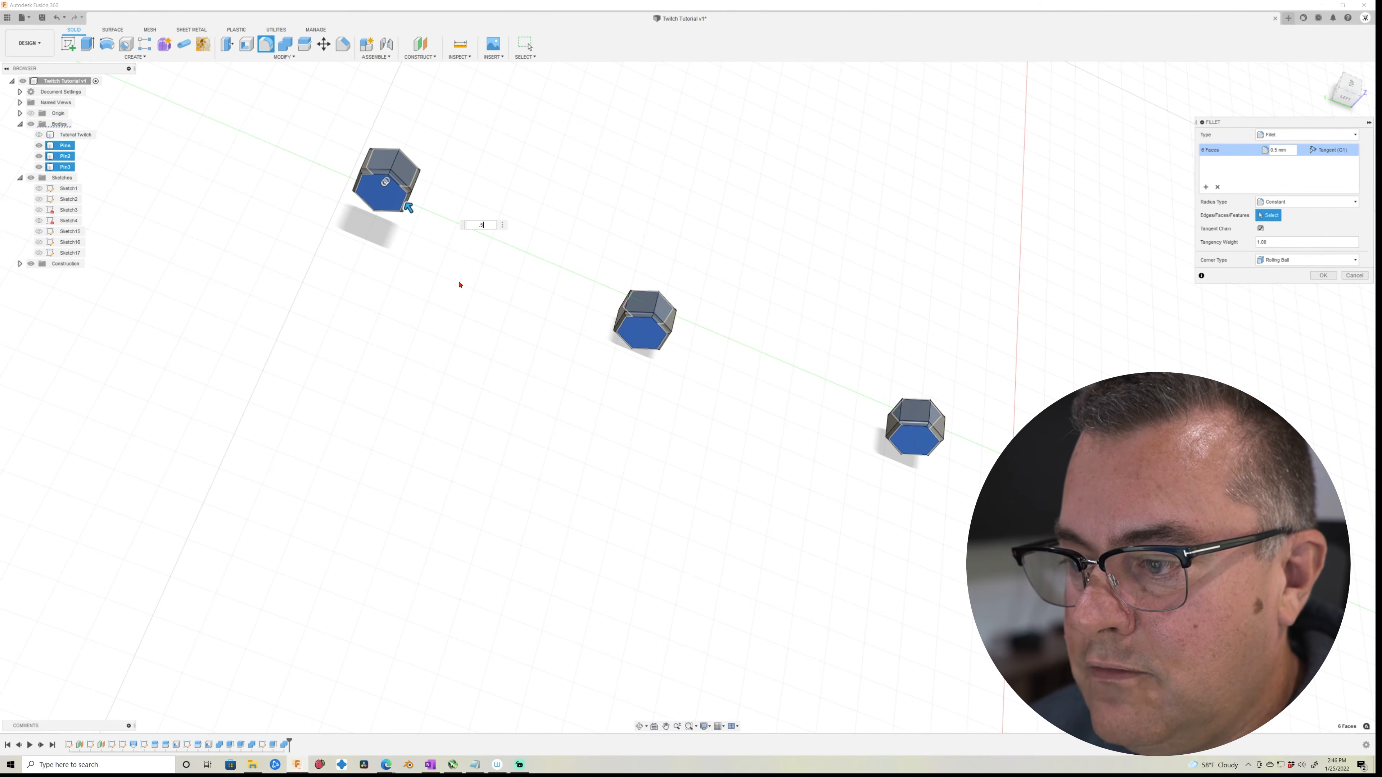
scroll(642, 319, down, 1)
scroll(642, 315, up, 10)
scroll(642, 314, down, 2)
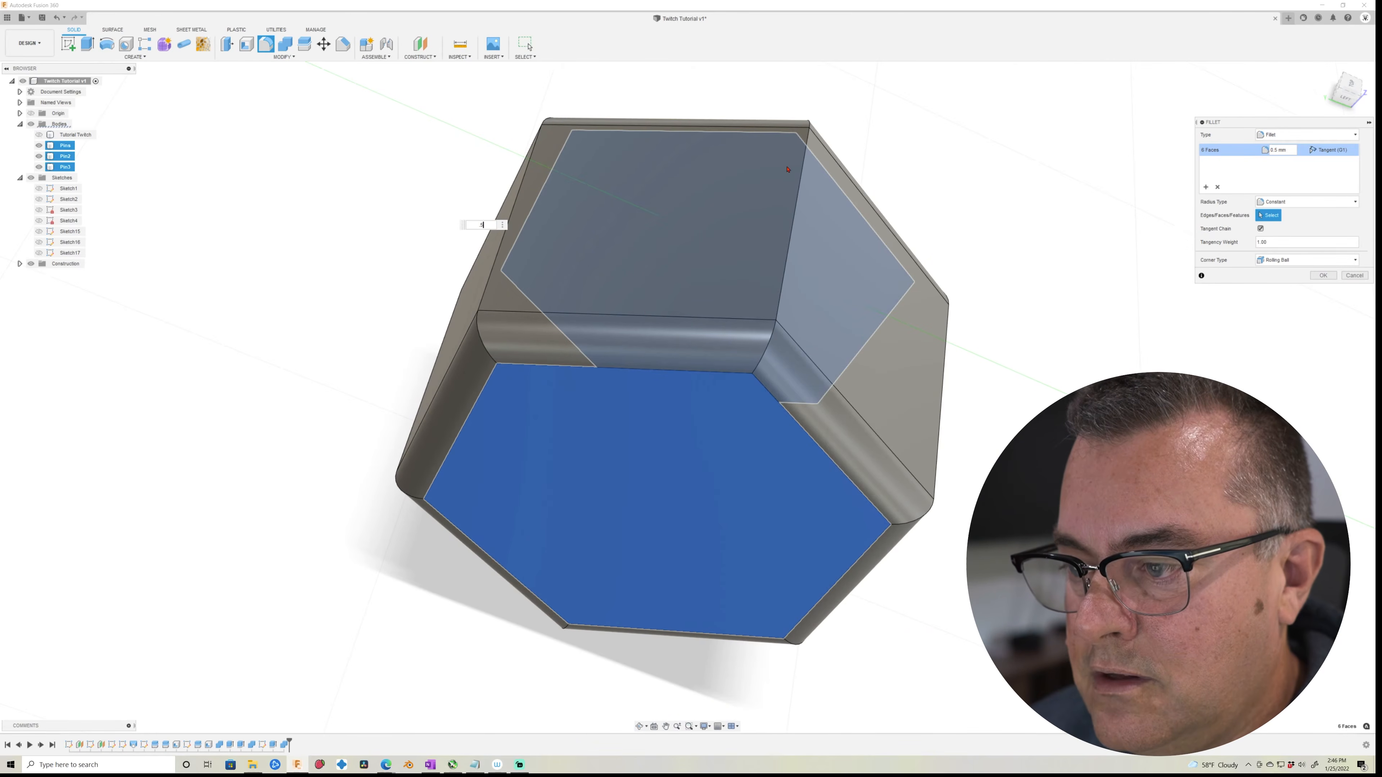
shift+middle_drag(786, 169, 342, 548)
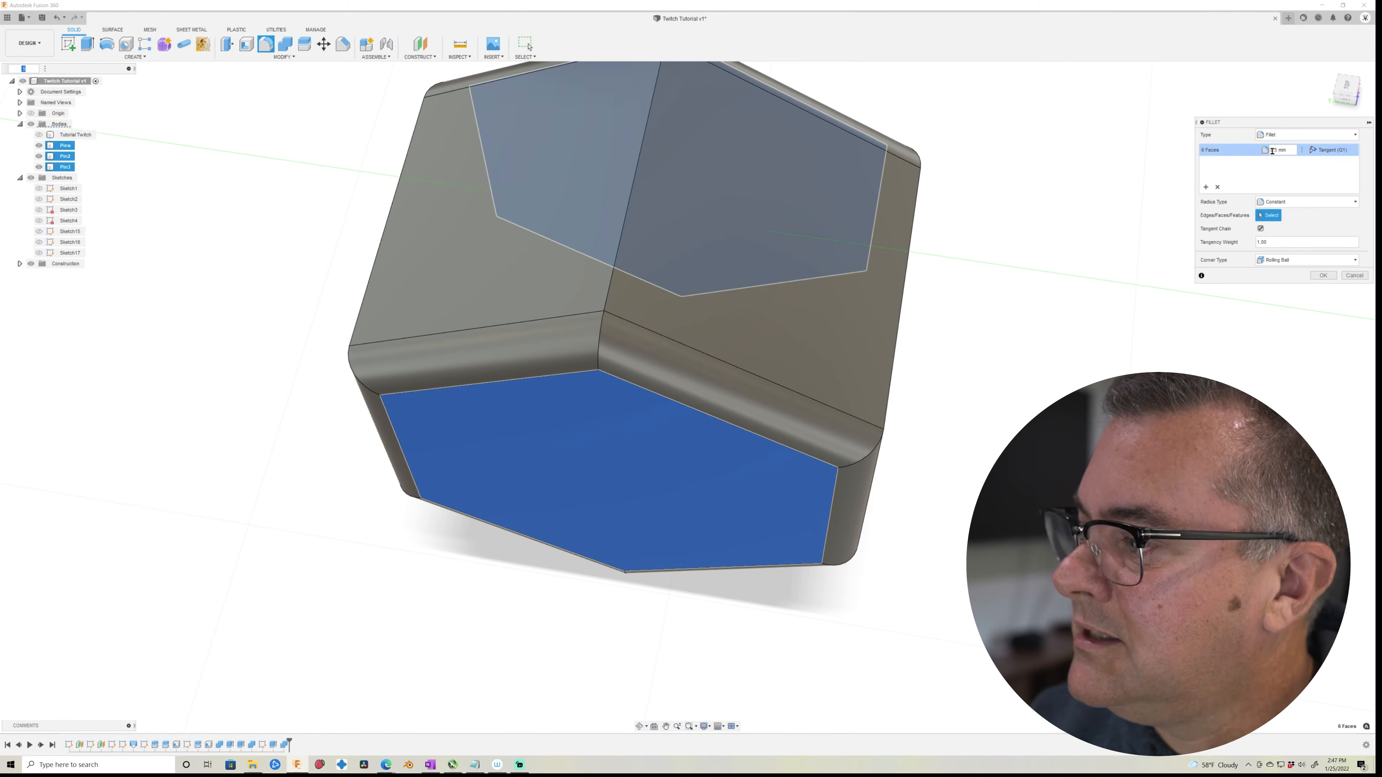
Set the pin fillet radius to 0.8 mm and apply the fillet.
key(BackSpace)
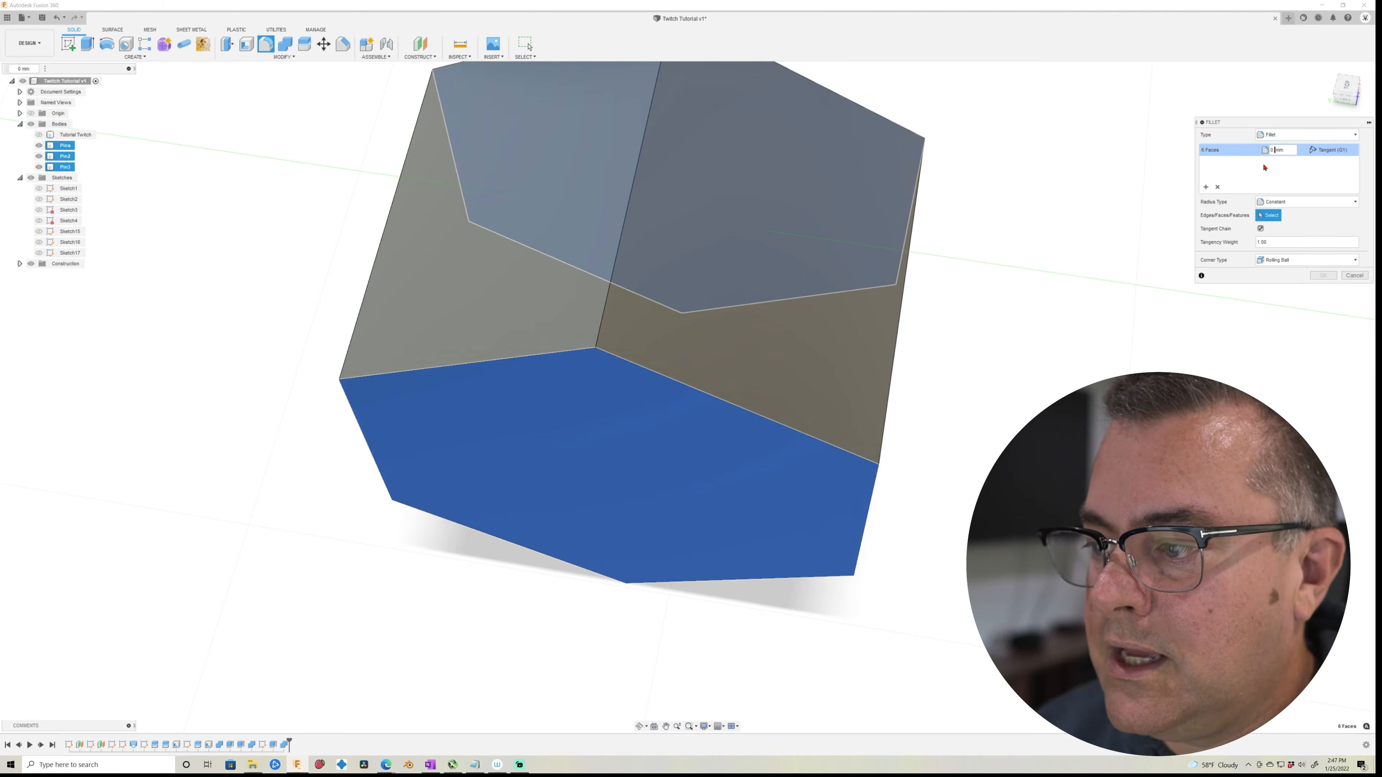
text(8)
shift+middle_drag(562, 561, 453, 565)
scroll(540, 565, down, 4)
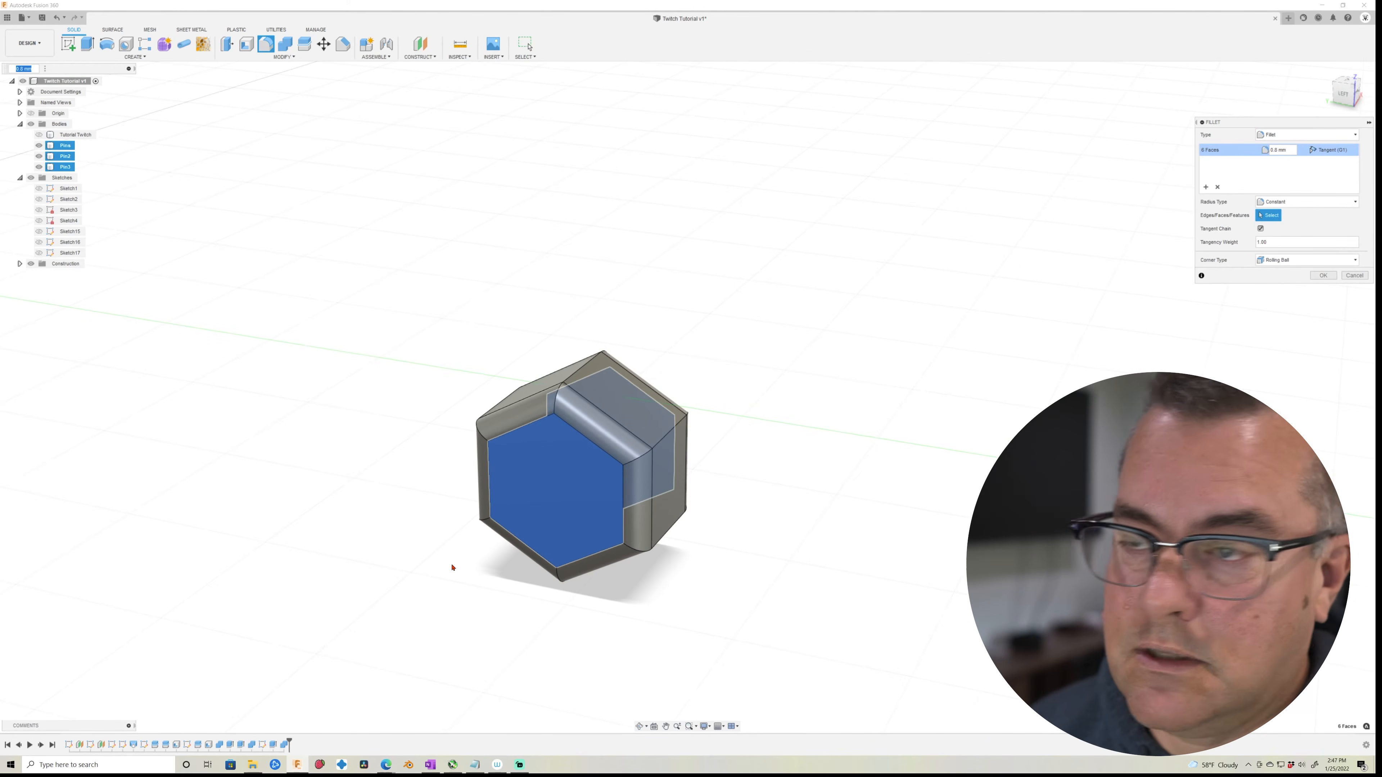
click(1323, 275)
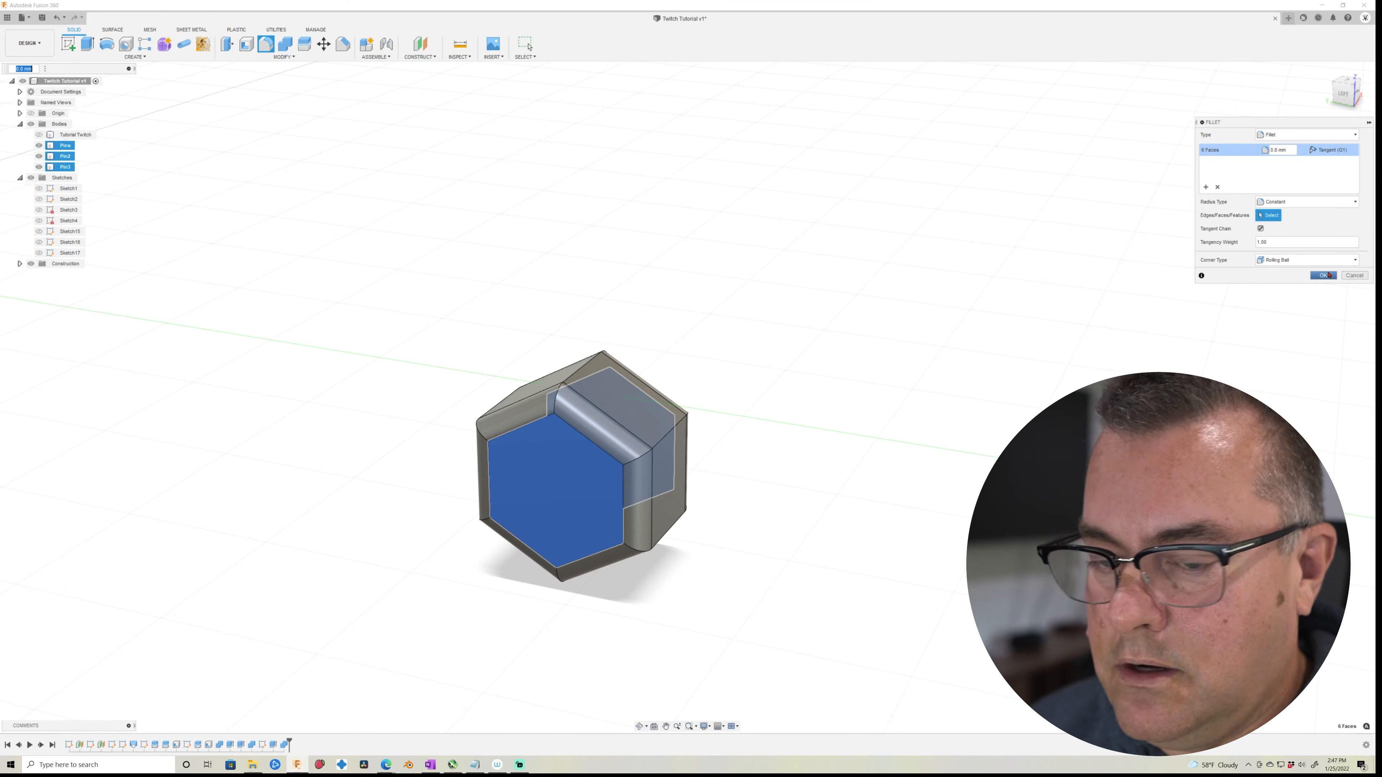
Show the Tutorial Twitch lure body together with the filleted pins.
scroll(376, 485, down, 2)
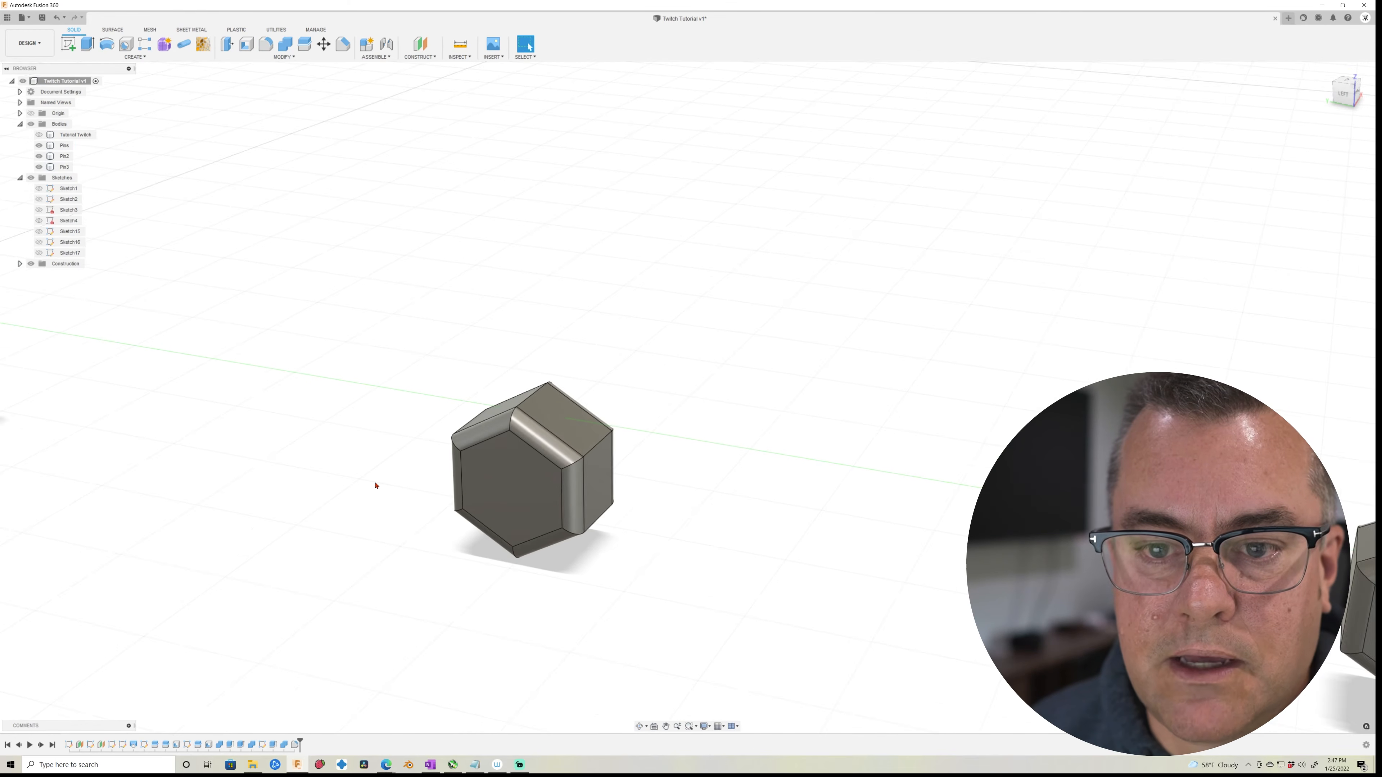
scroll(375, 485, down, 2)
click(39, 134)
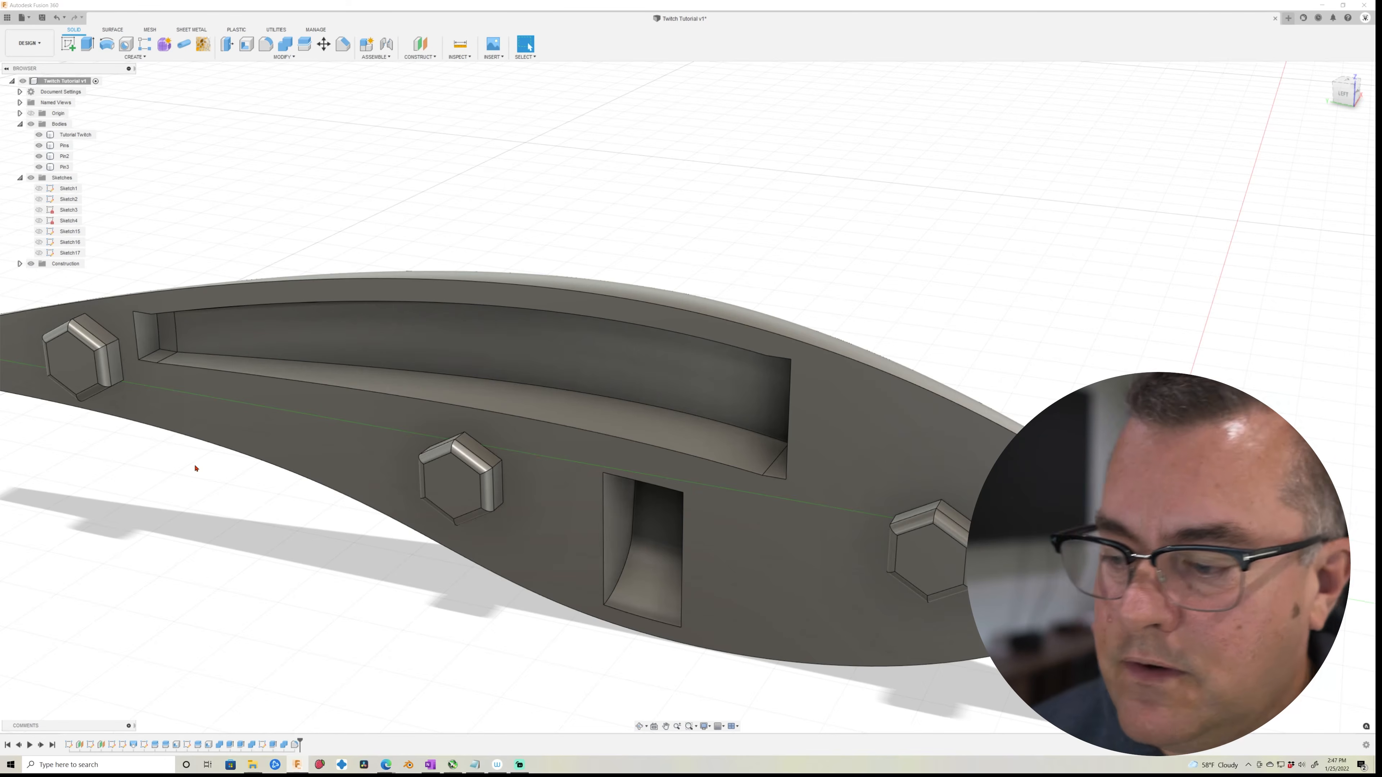
Start a Section Analysis on the lure half's flat face and offset the section plane about 2.07 mm into the body.
click(458, 56)
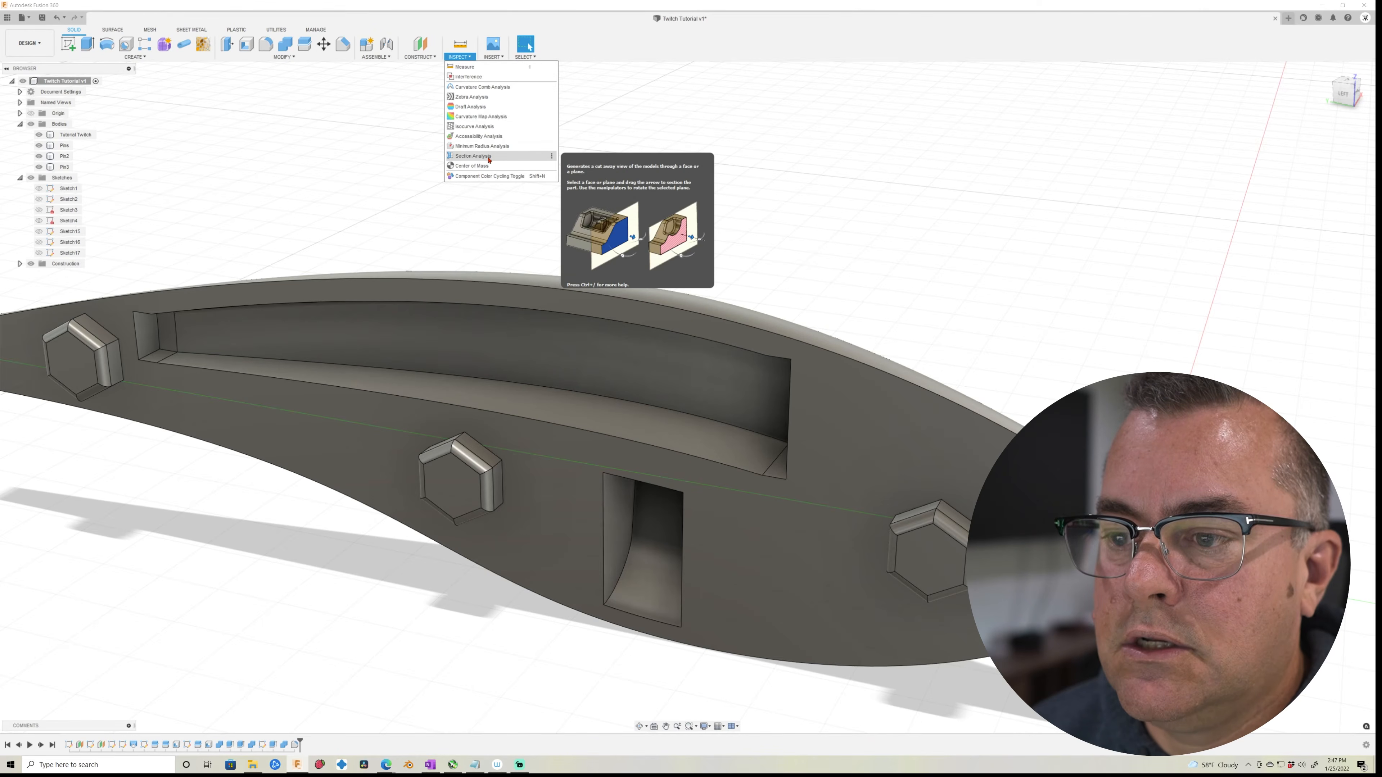
click(473, 156)
click(549, 468)
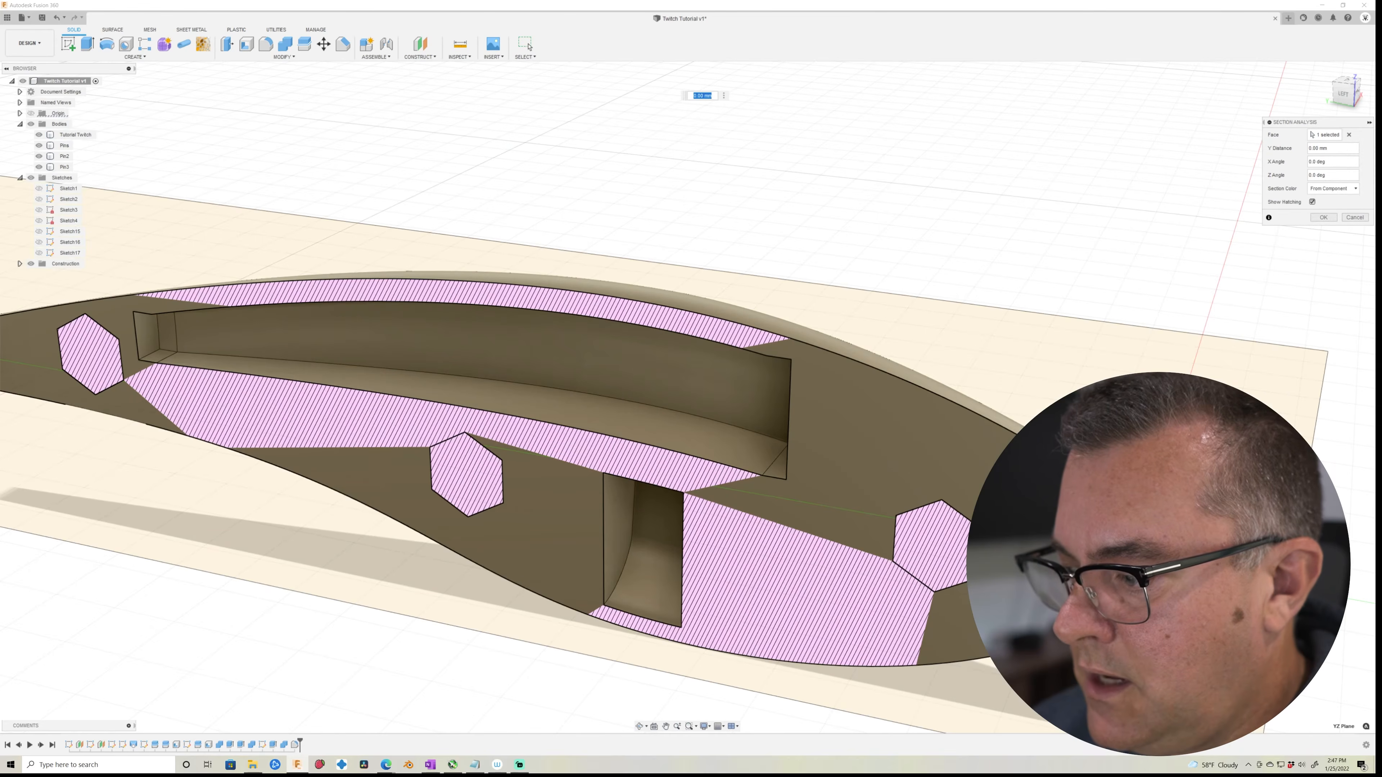
text(1.814)
key(Return)
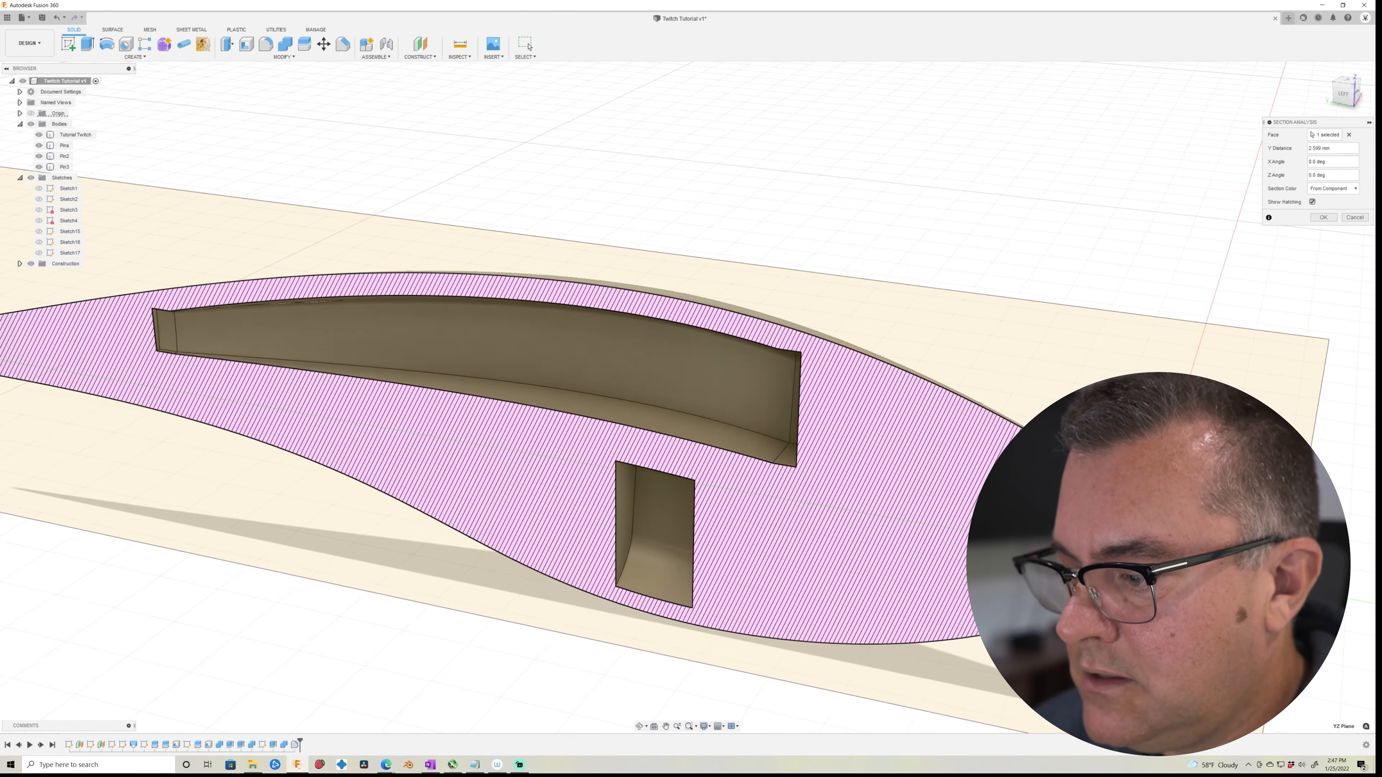
drag(1140, 542, 1142, 533)
Examine the clearance between the nose-end pin and its socket in the section view, and cancel the analysis.
scroll(870, 577, up, 5)
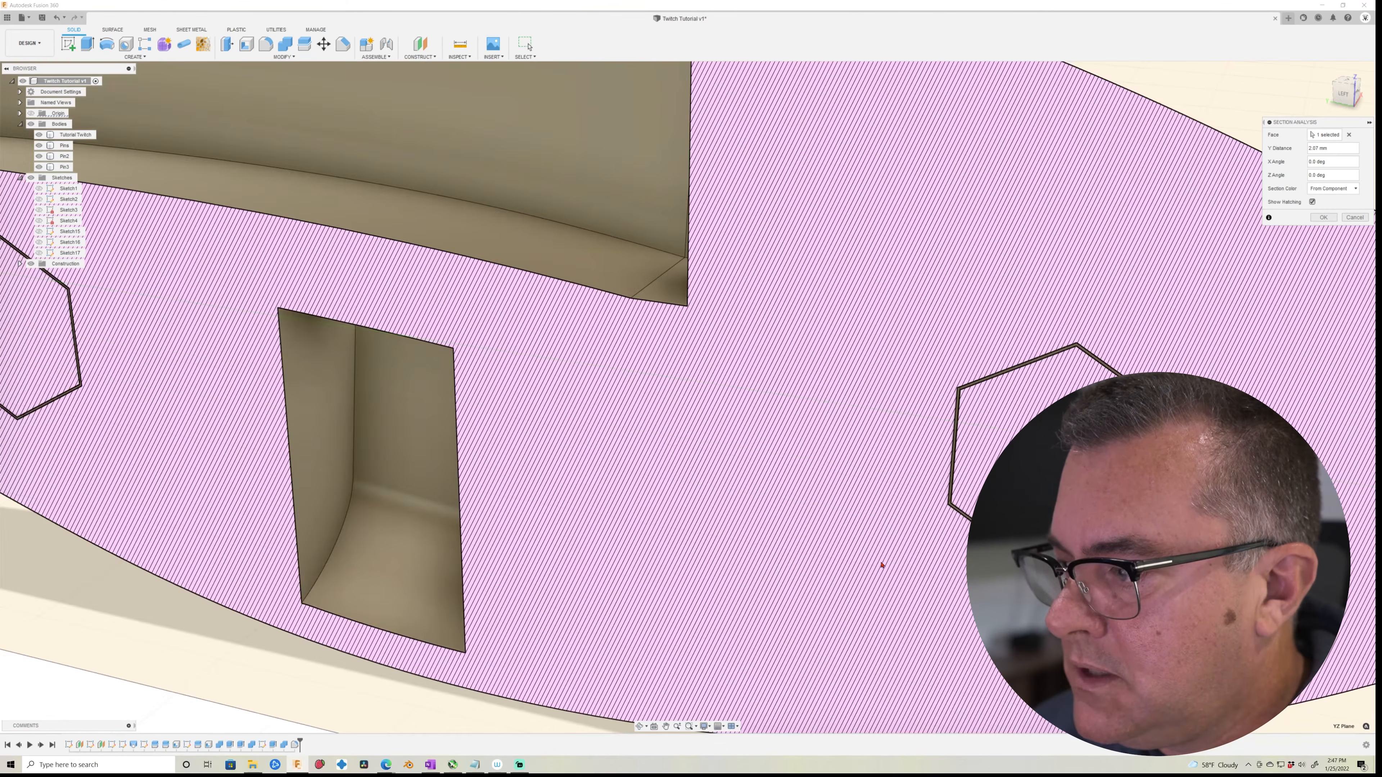
scroll(881, 565, up, 10)
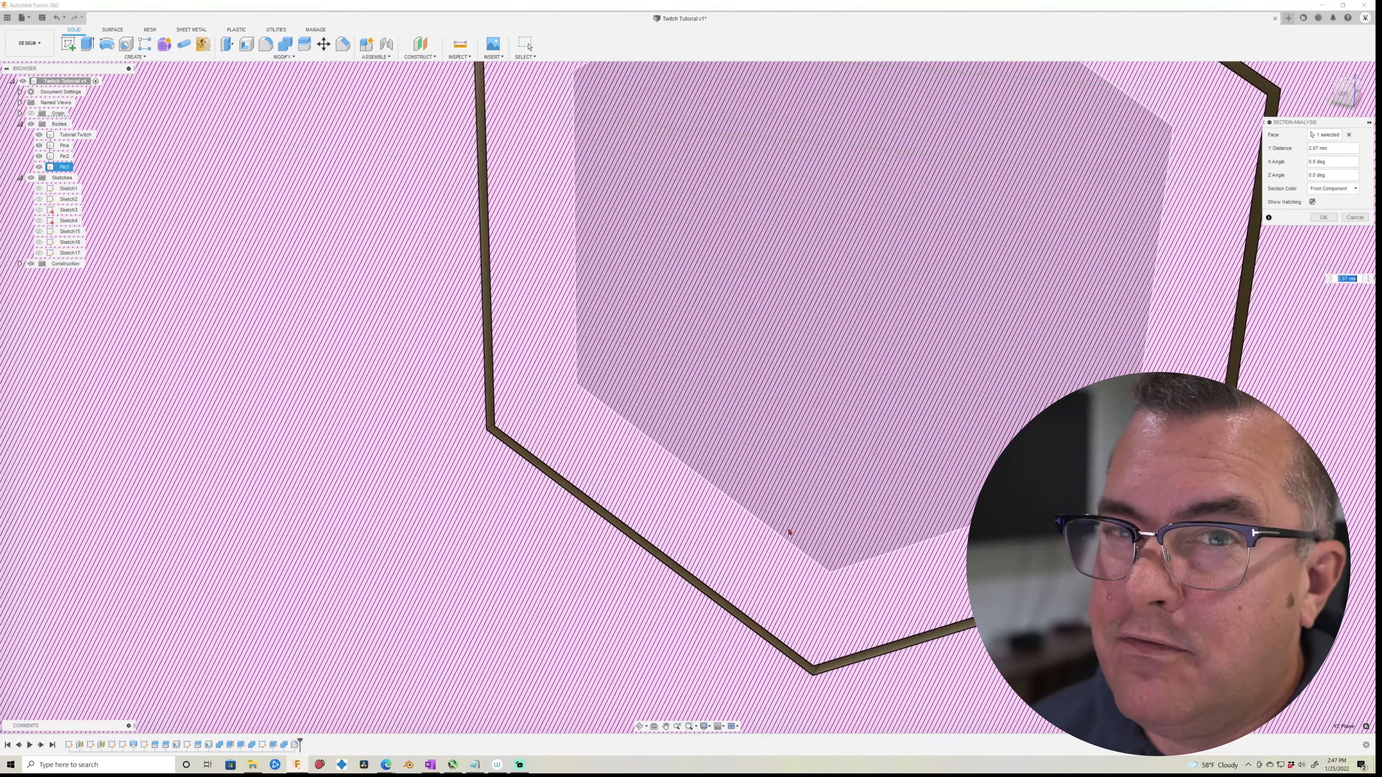
scroll(788, 532, down, 2)
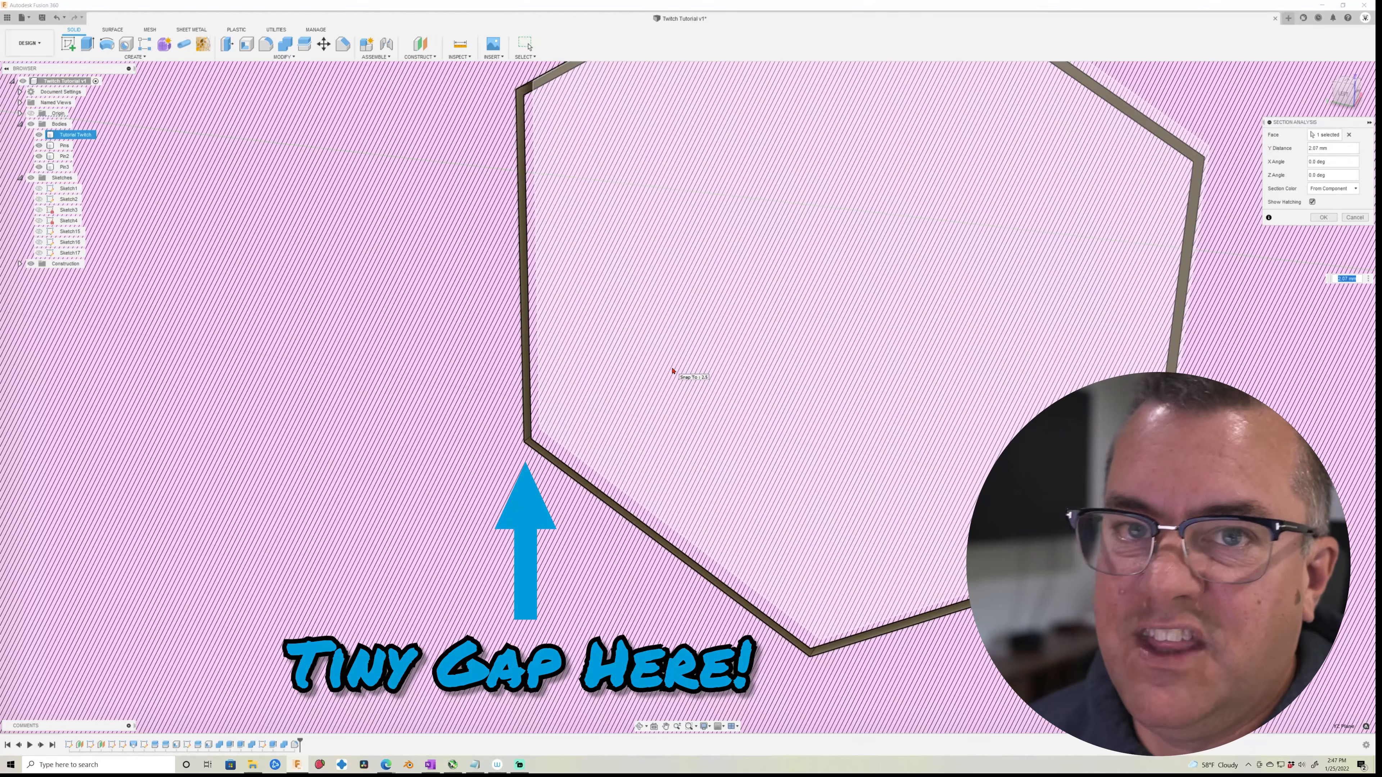
shift+middle_drag(765, 483, 779, 501)
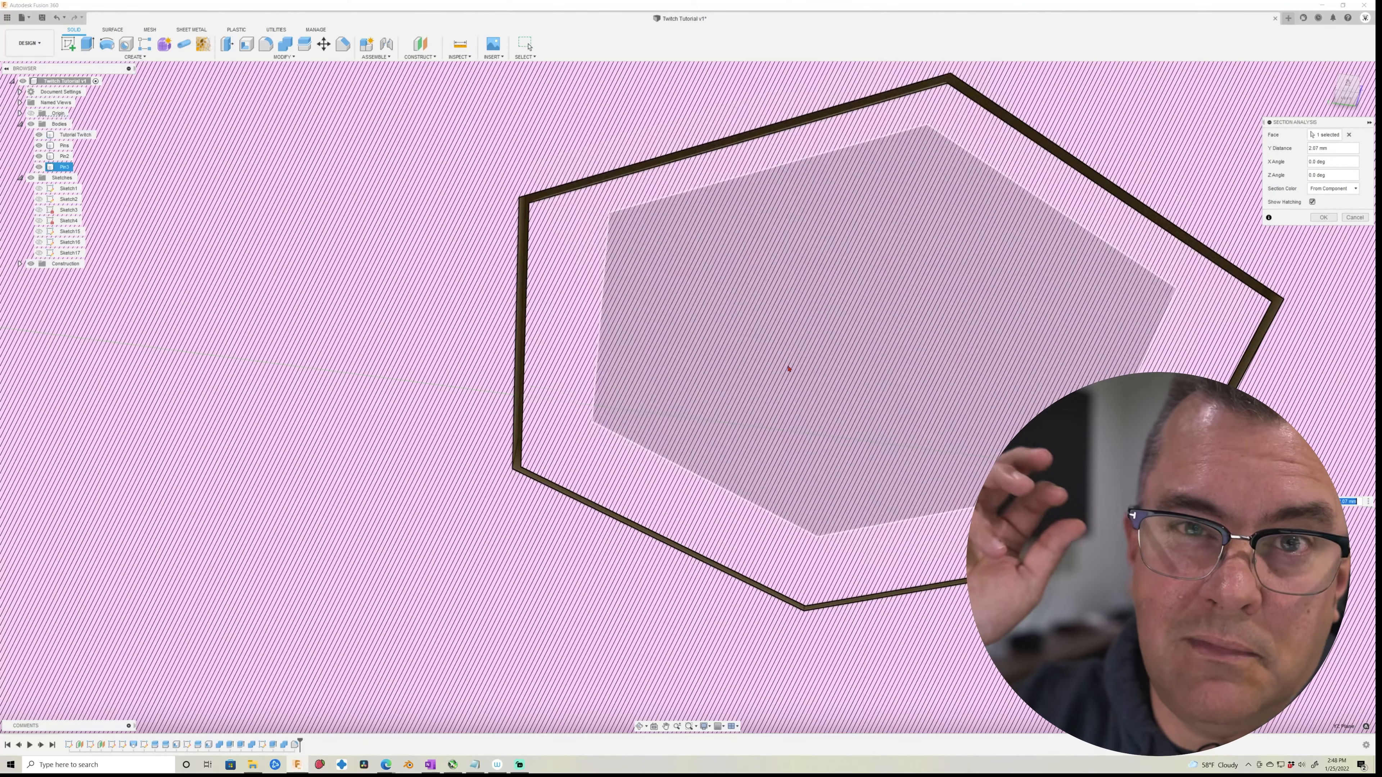
scroll(788, 407, down, 10)
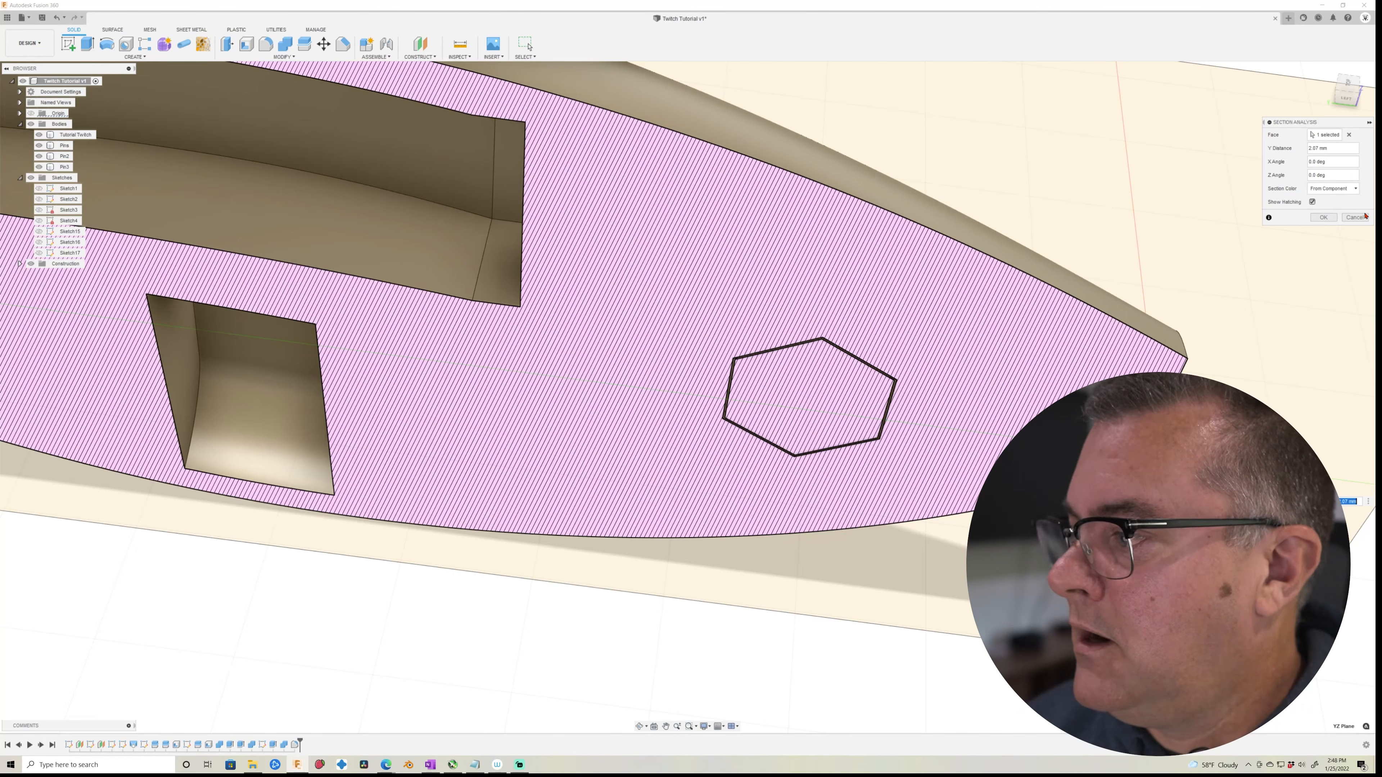
click(1354, 217)
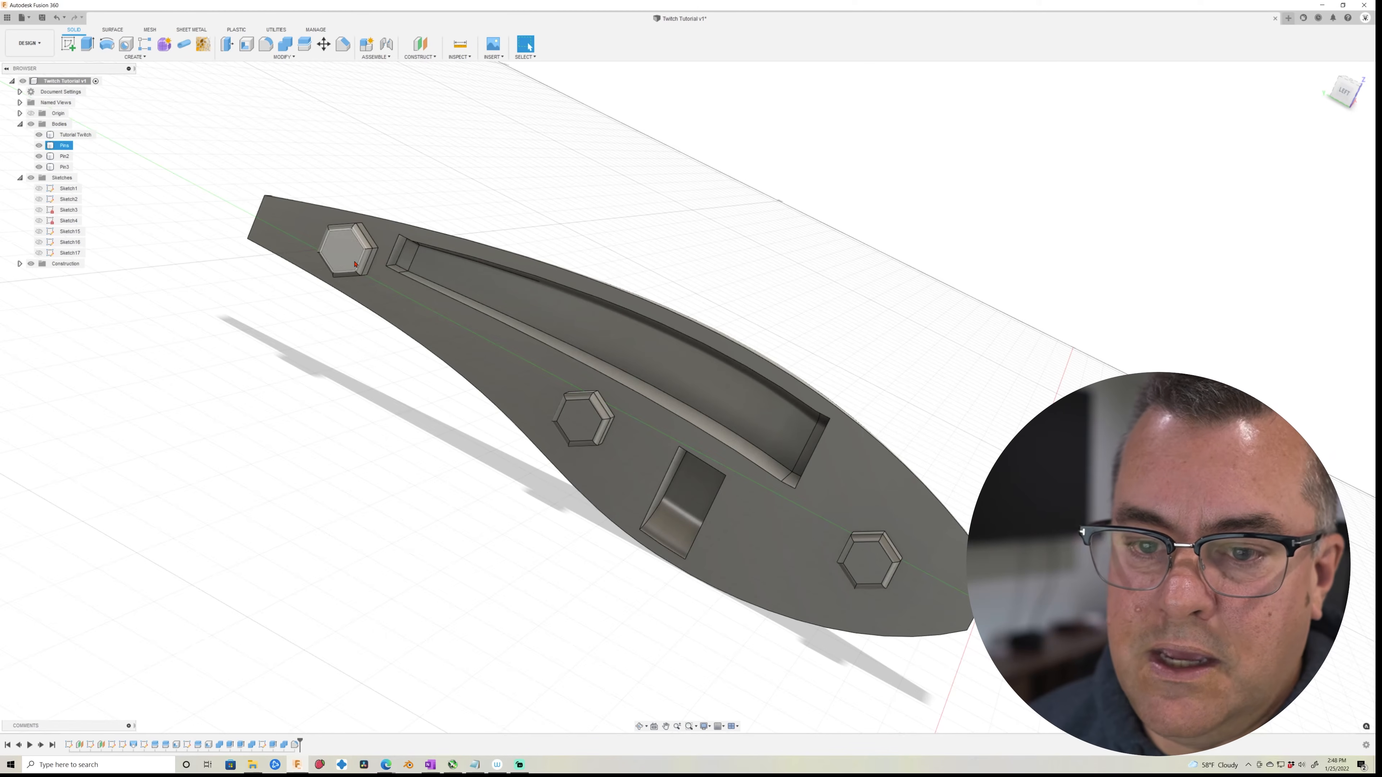
Hide the three pin bodies, leaving only the lure half with its sockets shown.
click(38, 145)
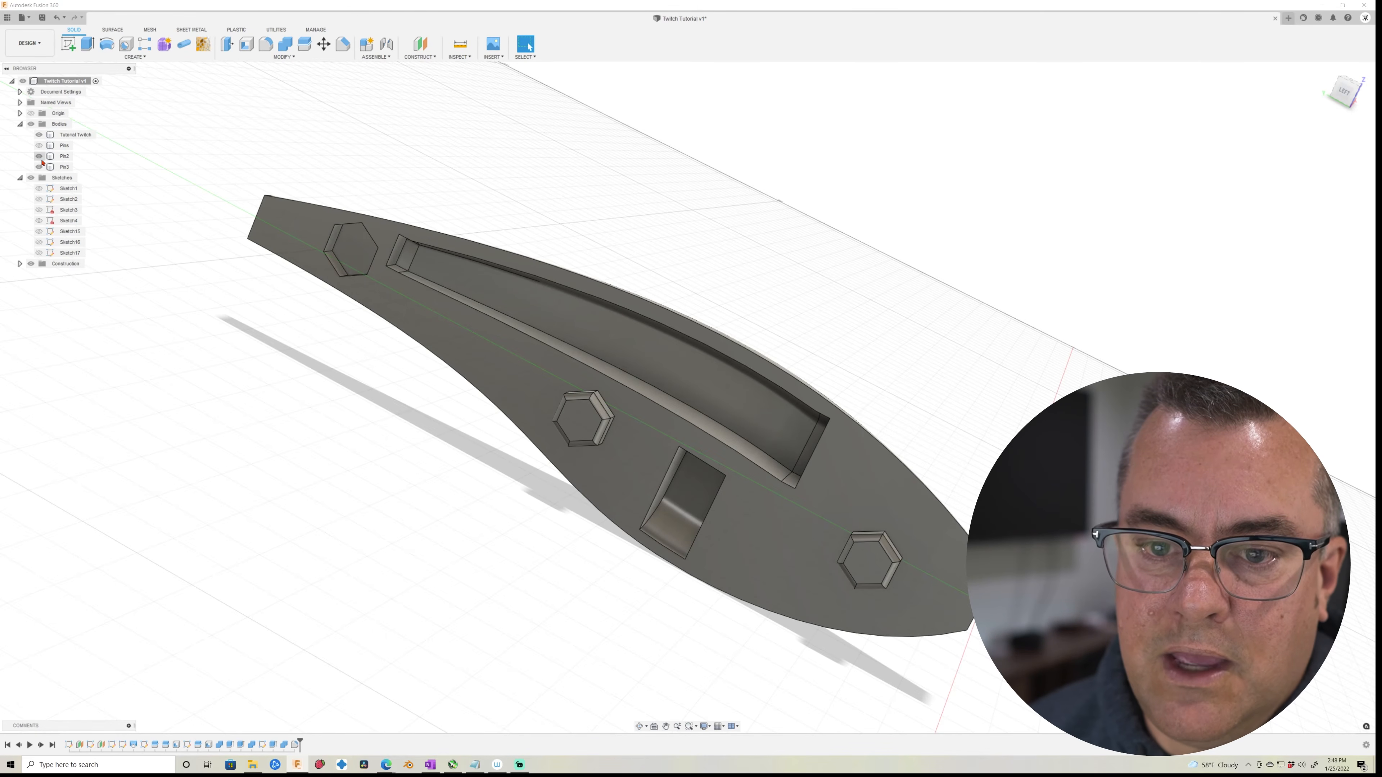
click(38, 156)
click(39, 167)
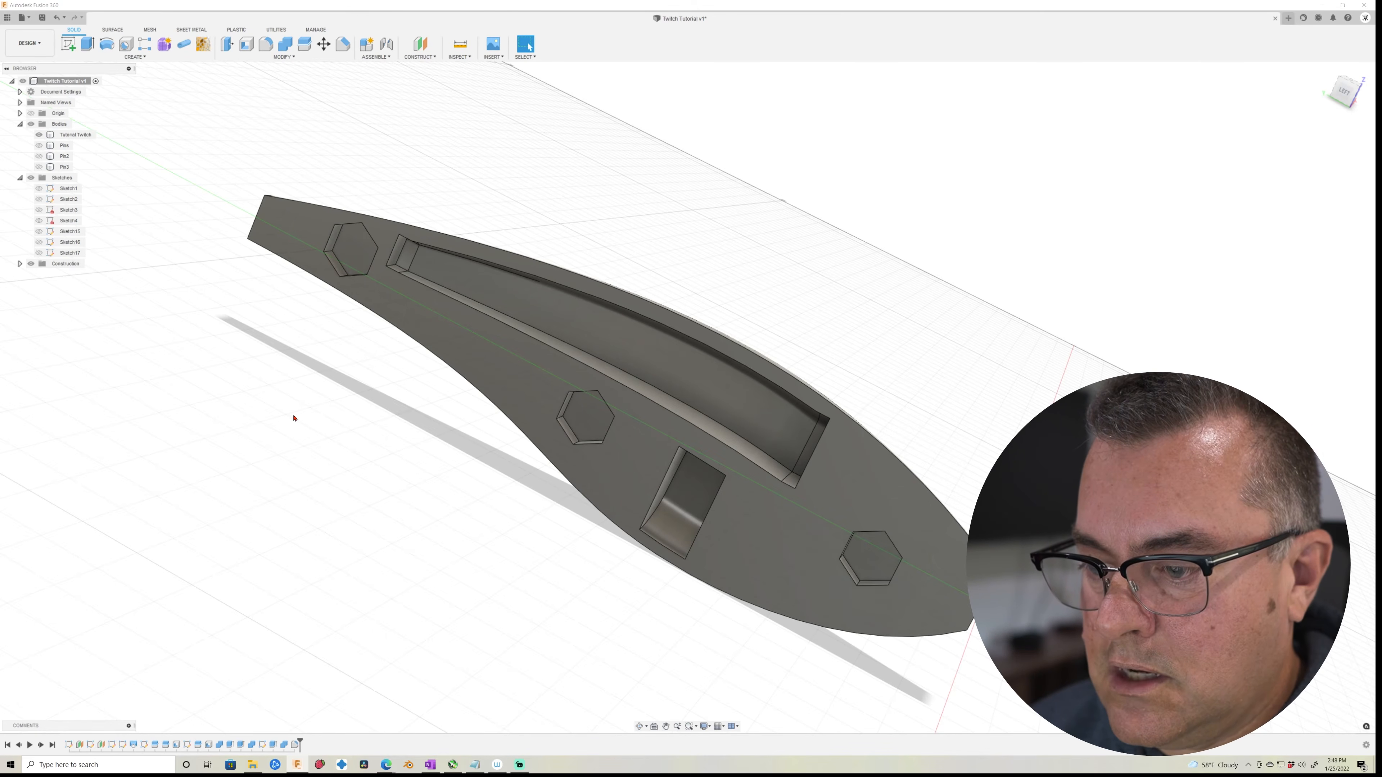
Select the six opening edges of the tail-end hexagonal socket on the lure's flat face.
shift+middle_drag(293, 416, 318, 392)
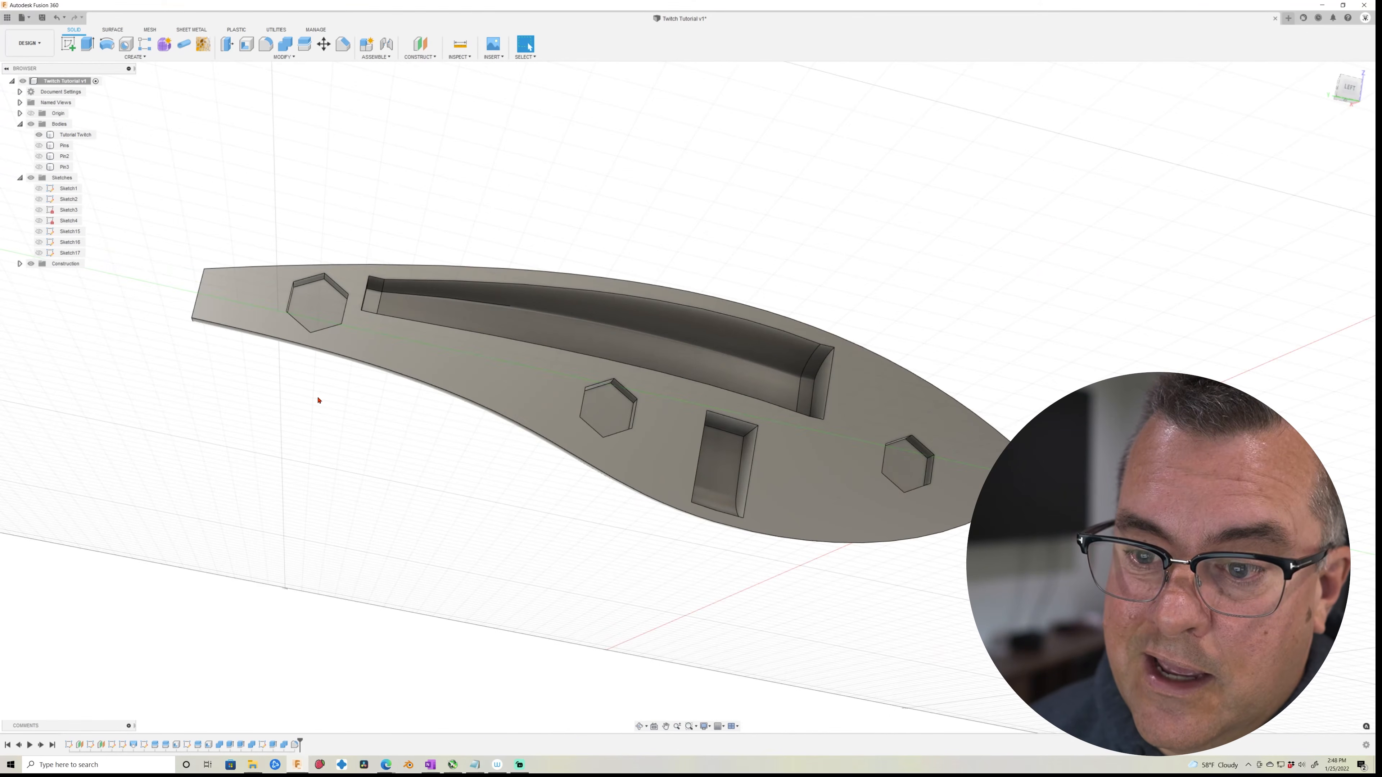
click(333, 284)
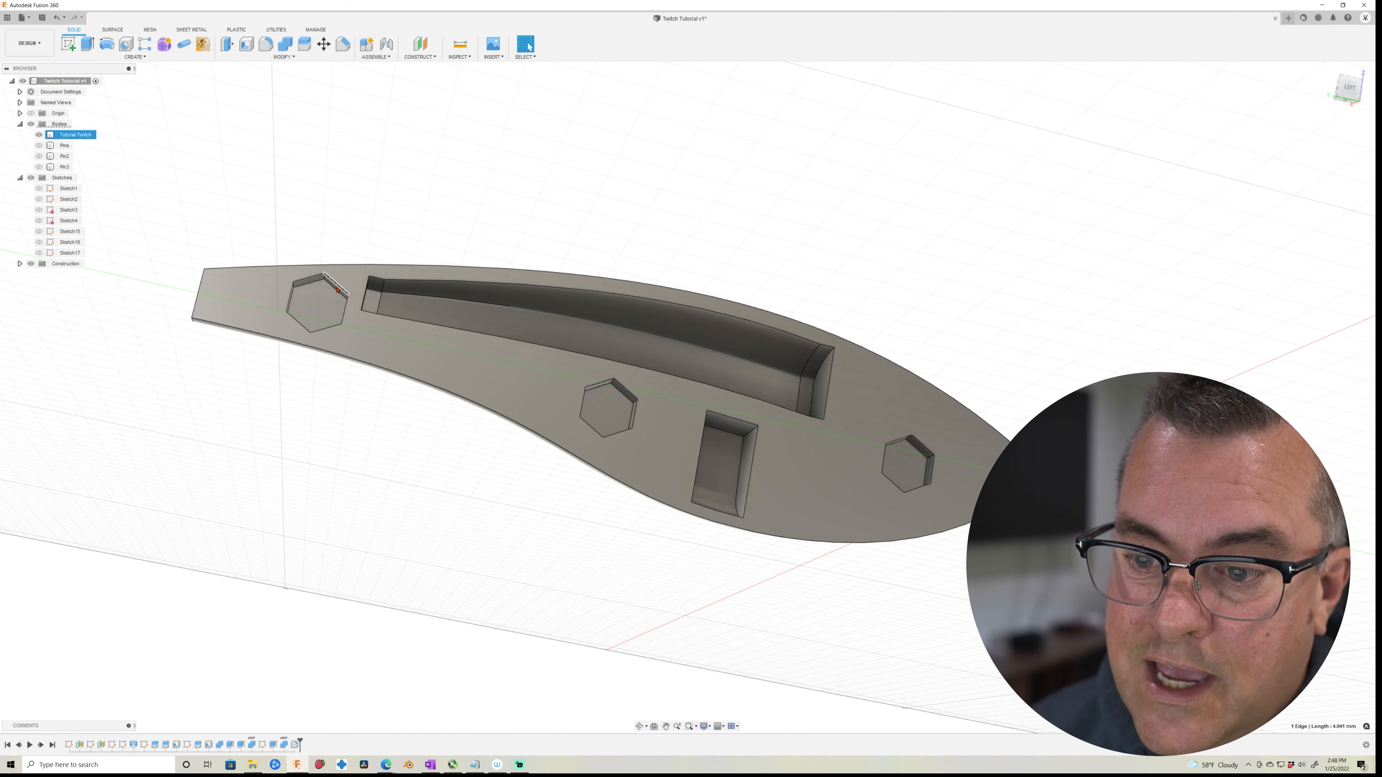
ctrl+click(345, 312)
ctrl+click(333, 328)
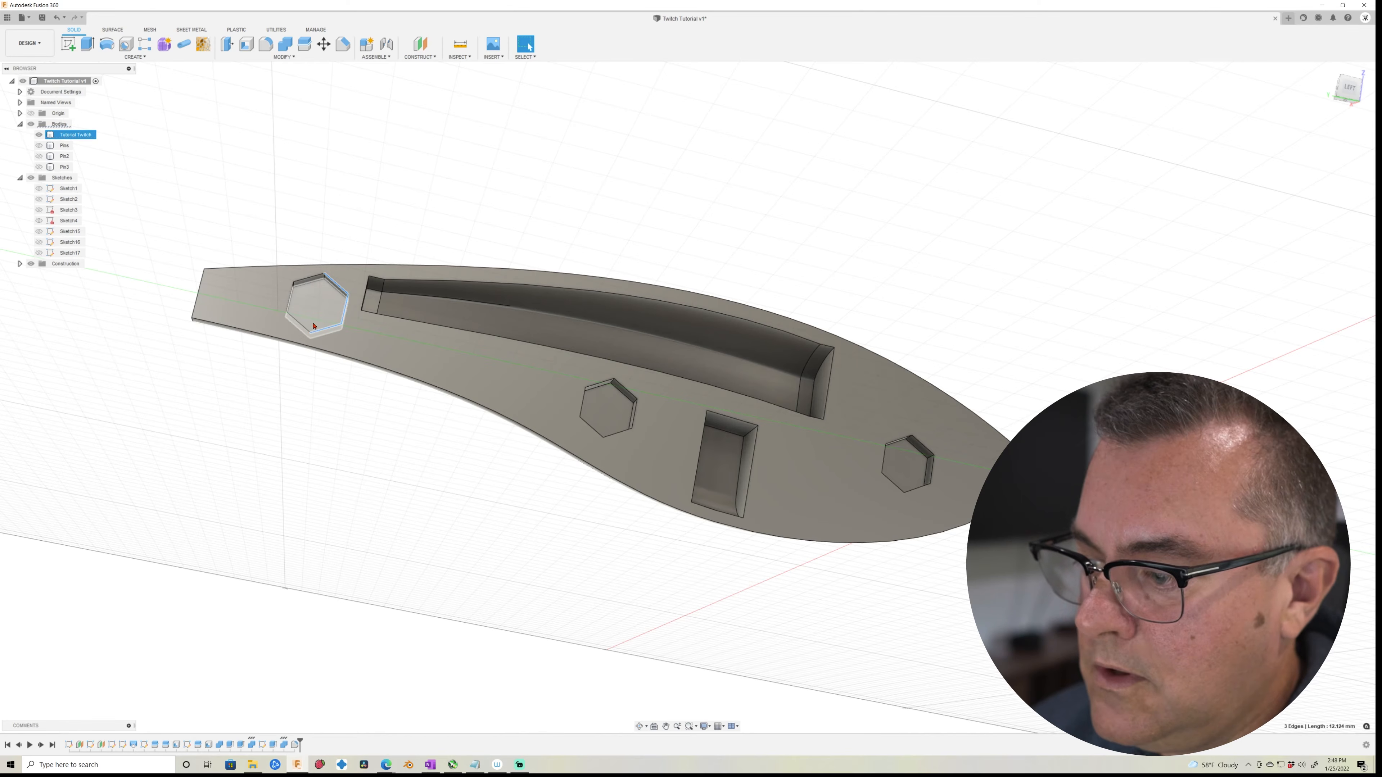
ctrl+click(299, 325)
ctrl+click(294, 301)
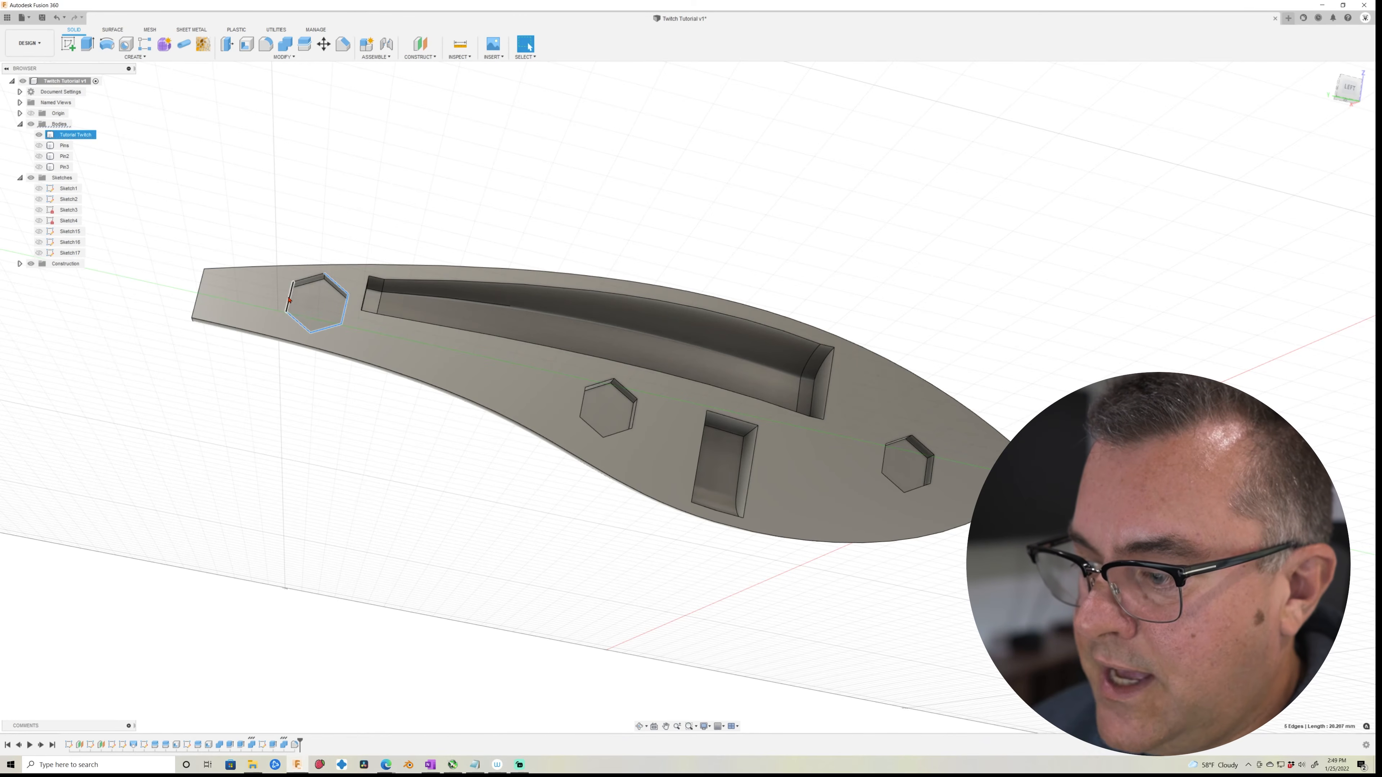
ctrl+click(309, 278)
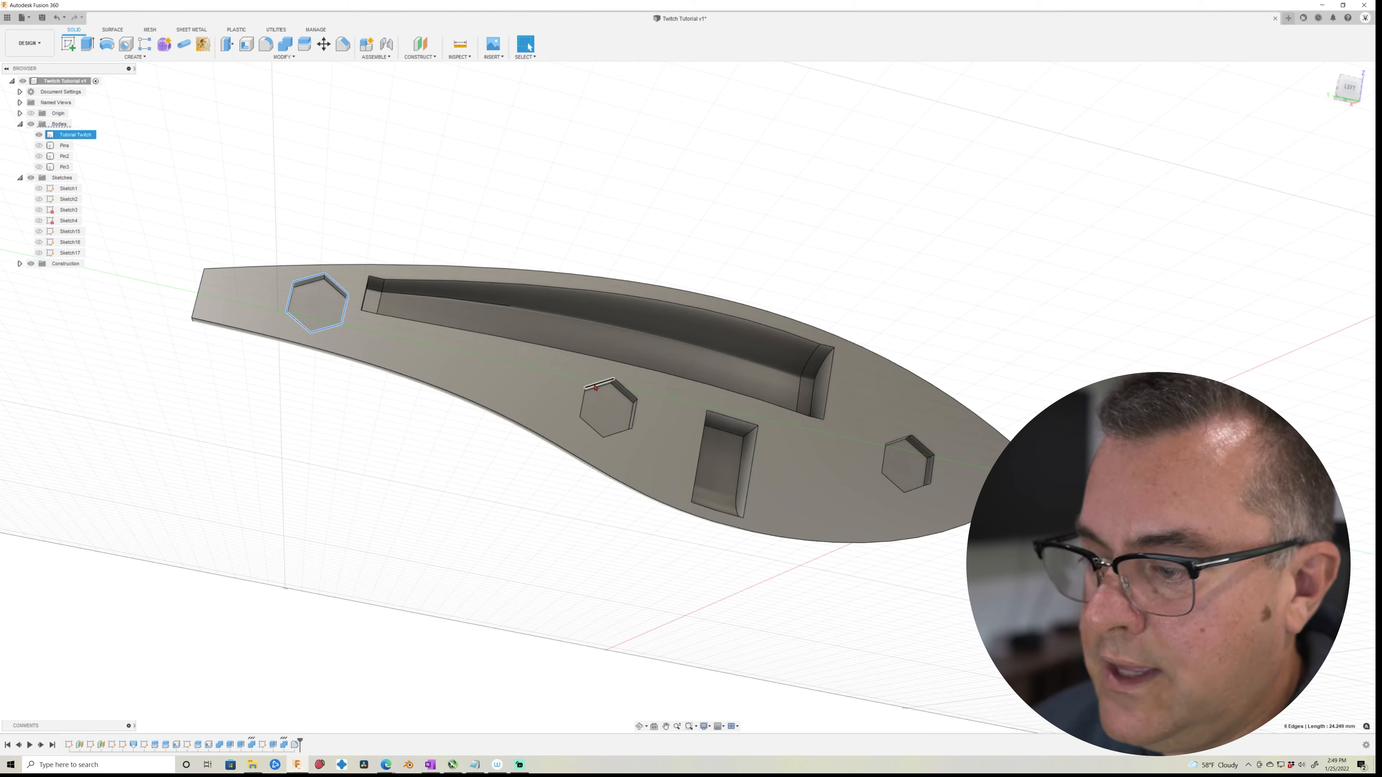
Add the six opening edges of the middle hexagonal socket to the selection.
ctrl+click(601, 385)
ctrl+click(625, 389)
ctrl+click(634, 414)
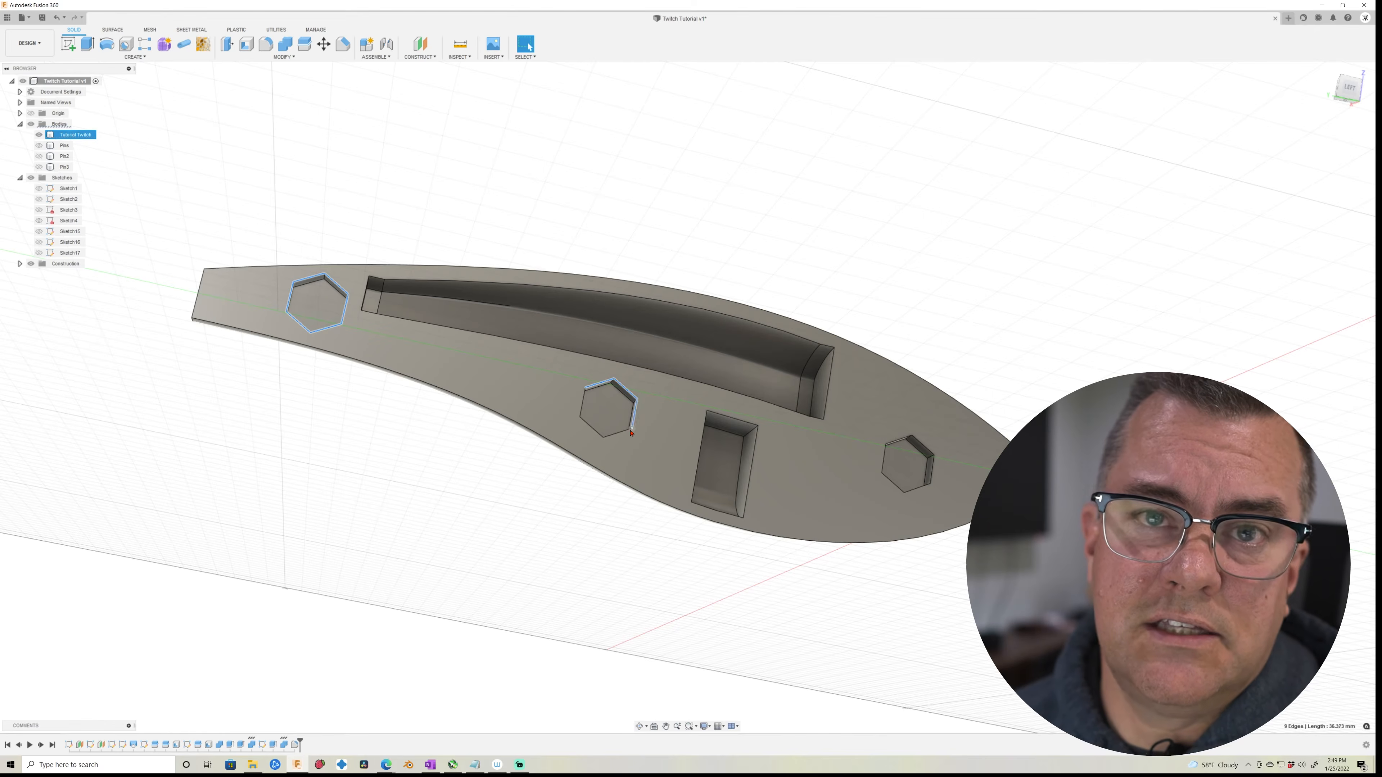
ctrl+click(621, 433)
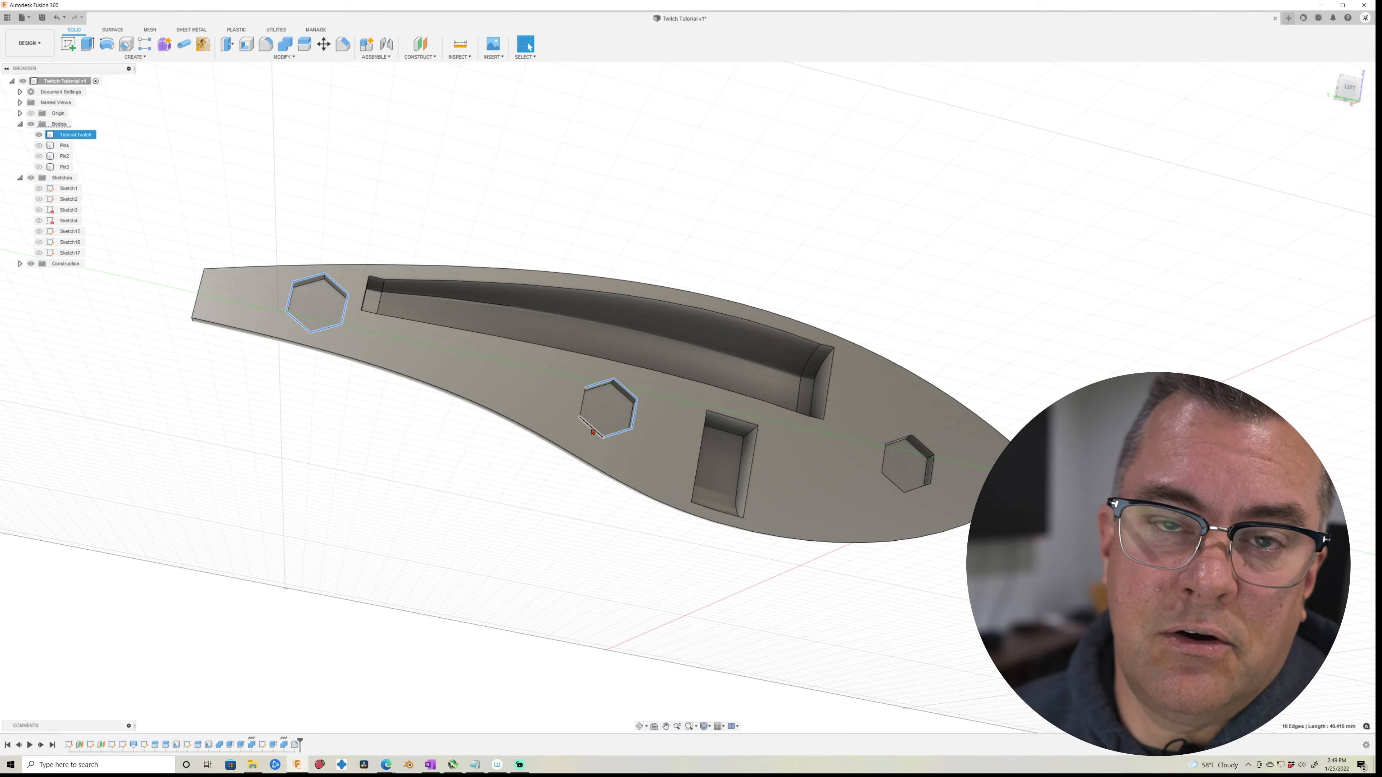
ctrl+click(592, 427)
ctrl+click(582, 402)
Add the six opening edges of the nose-end hexagonal socket to the selection.
ctrl+click(903, 440)
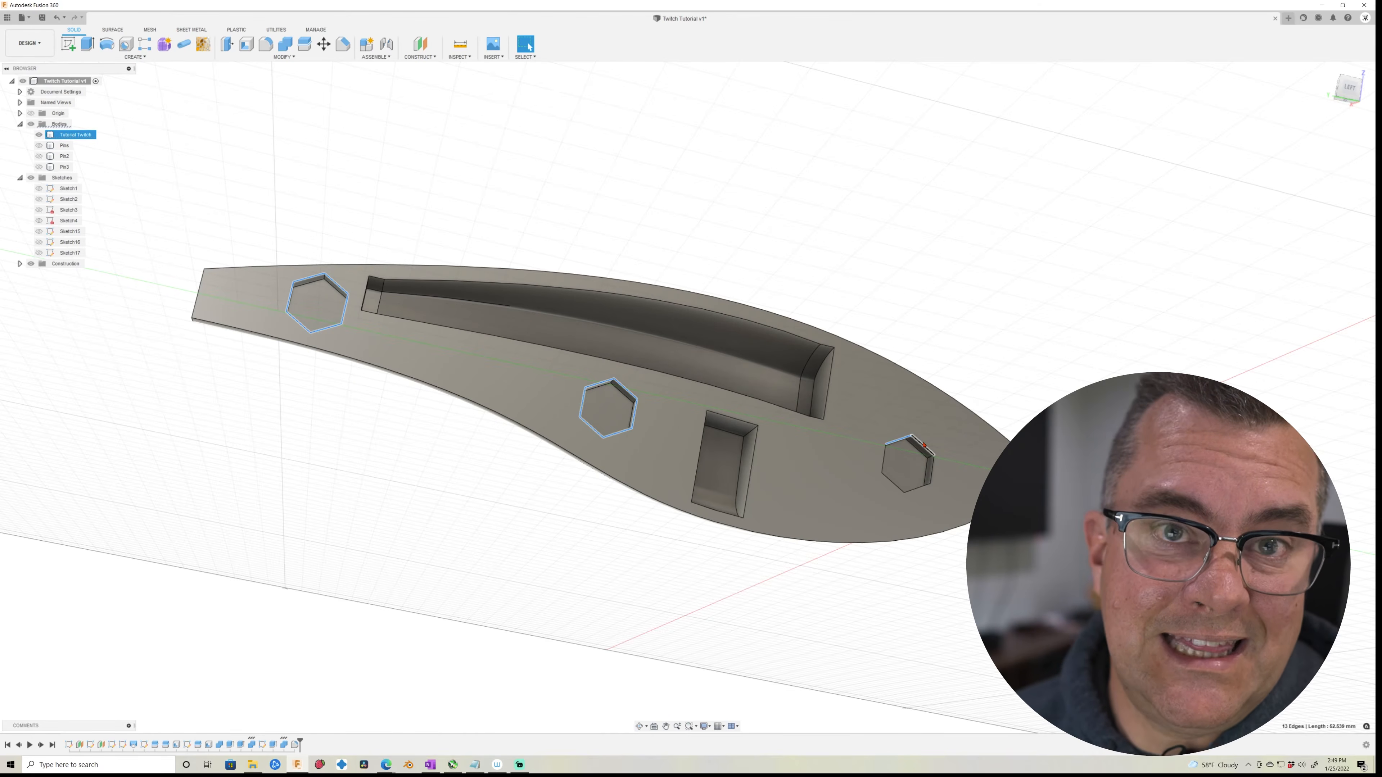
ctrl+click(924, 446)
ctrl+click(932, 469)
ctrl+click(917, 488)
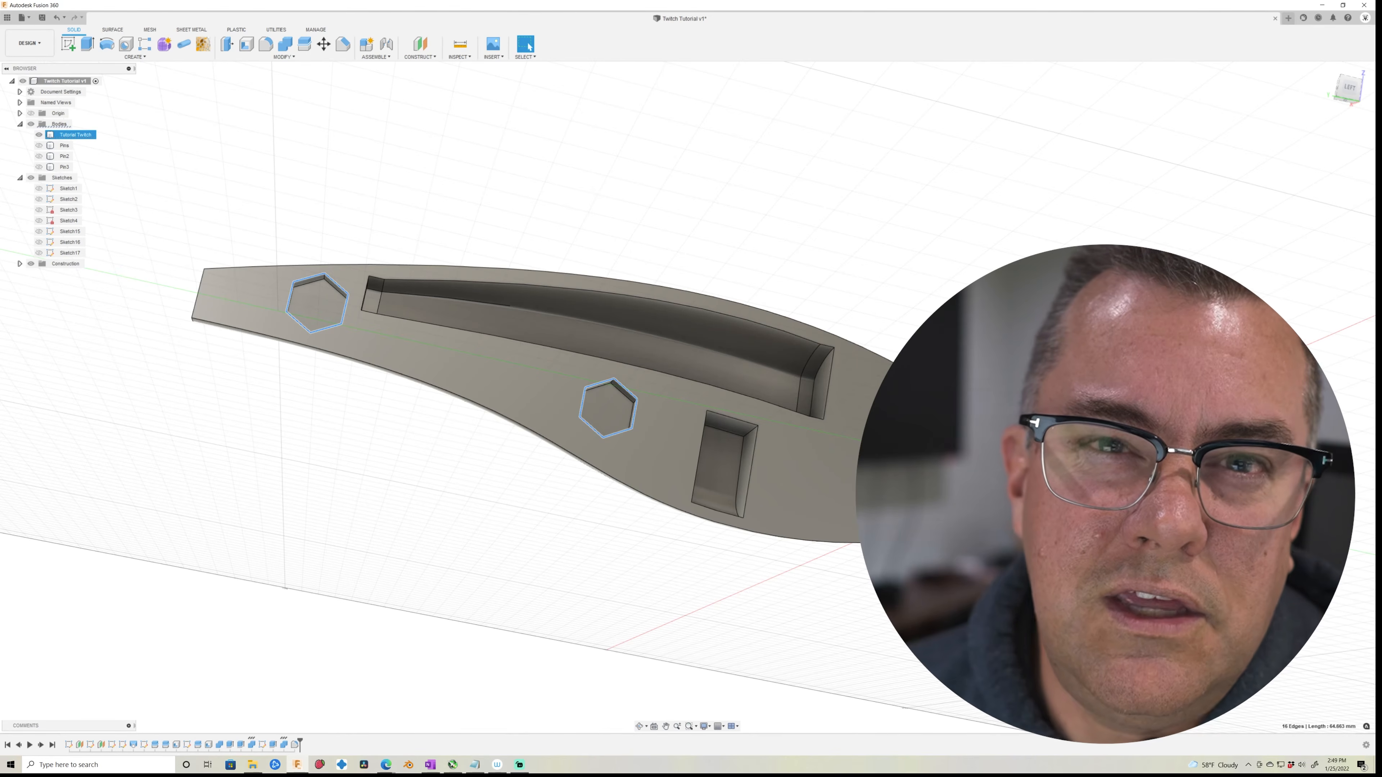
ctrl+click(886, 487)
ctrl+click(876, 464)
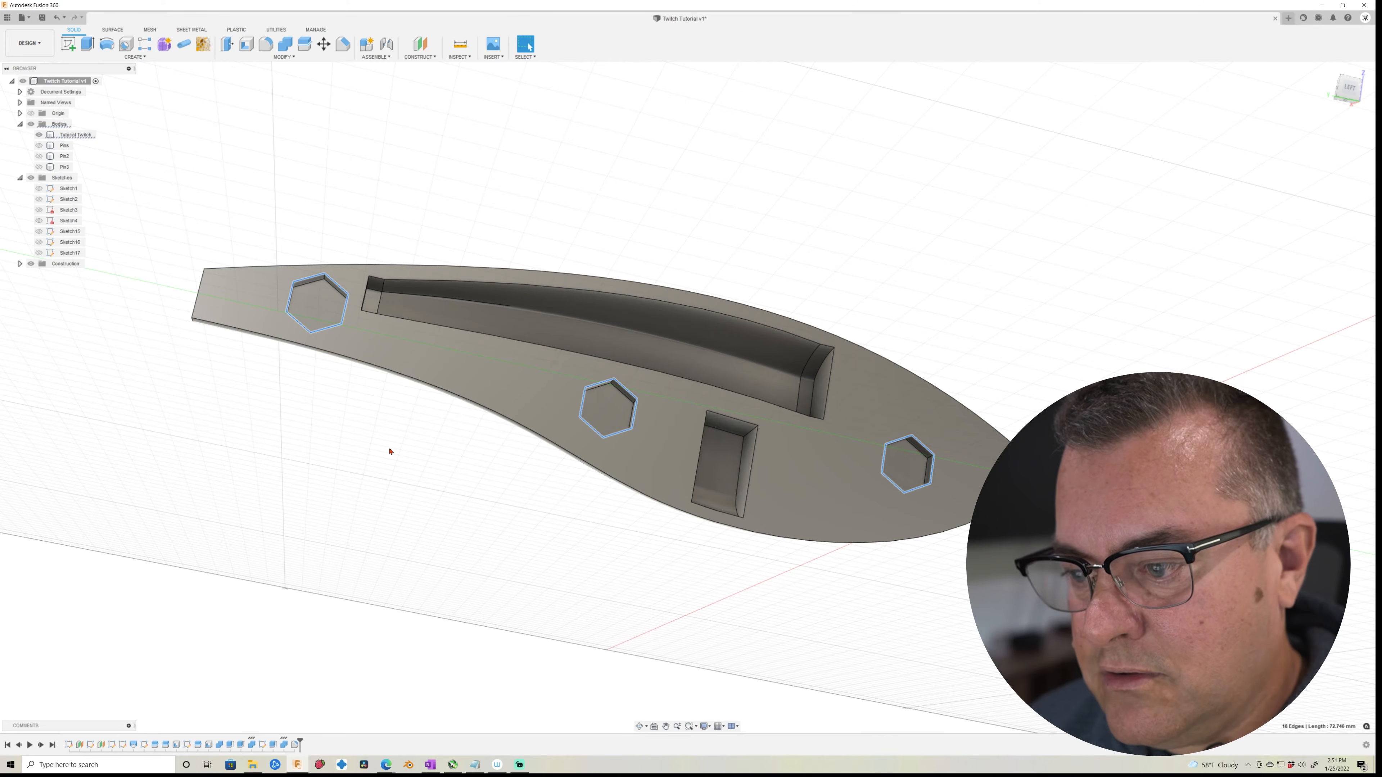
Fillet the selected opening edges of all three hexagonal sockets with a 0.5 mm radius and inspect the rounded openings.
text(f)
text(.5)
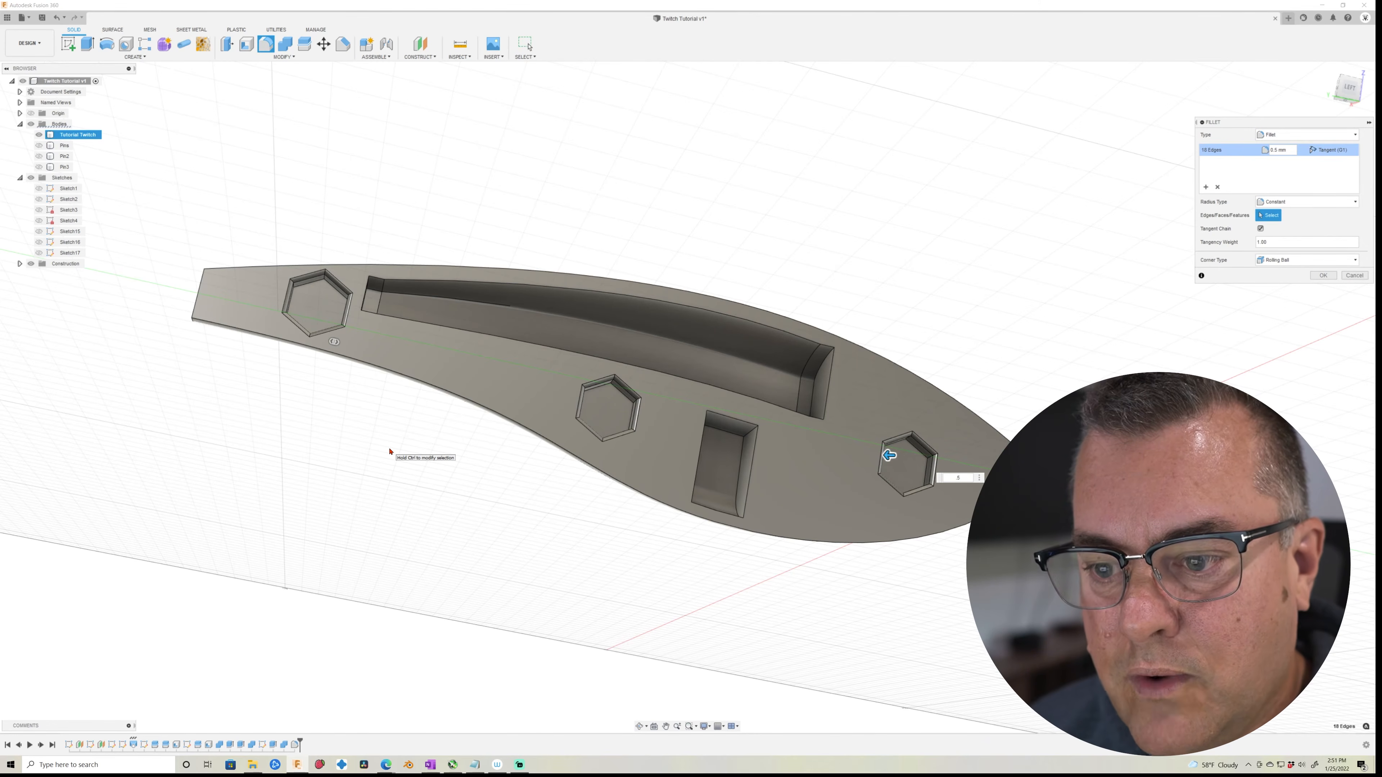
key(Return)
scroll(610, 415, up, 6)
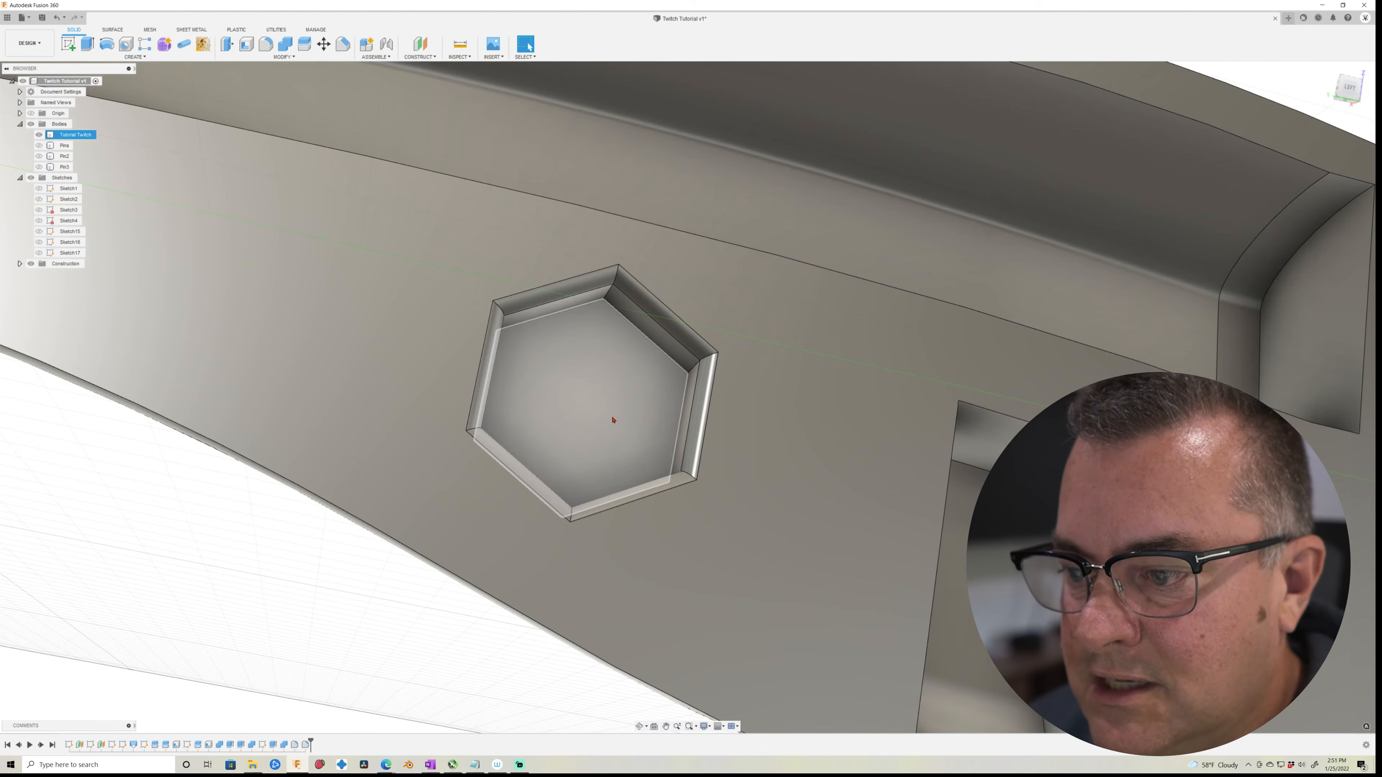
shift+middle_drag(610, 420, 610, 396)
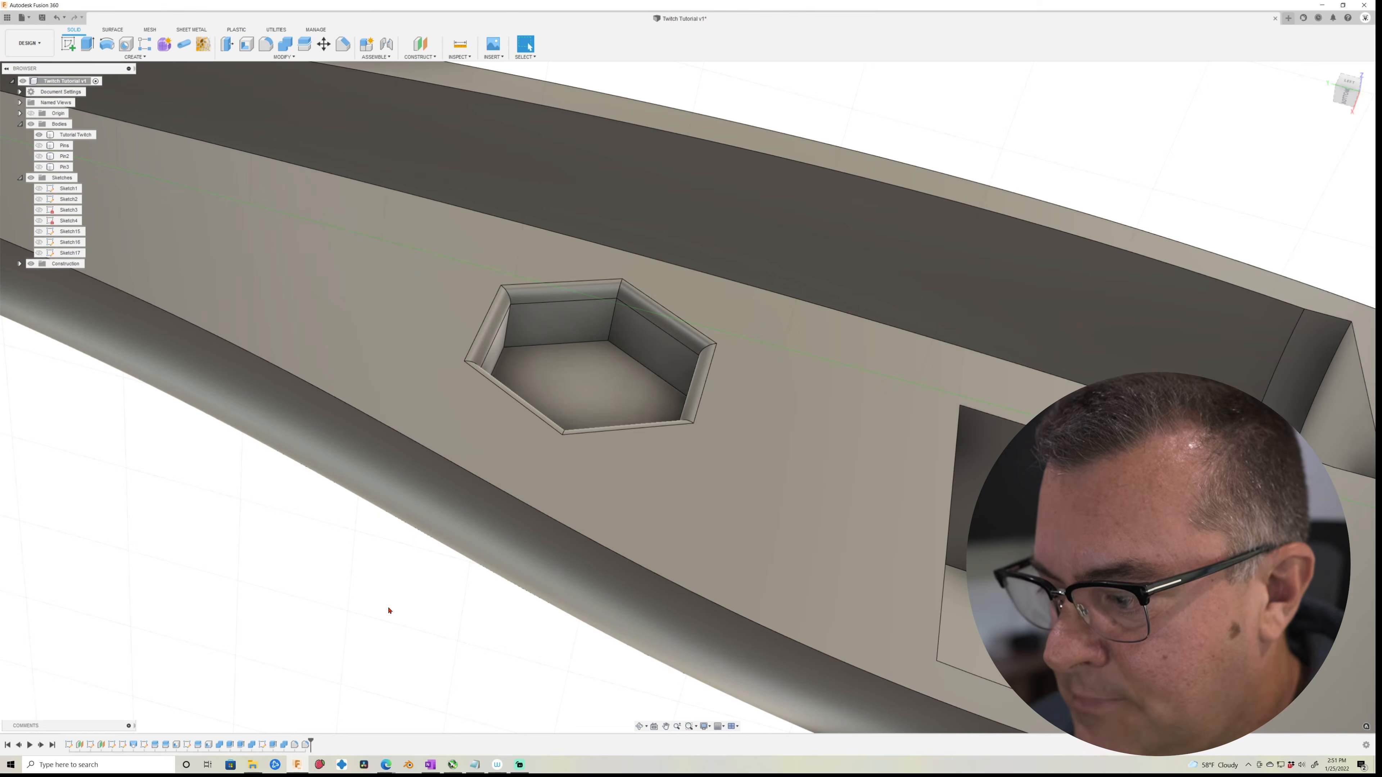
shift+middle_drag(388, 608, 370, 662)
scroll(369, 626, down, 5)
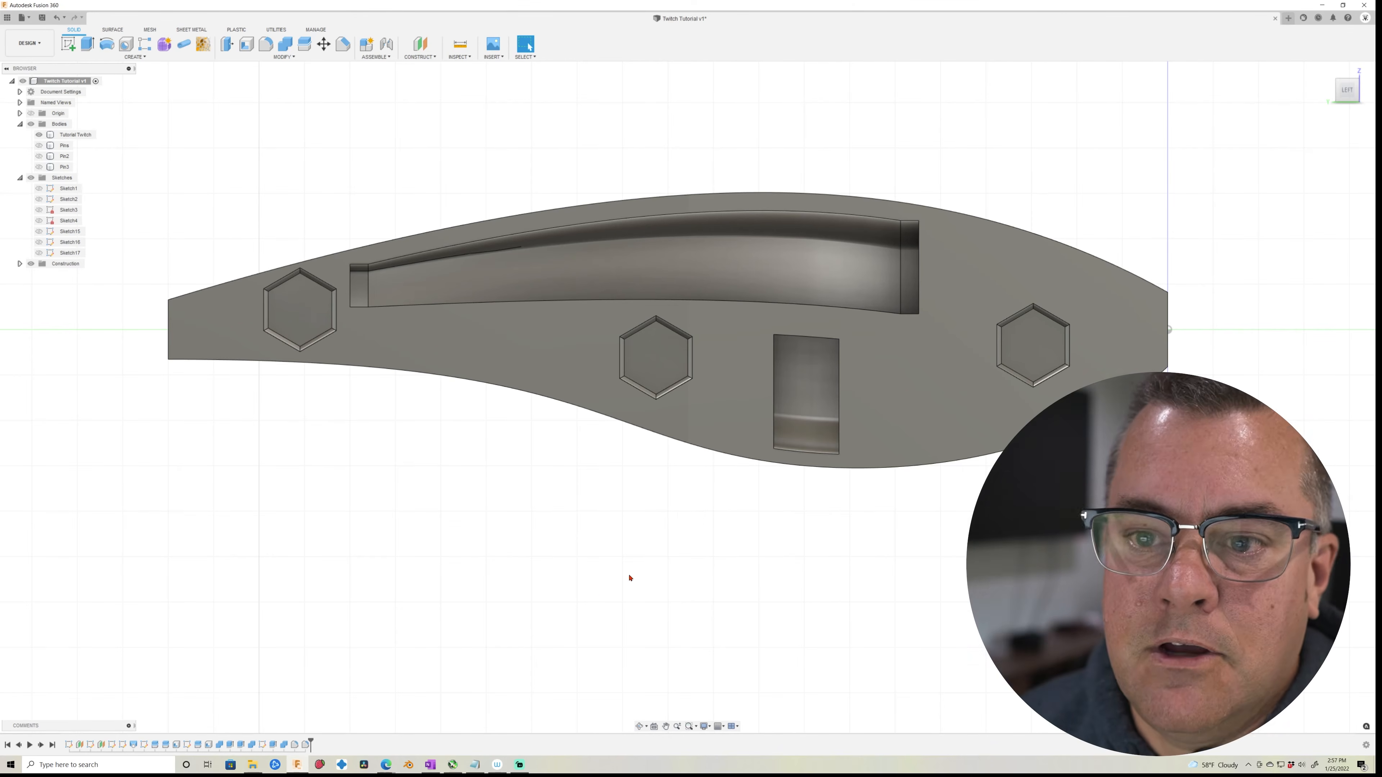
Start a sketch on the lure's flat face and draw a line sloping about 8 degrees inward from just outside the tail end.
click(68, 44)
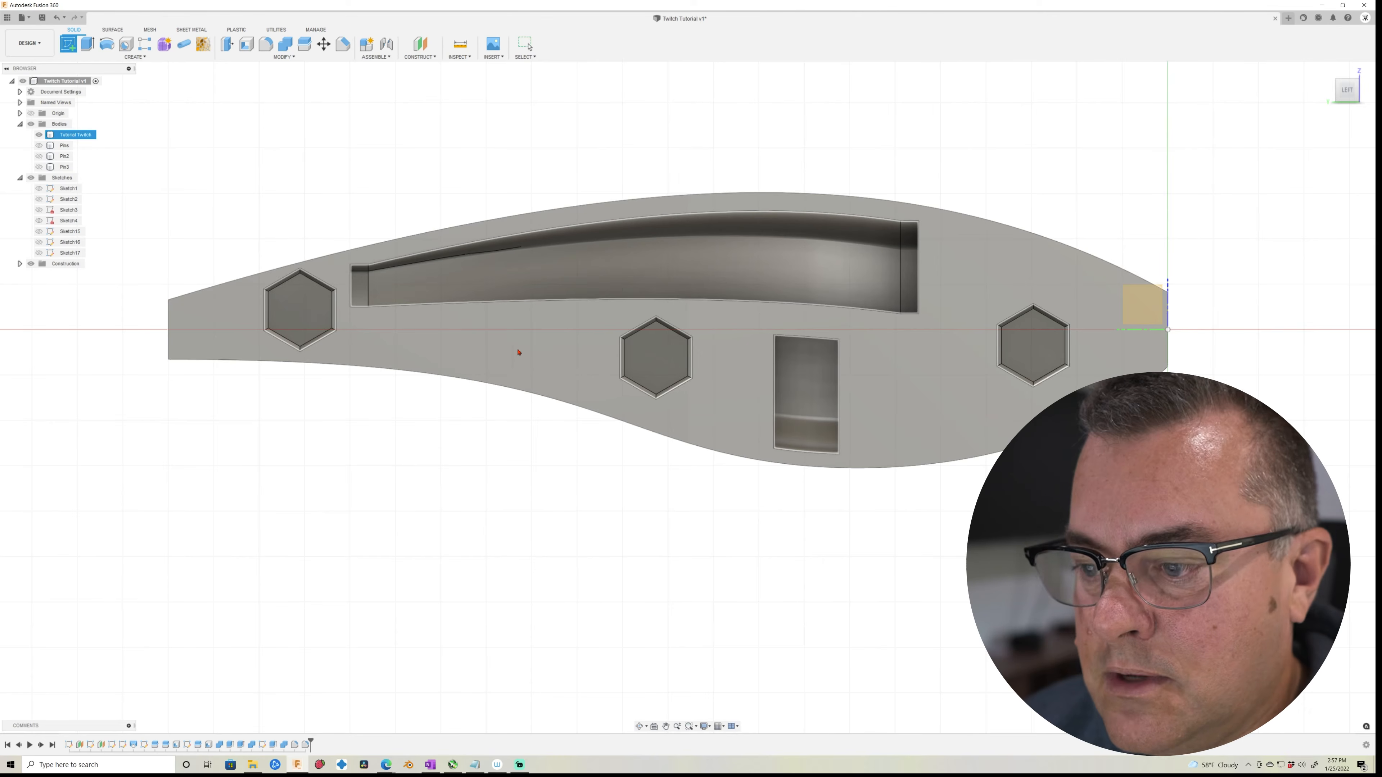
click(537, 361)
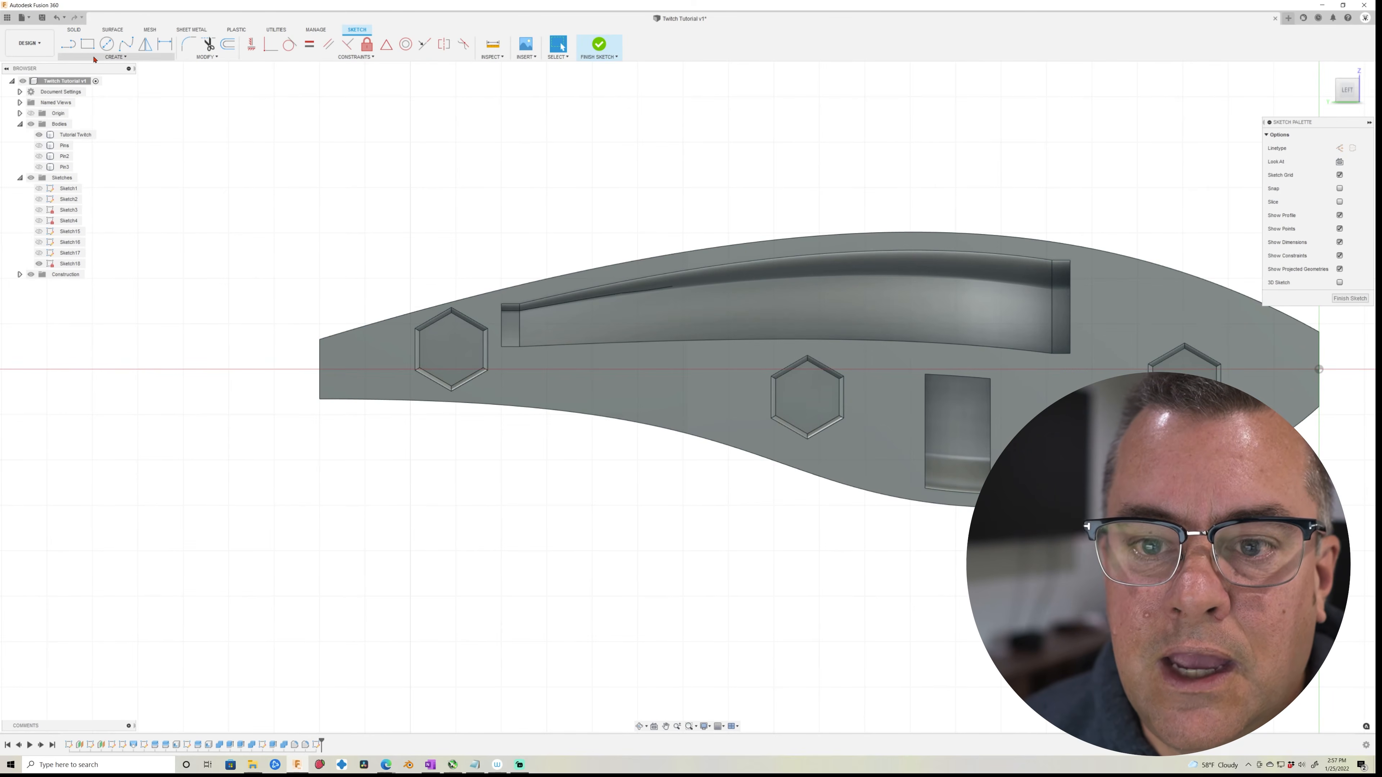
click(71, 48)
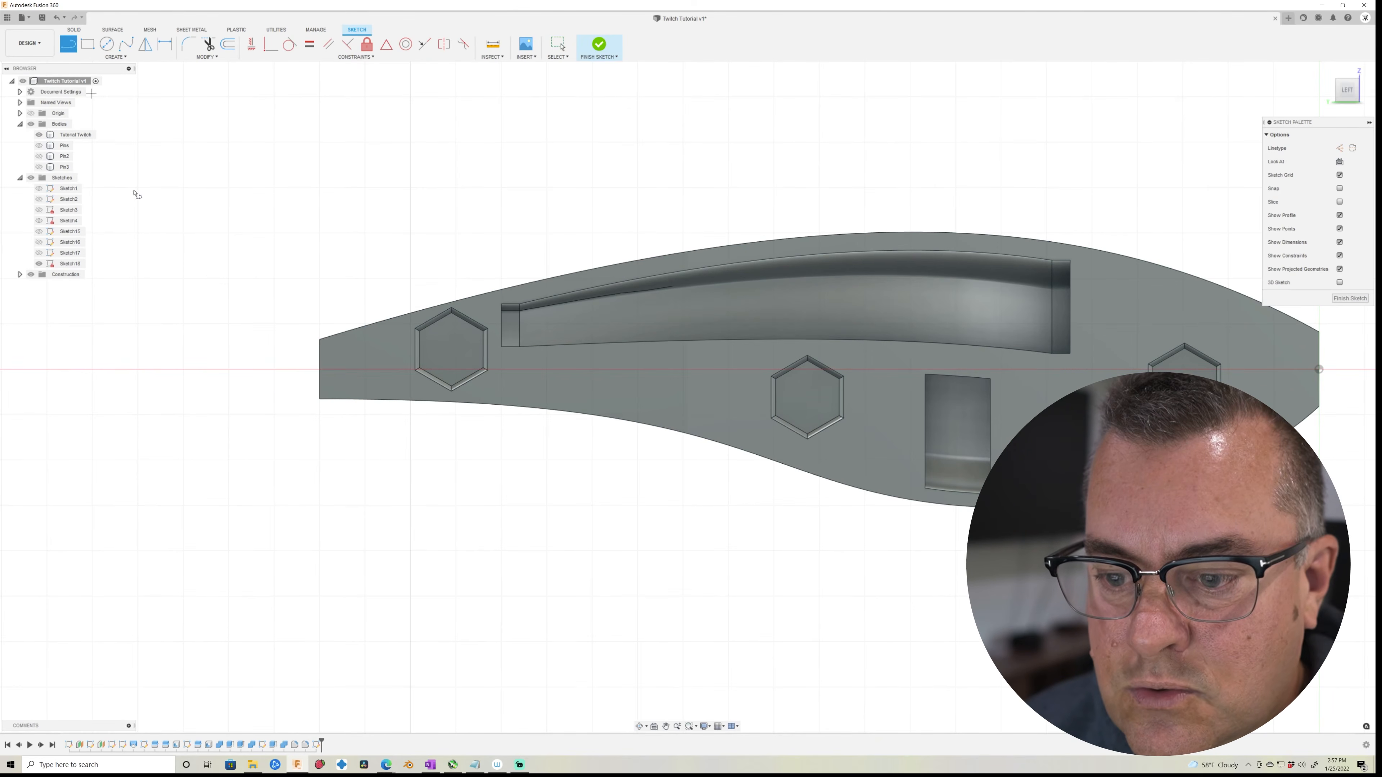
click(310, 370)
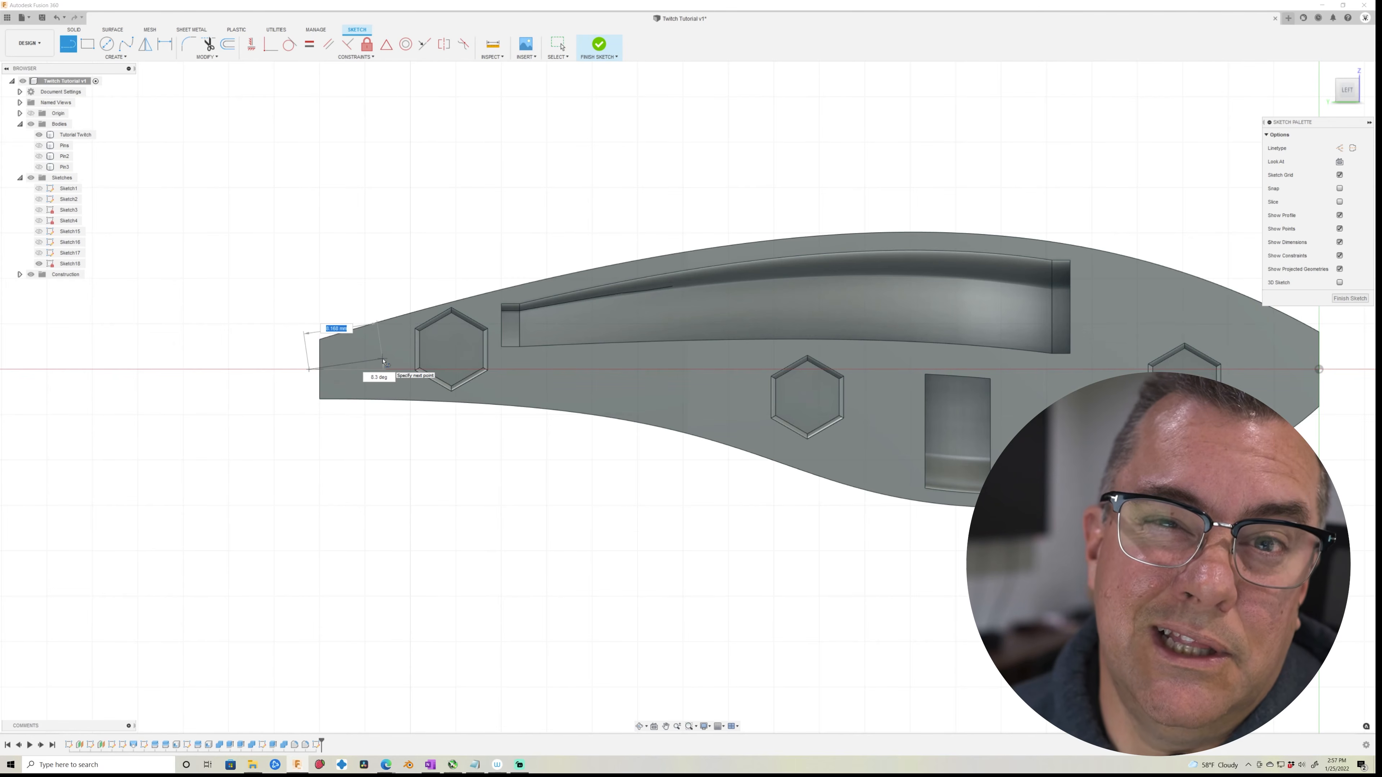
click(383, 361)
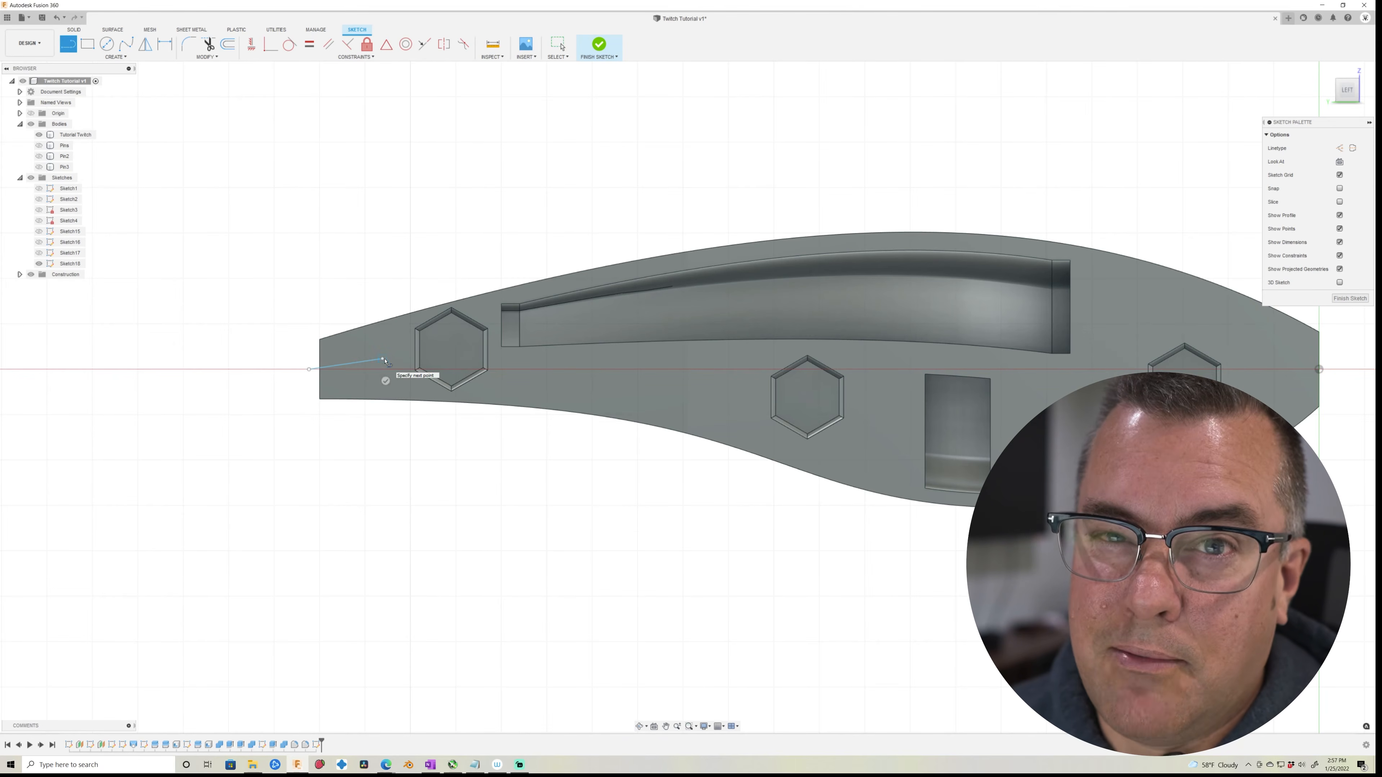
key(Escape)
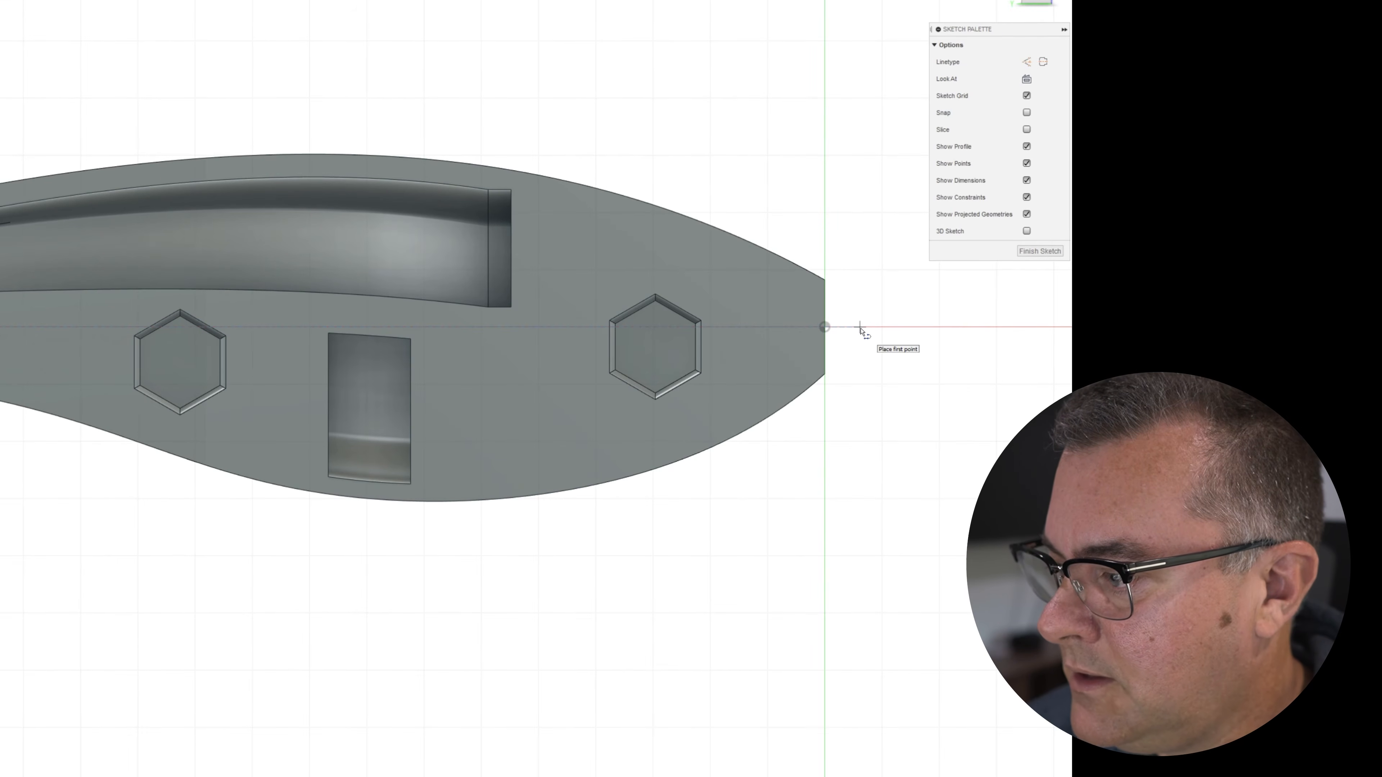
Sketch a horizontal line across the nose end and an about 11 mm line at 42.5 degrees across the belly edge, and finish the sketch.
click(860, 327)
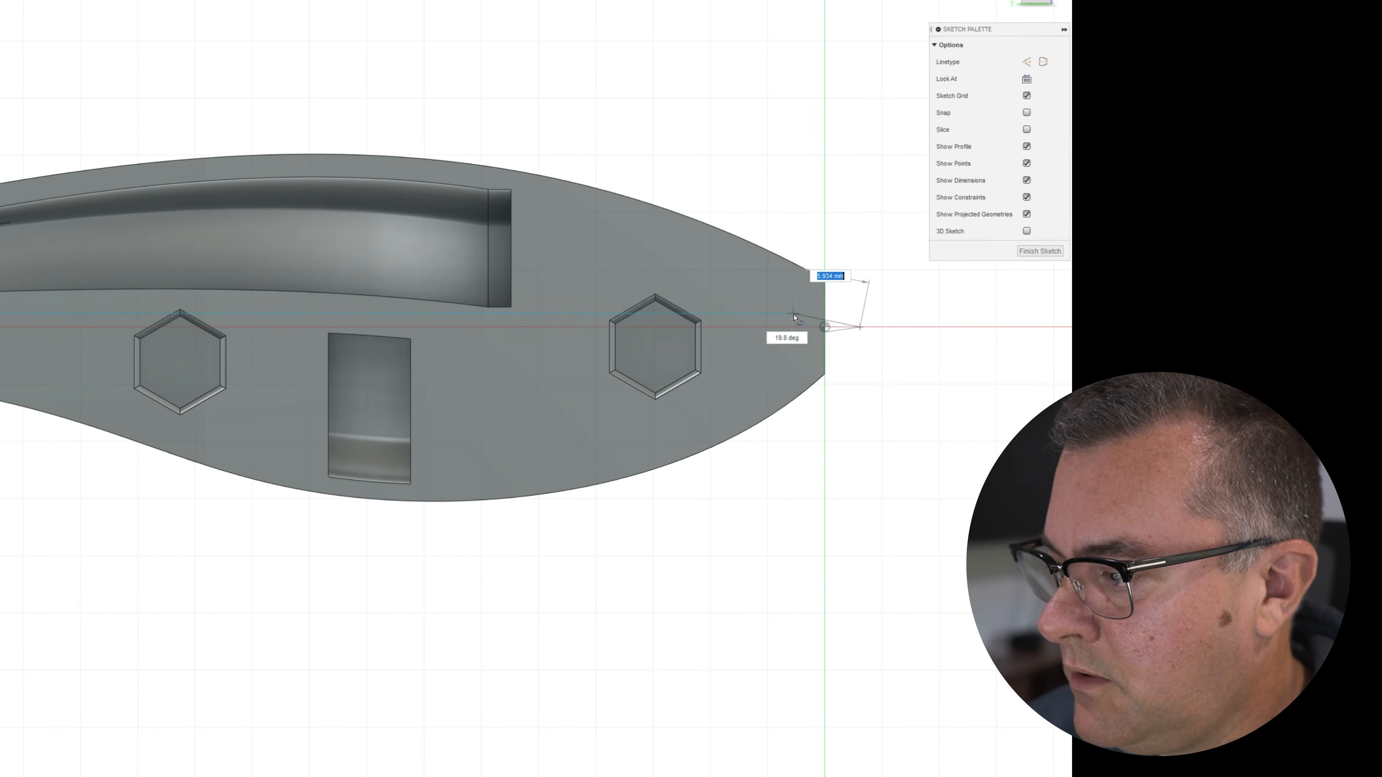
click(740, 327)
key(Escape)
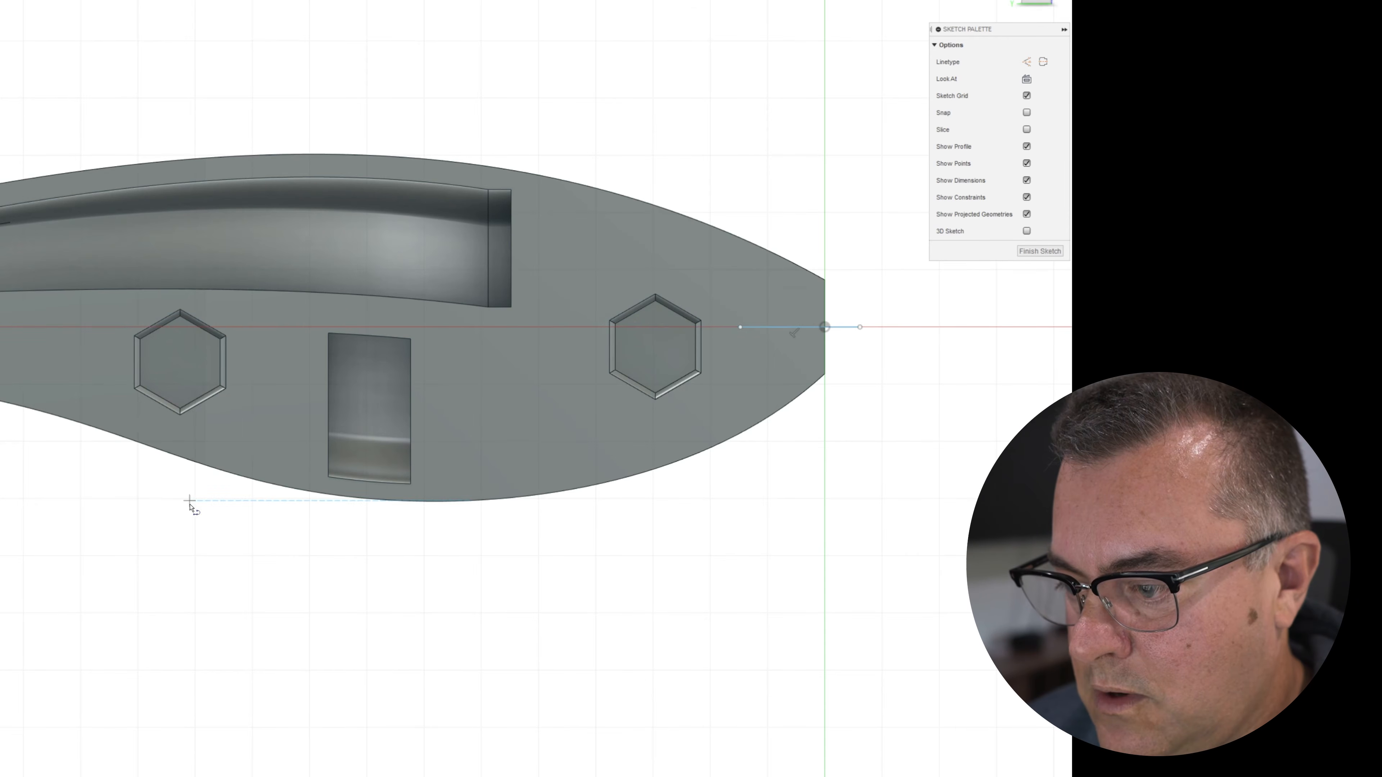
click(192, 501)
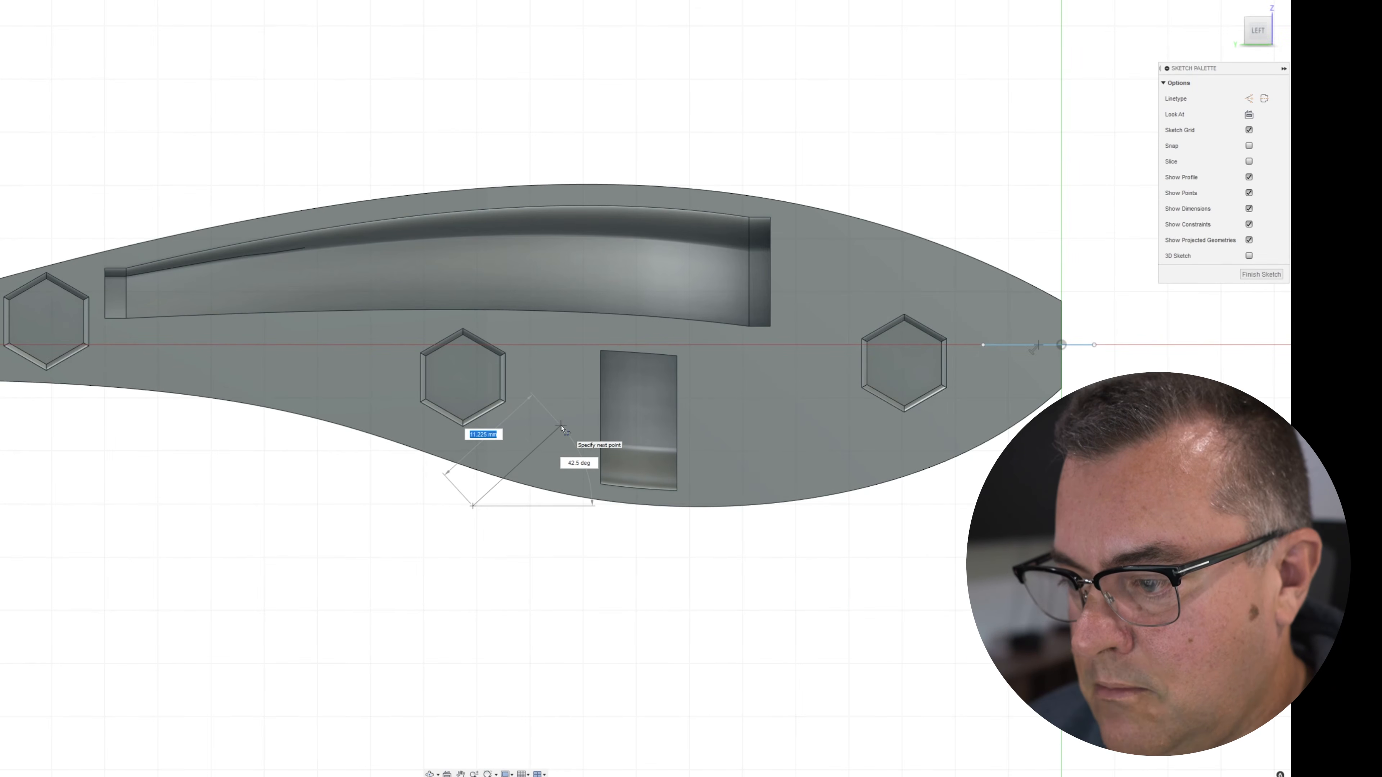
click(561, 426)
key(Escape)
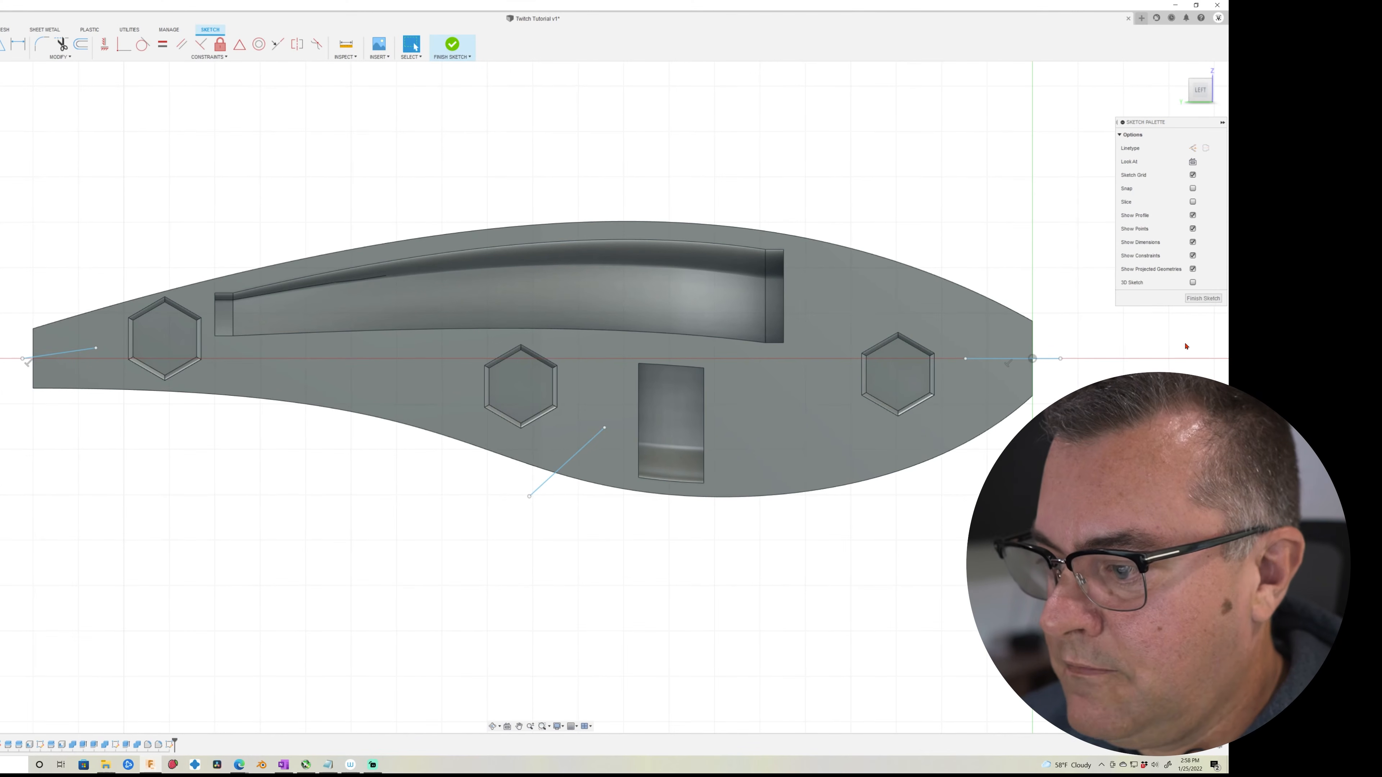
click(1202, 298)
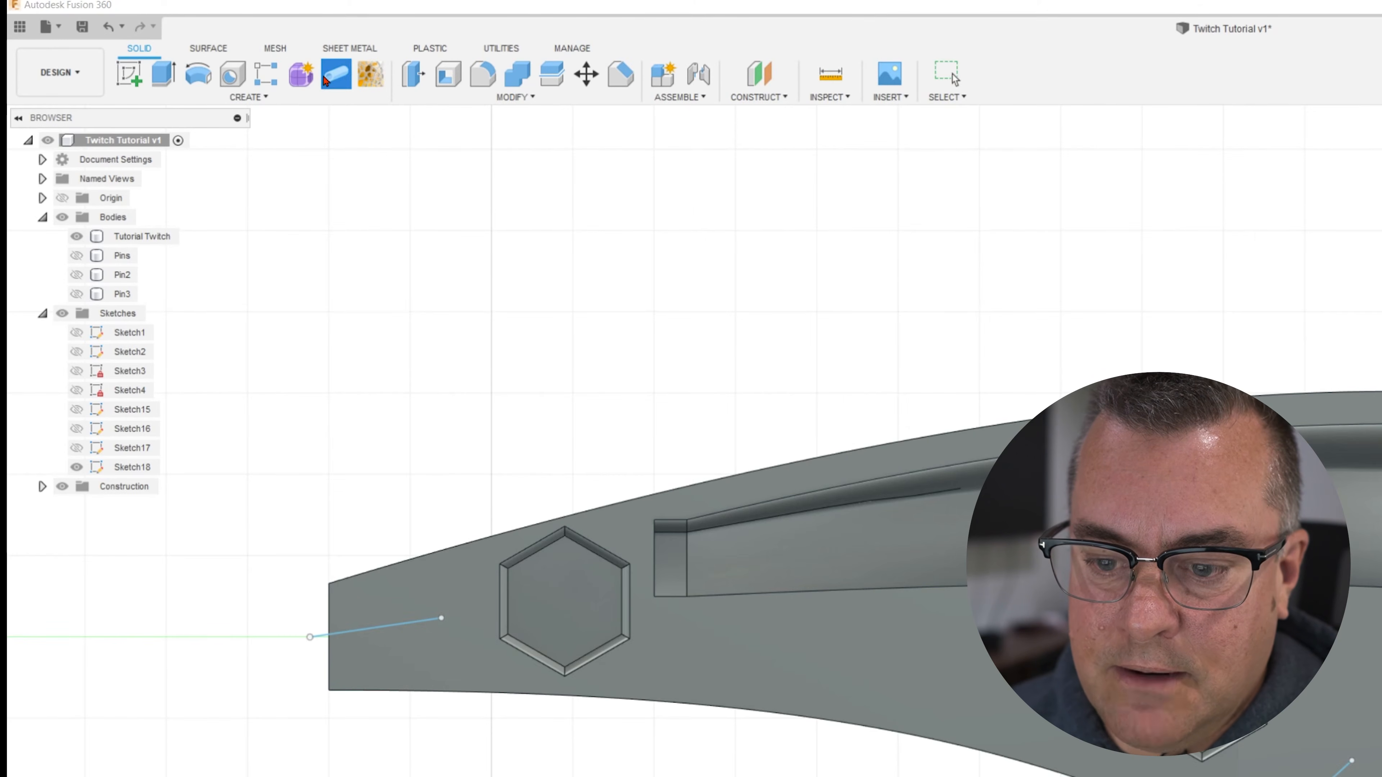
Cut a 1.45 mm pipe channel along the tail-end sketch line using the Pipe command.
click(325, 80)
click(423, 621)
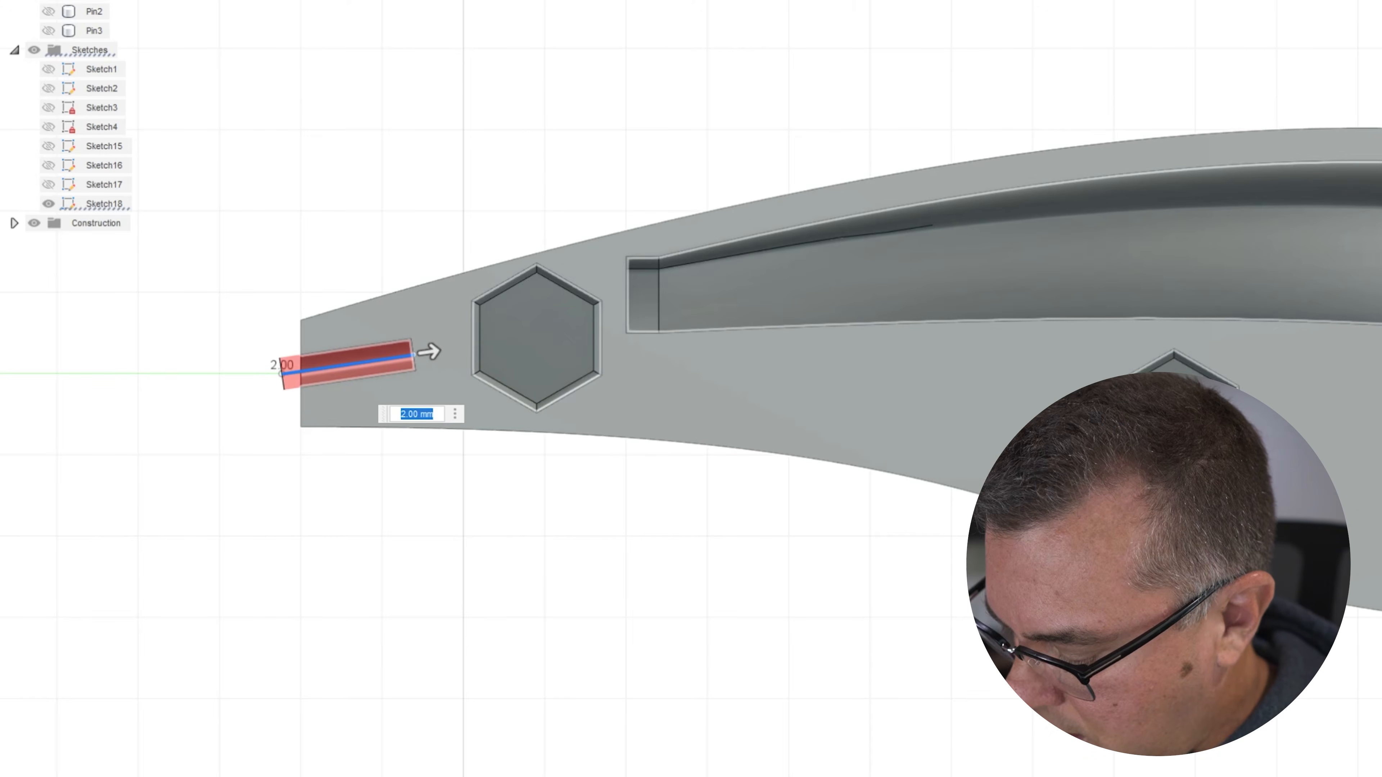
text(1.45)
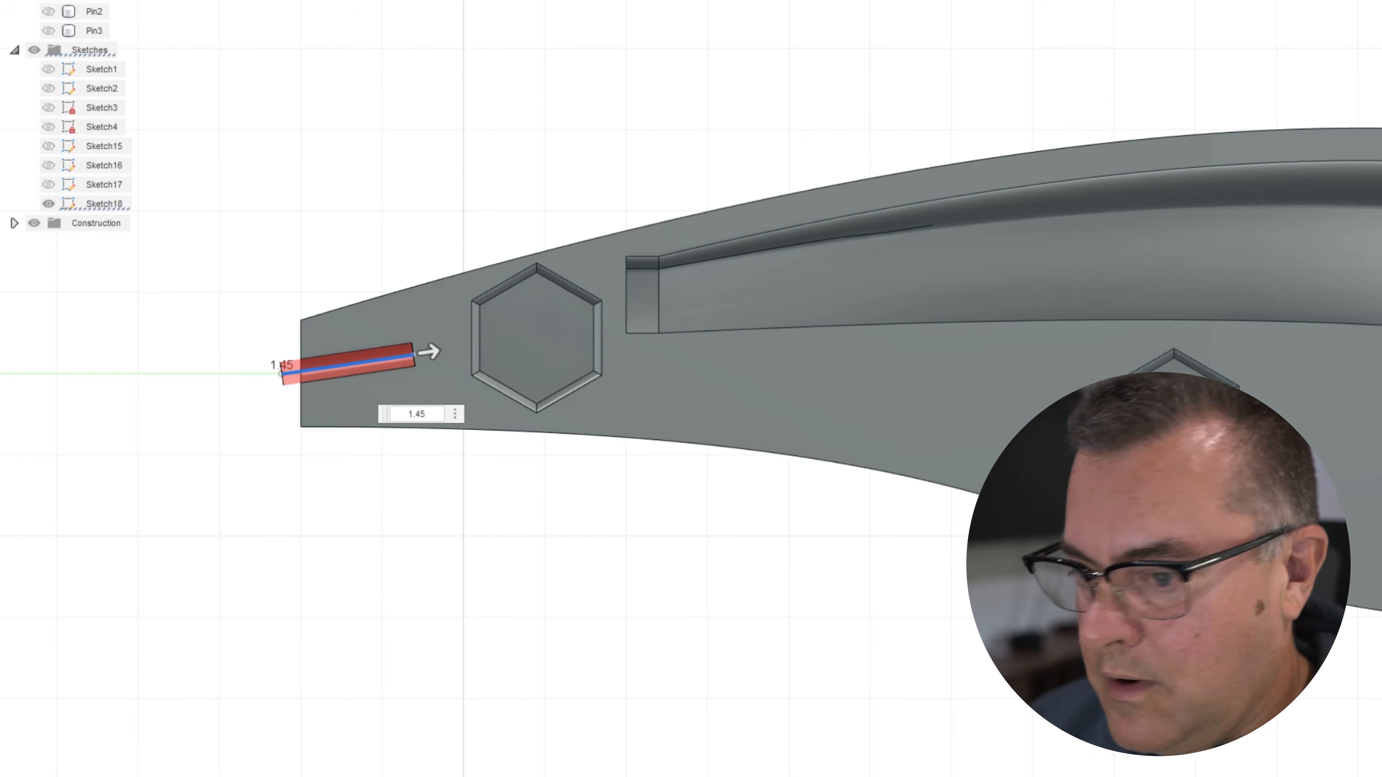
key(Return)
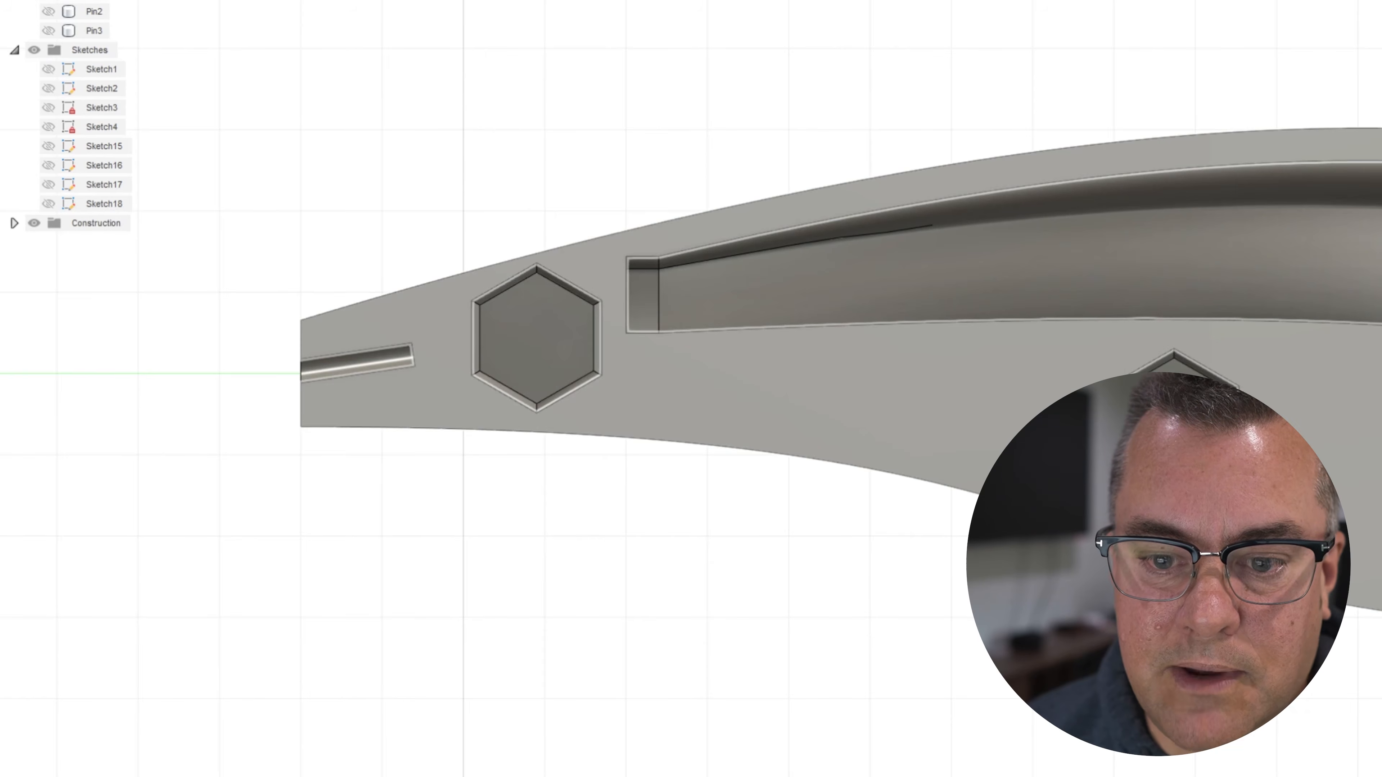
Show the line sketch again and cut pipe channels along the belly and nose lines with the same pipe settings.
click(48, 203)
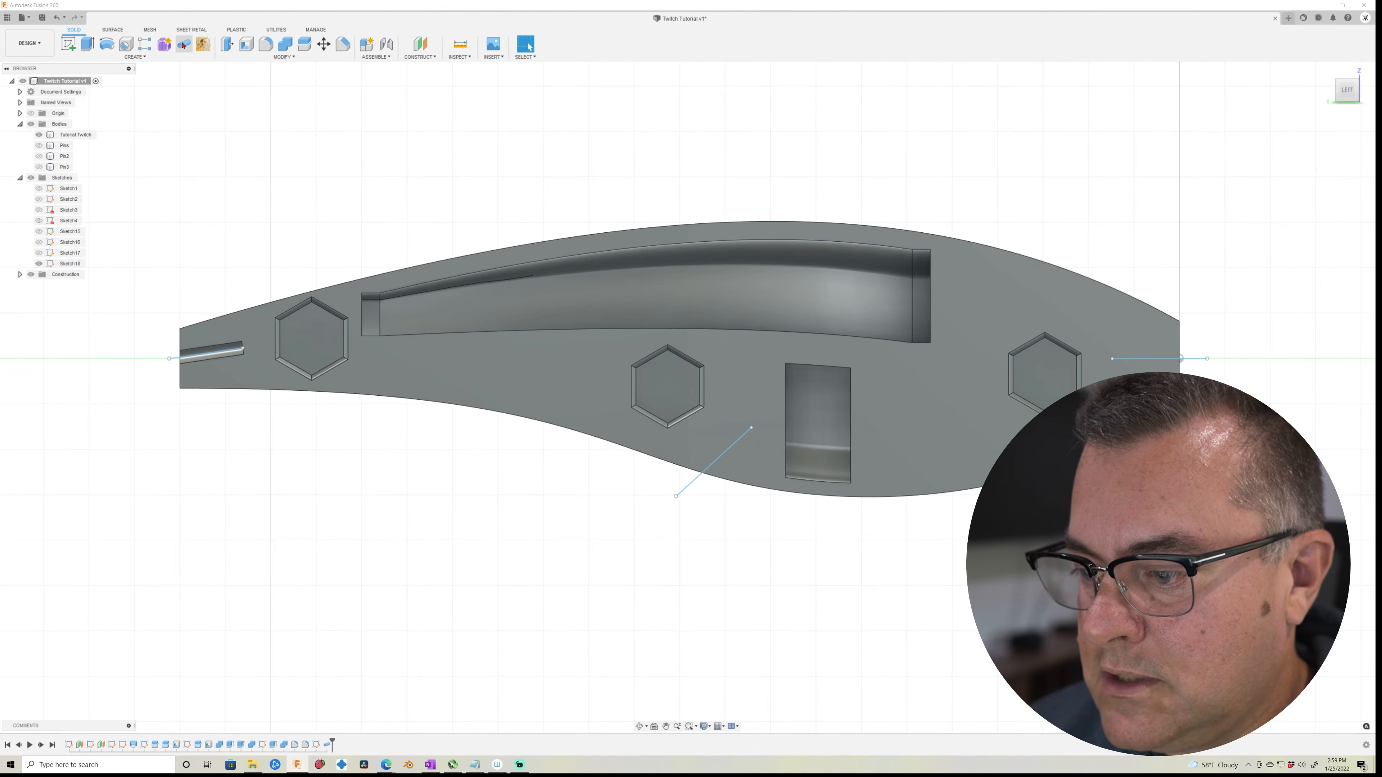
click(184, 43)
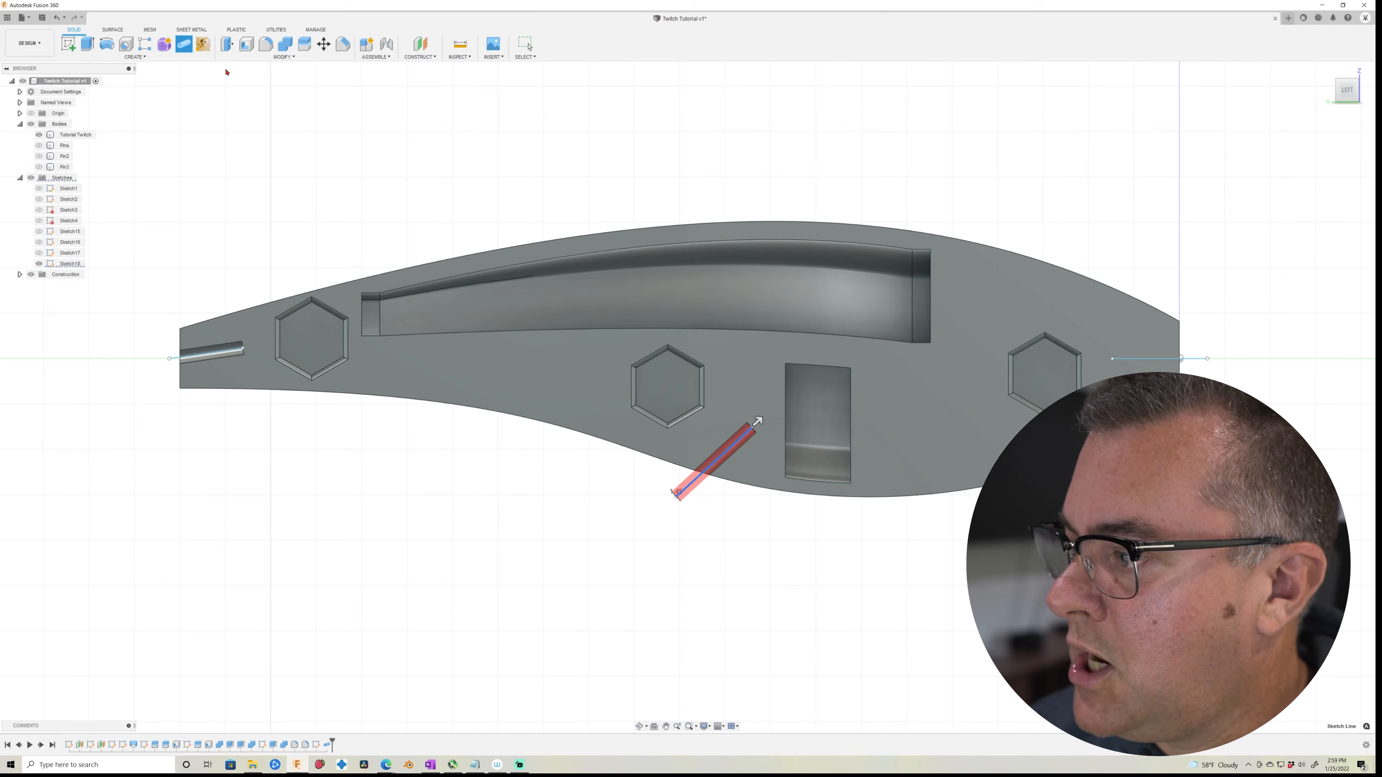
key(Return)
click(184, 44)
click(1194, 359)
key(Return)
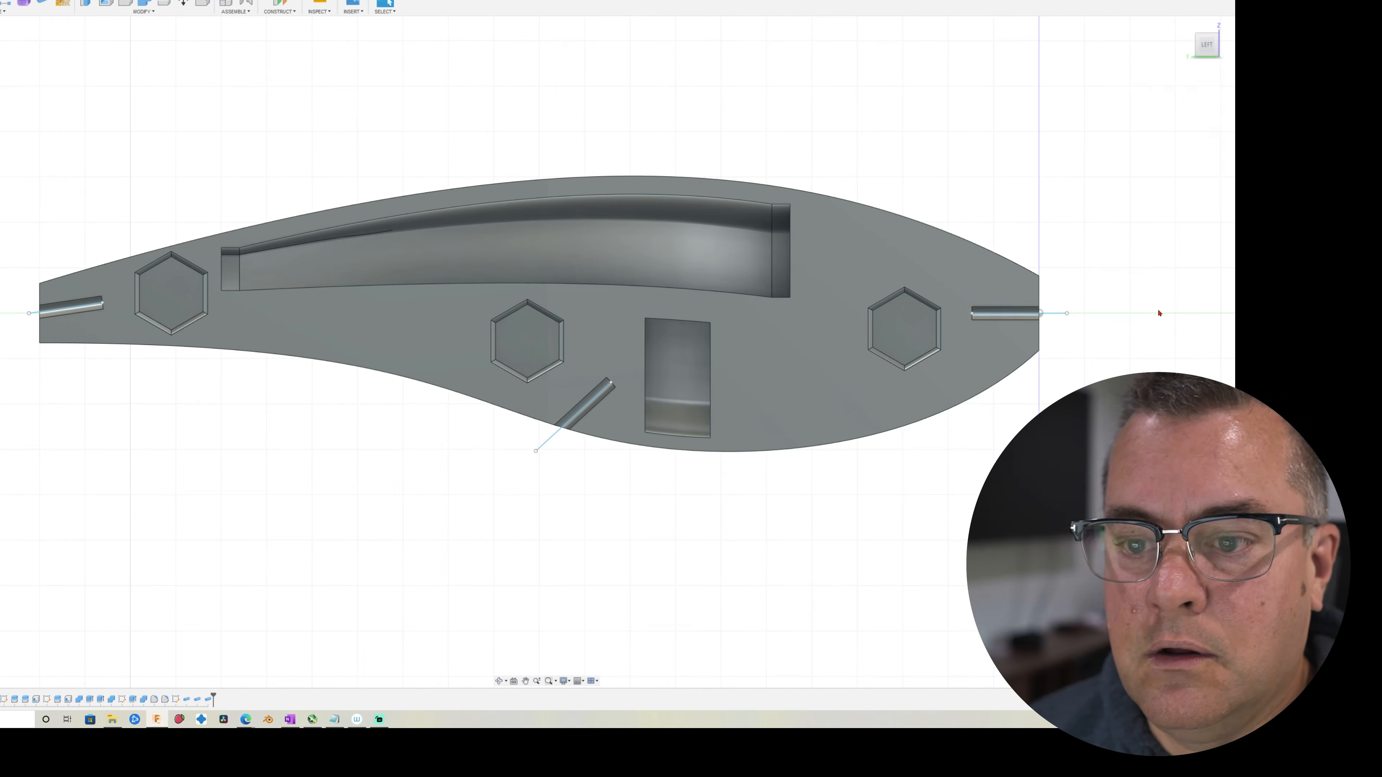
Fillet the outer edge of the lure's tail end with a 0.3 mm radius.
shift+middle_drag(447, 540, 361, 530)
click(375, 351)
key(f)
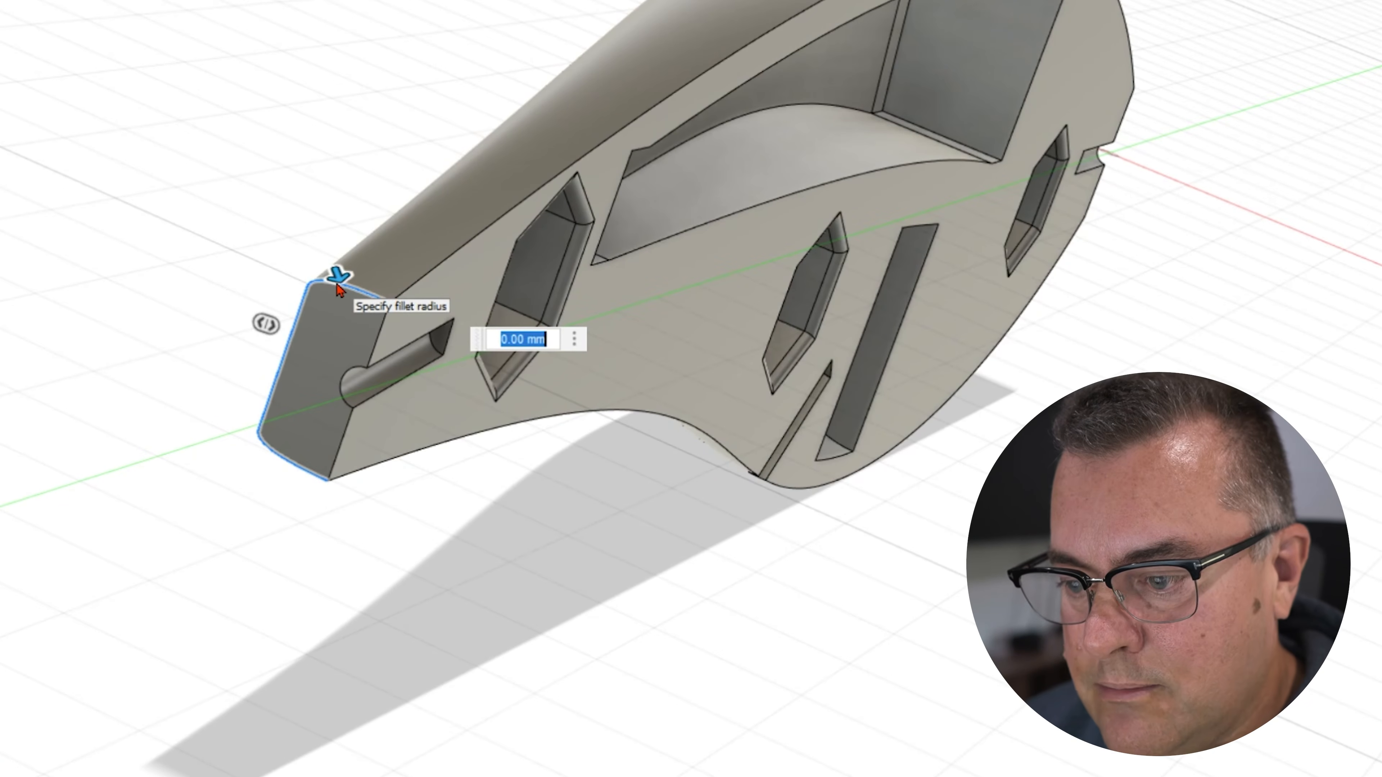
text(.)
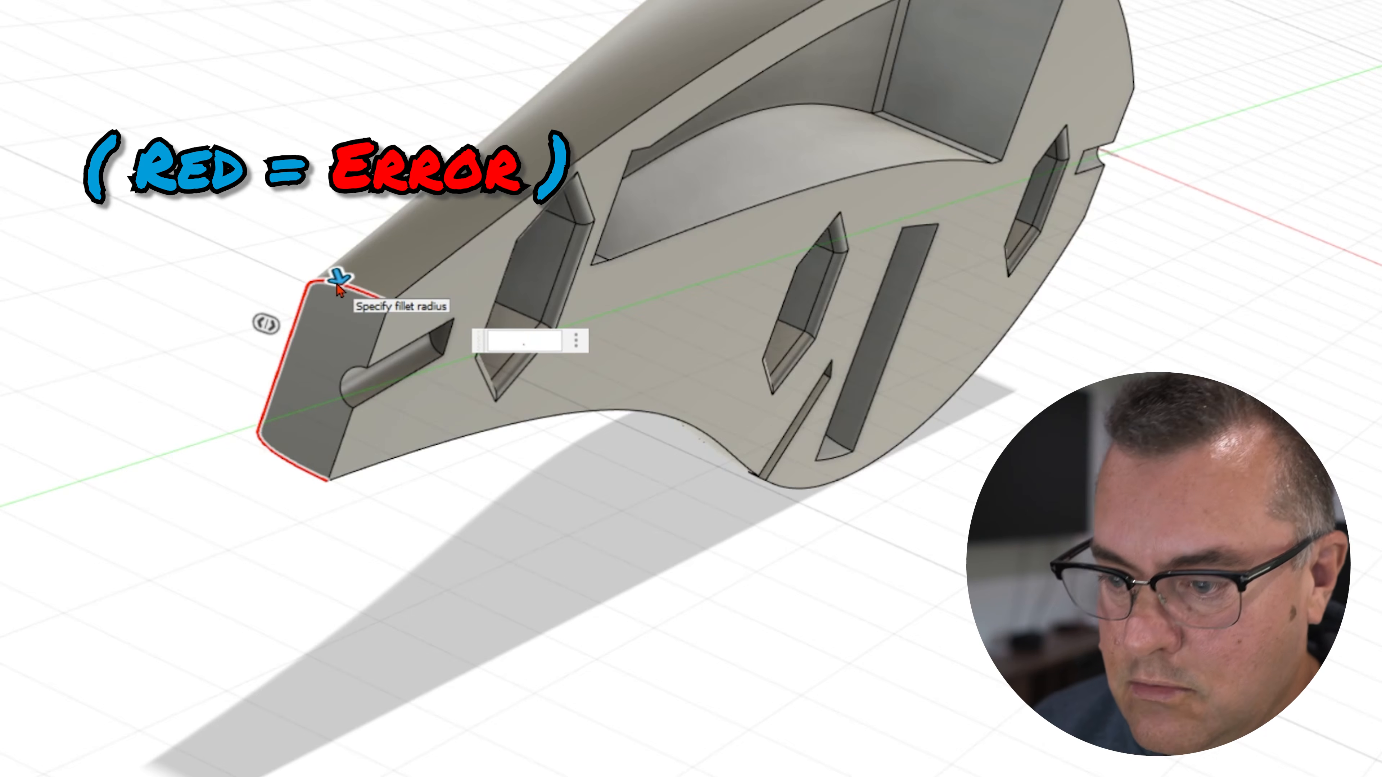
text(54)
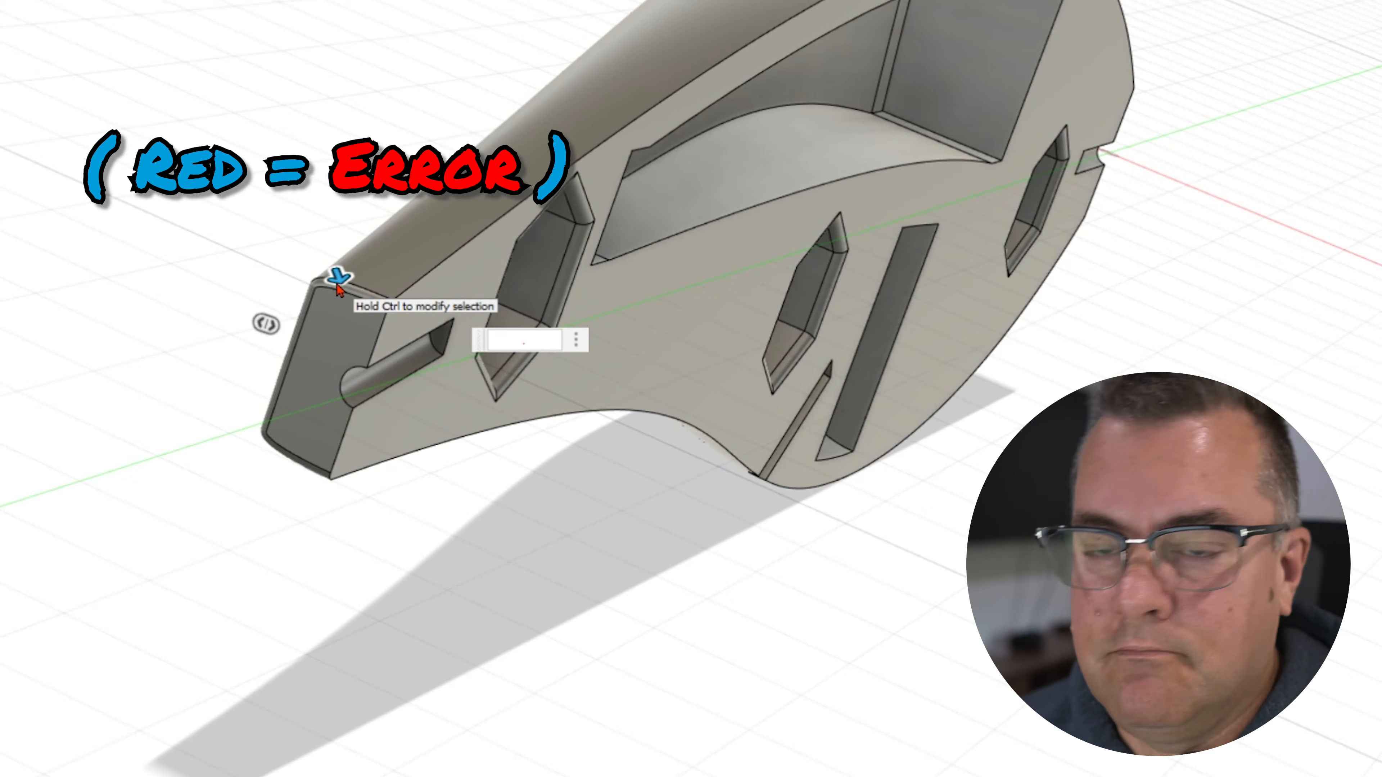
key(BackSpace)
text(3)
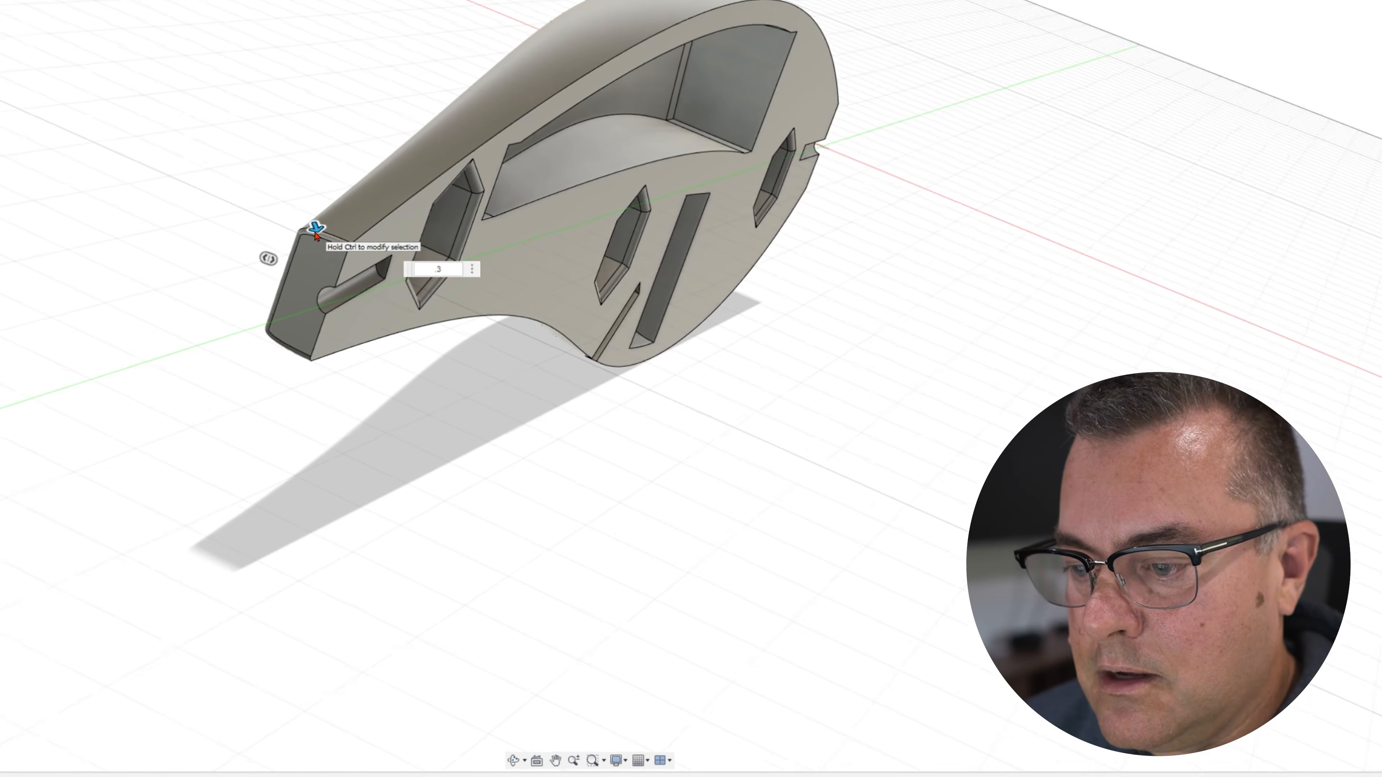
key(Return)
Edit the tail-end fillet to add the outer edge of the lure's nose end as a second set with a 0.4 mm radius.
shift+middle_drag(809, 540, 640, 566)
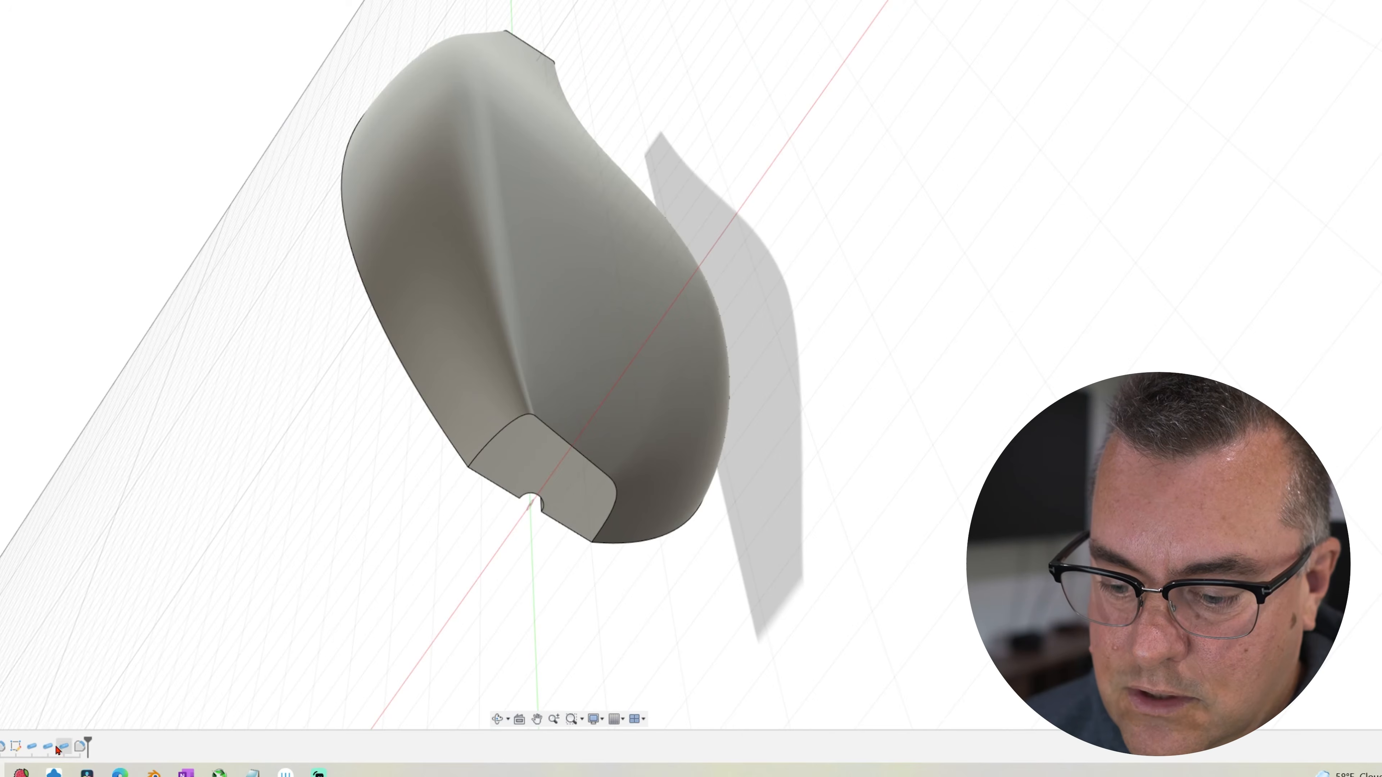
right_click(79, 745)
click(124, 634)
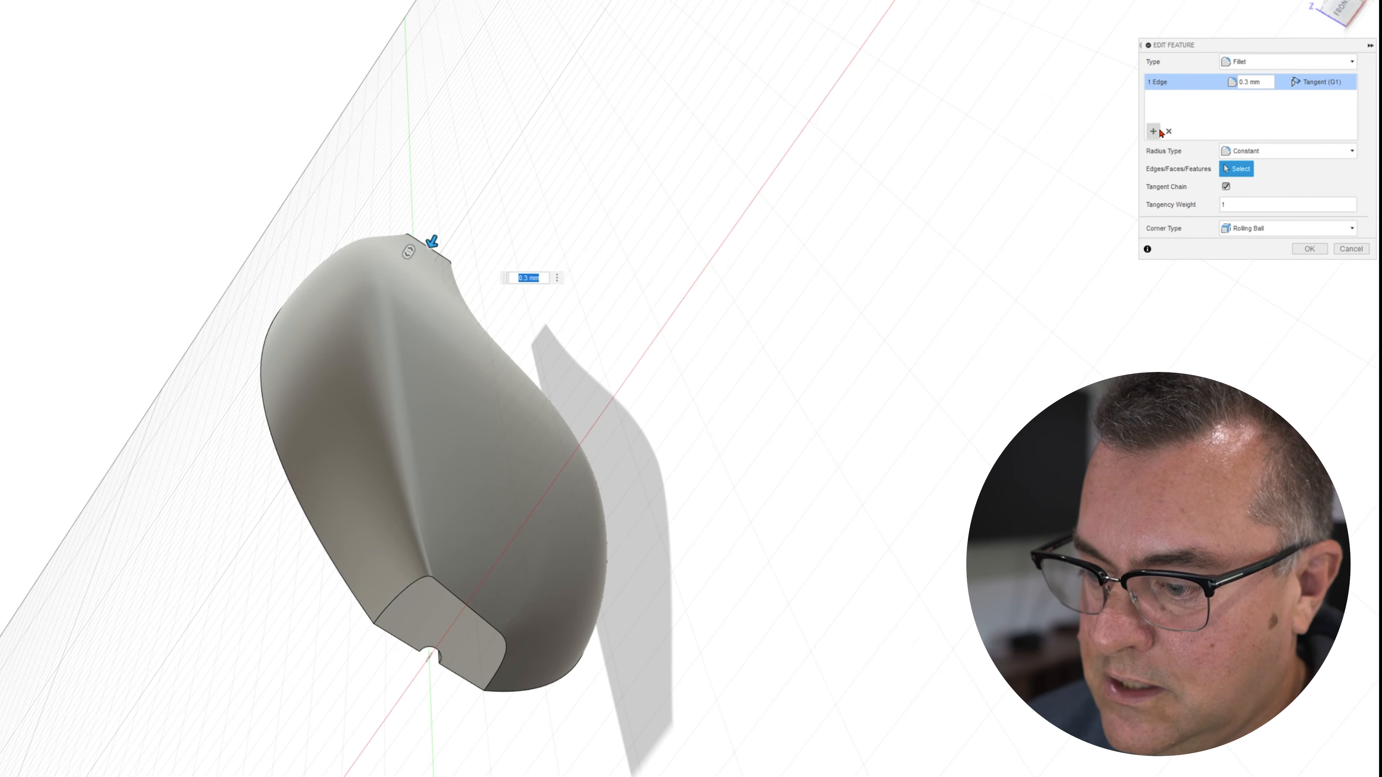
click(1153, 131)
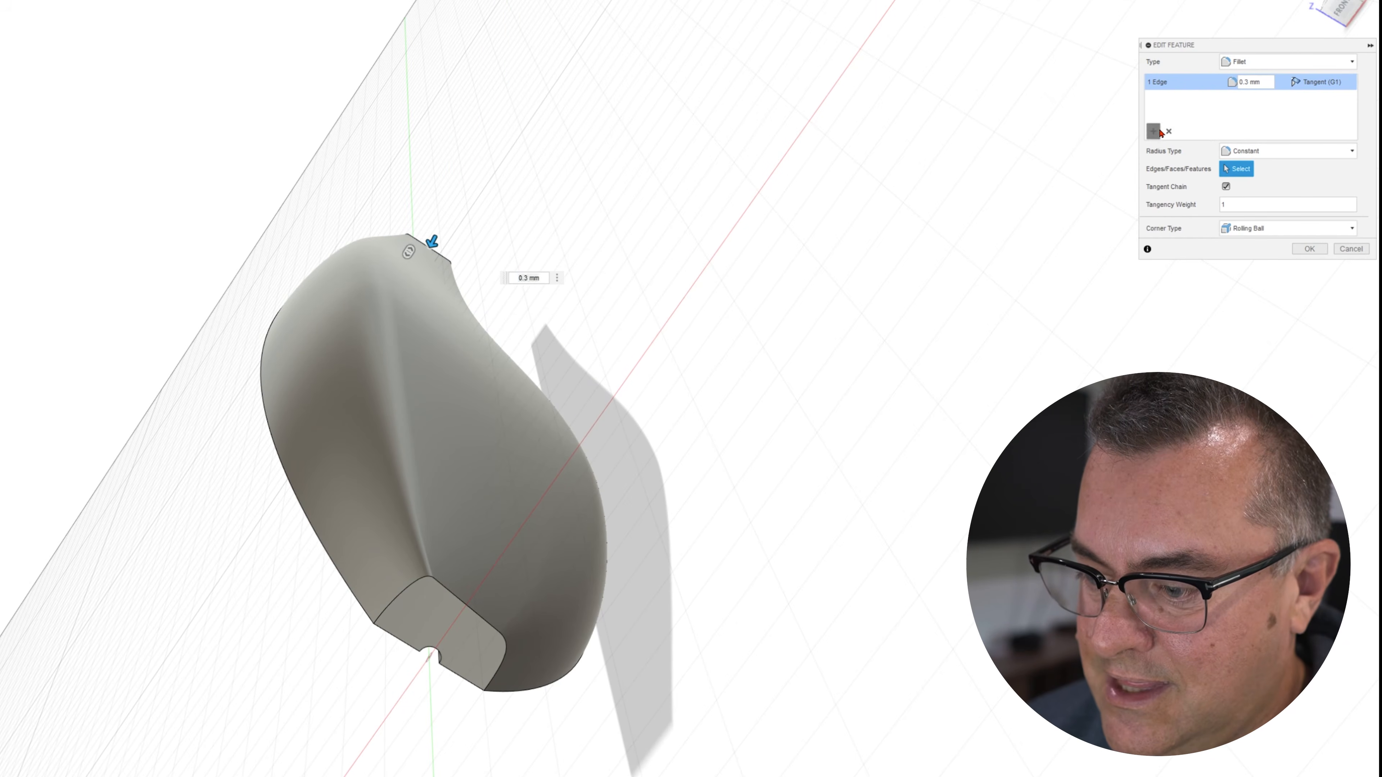
click(472, 603)
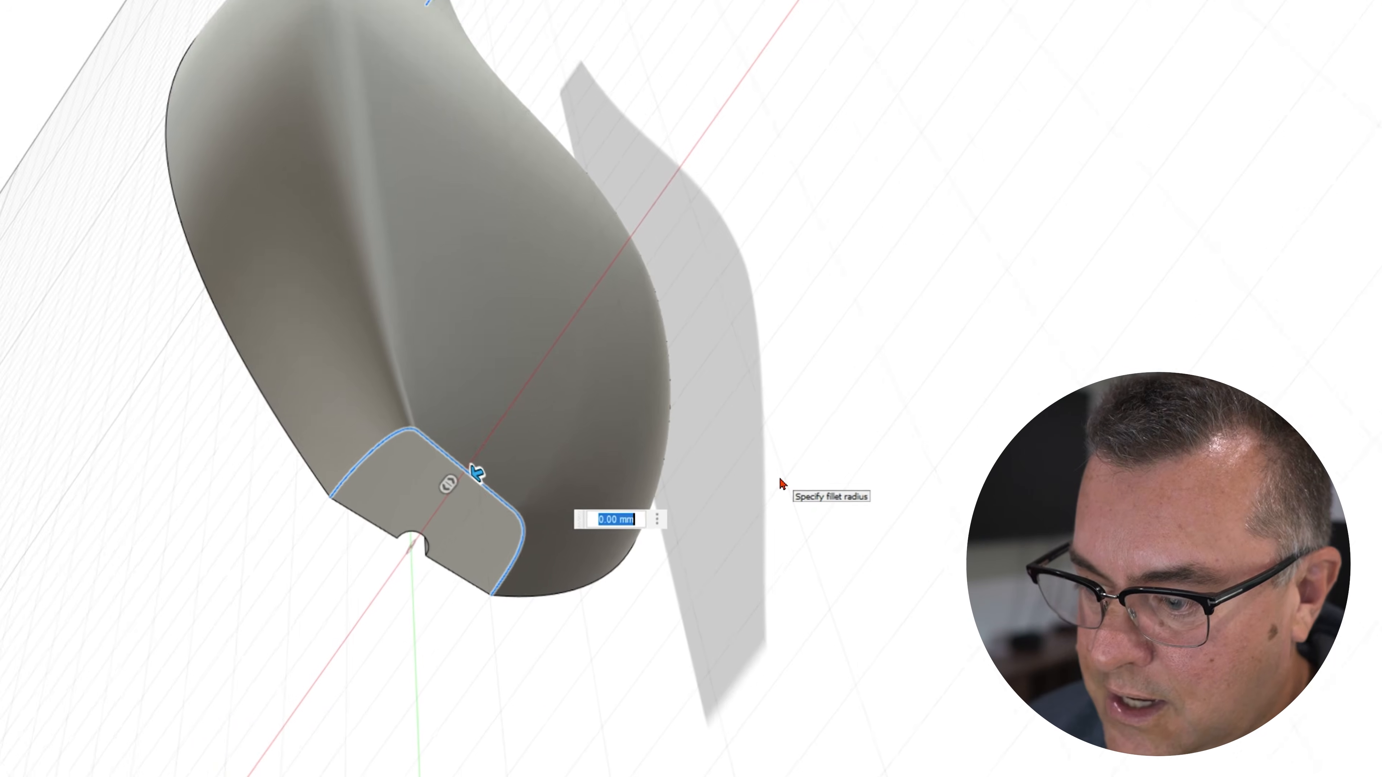
text(.5)
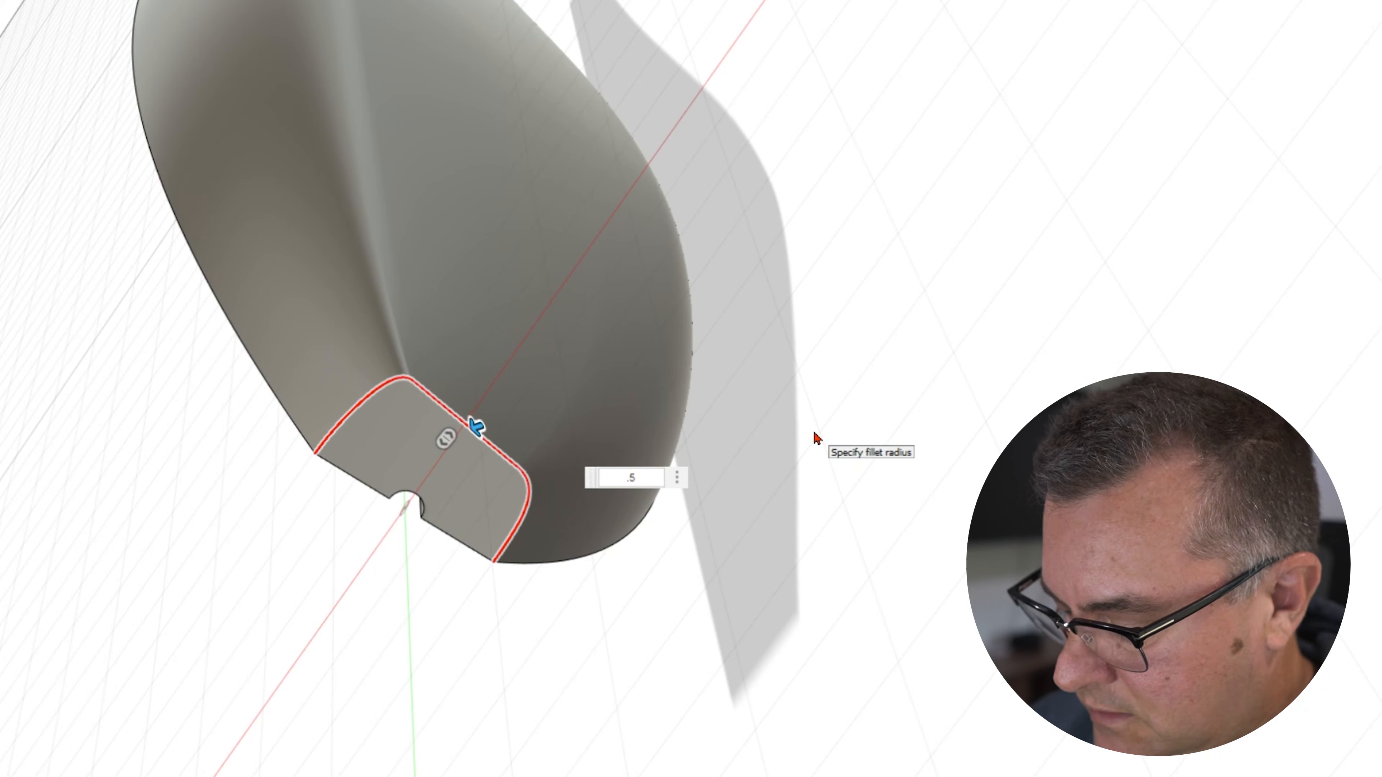
text(3)
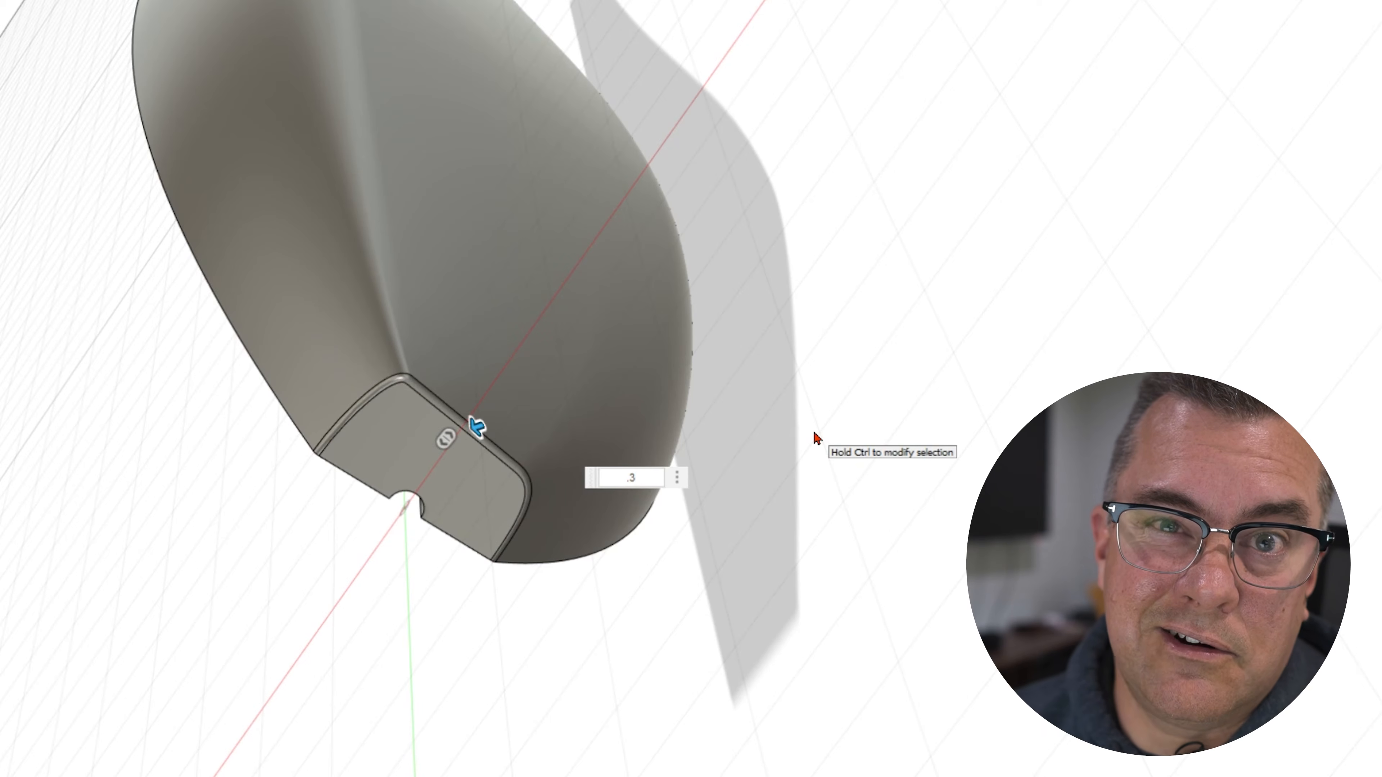
key(BackSpace)
text(4)
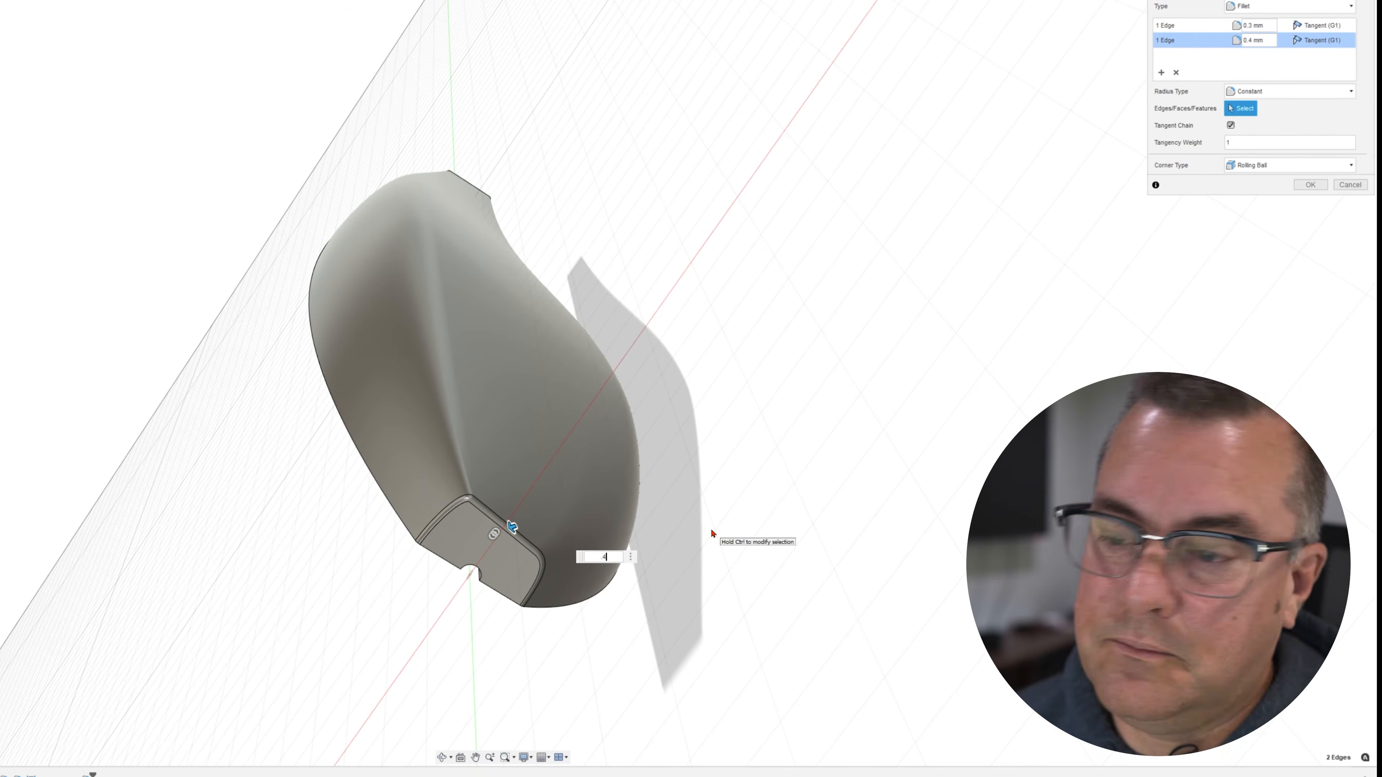
click(1309, 185)
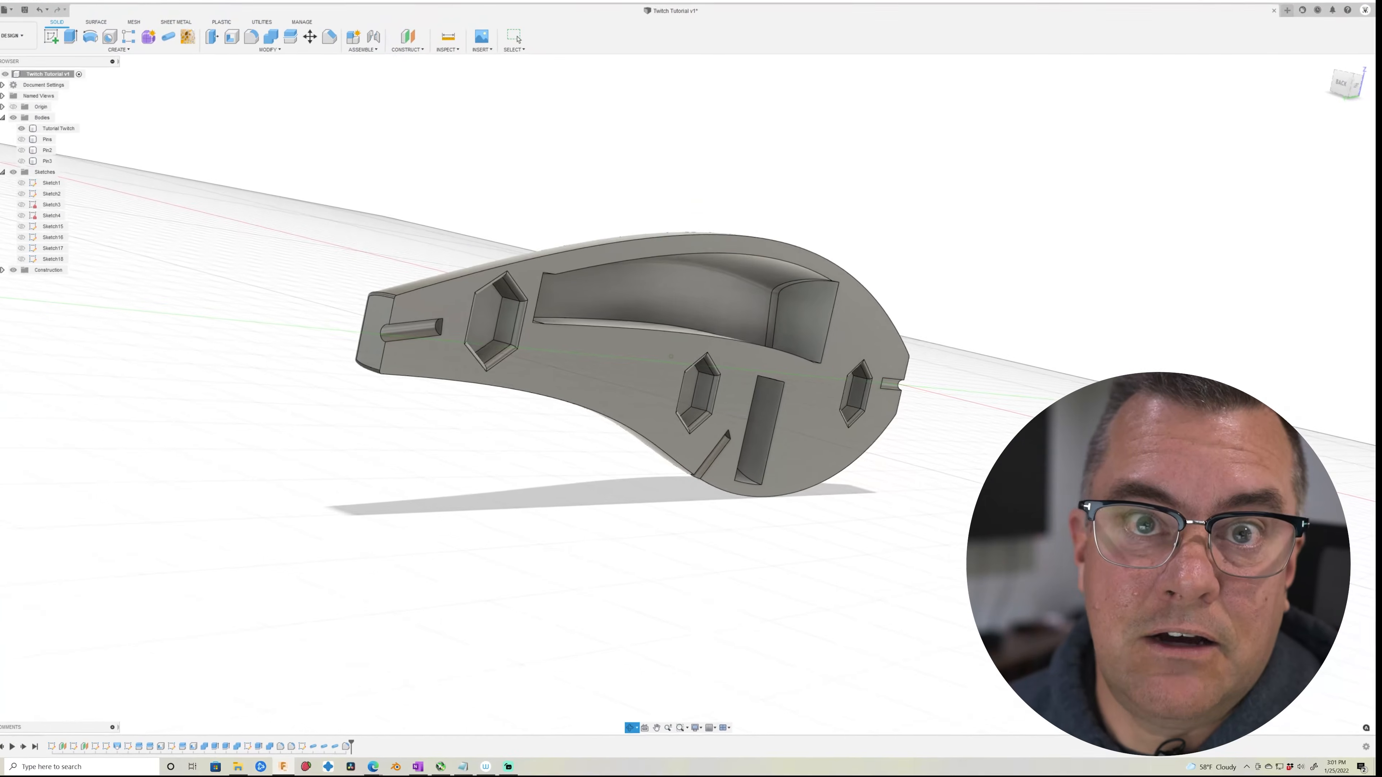
Mirror the lure half body across its flat inner face, using the New Body operation.
shift+middle_drag(671, 357, 335, 381)
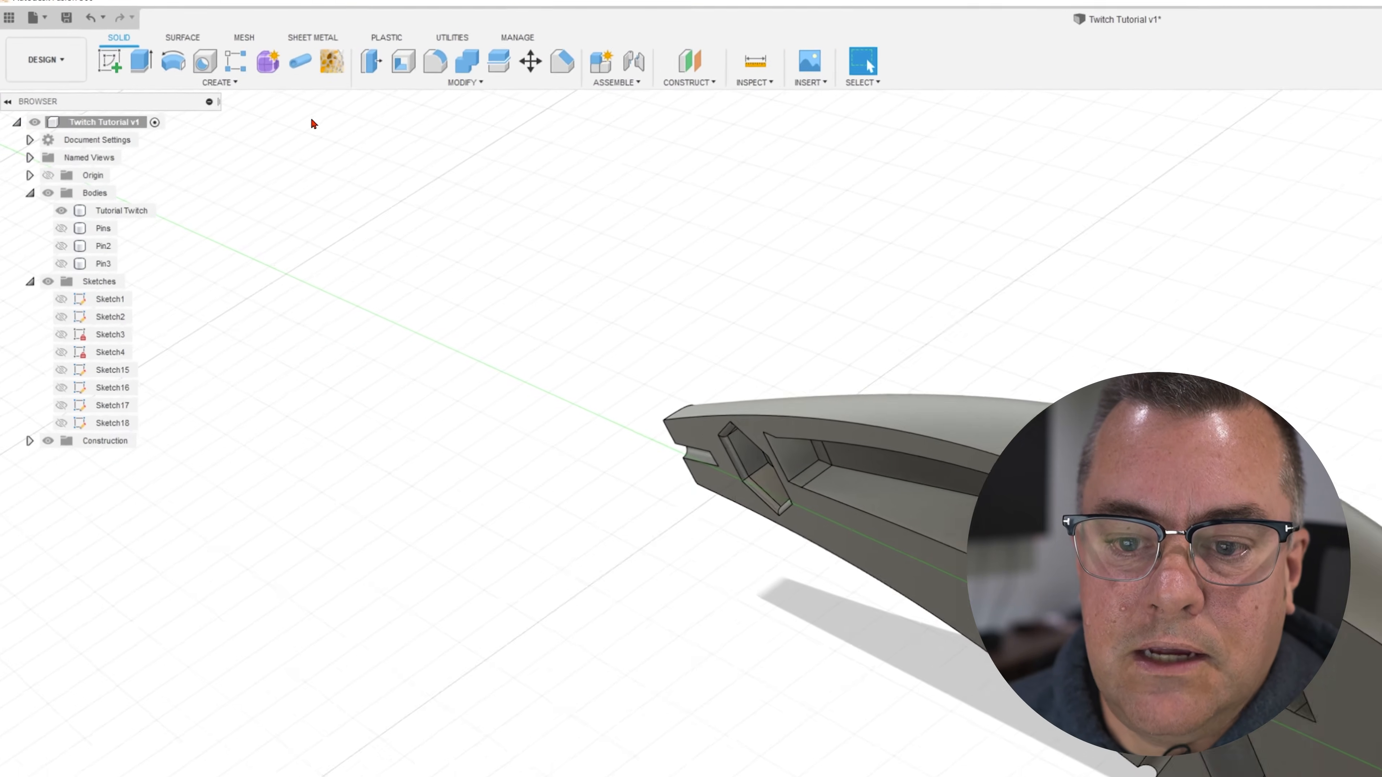
click(221, 82)
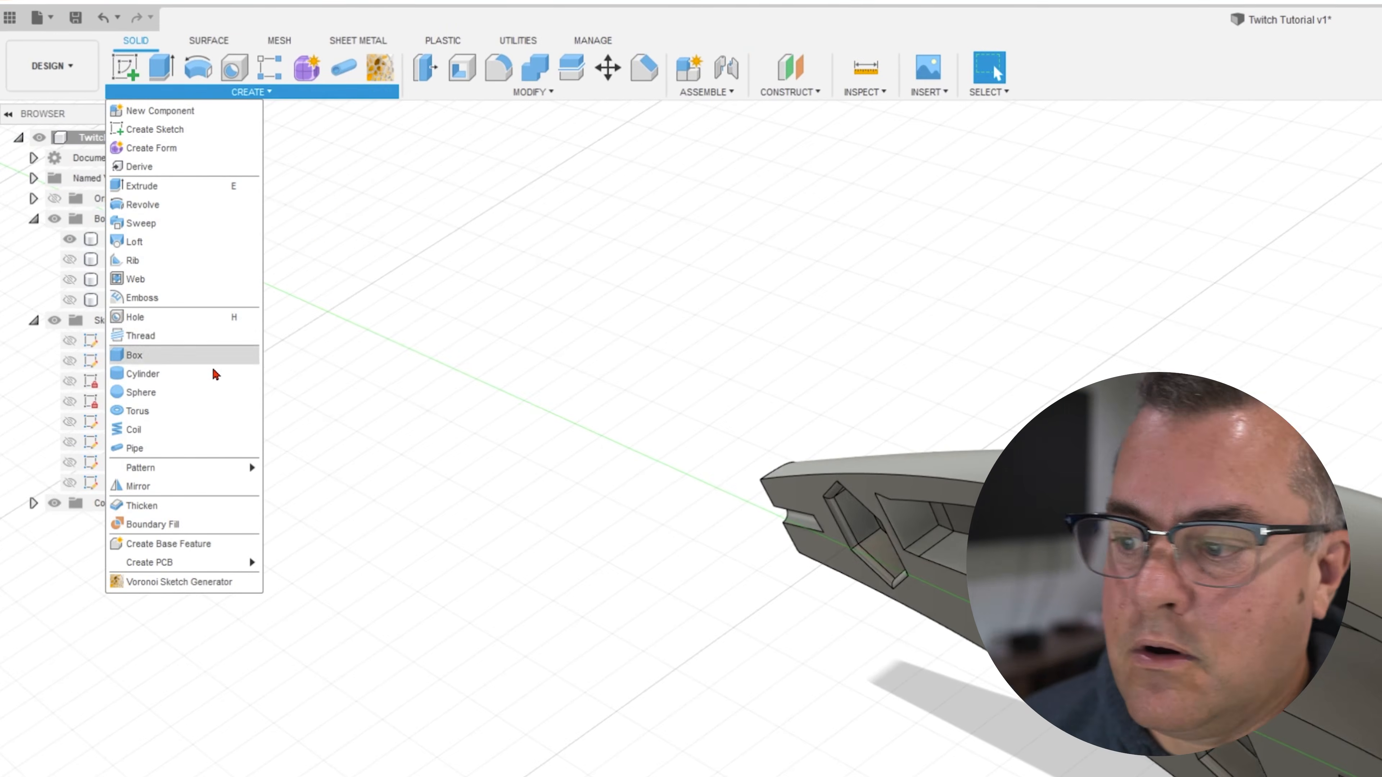
click(174, 487)
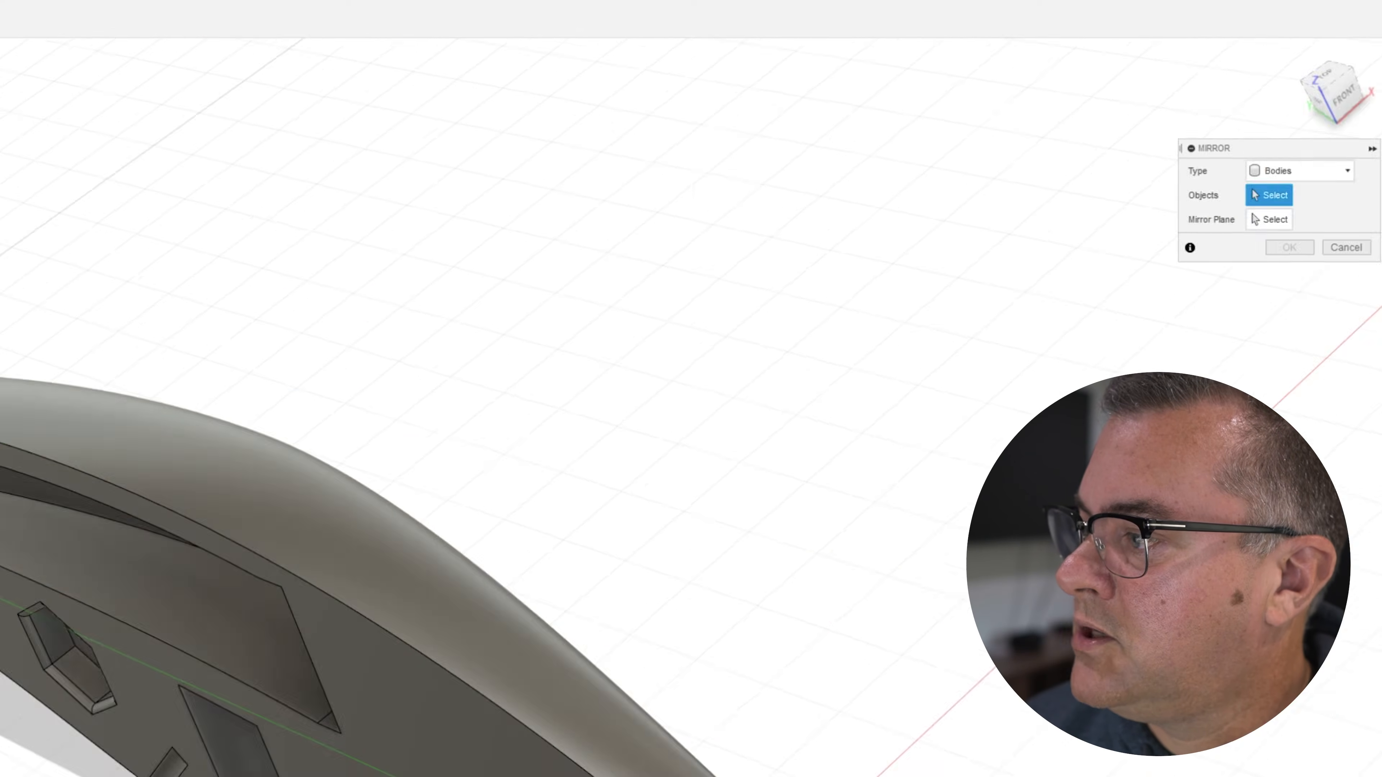
click(1319, 171)
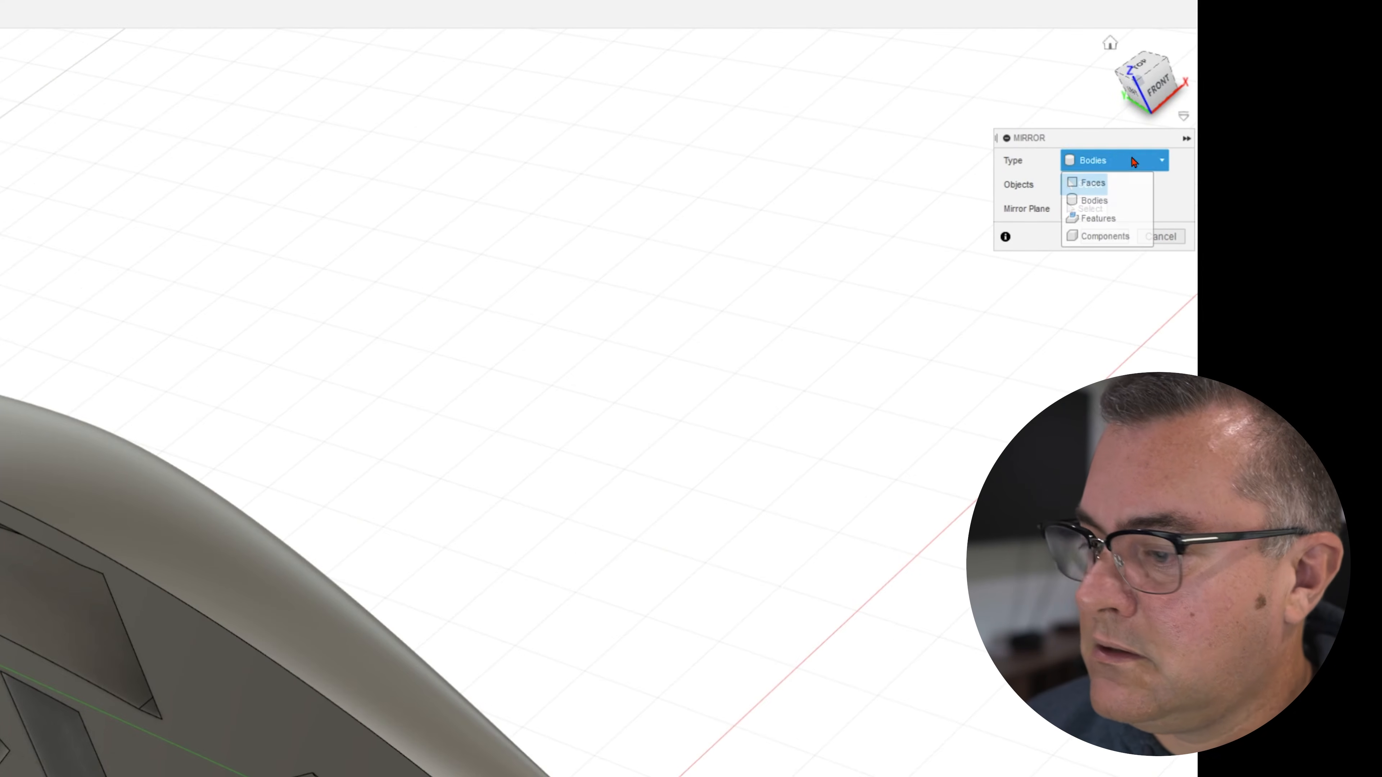
click(1319, 171)
click(386, 571)
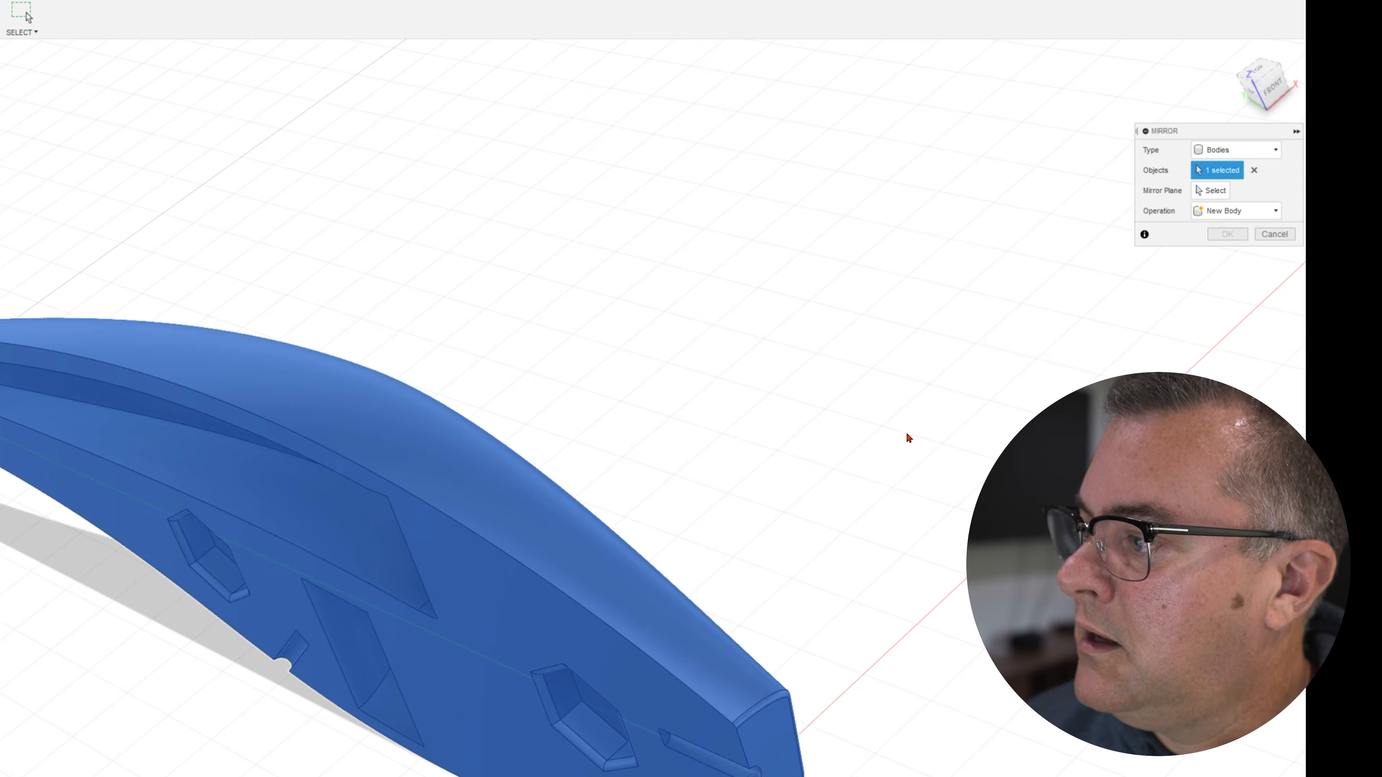
click(1215, 190)
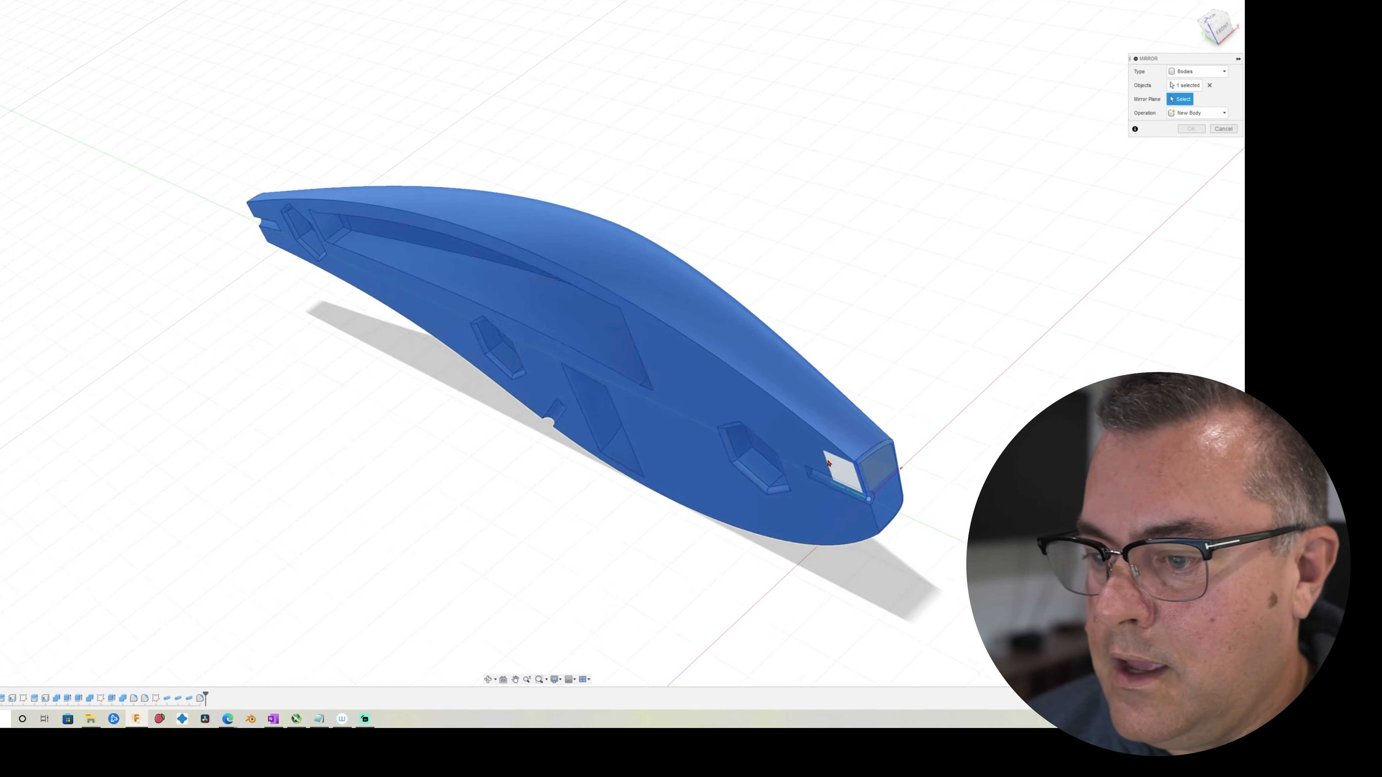
click(589, 494)
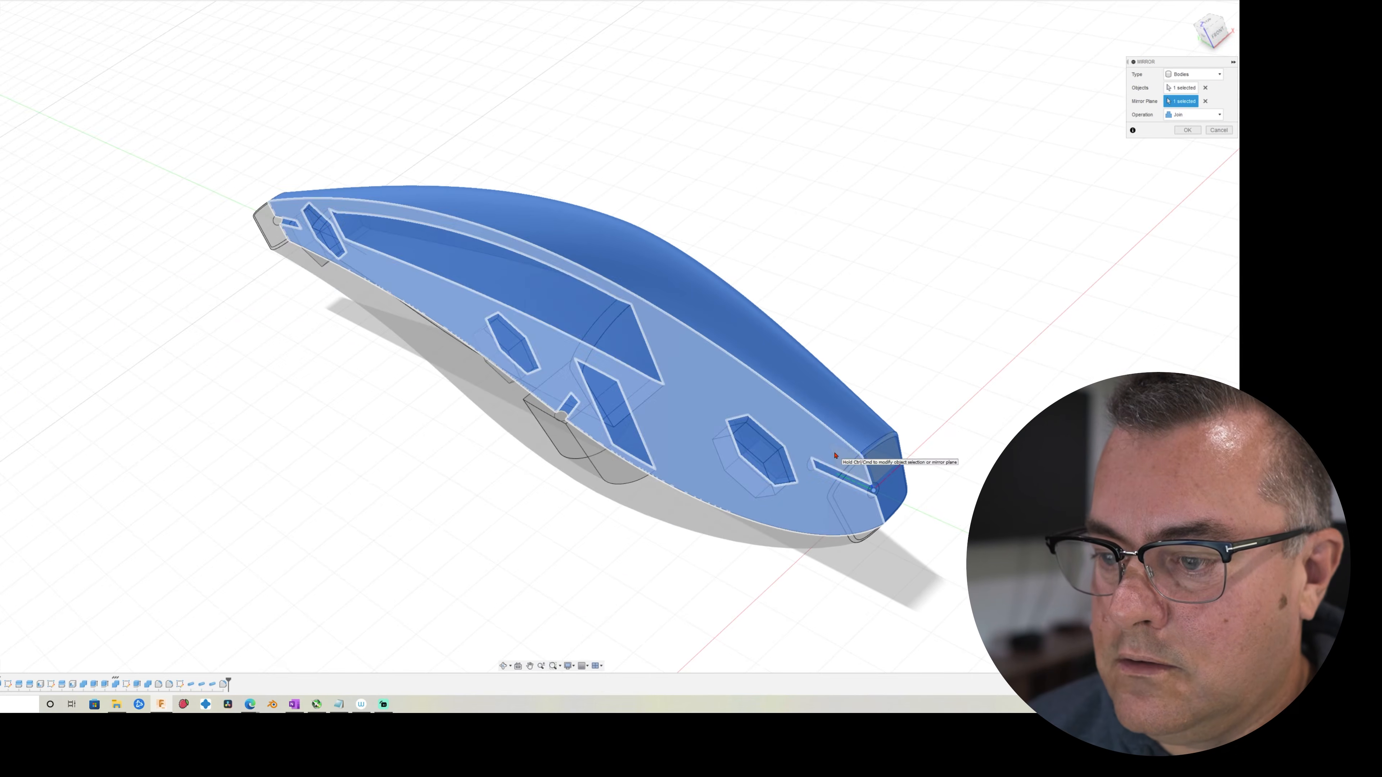
shift+middle_drag(598, 359, 604, 308)
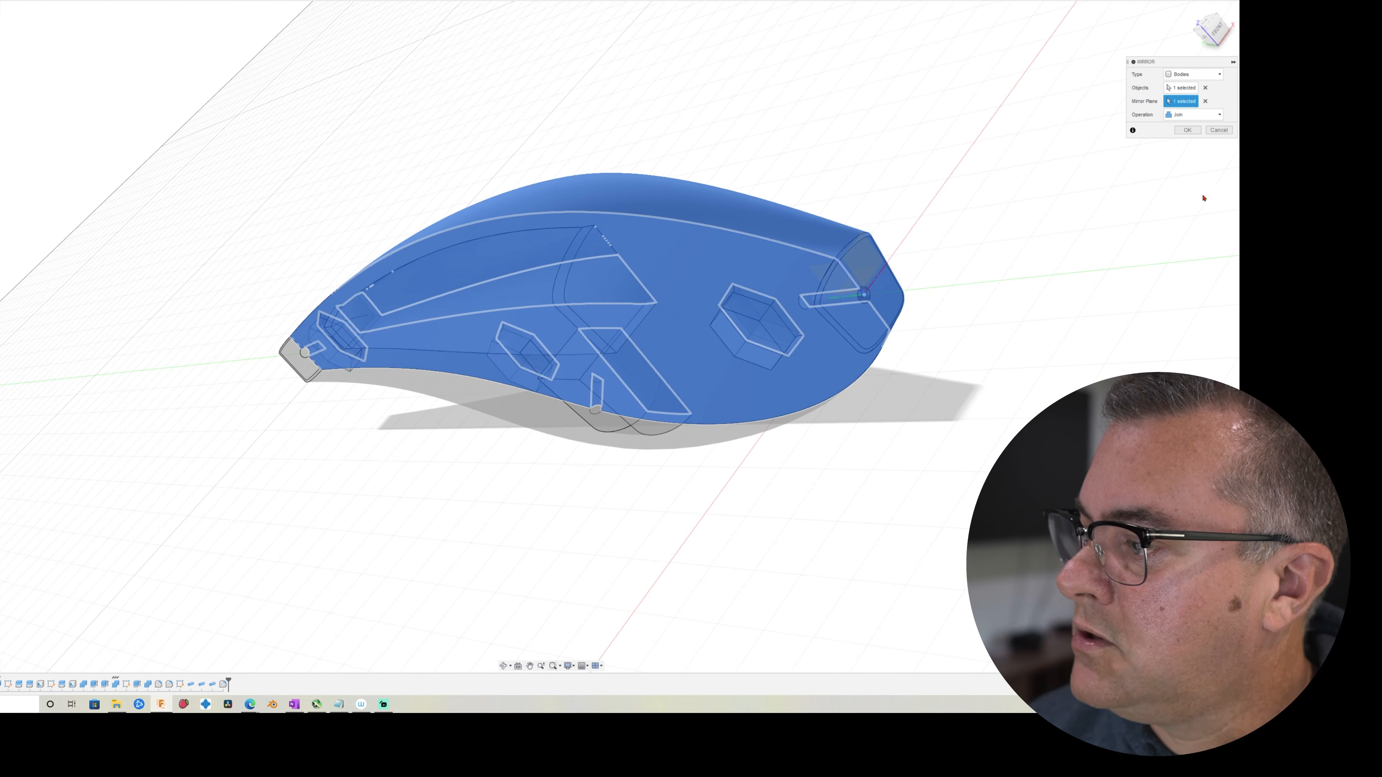
click(1202, 115)
click(1186, 127)
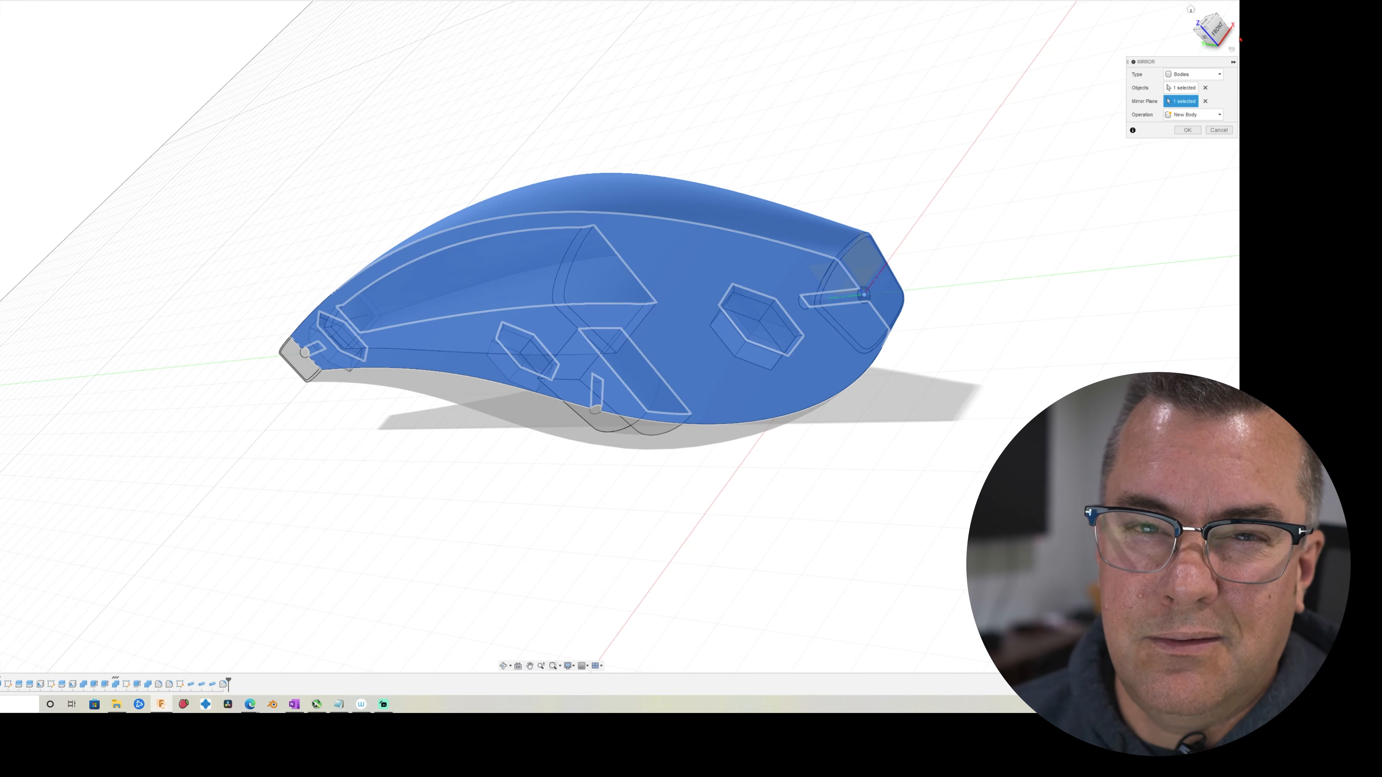
click(1192, 128)
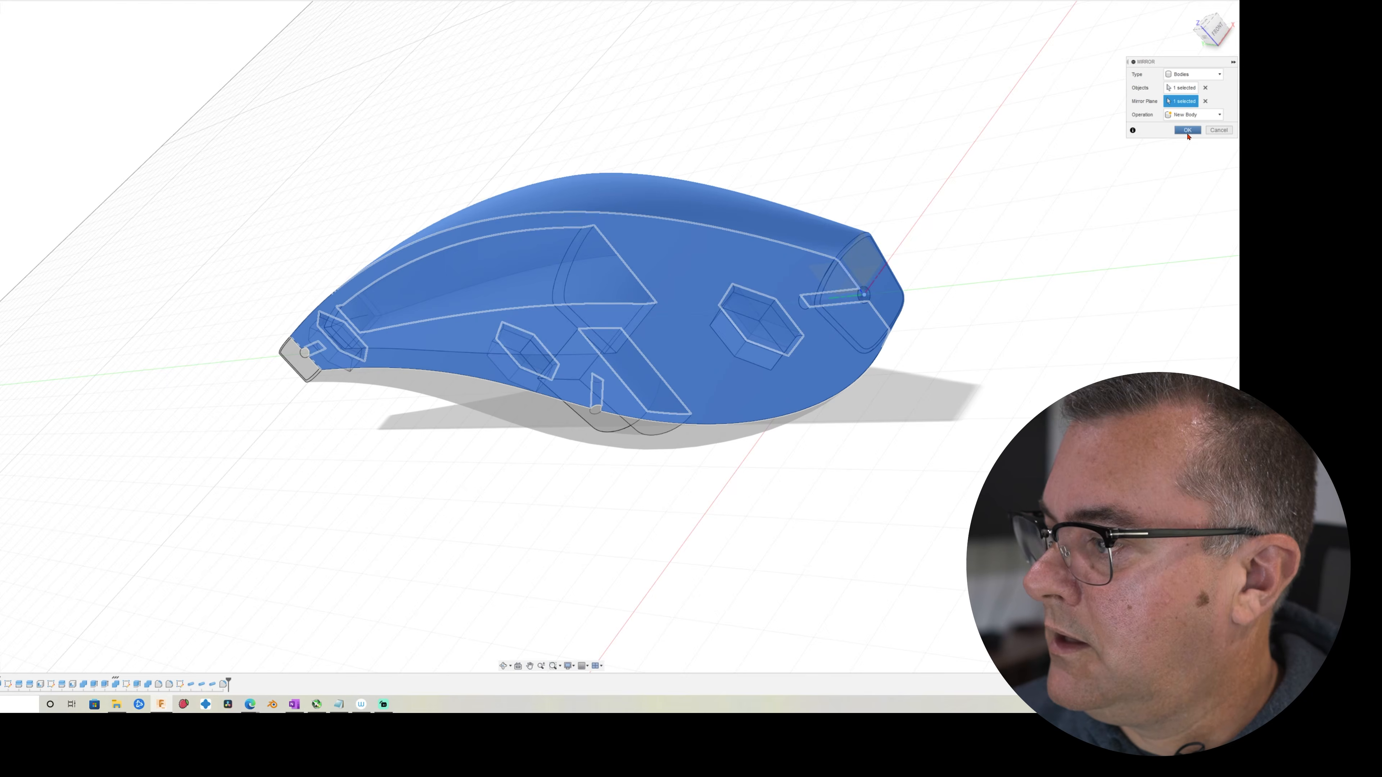
Inspect the interior of both lure halves by sweeping an XZ-plane Section Analysis along the body to about 116 mm, and discard the analysis.
shift+middle_drag(801, 519, 767, 523)
shift+middle_drag(903, 584, 940, 577)
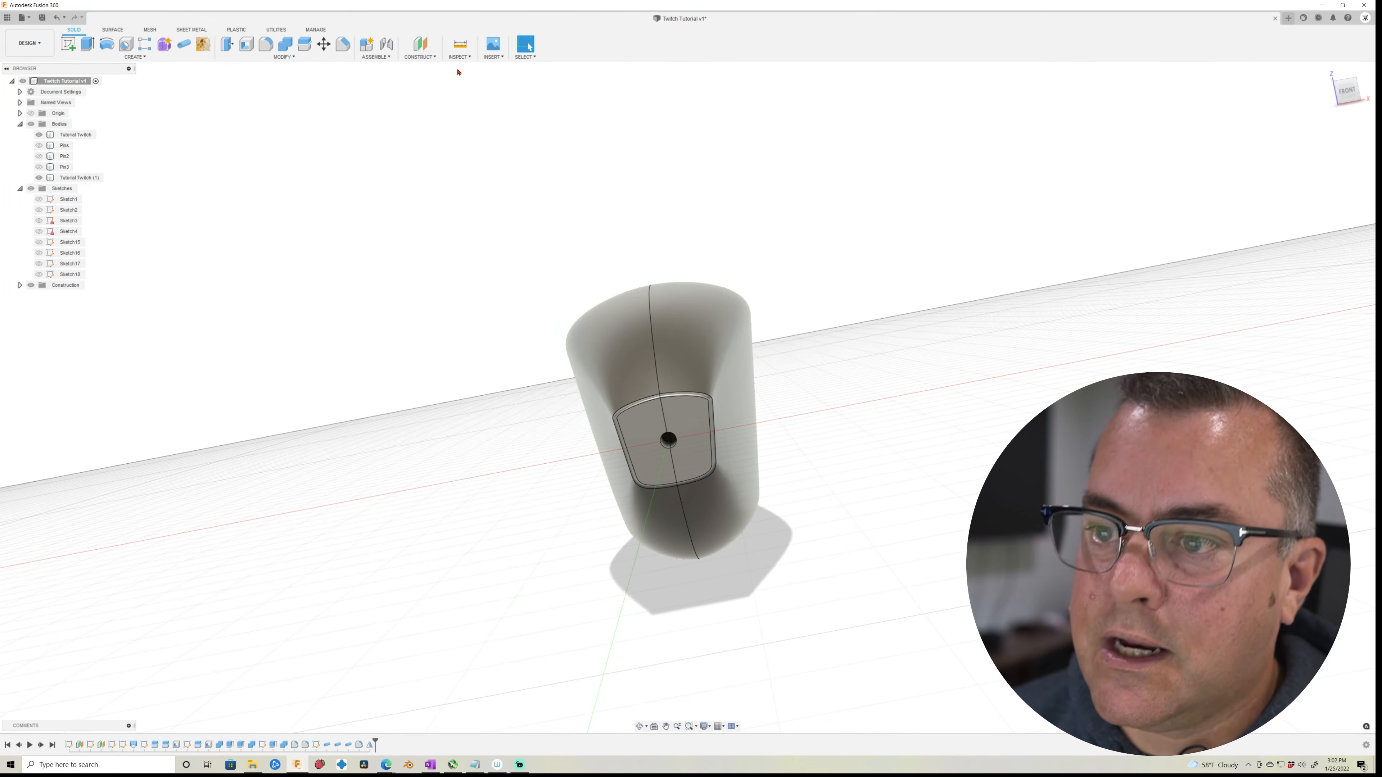
click(471, 59)
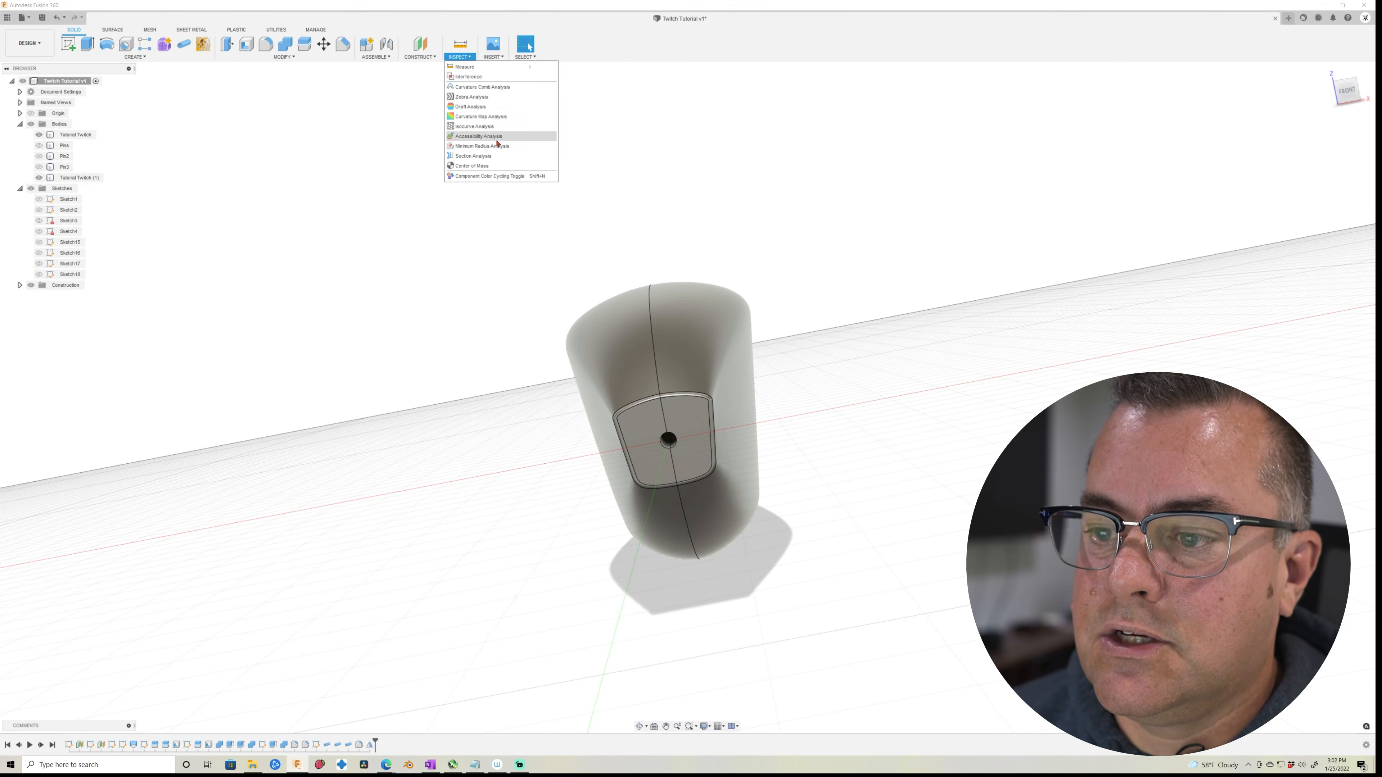
click(473, 139)
click(692, 406)
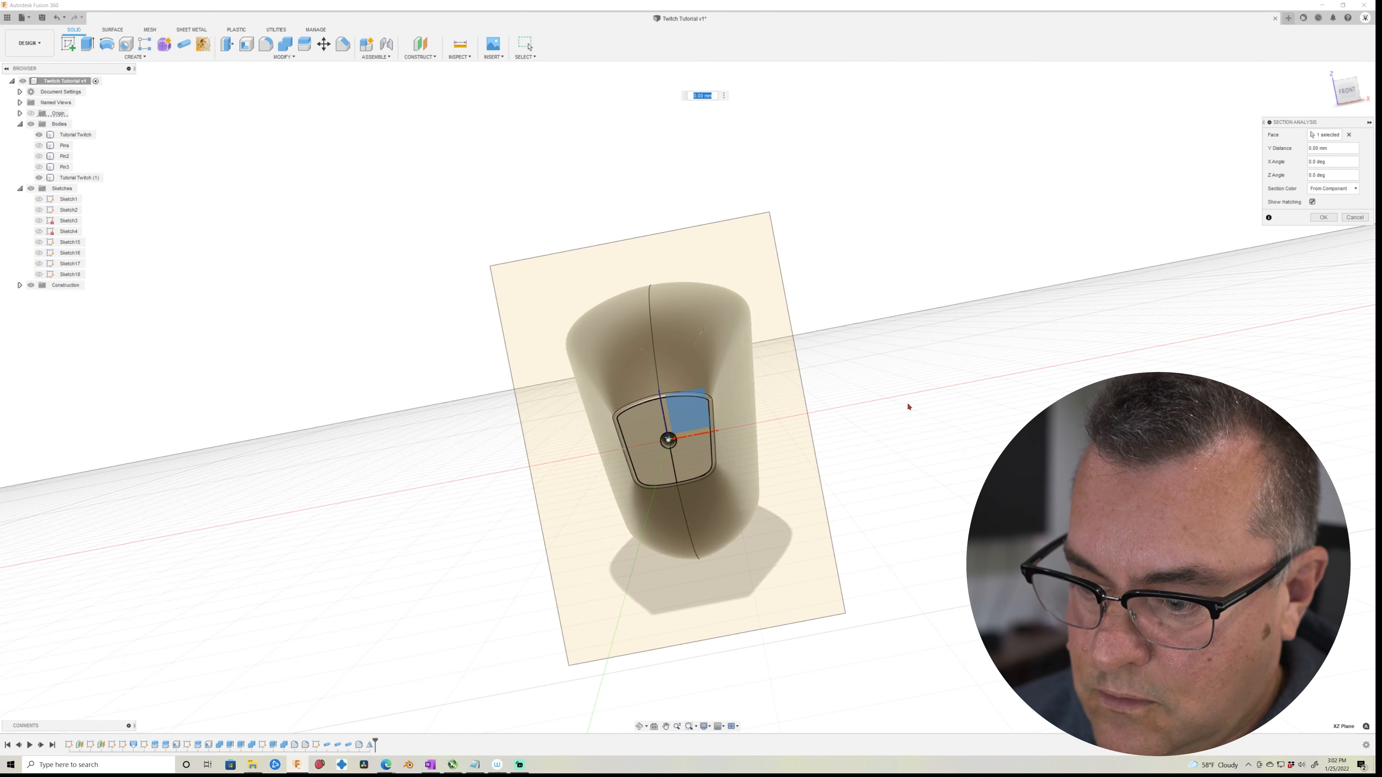
shift+middle_drag(910, 407, 879, 313)
mouse_move(538, 600)
mouse_down()
mouse_move(550, 540)
mouse_move(731, 284)
mouse_move(762, 193)
mouse_up()
middle_drag(880, 165, 874, 354)
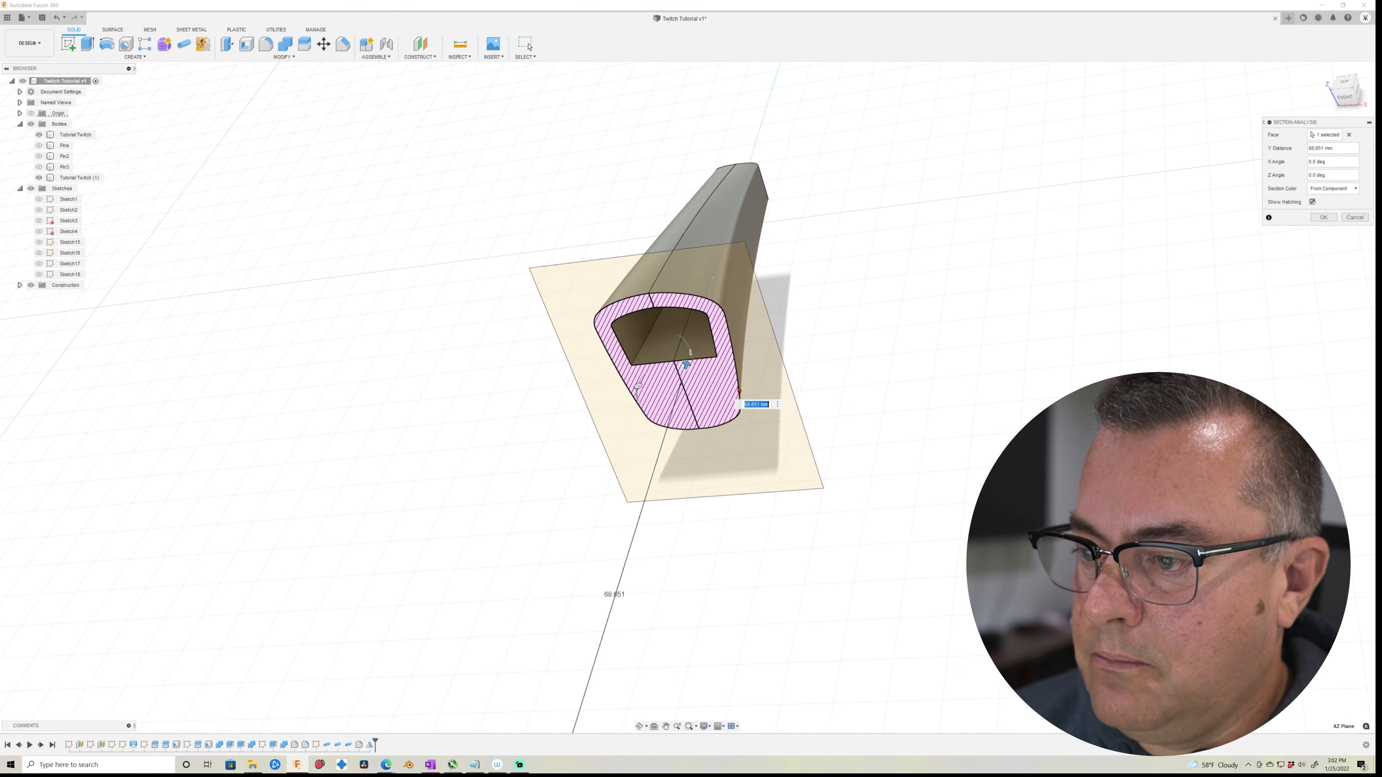
drag(685, 359, 770, 153)
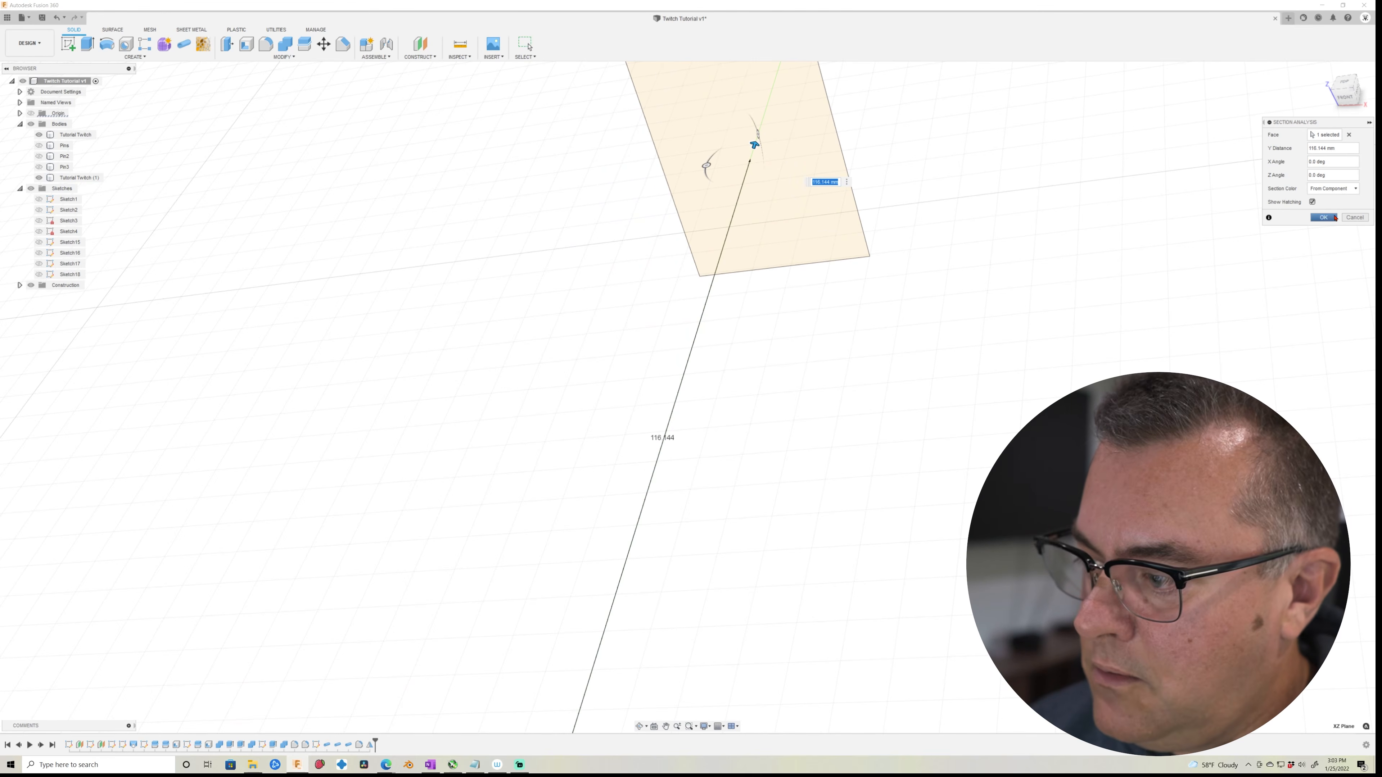
click(1354, 217)
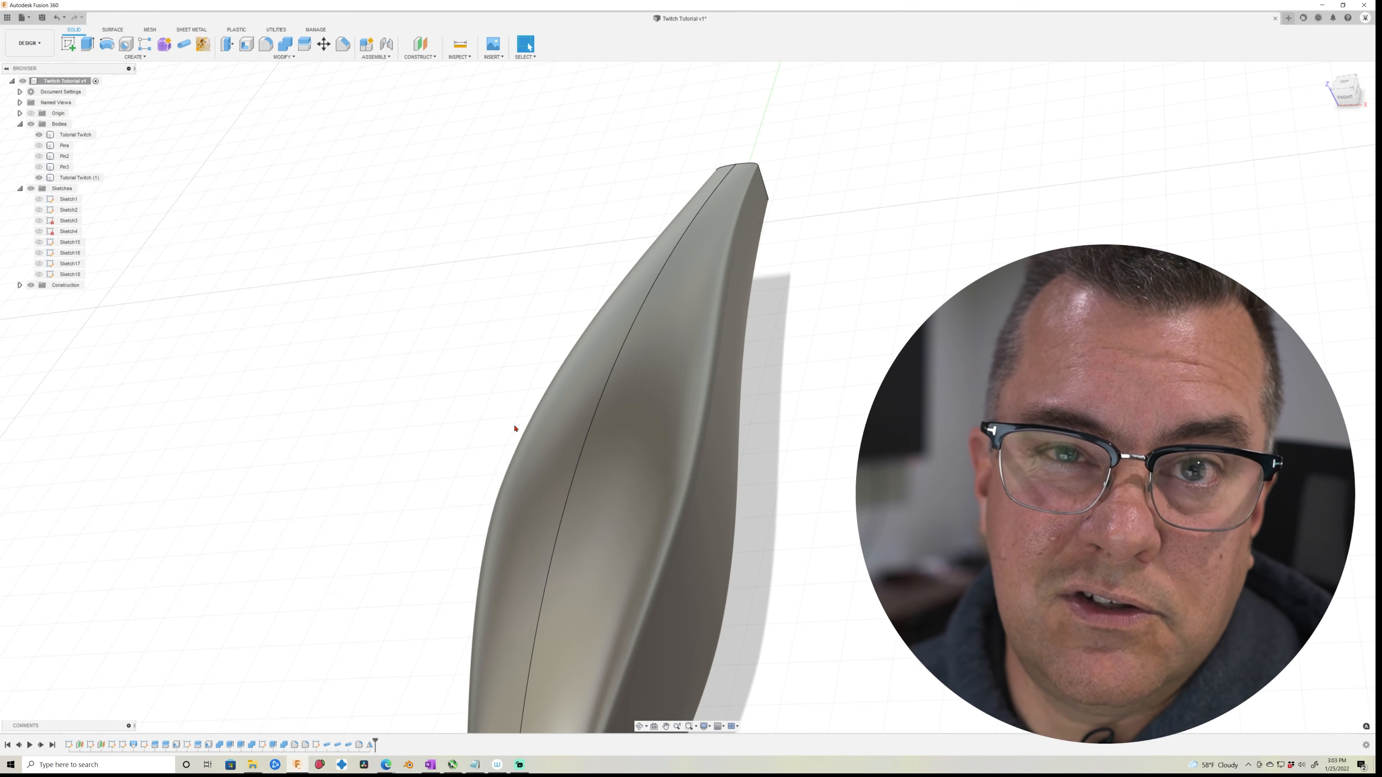
middle_drag(481, 407, 543, 235)
scroll(418, 330, down, 2)
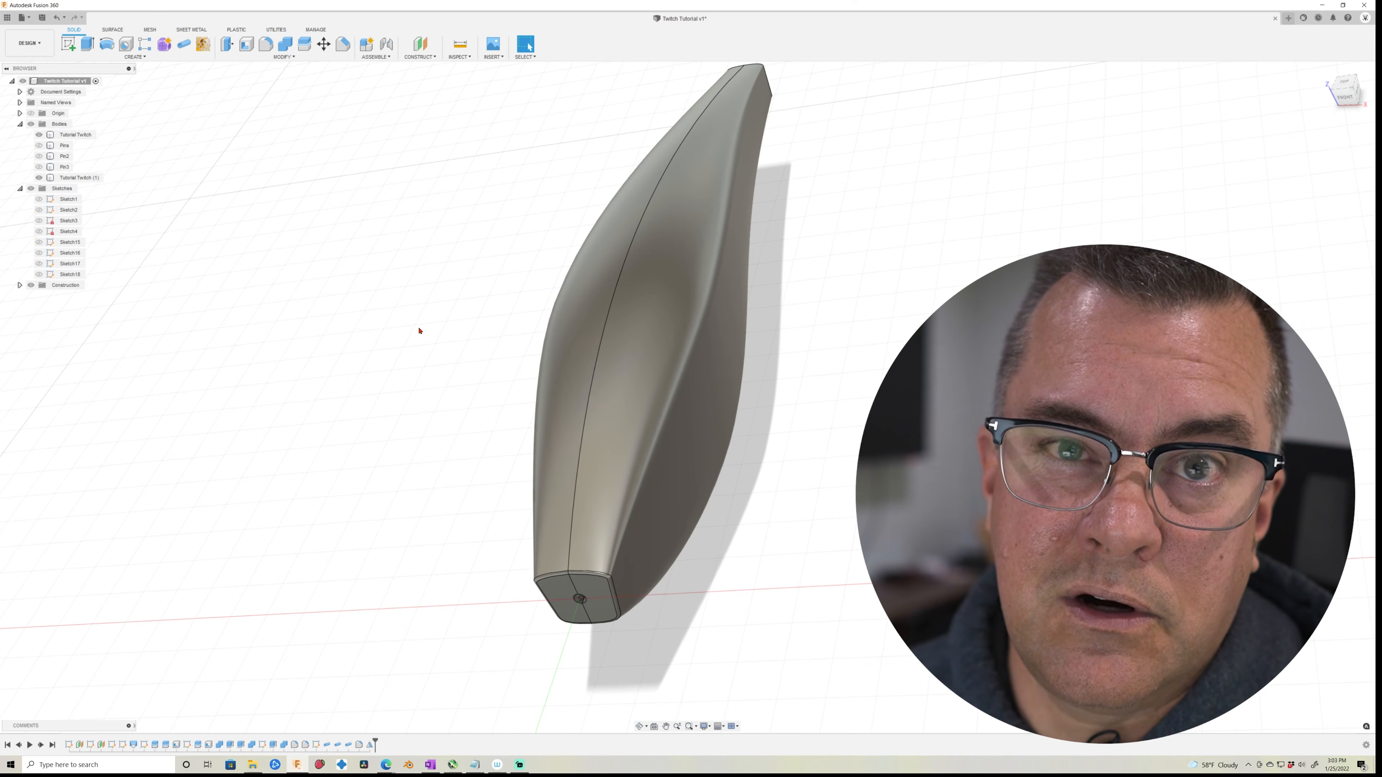